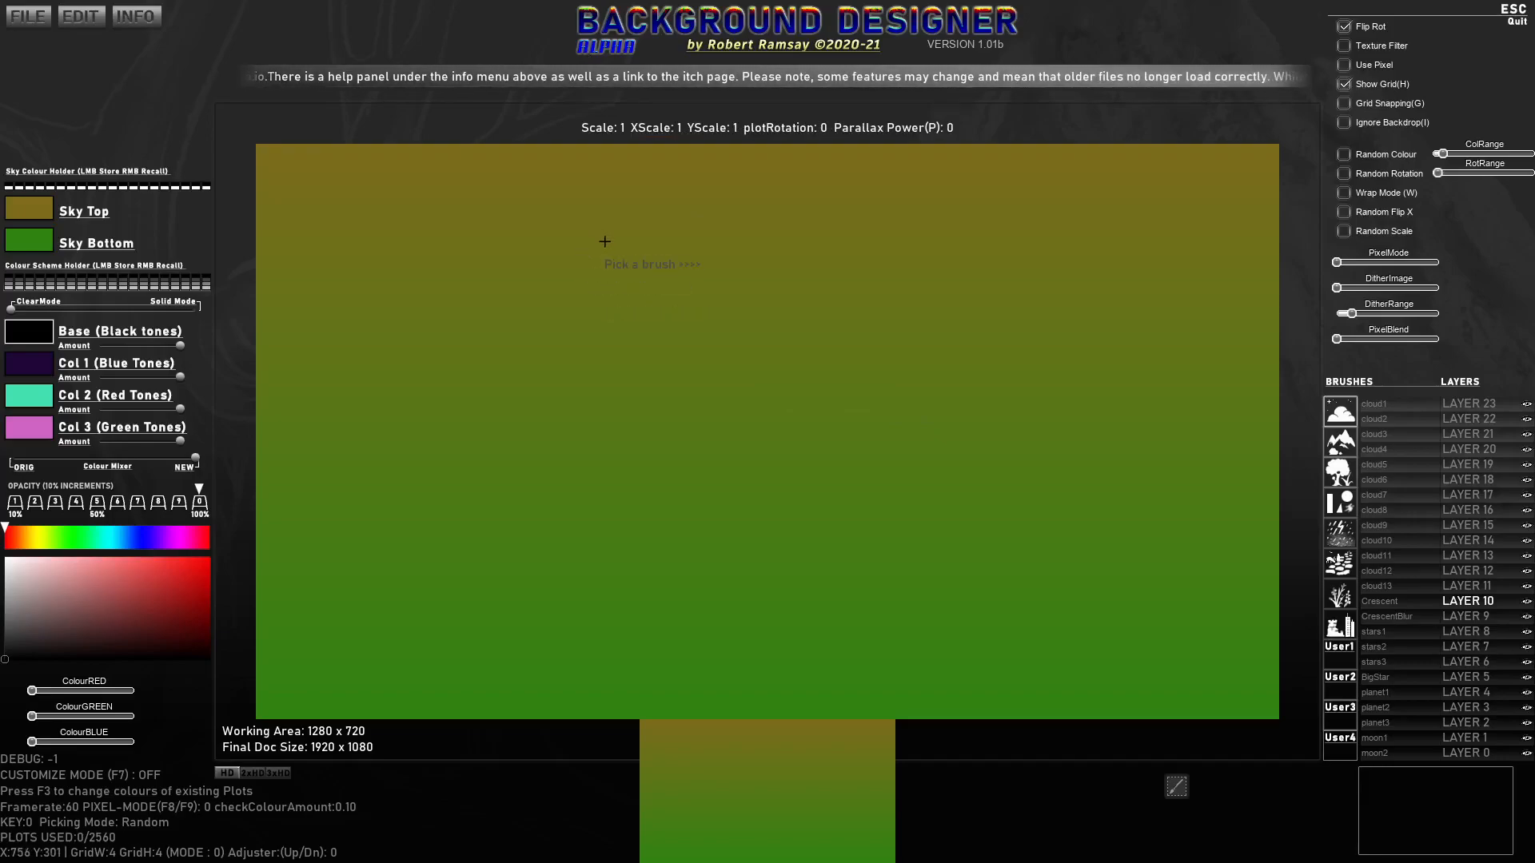
Step: Choose the mountain1 brush and stamp one full-size mountain in the middle of the canvas
left_click(1339, 440)
left_click(881, 399)
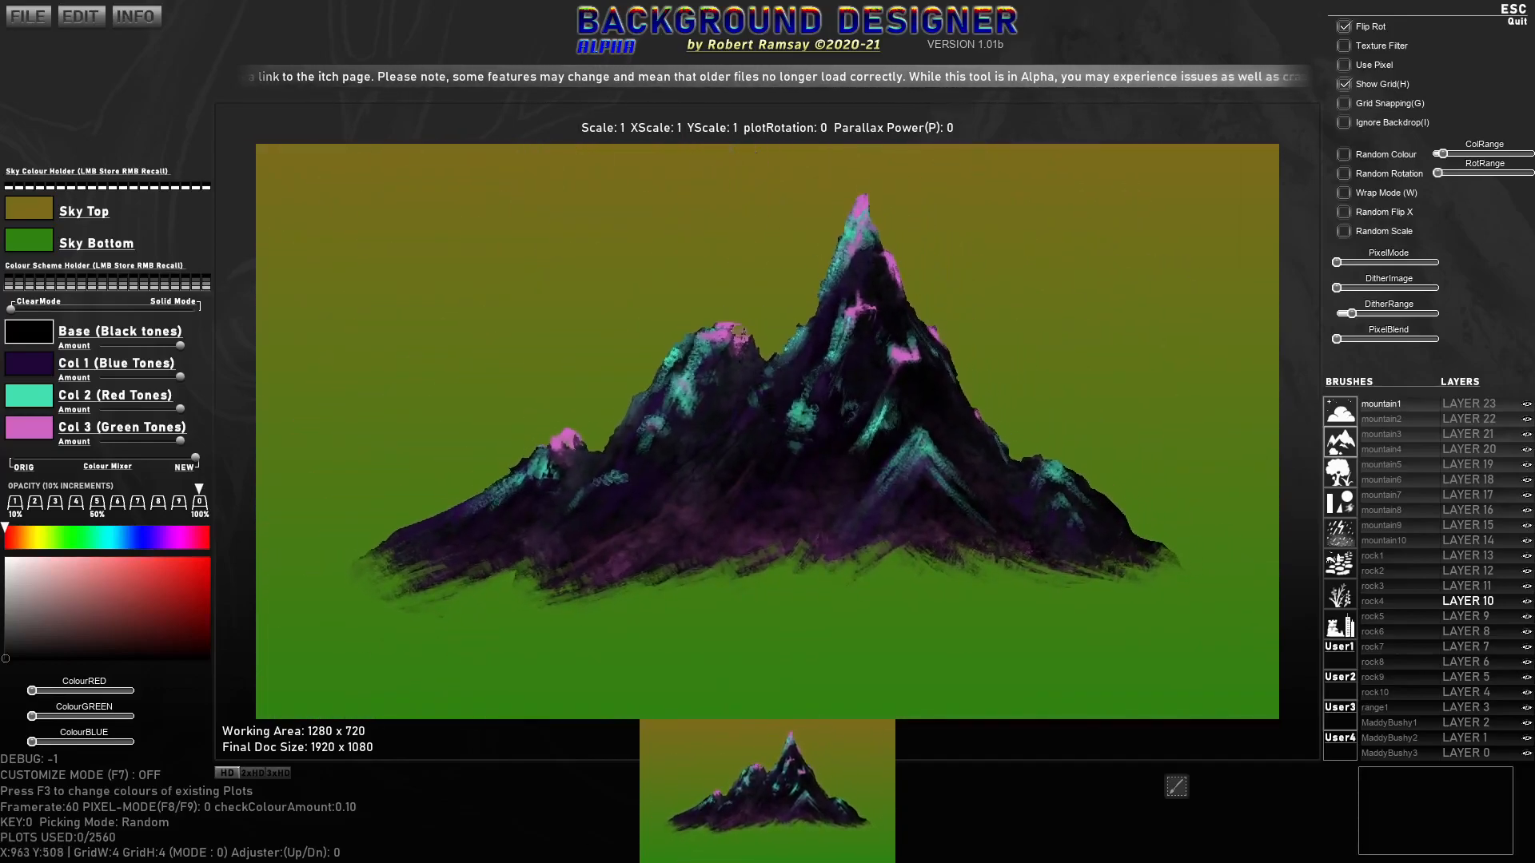
left_click(767, 411)
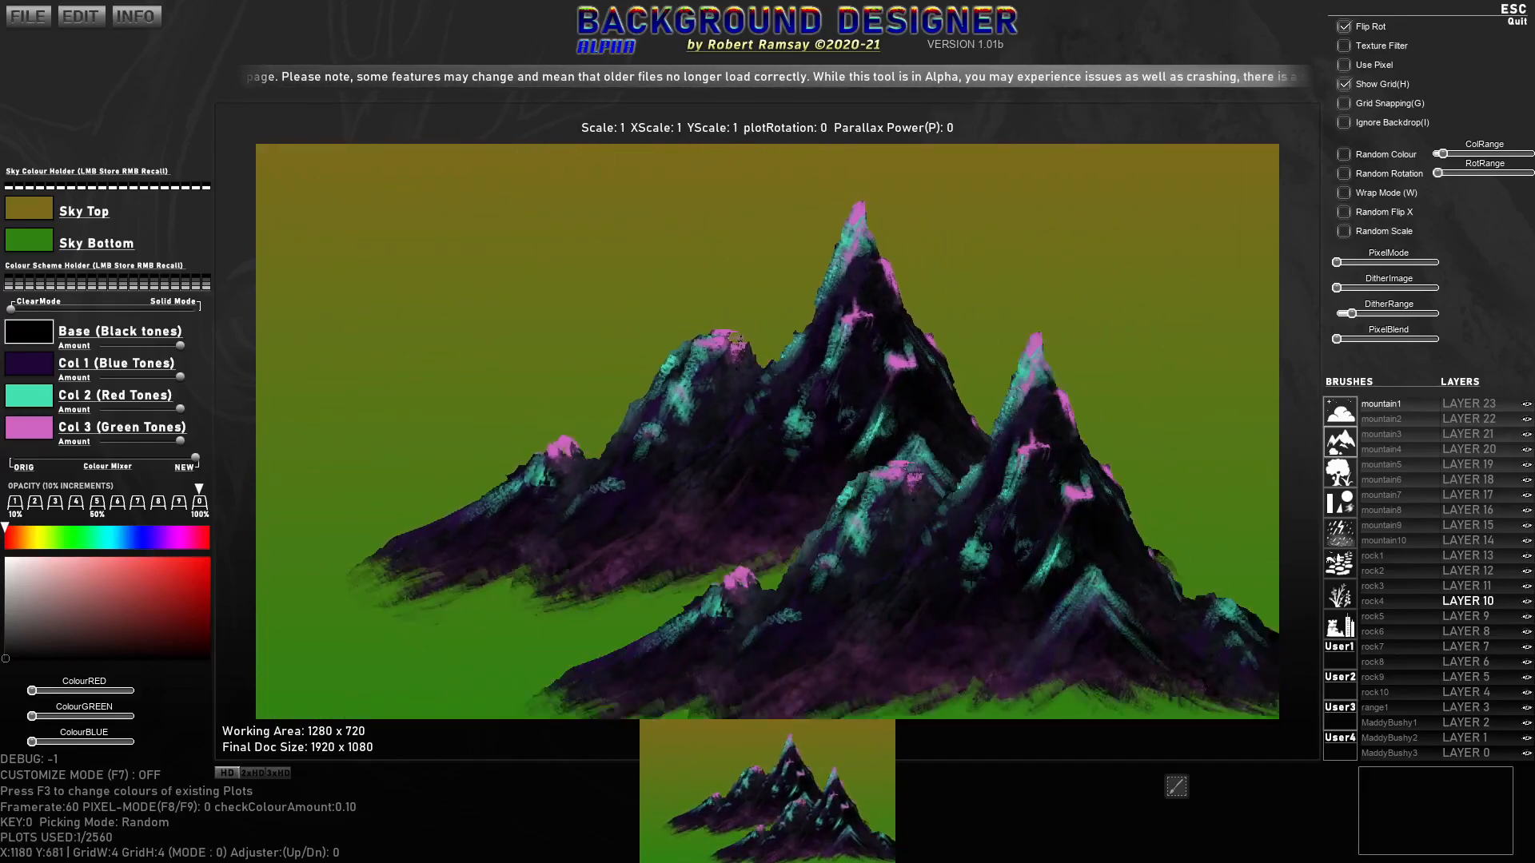
Step: Set the Base (Black tones) colour of the mountain to a dark navy blue
left_click(102, 598)
left_click(133, 616)
left_click(138, 538)
left_click(148, 612)
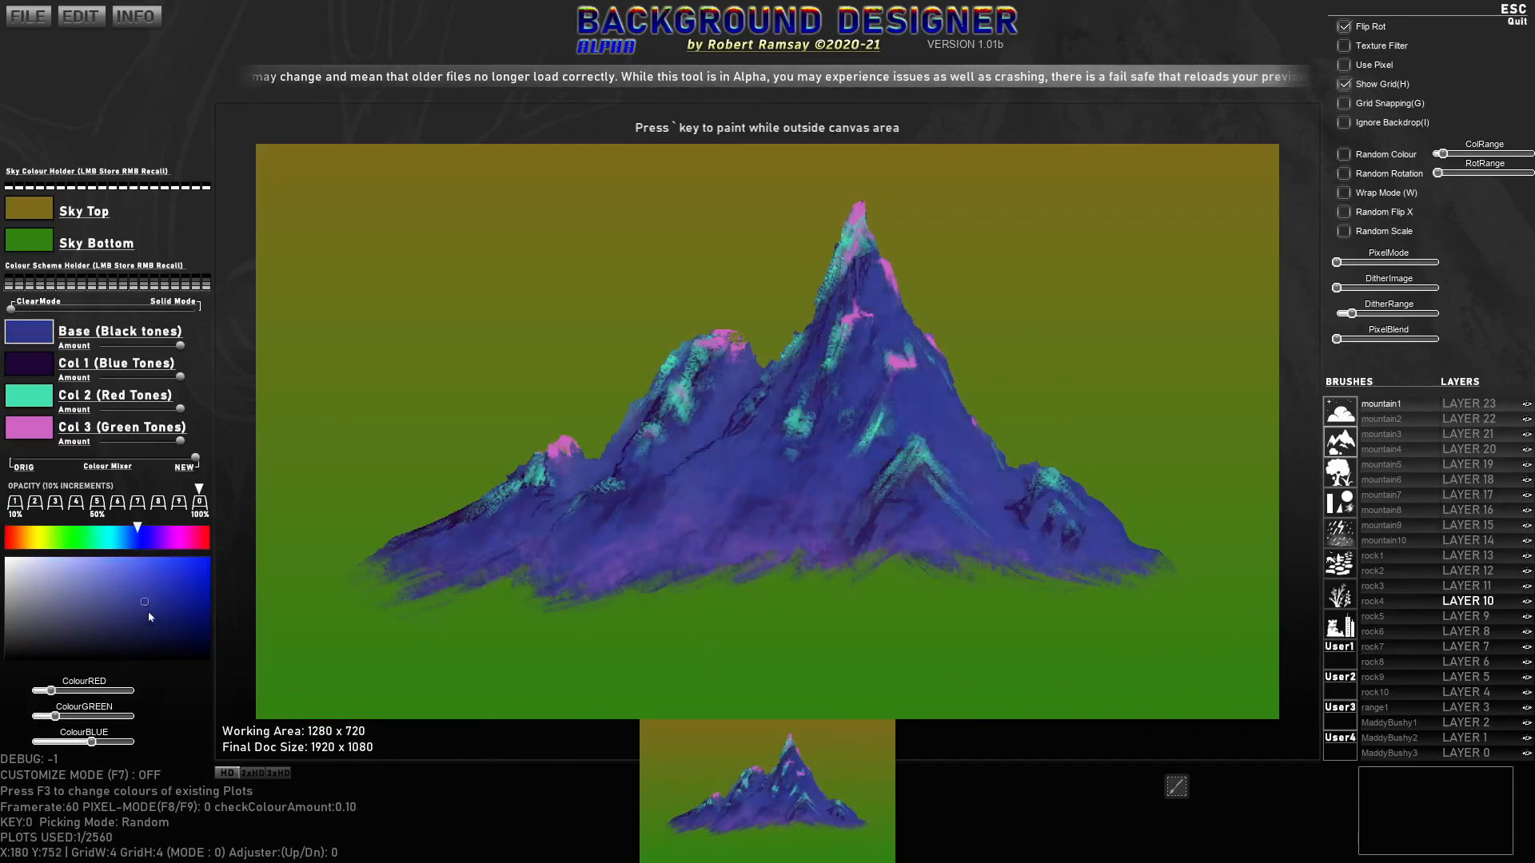
left_click_drag(148, 613, 162, 630)
Step: Change Col 1 (Blue Tones) to green and Col 2 (Red Tones) to a muted teal green
left_click(38, 365)
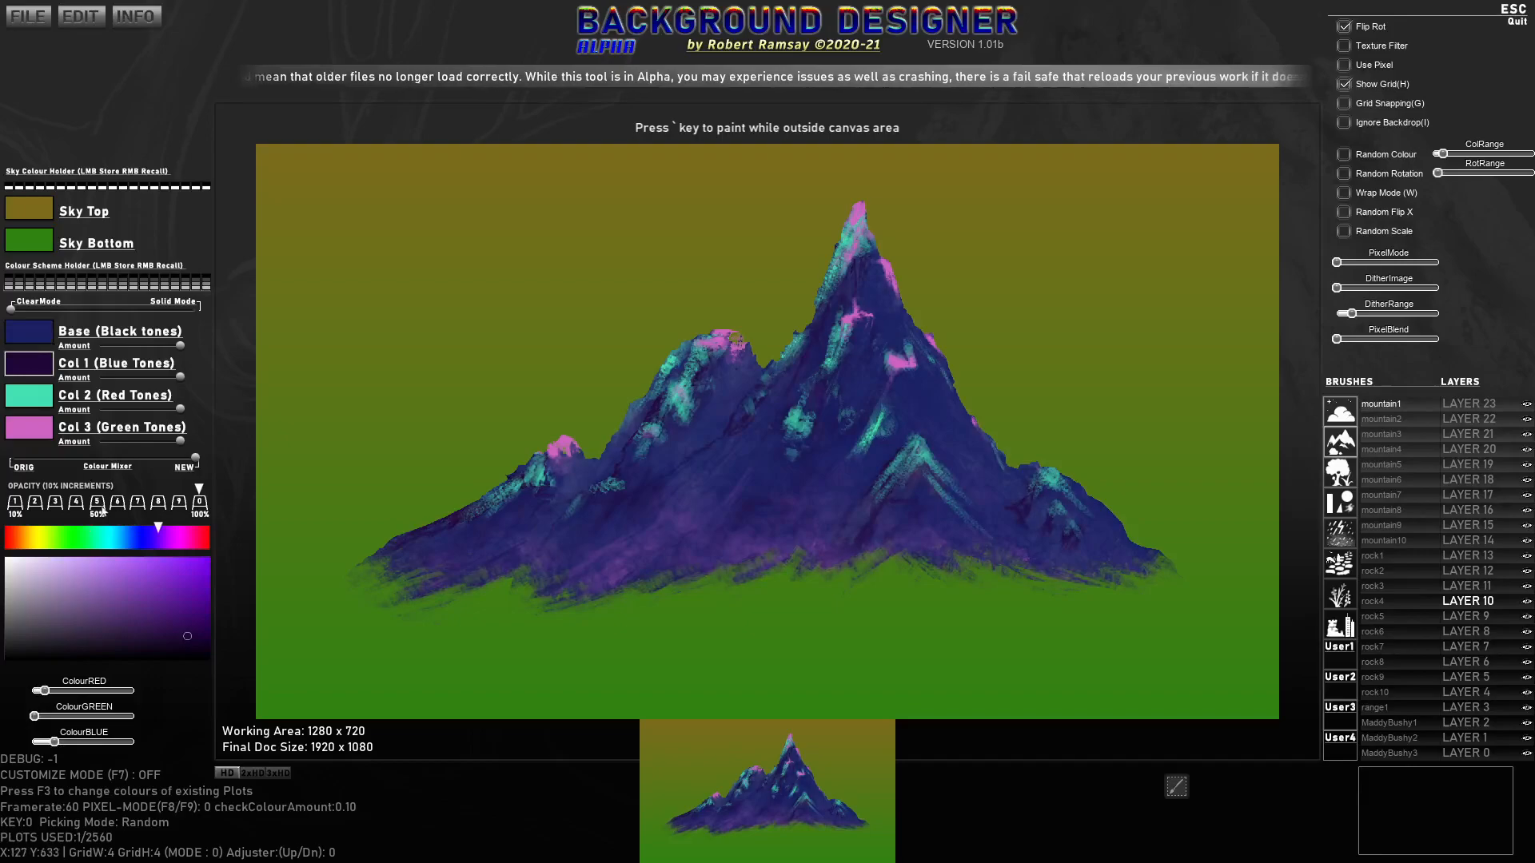
left_click(90, 537)
left_click(177, 593)
left_click(40, 398)
left_click(142, 587)
left_click(152, 588)
left_click(153, 586)
Step: Change Col 3 (Green Tones) to a near-white so the peaks look snow-capped
left_click(47, 439)
left_click(84, 537)
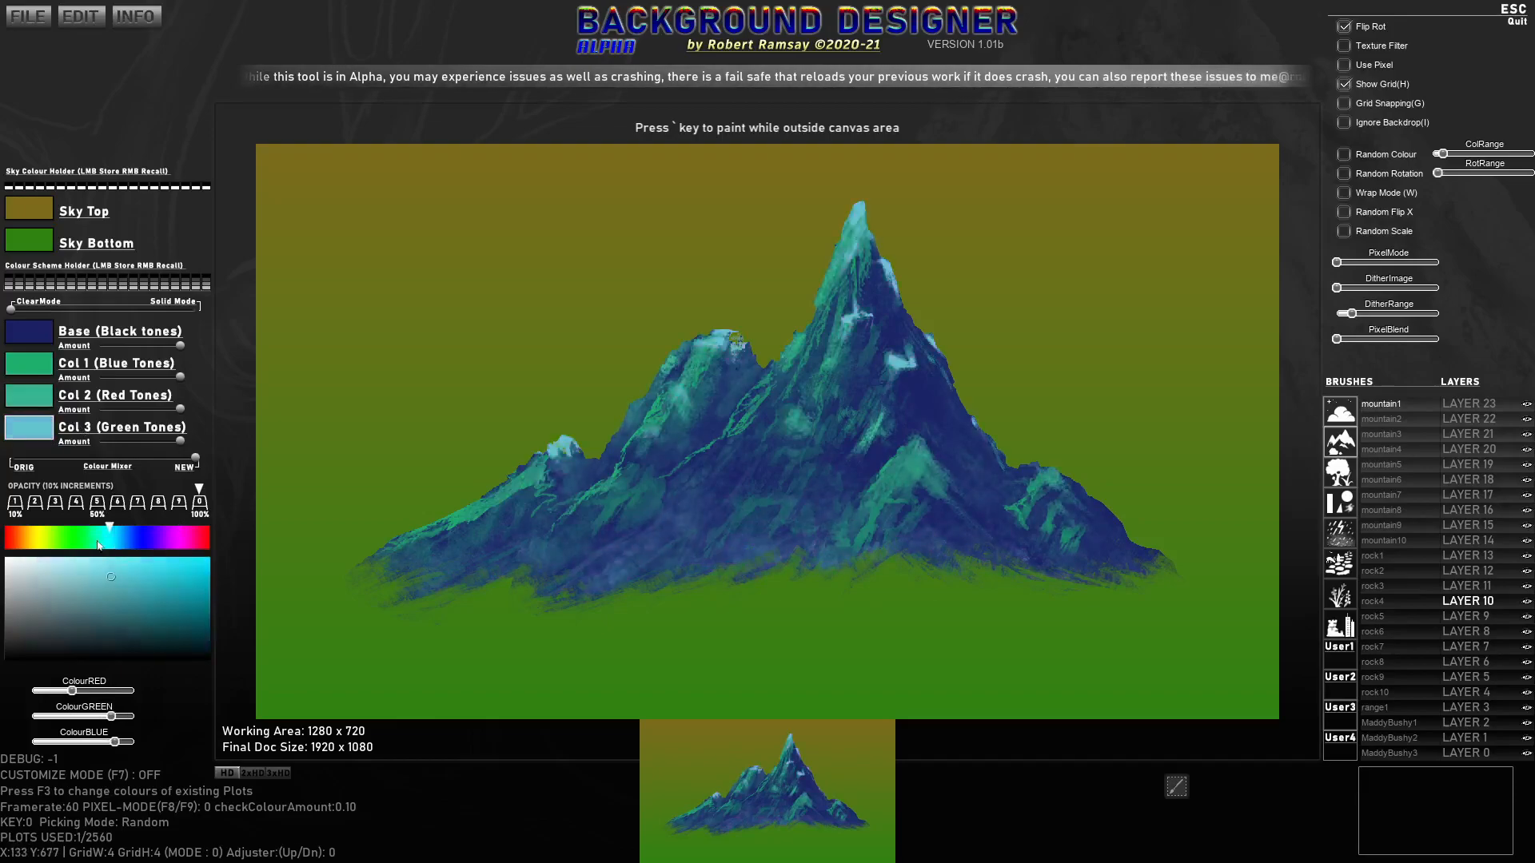
left_click(130, 576)
left_click_drag(107, 598, 16, 565)
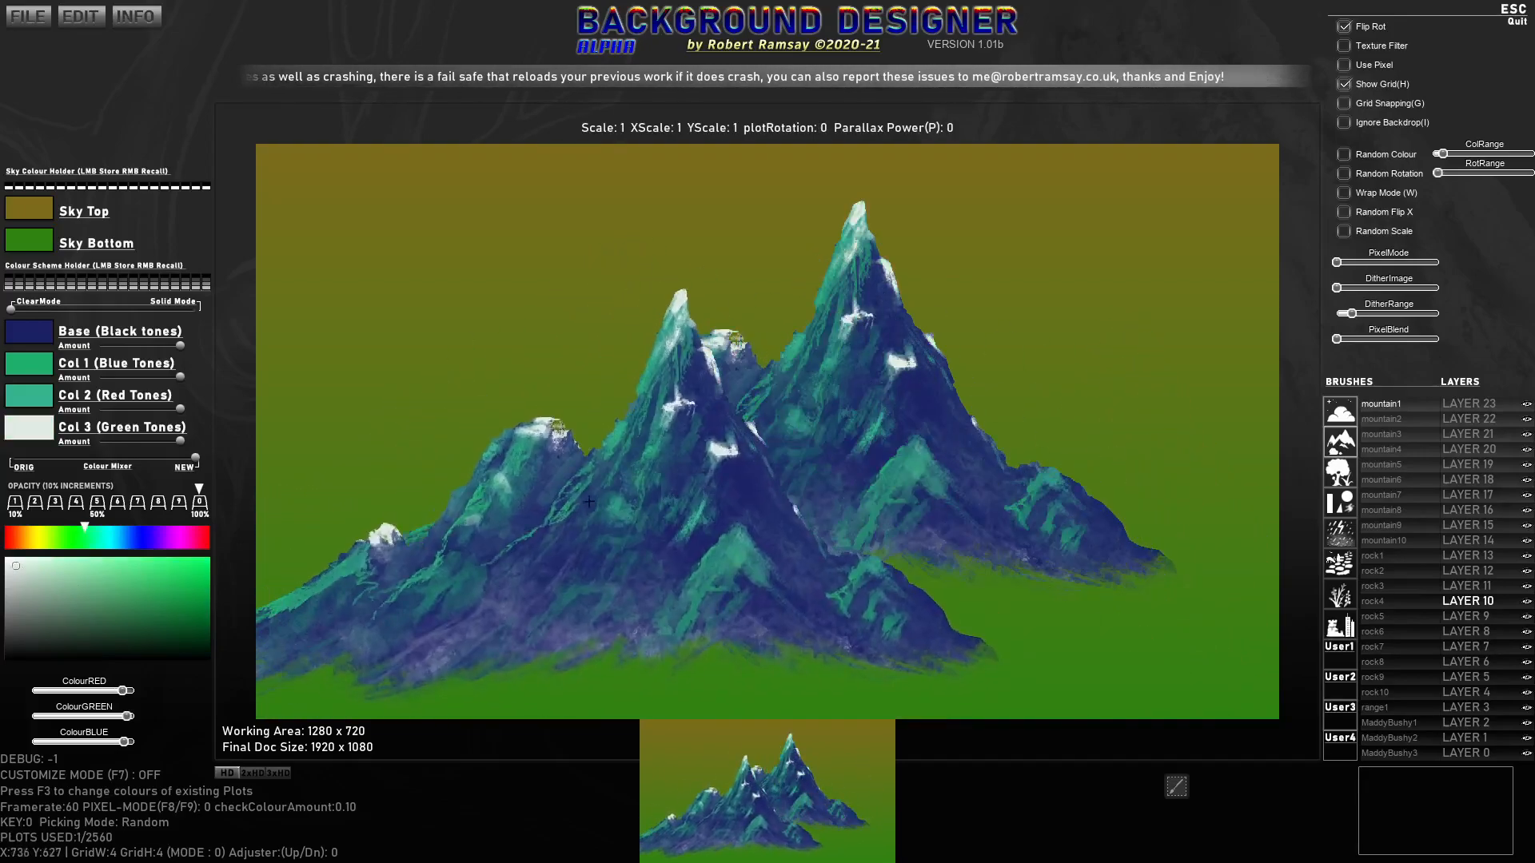
Step: Stamp a smaller mountain at about 0.65 scale left of the main peak and a horizontally flipped one at 0.62 scale on its right
scroll(543, 479, "down", 3)
scroll(535, 476, "down", 1)
left_click(551, 494)
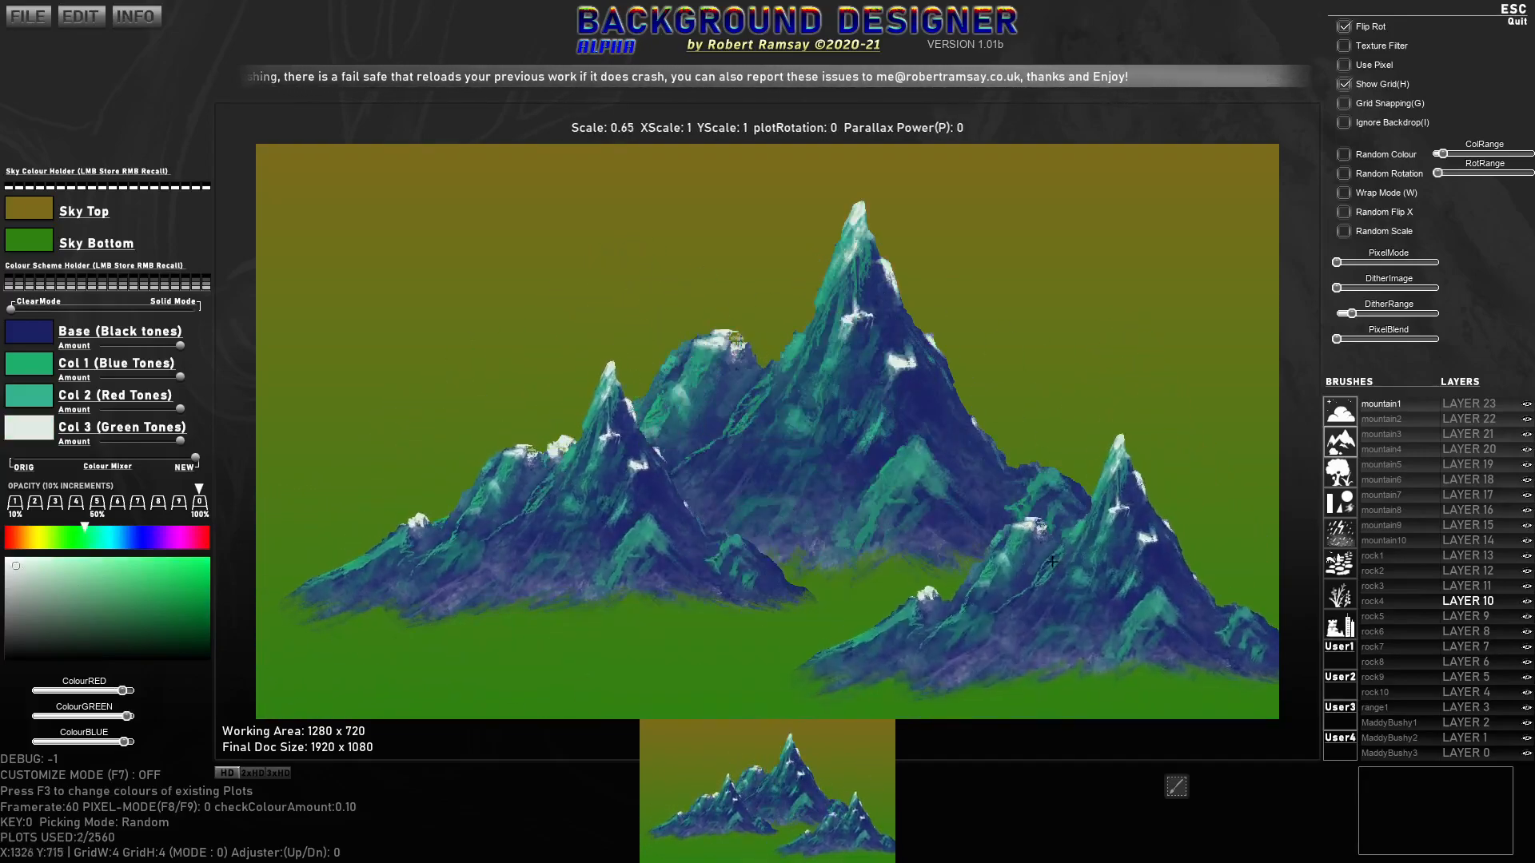
key("x")
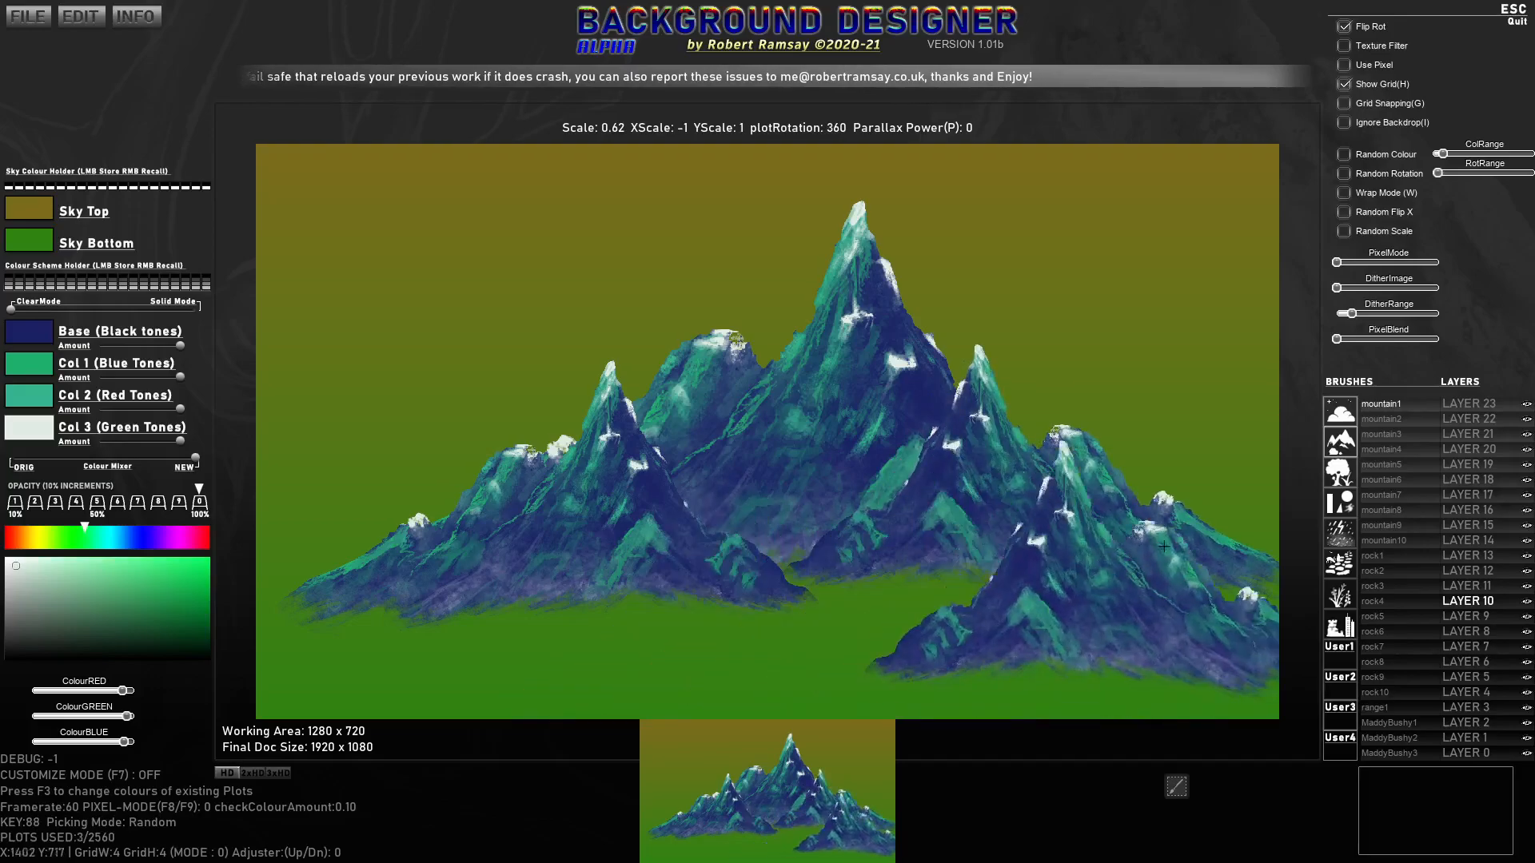
left_click(929, 582)
Step: Change the Base colour to a very dark purple and Col 3 to a light cyan
left_click(34, 334)
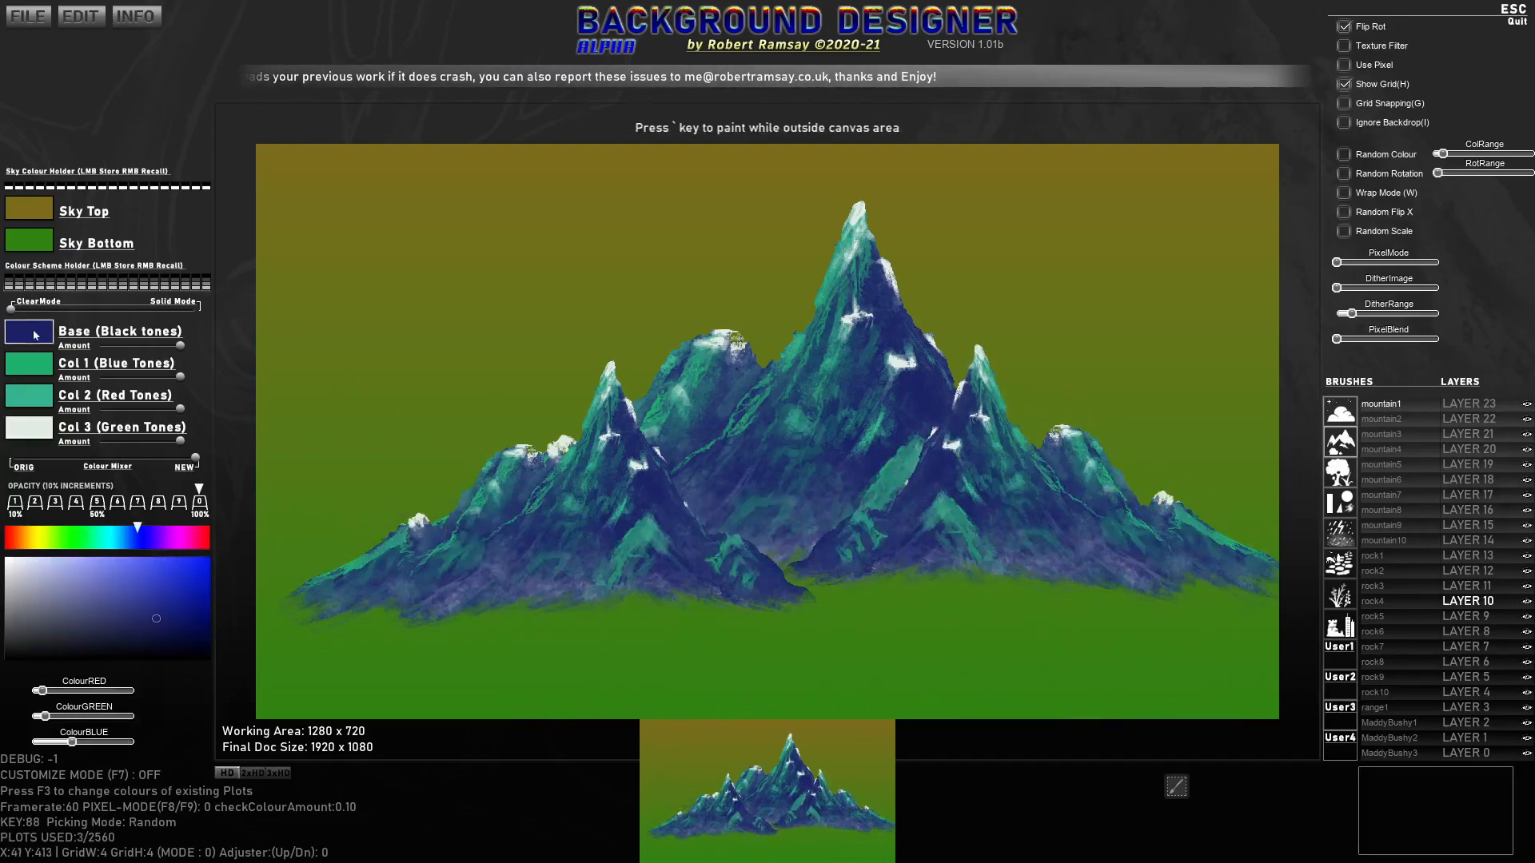
left_click_drag(137, 529, 172, 529)
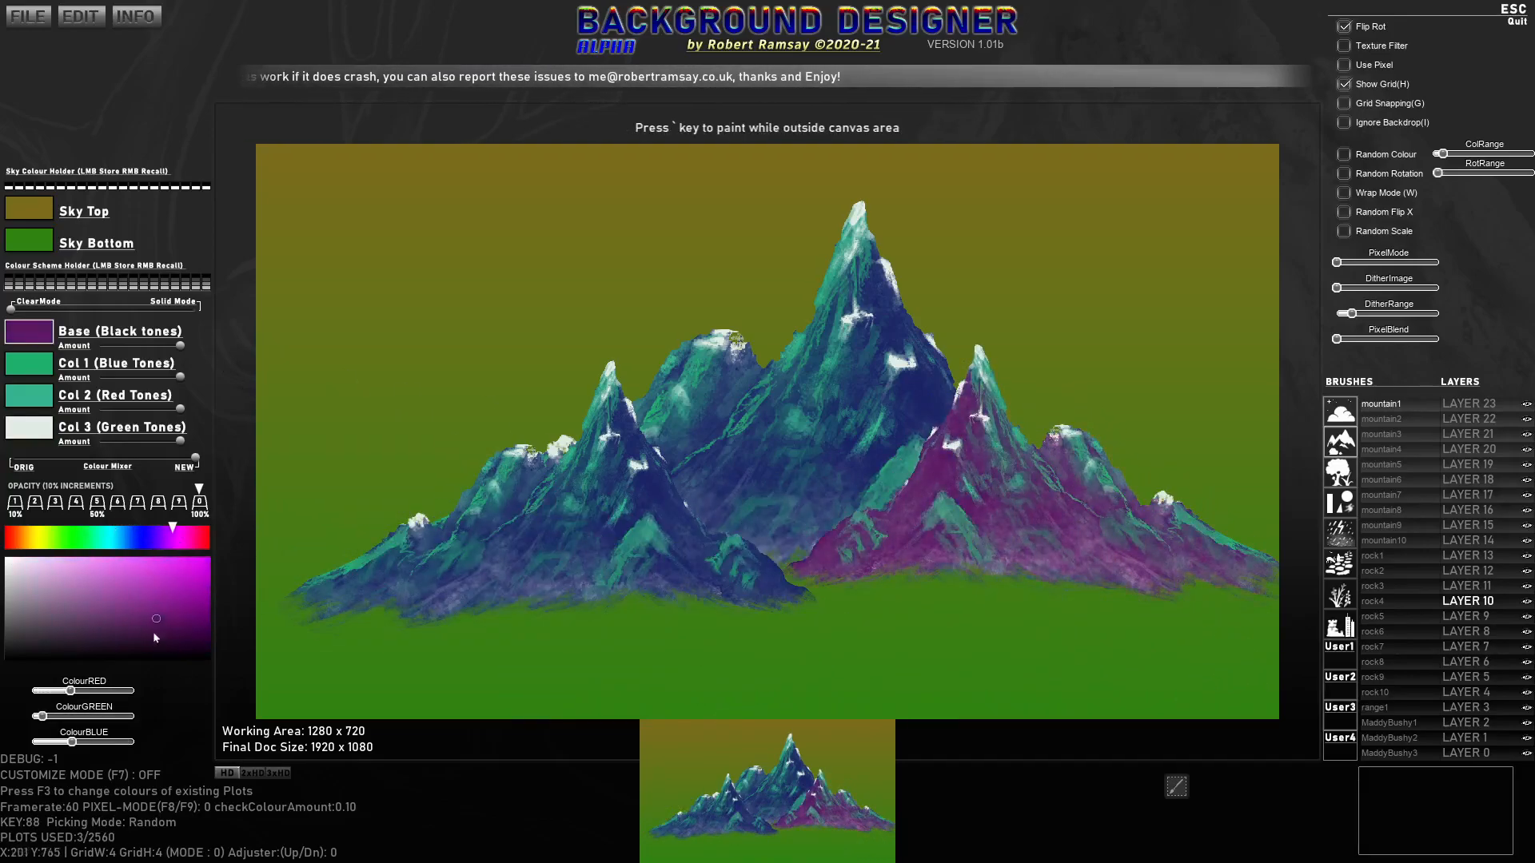
left_click(173, 657)
left_click_drag(172, 657, 169, 645)
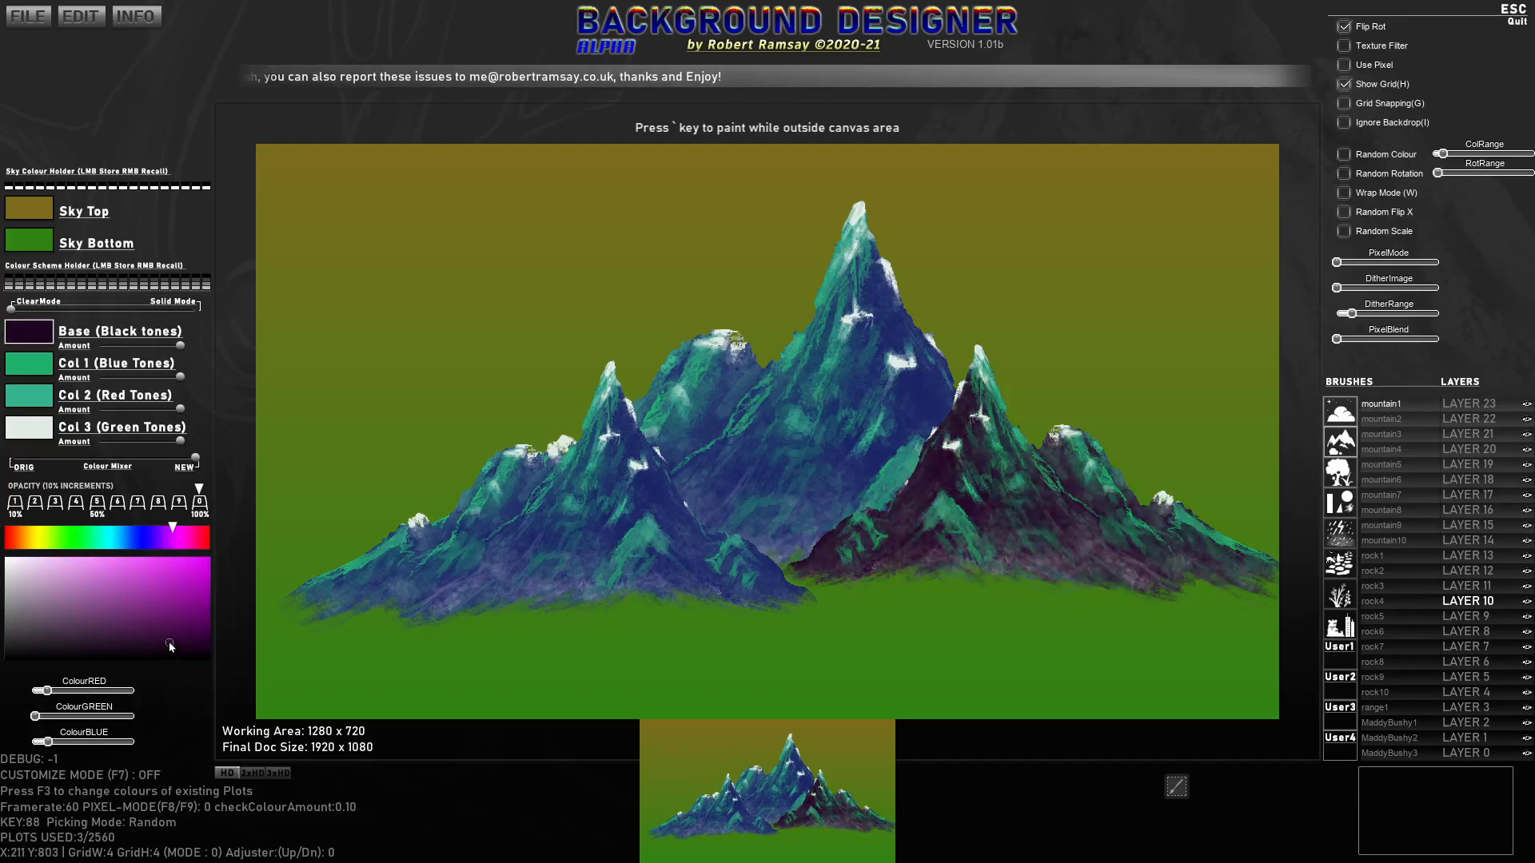
left_click(44, 436)
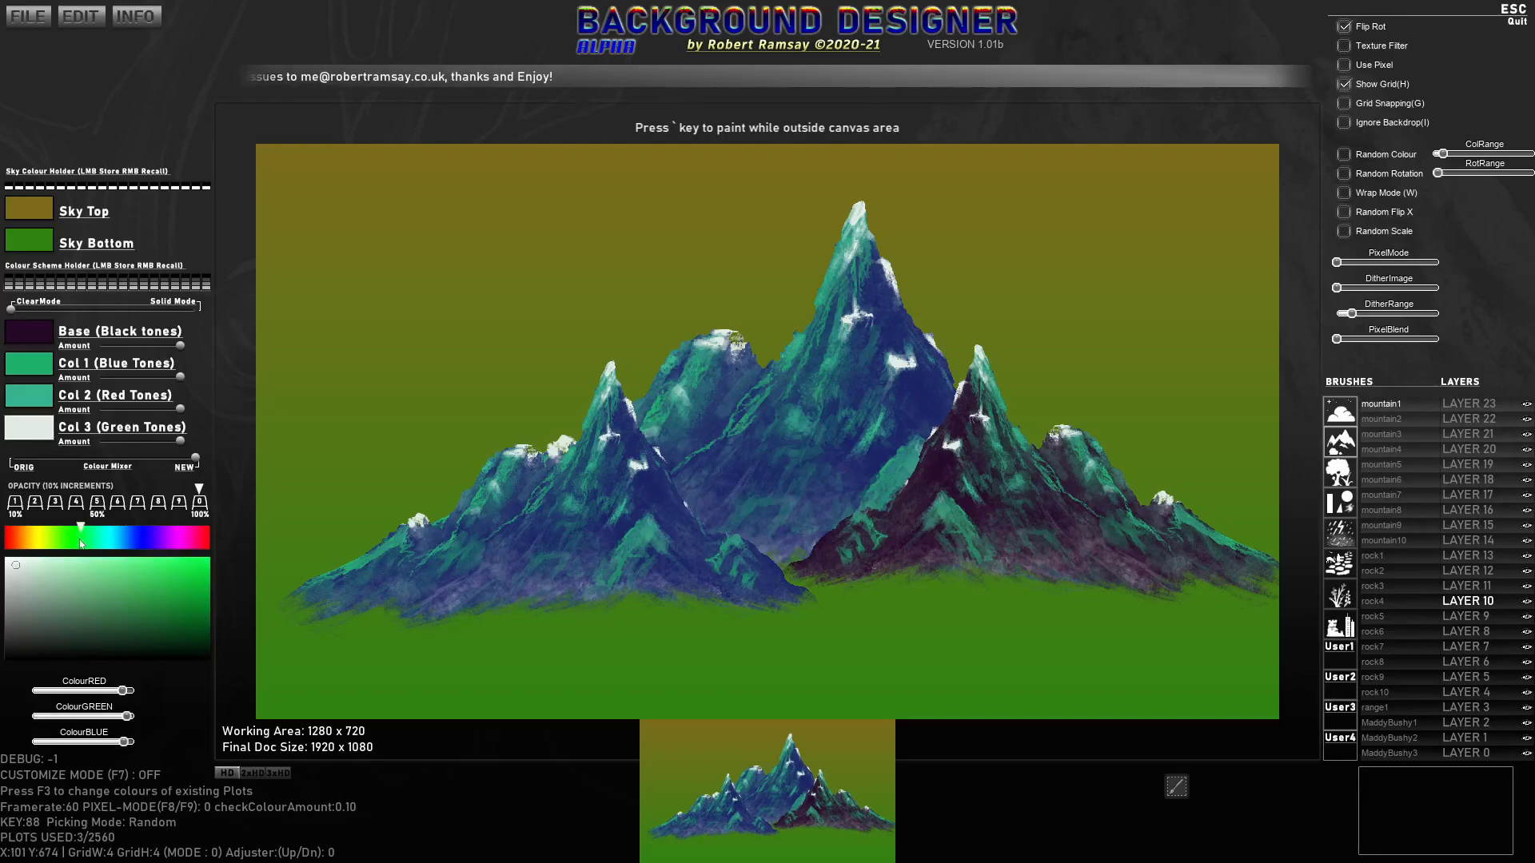
mouse_move(177, 617)
left_mouse_down()
mouse_move(110, 567)
mouse_move(125, 540)
mouse_move(108, 540)
left_mouse_up()
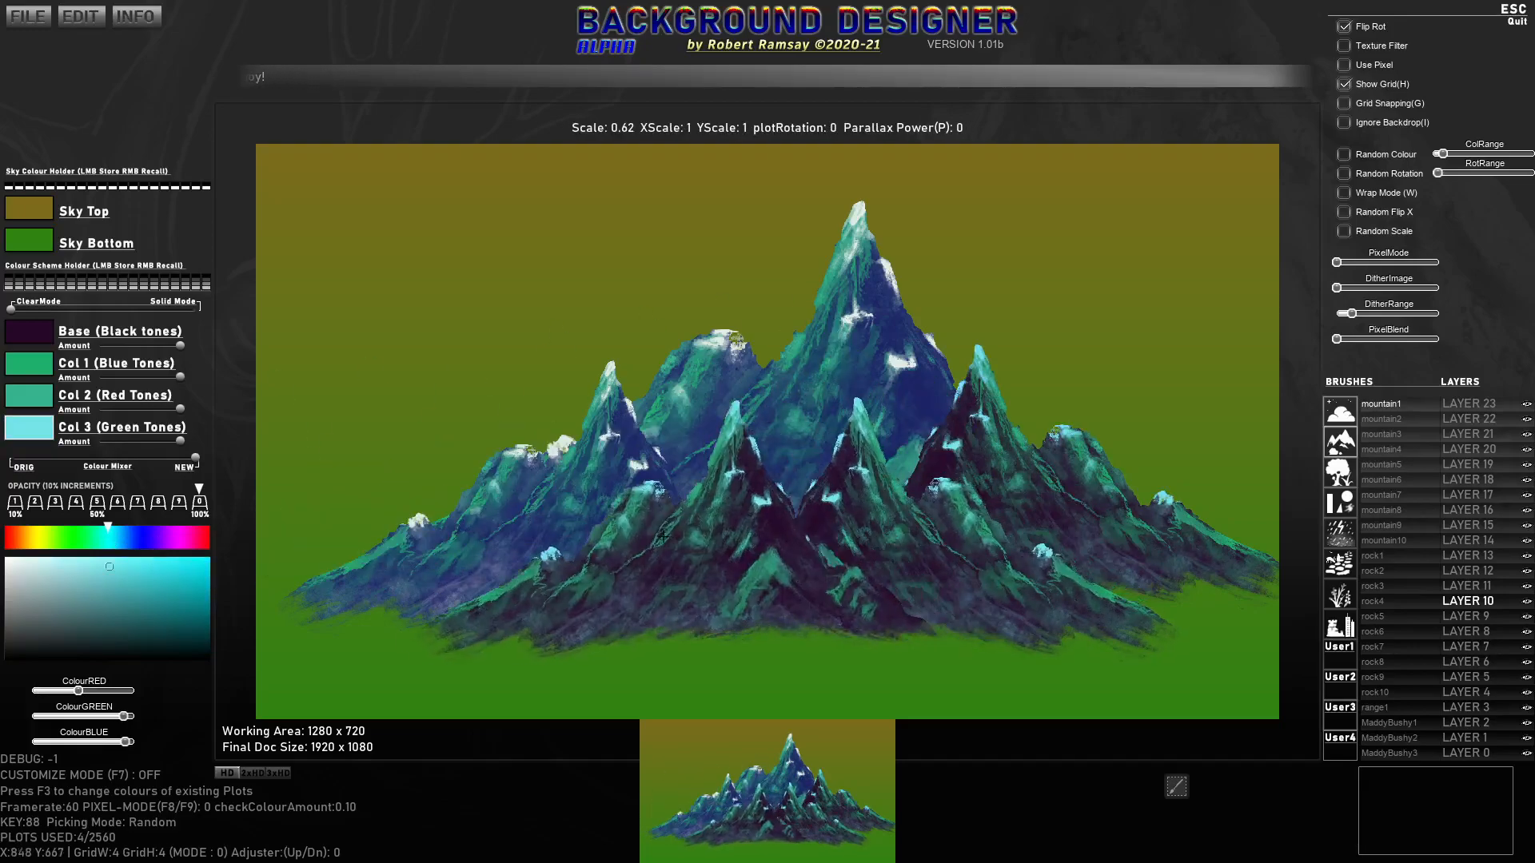
Step: Stamp smaller dark mountains in front of the range, around the lower centre of the canvas
left_click(678, 560)
left_click(922, 628)
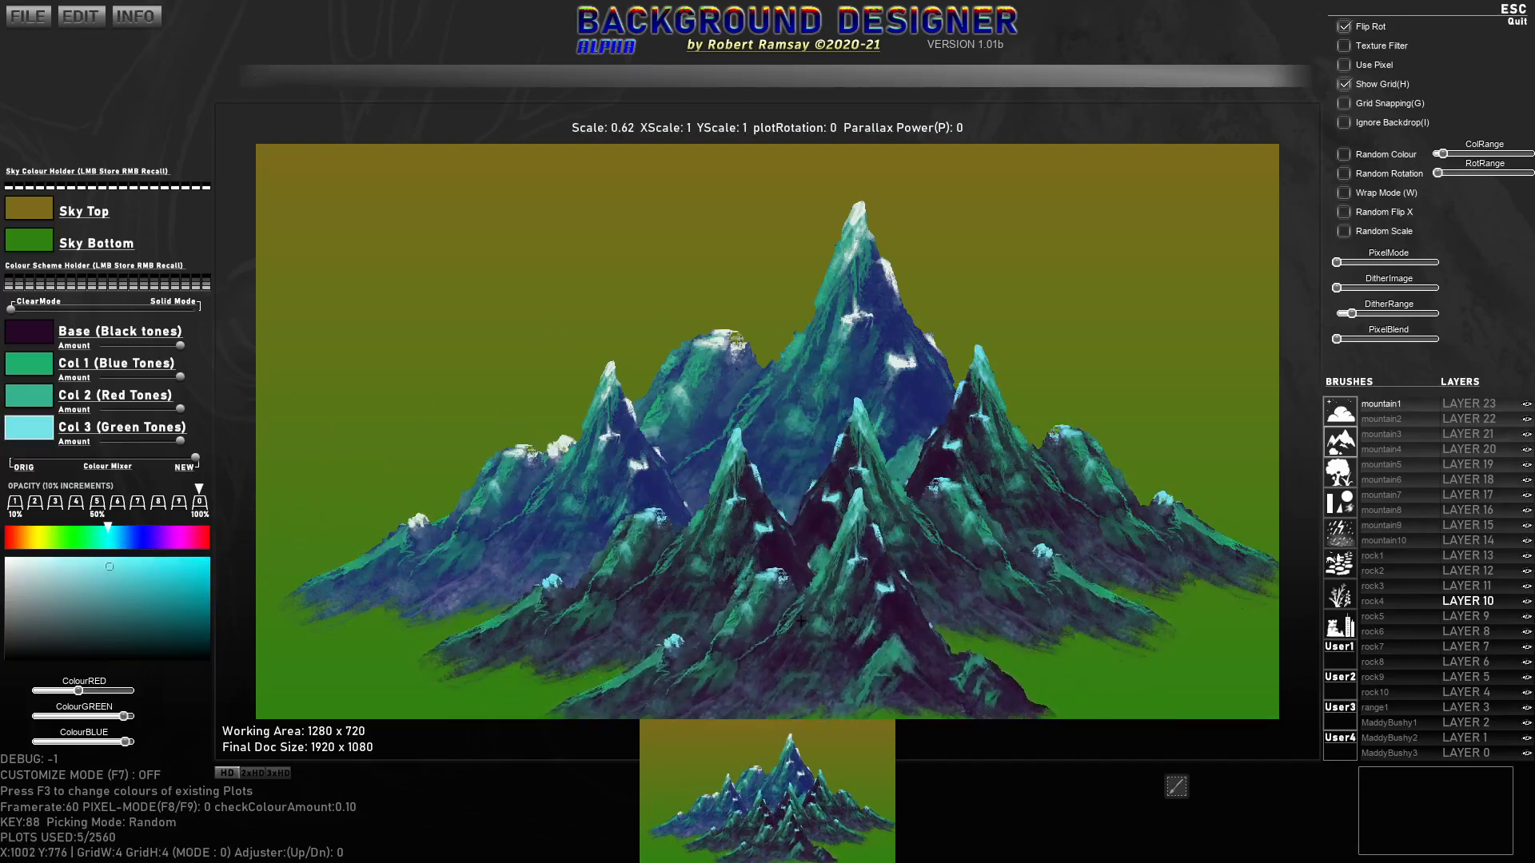
left_click(789, 524)
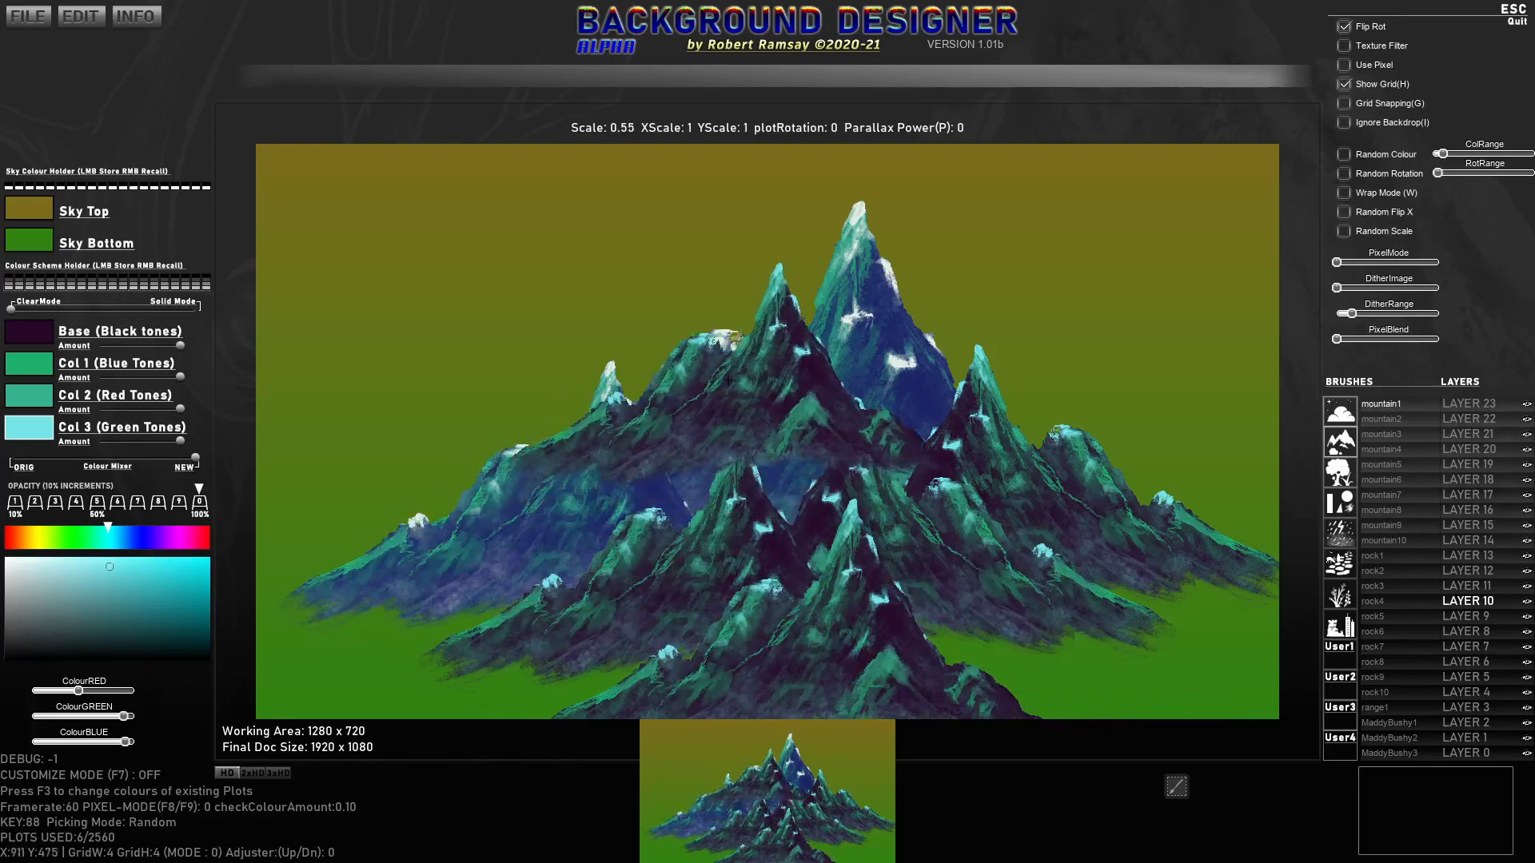
scroll(880, 320, "down", 4)
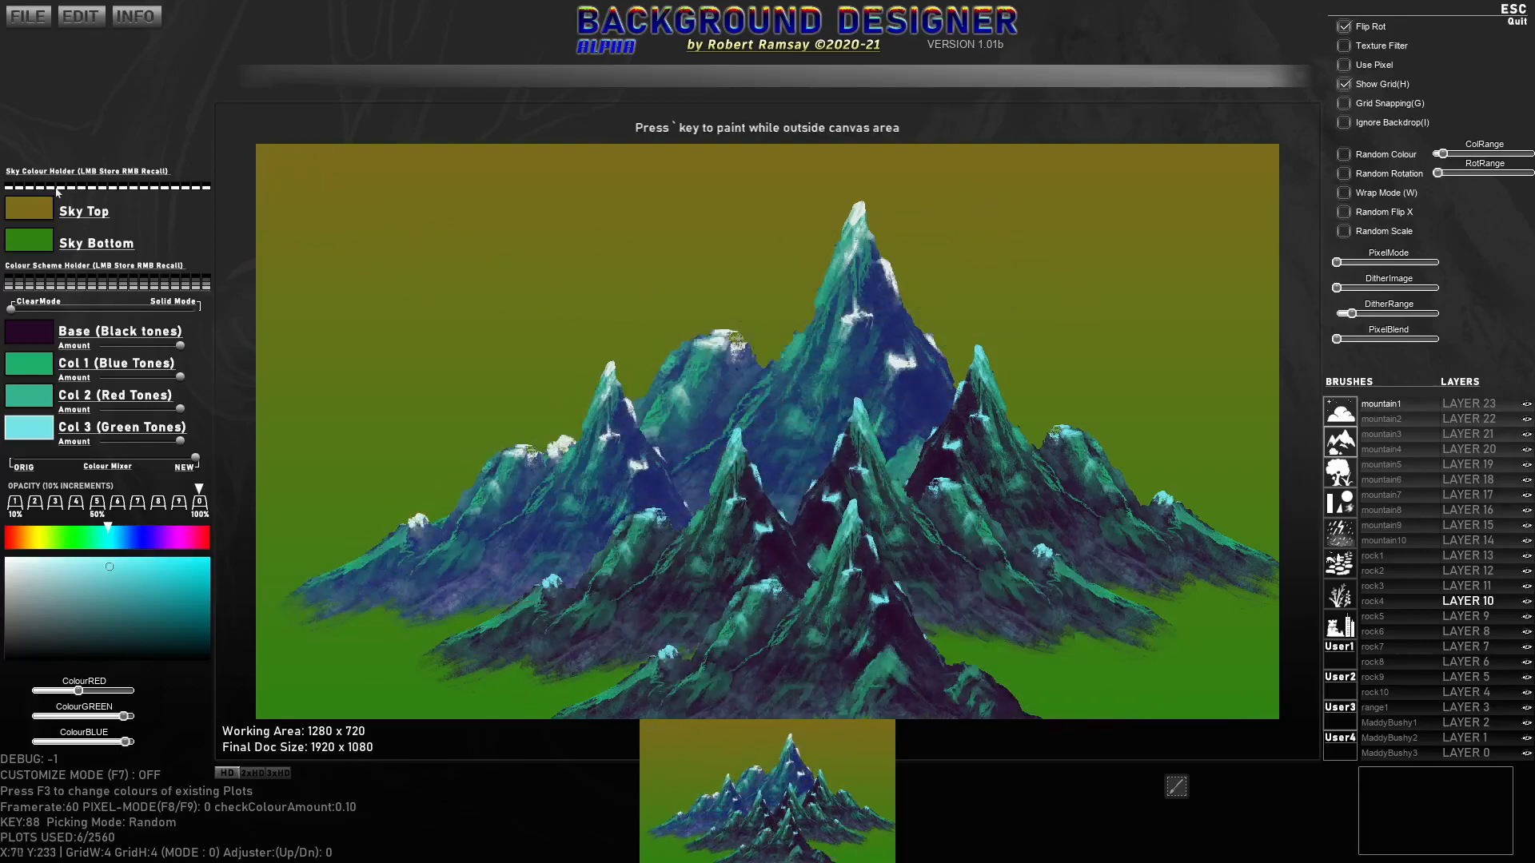
Step: Set the Sky Top colour to bright cyan and the Sky Bottom colour to a very dark green
left_click(29, 210)
left_click(110, 536)
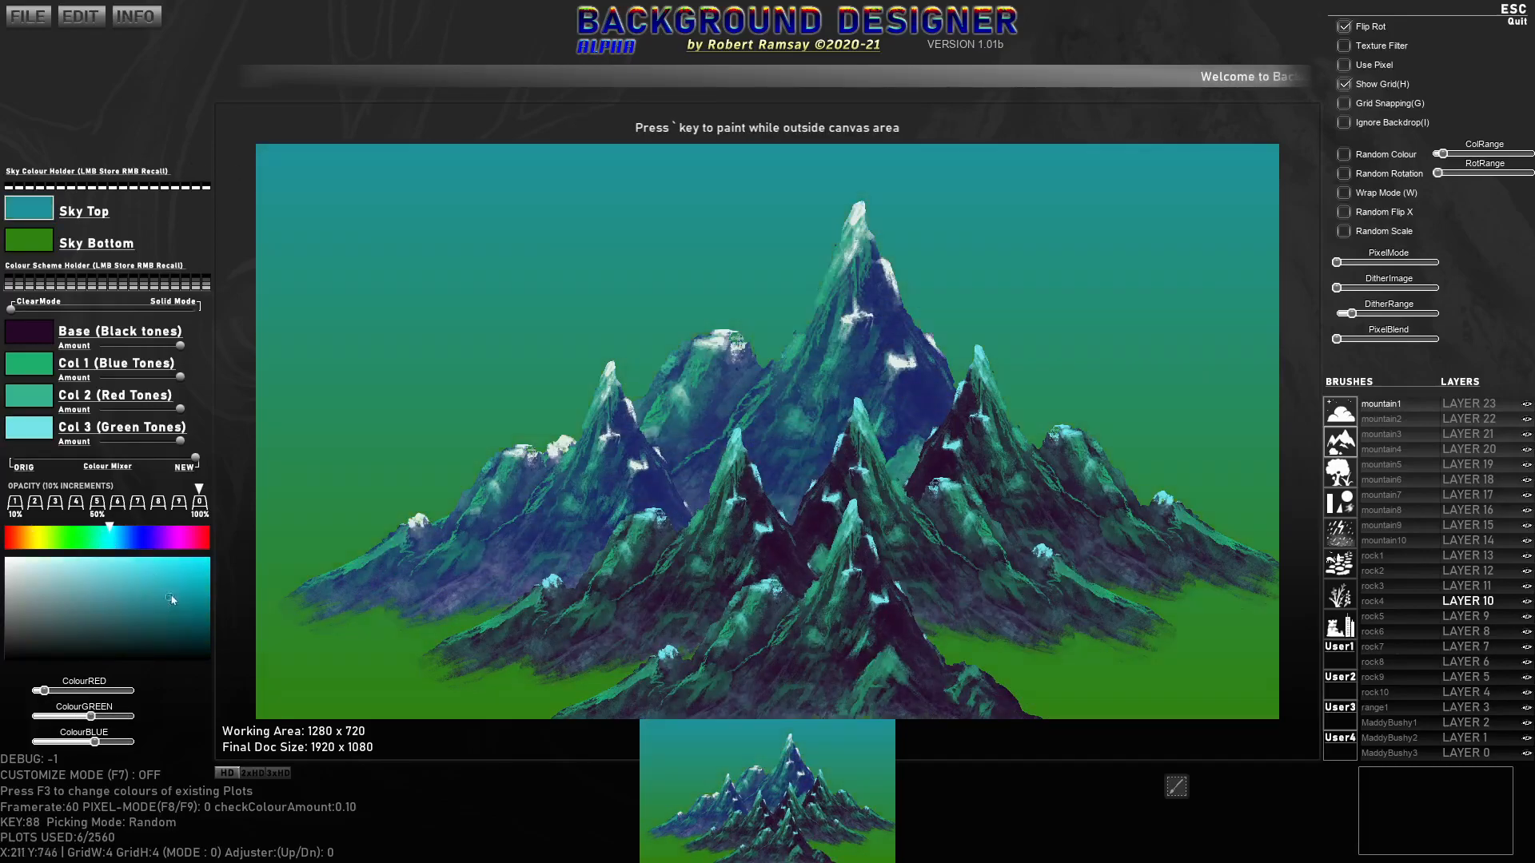
left_click(185, 577)
left_click(24, 248)
left_click(62, 650)
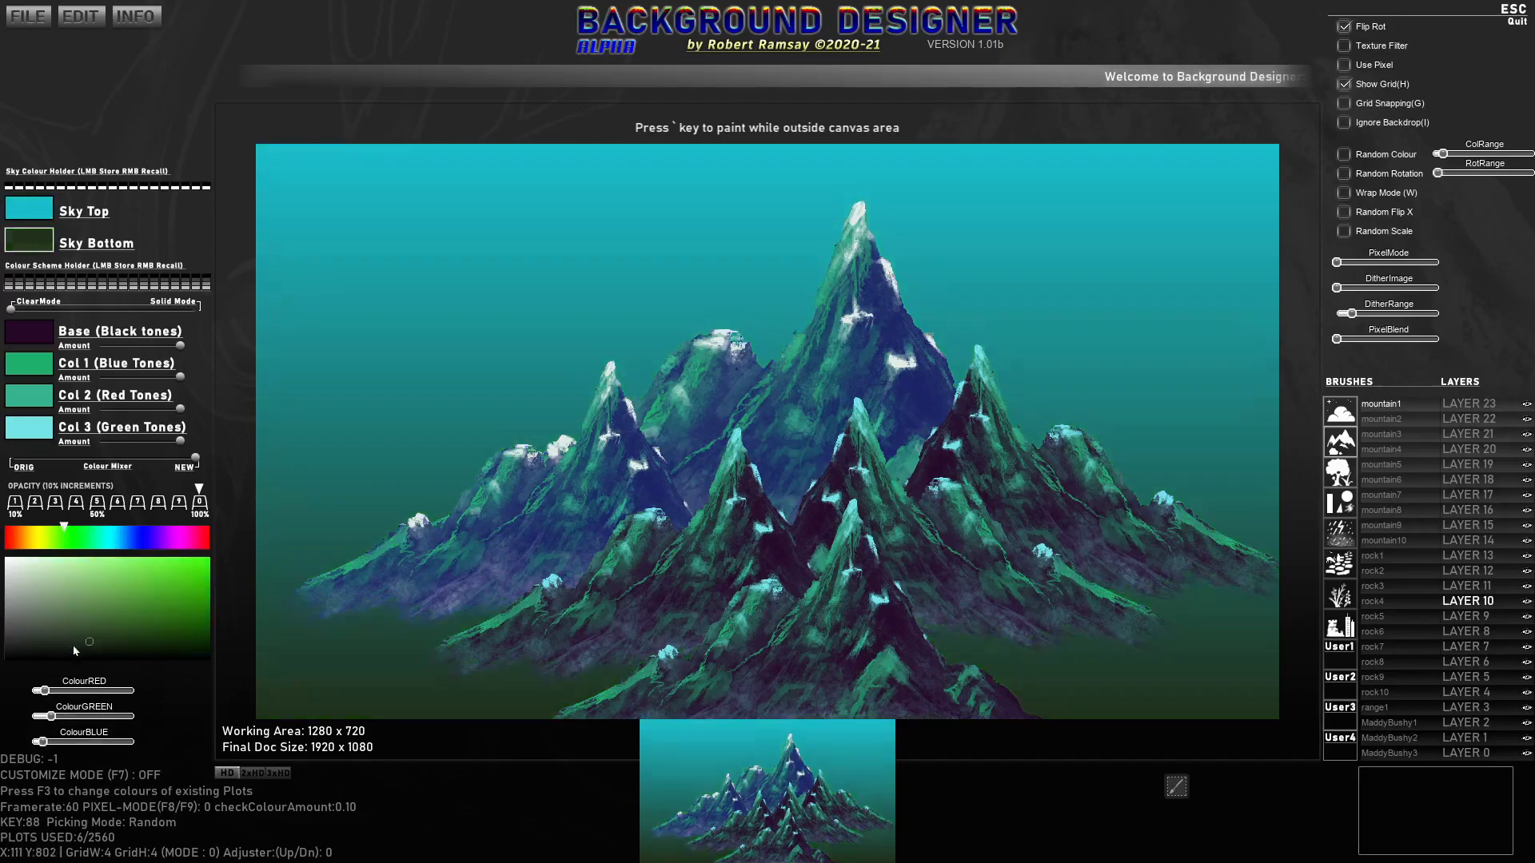
left_click_drag(62, 649, 66, 645)
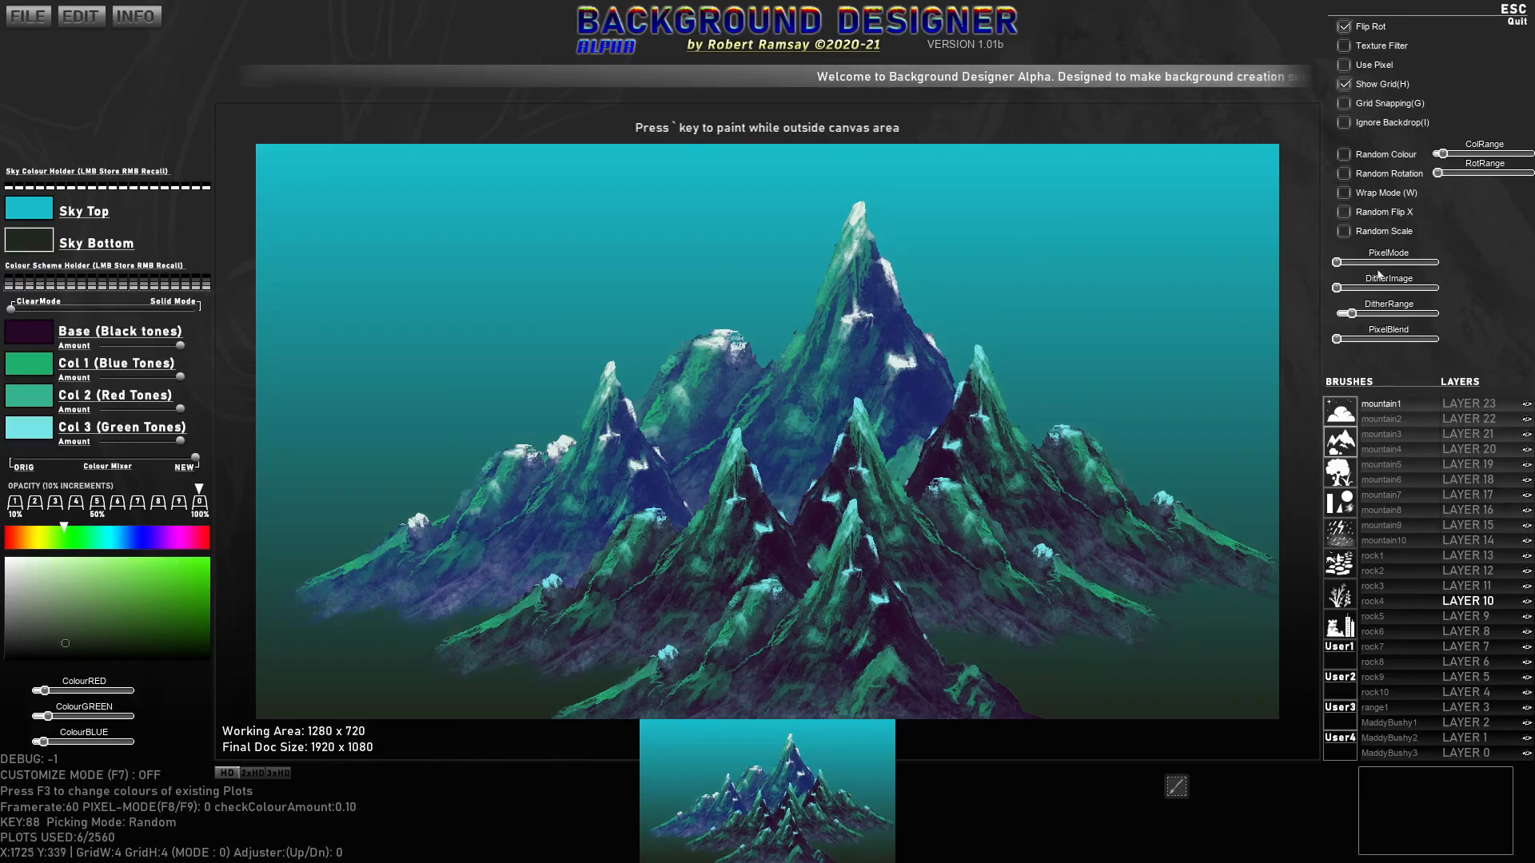
Step: Switch the background to pixel mode 1 and hide the grid
mouse_move(1346, 264)
left_mouse_down()
mouse_move(1450, 269)
mouse_move(1362, 263)
left_mouse_up()
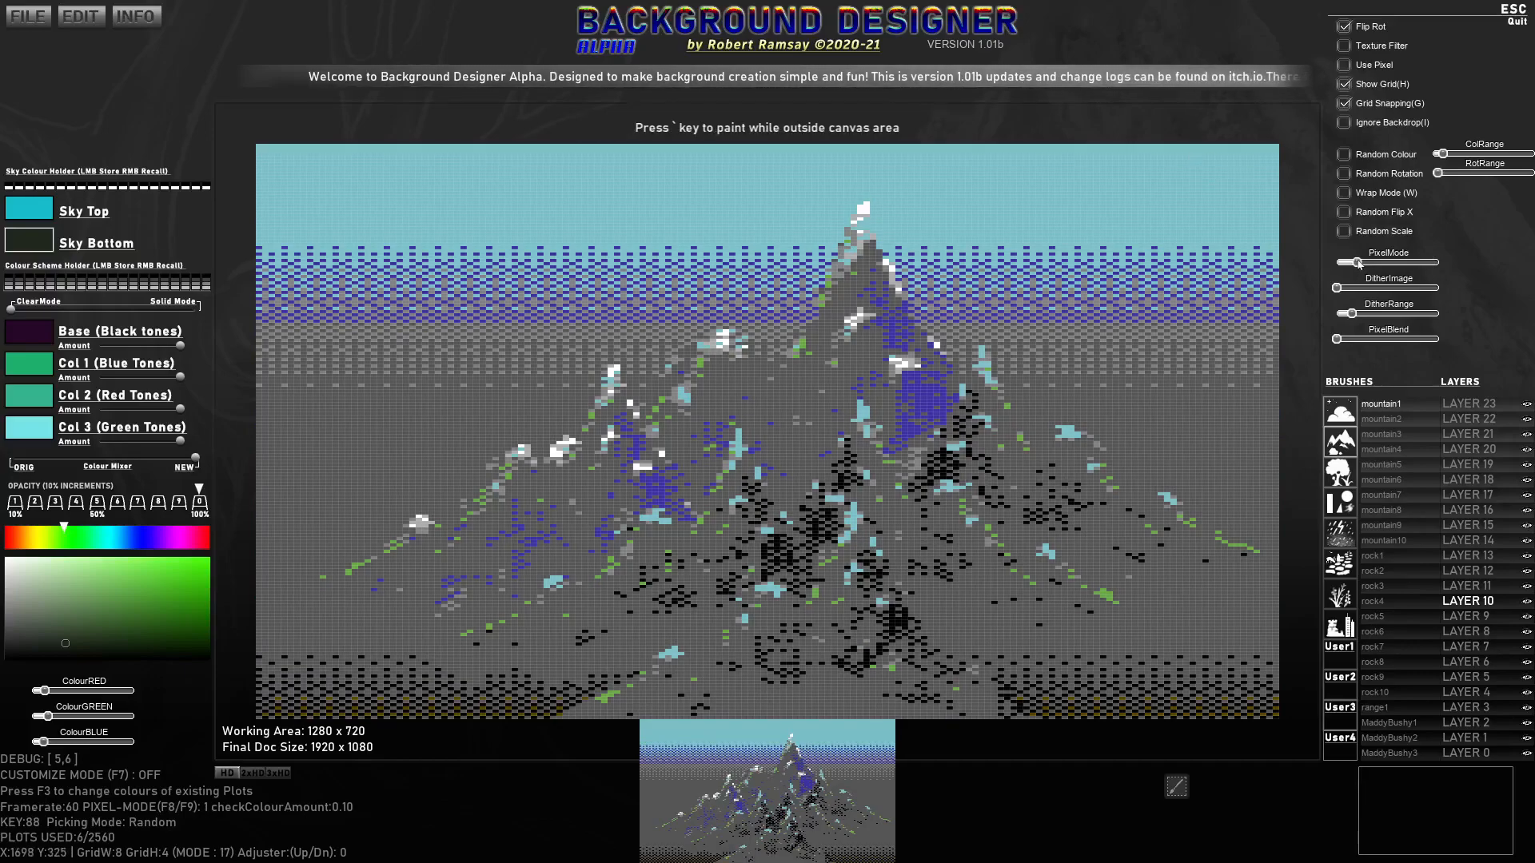
left_click(1345, 84)
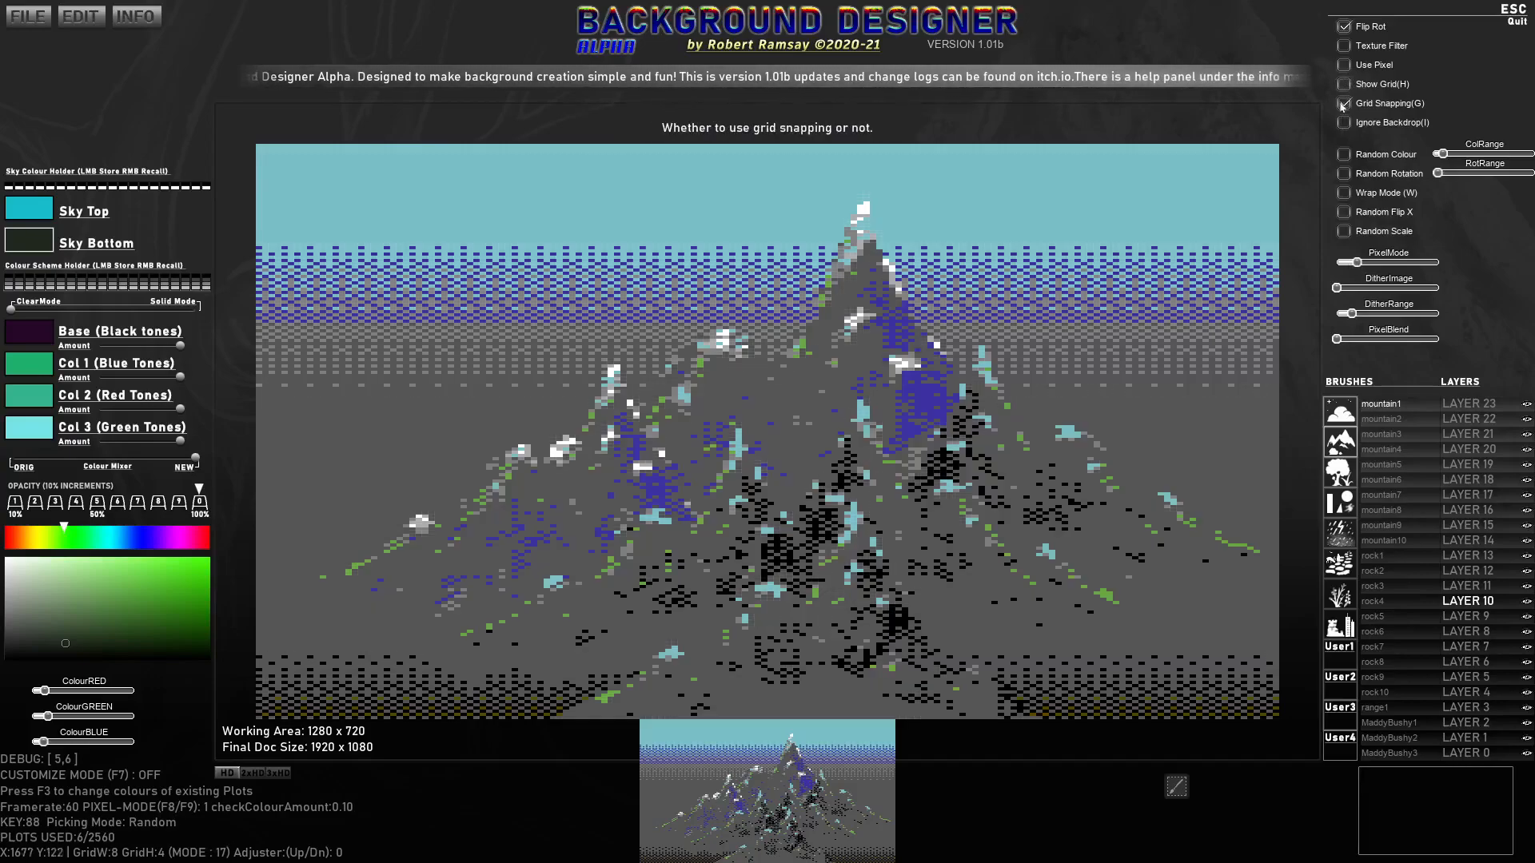
key("b")
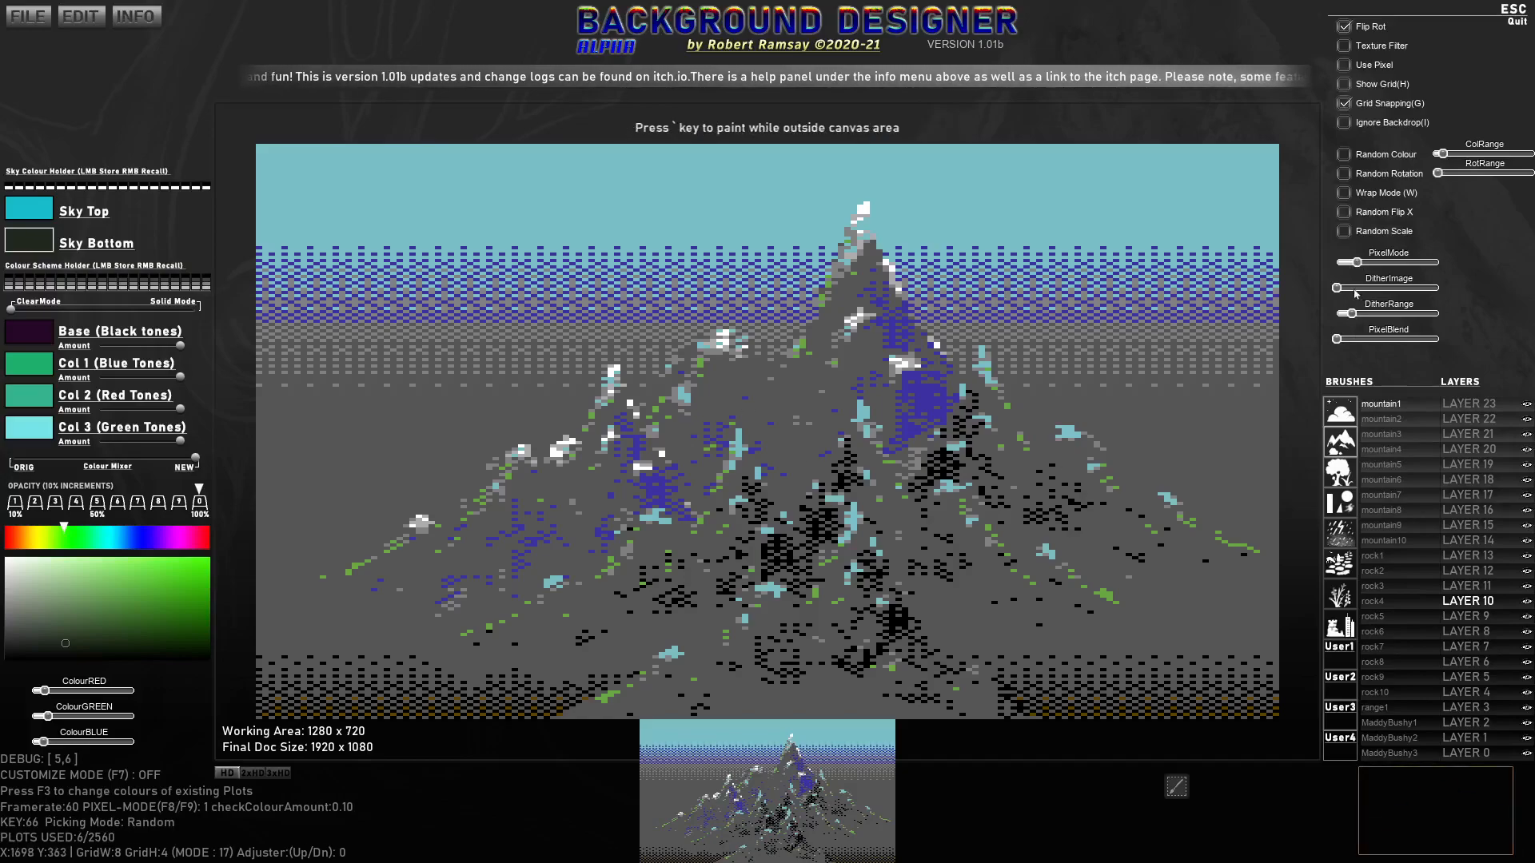
Step: Raise the pixel blend to its maximum and slightly lower the dither range
left_click_drag(1353, 263, 1334, 289)
left_click_drag(1337, 342, 1439, 352)
left_click_drag(1361, 314, 1349, 314)
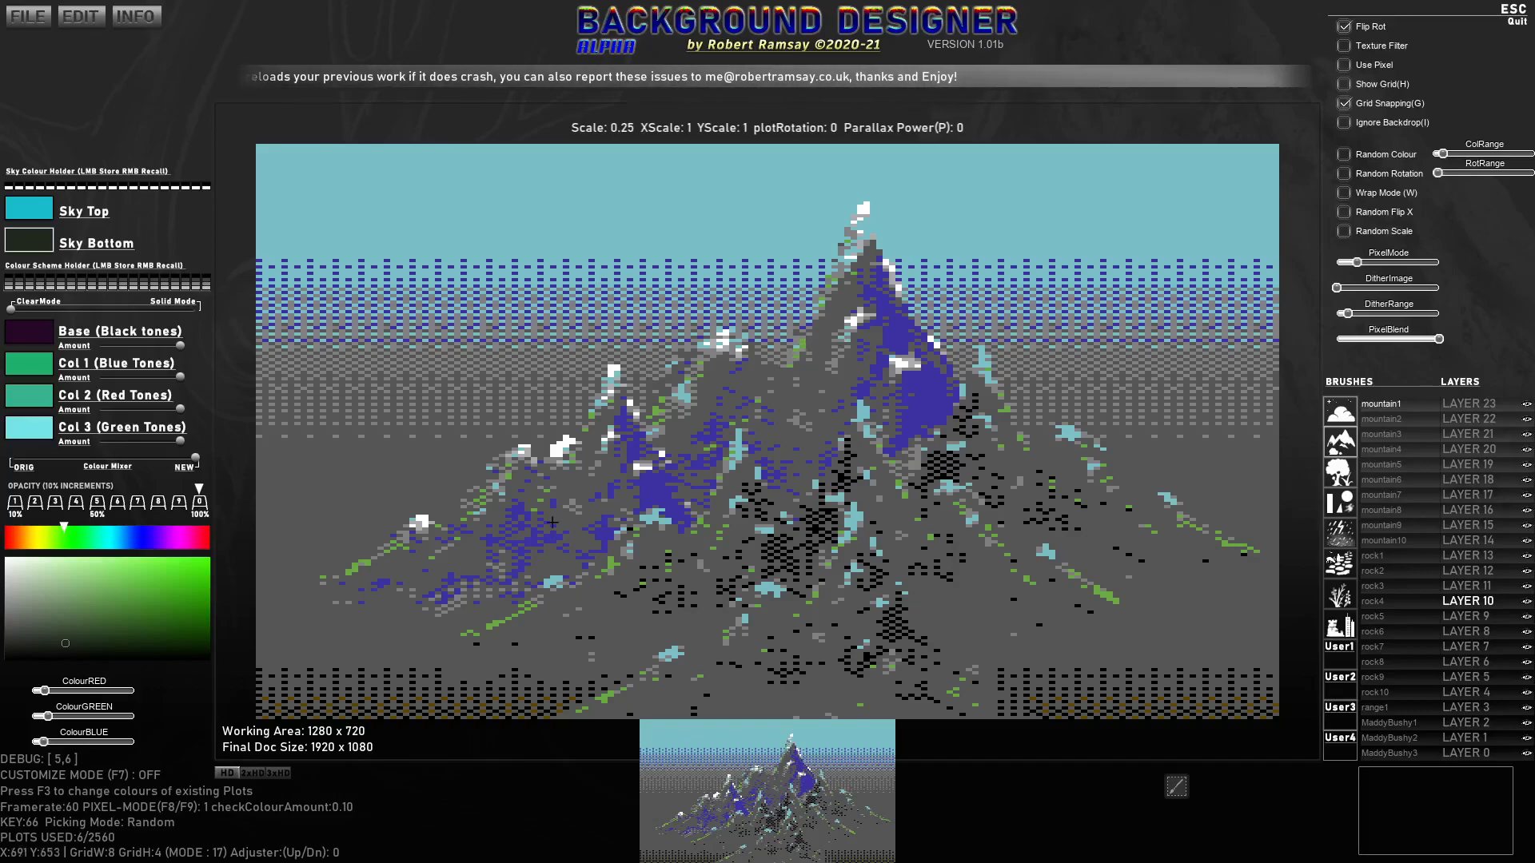
Step: Start recolouring all existing plots, setting Base to purple and Col 1 to navy blue
key("F3")
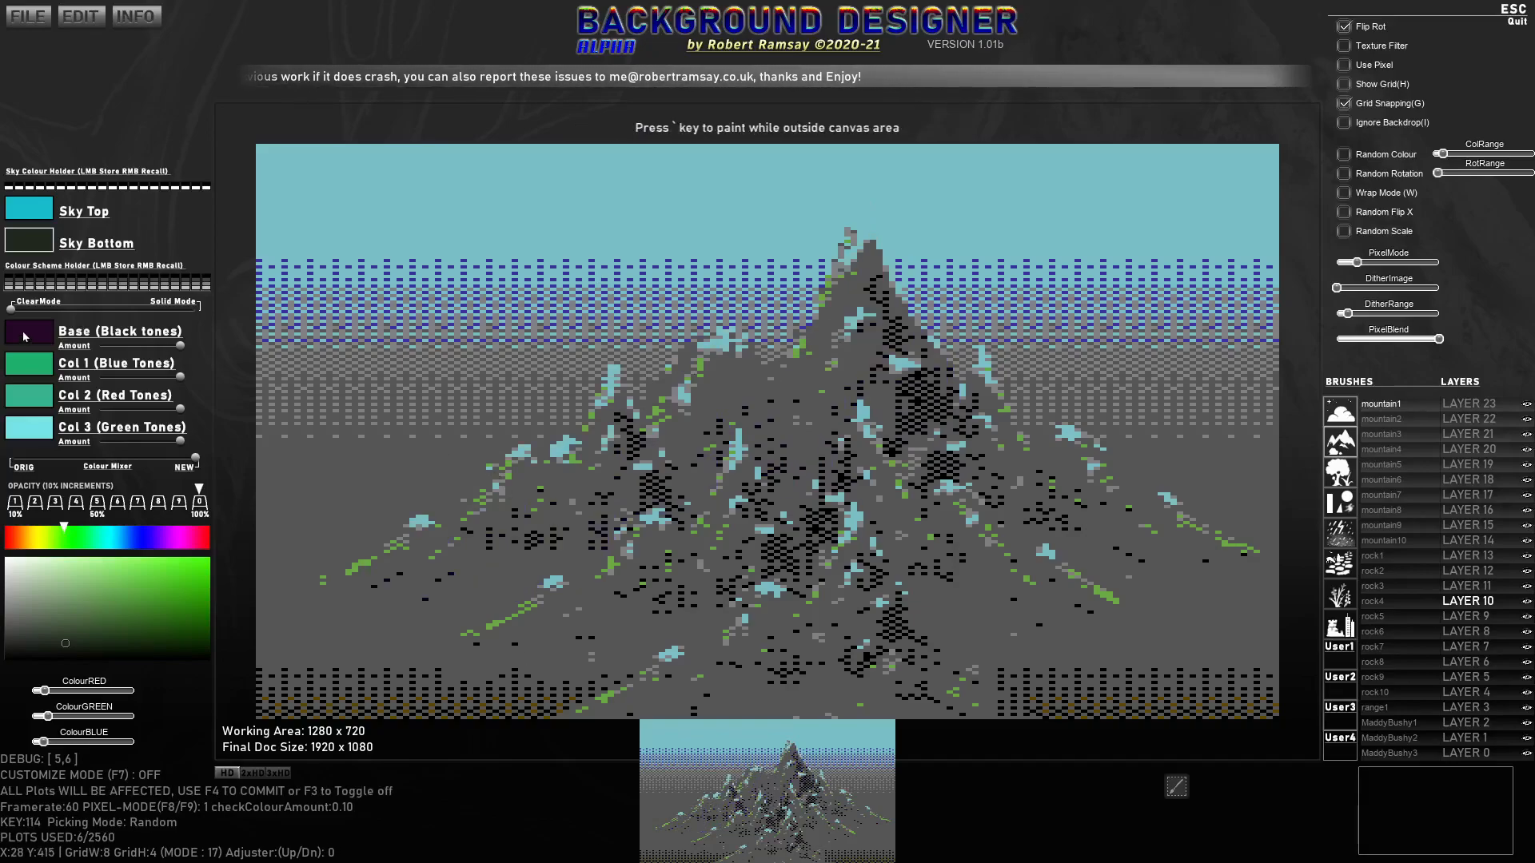
left_click(173, 538)
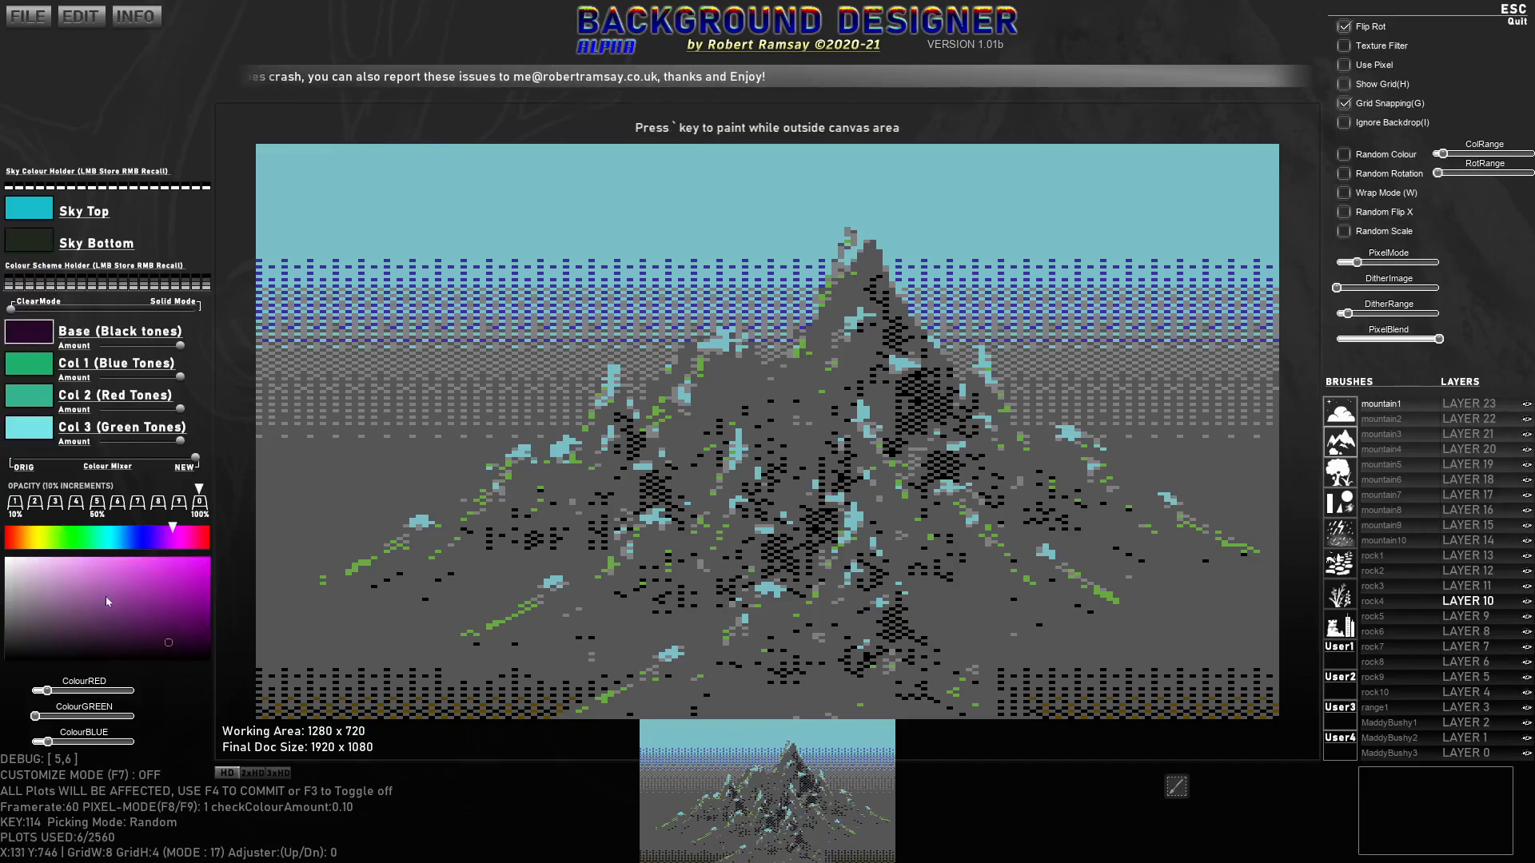
left_click(134, 611)
left_click(72, 363)
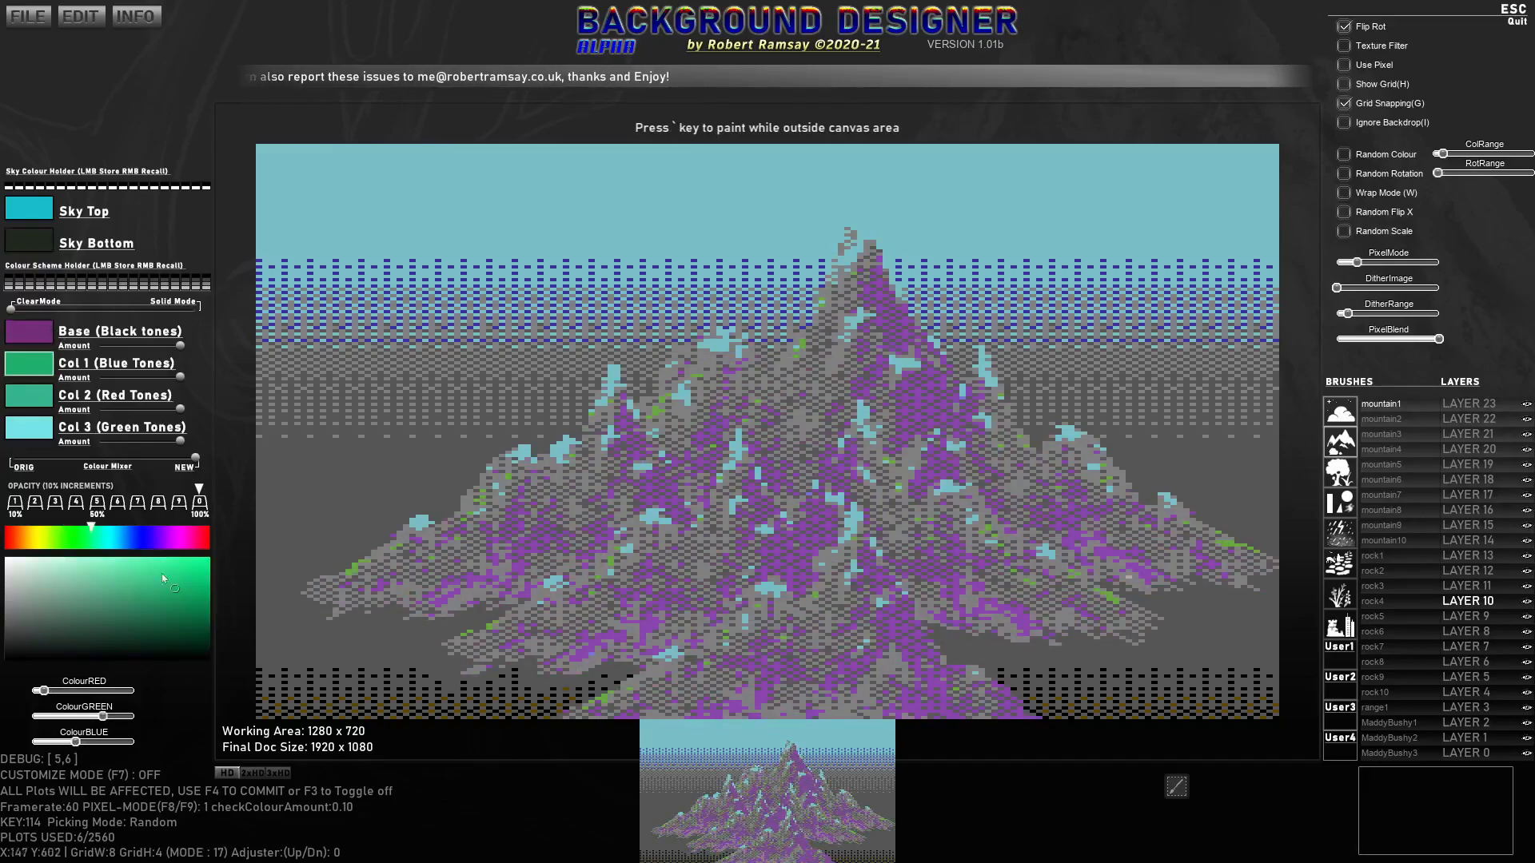
left_click(141, 537)
left_click(157, 636)
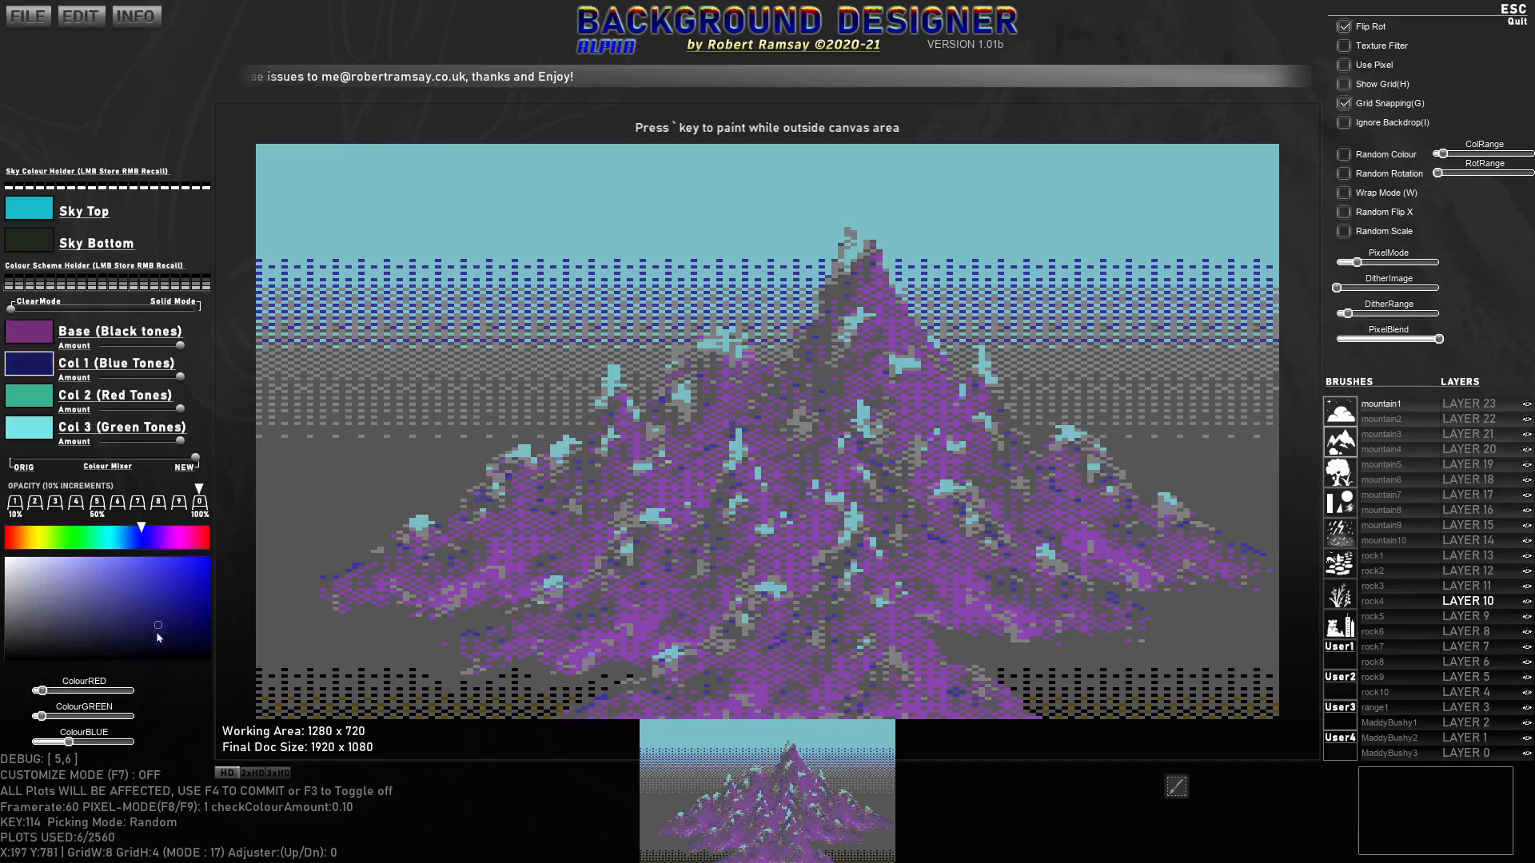
Step: Set Col 2 to vivid magenta-purple and Col 3 to a paler cyan, and commit the new colours to all plots
left_click(72, 396)
left_click(168, 537)
left_click(148, 587)
left_click(183, 590)
left_click(72, 428)
left_click(99, 578)
mouse_move(99, 578)
left_mouse_down()
mouse_move(88, 563)
mouse_move(80, 581)
left_mouse_up()
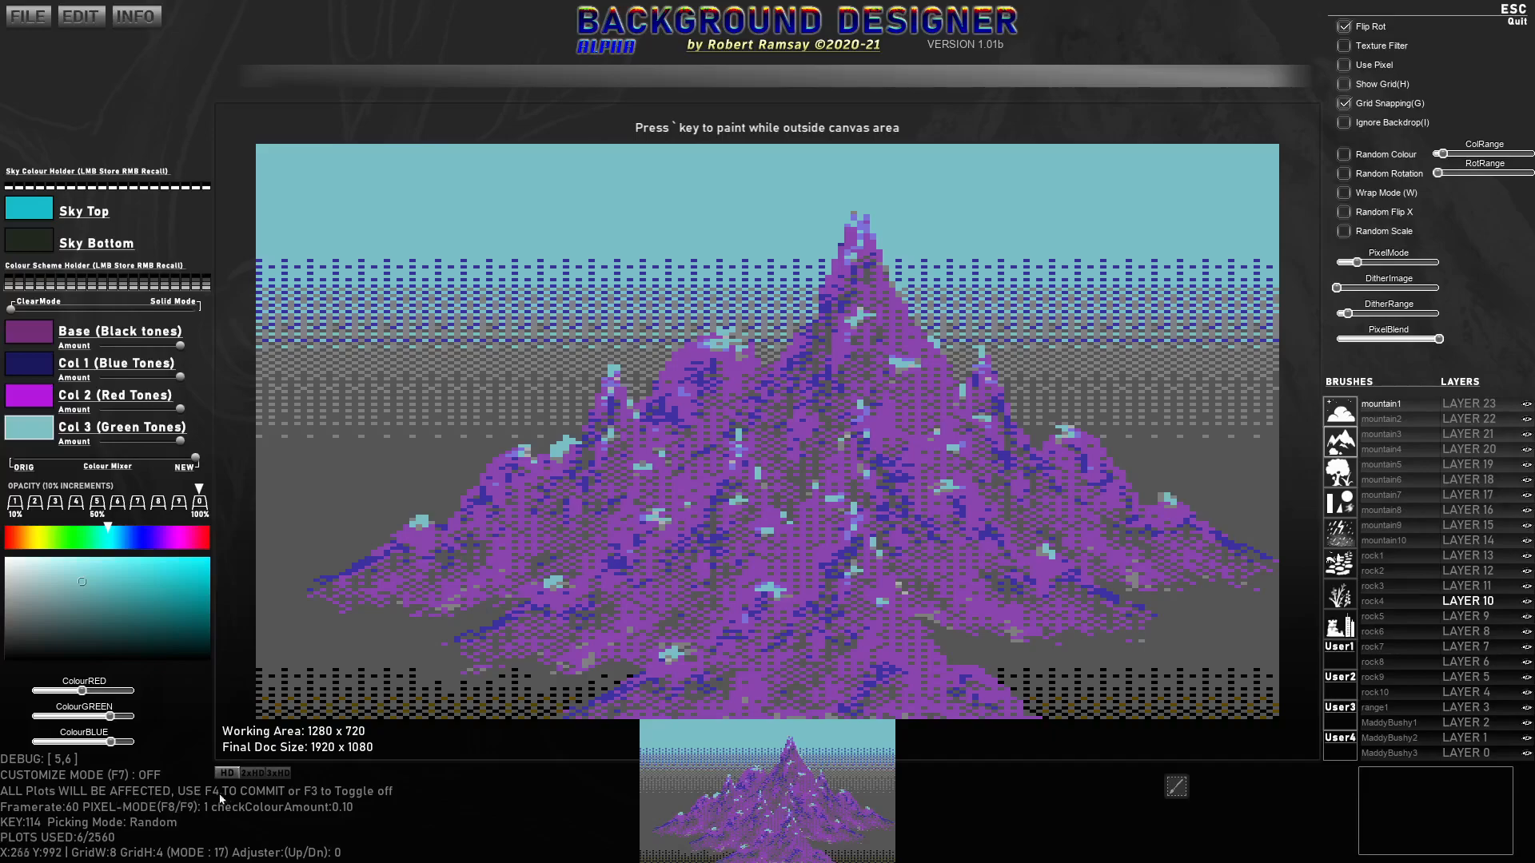
key("F4")
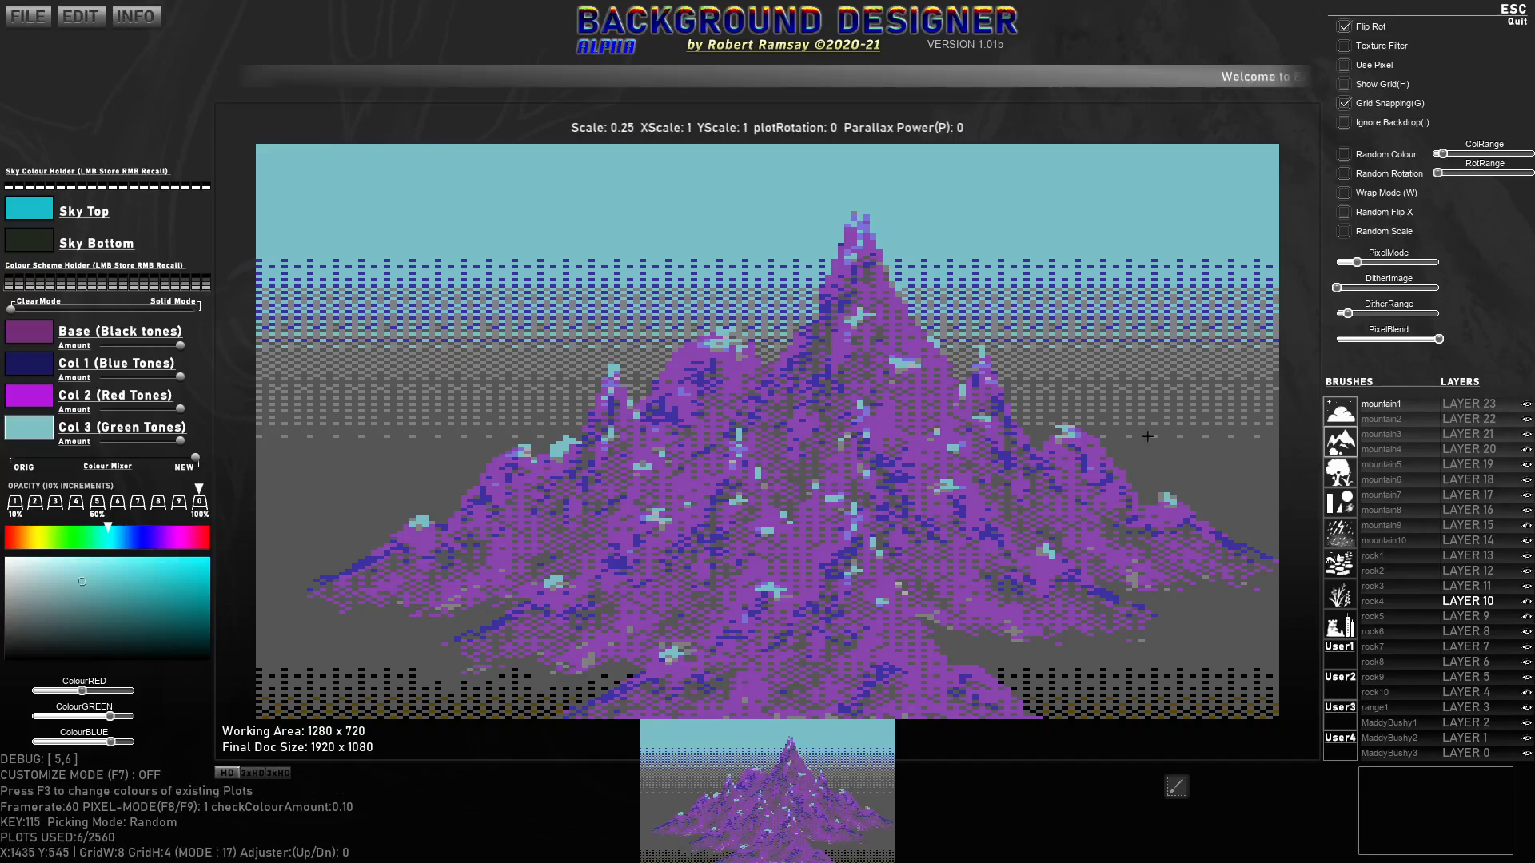
Step: Stamp several more mountains at 0.55 scale across the lower foreground of the canvas
key("b")
mouse_move(1095, 585)
left_mouse_down()
mouse_move(1068, 614)
mouse_move(1003, 623)
mouse_move(575, 588)
mouse_move(418, 597)
mouse_move(467, 625)
left_mouse_up()
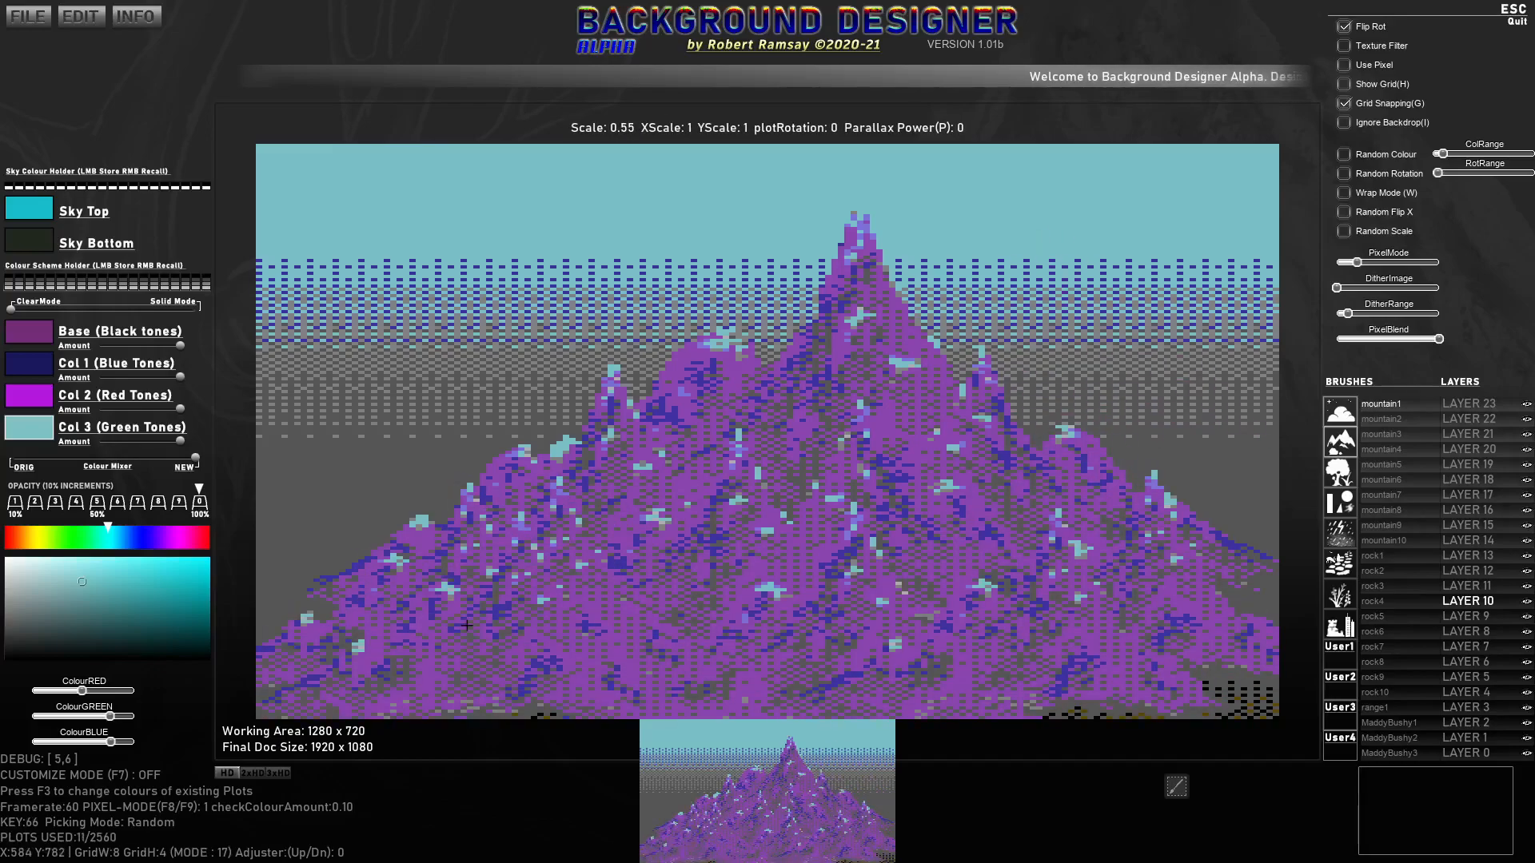
Step: Change Col 2 (Red Tones) to a muted violet-blue
left_click(168, 537)
left_click_drag(140, 584, 152, 575)
left_click(147, 537)
left_click(132, 595)
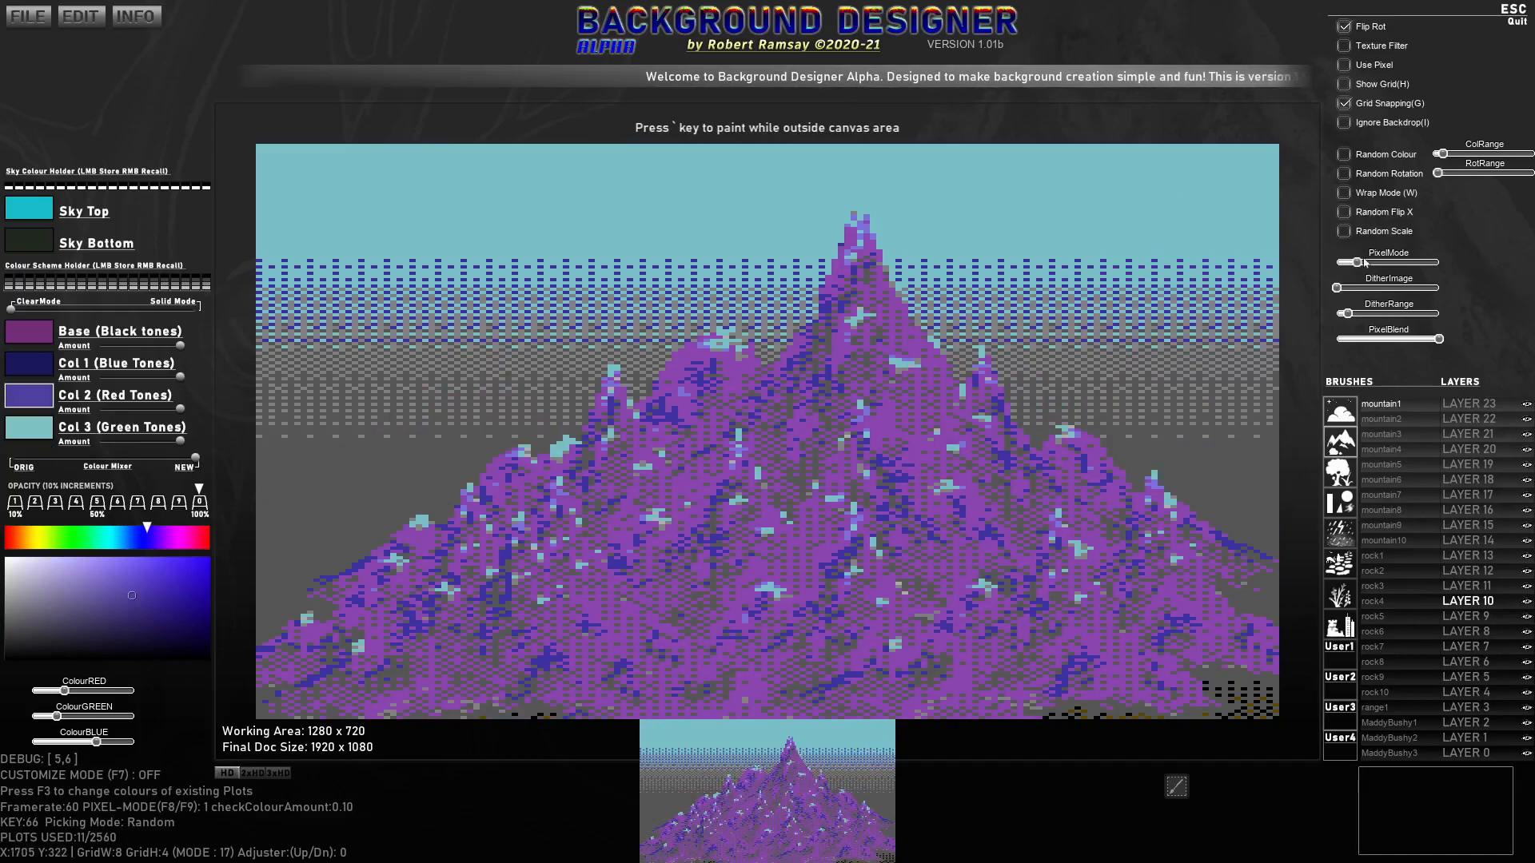
Step: Switch to pixel mode 2 and stamp mountains at 0.80 scale in the foreground and on both sides of the range
left_click_drag(1353, 262, 1368, 260)
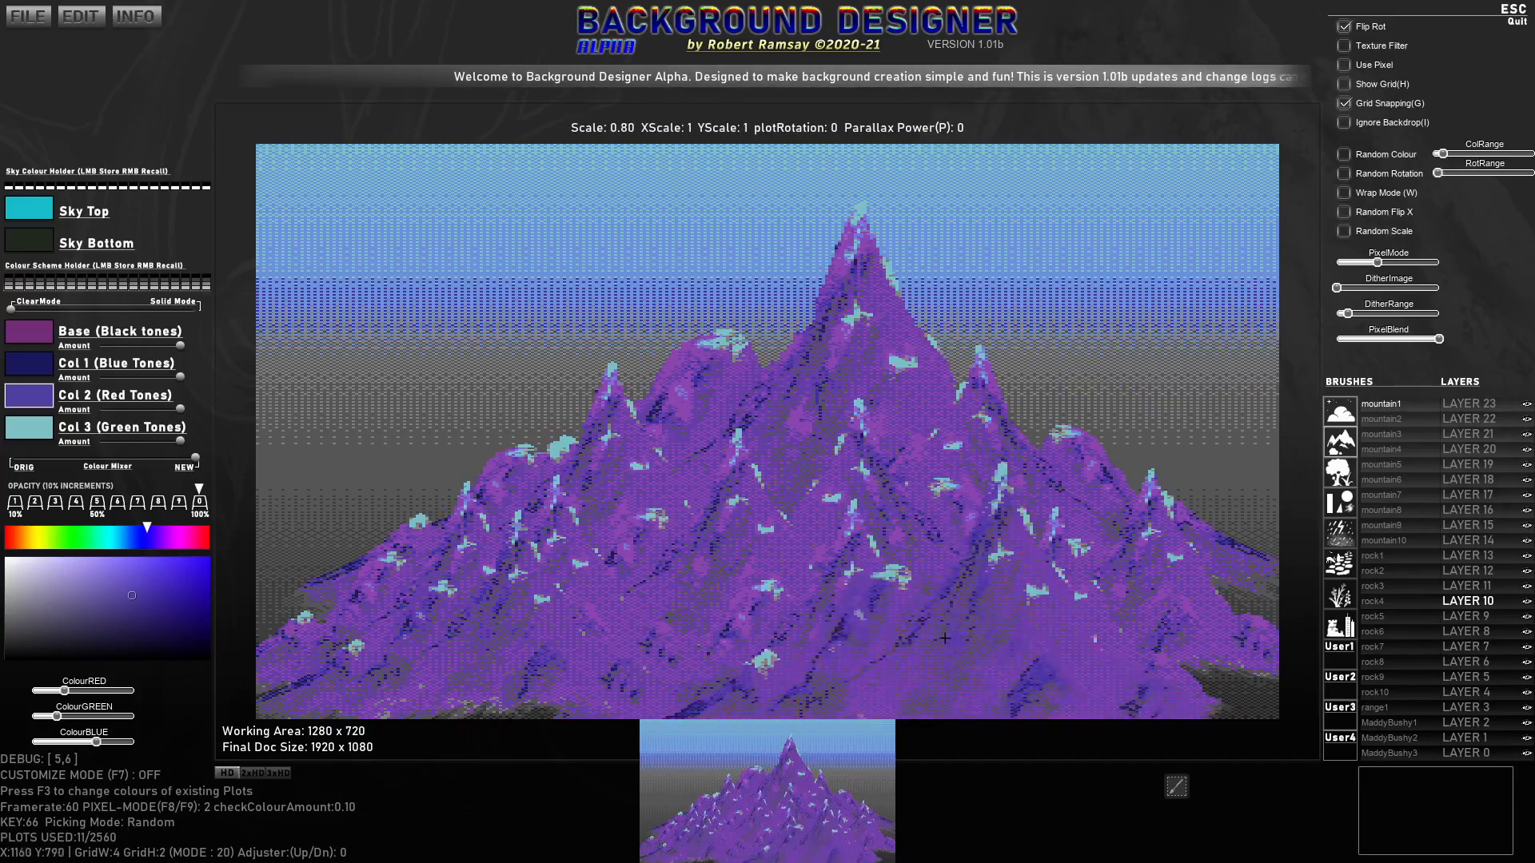
left_click(938, 636)
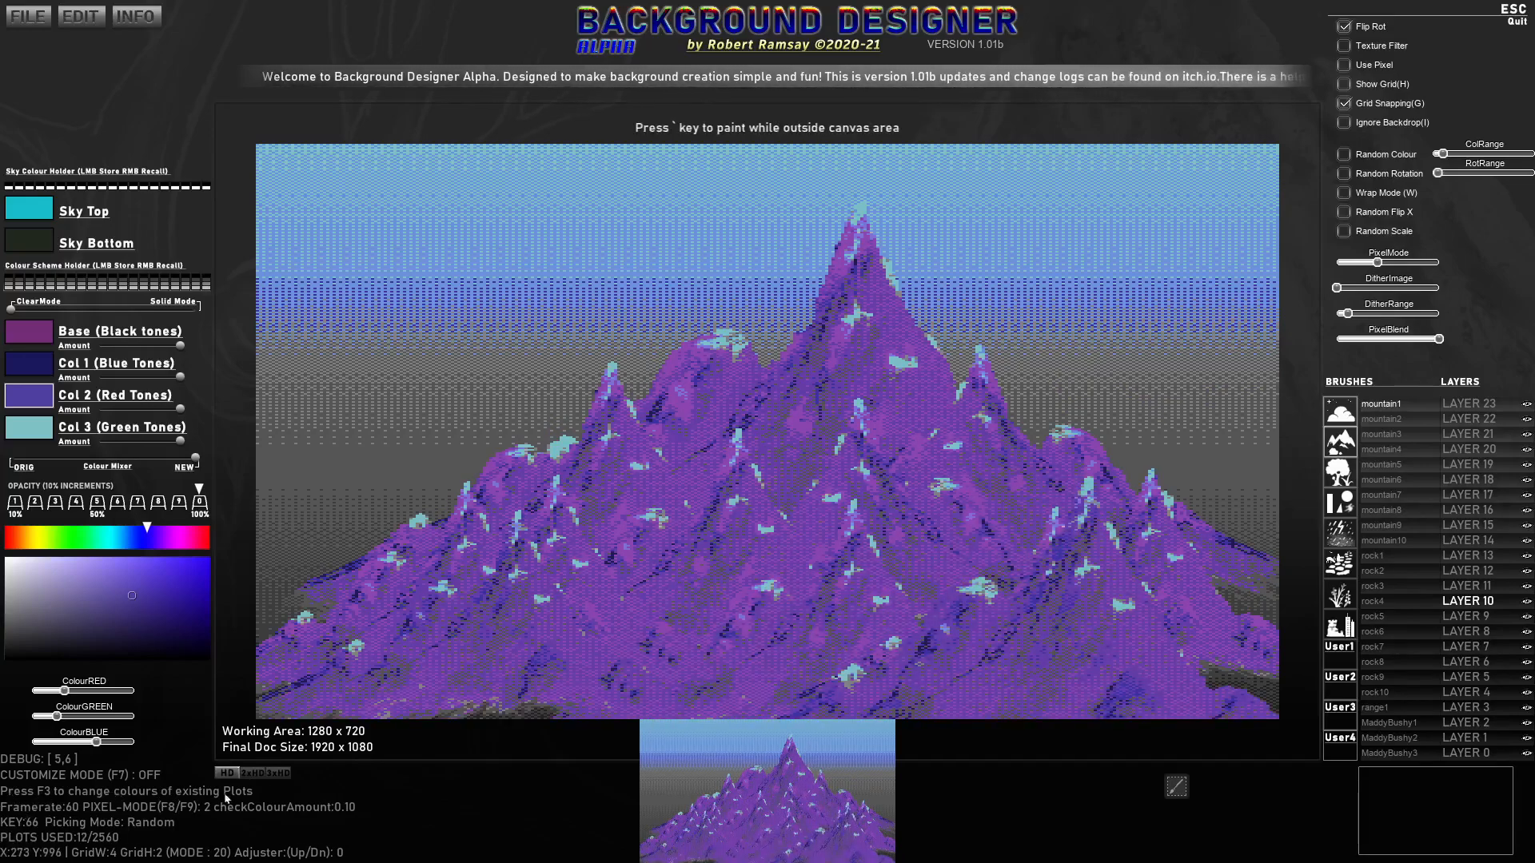
left_click(436, 508)
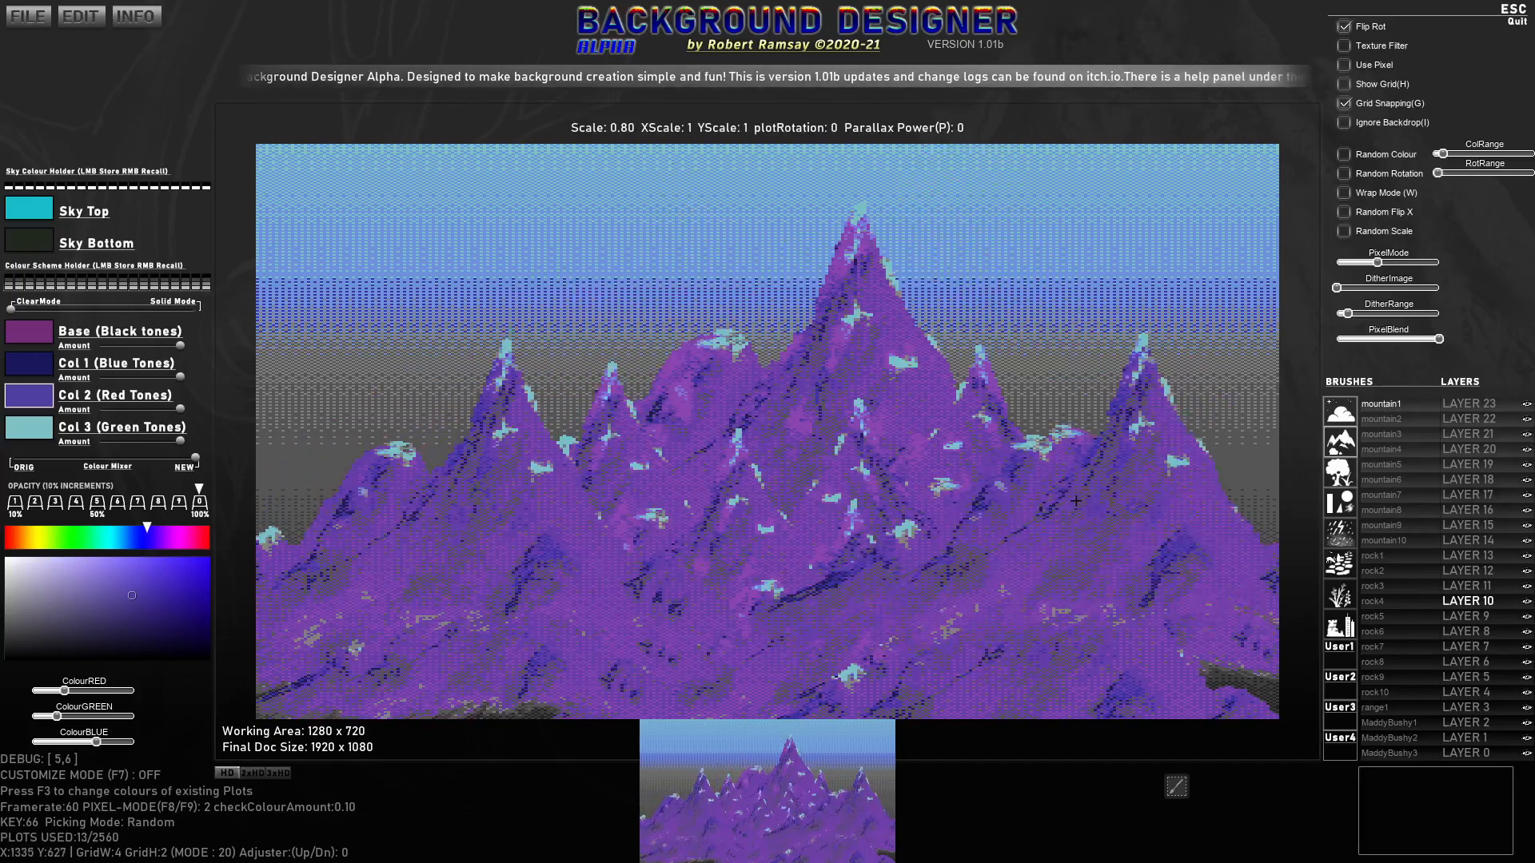
left_click(1071, 502)
left_click(1127, 484)
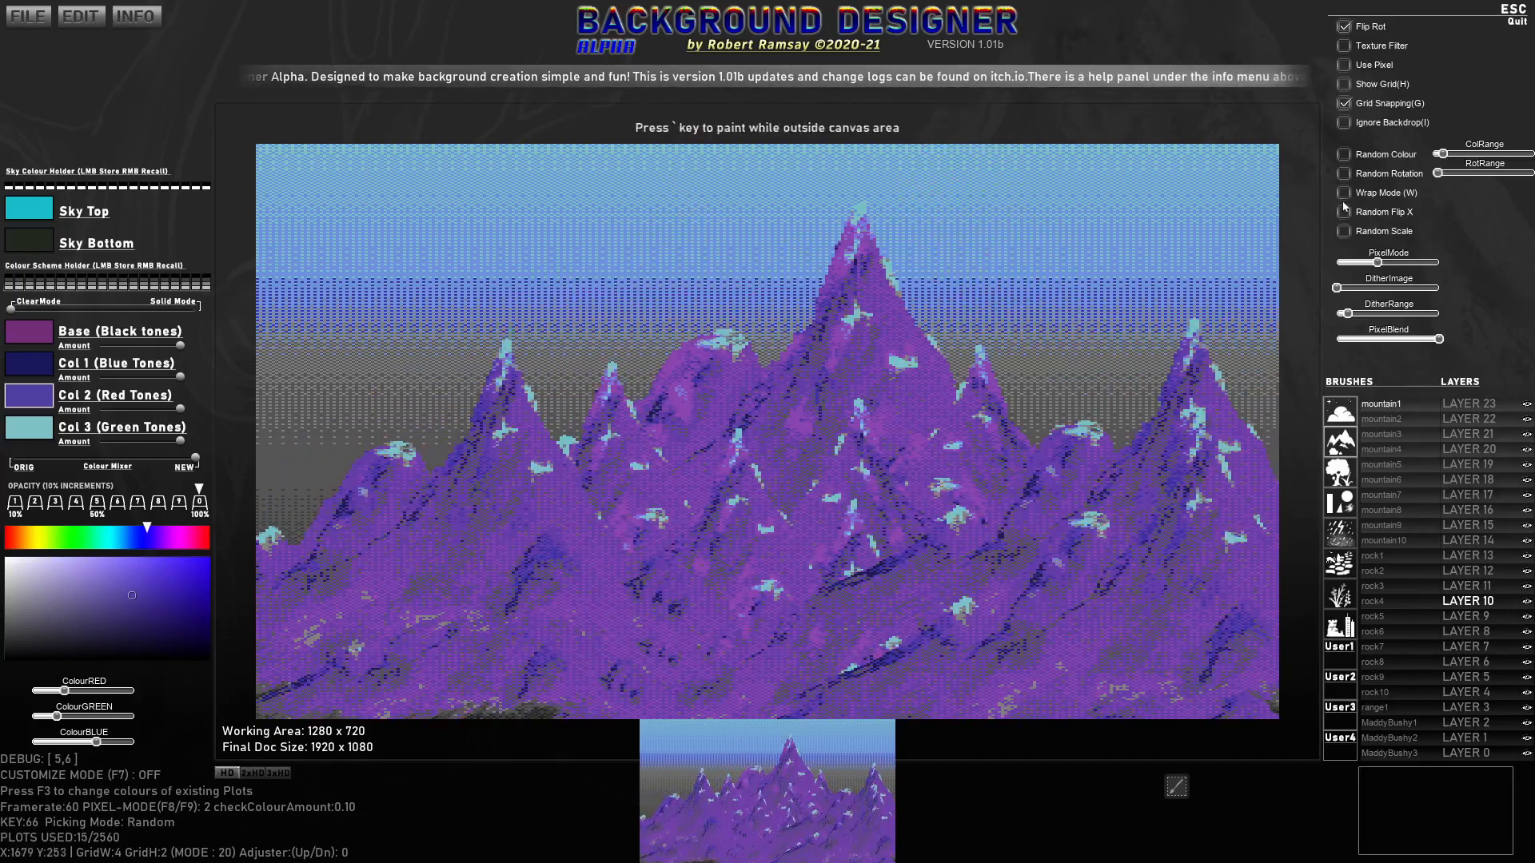
Step: Enable Wrap Mode and set the Sky Bottom colour to white
left_click(1343, 192)
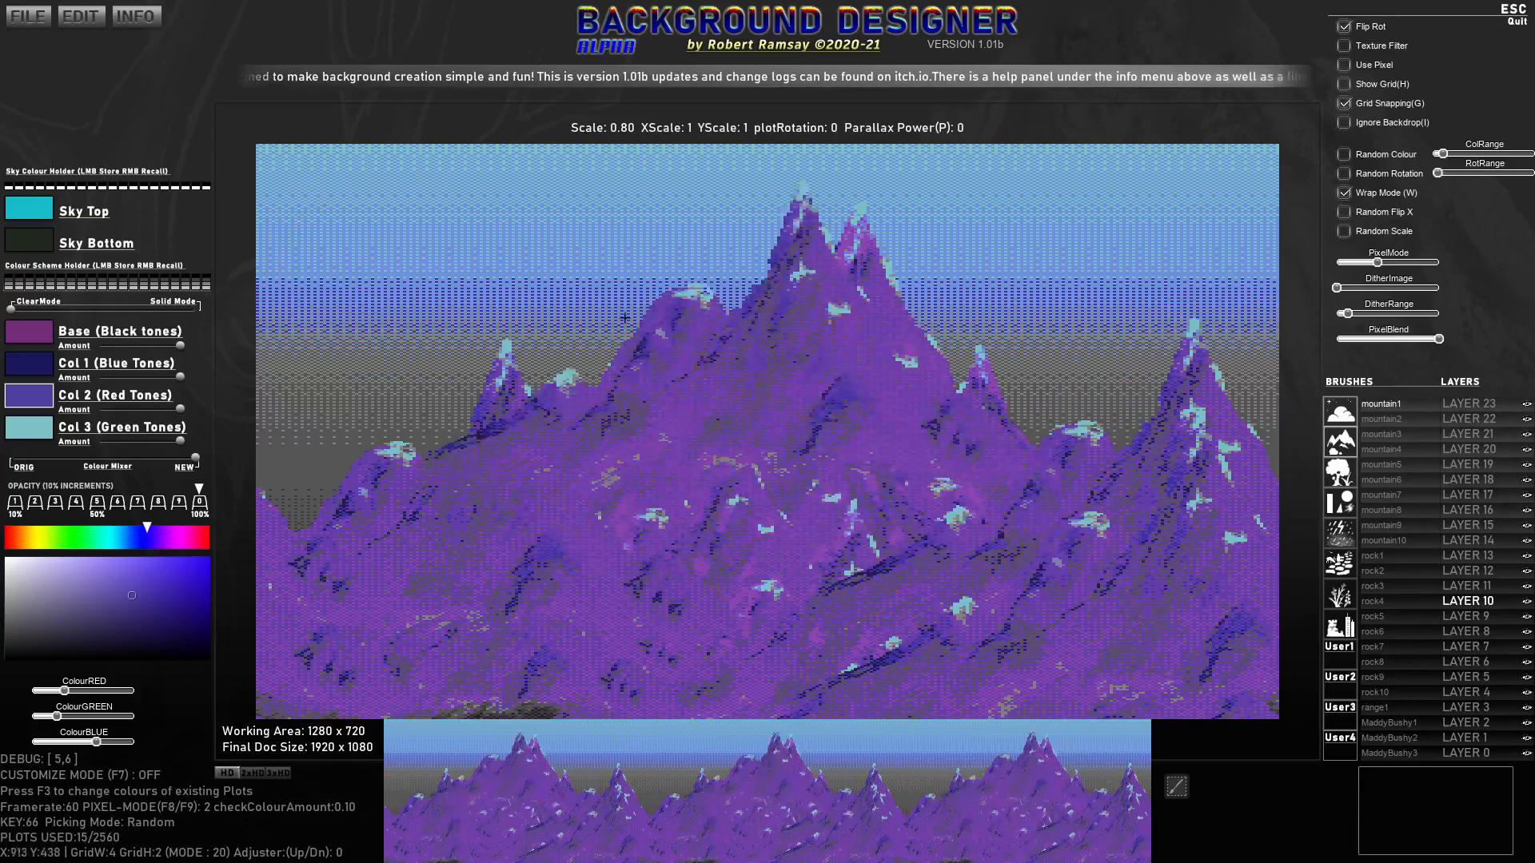
right_click(28, 249)
left_click_drag(43, 587, 9, 557)
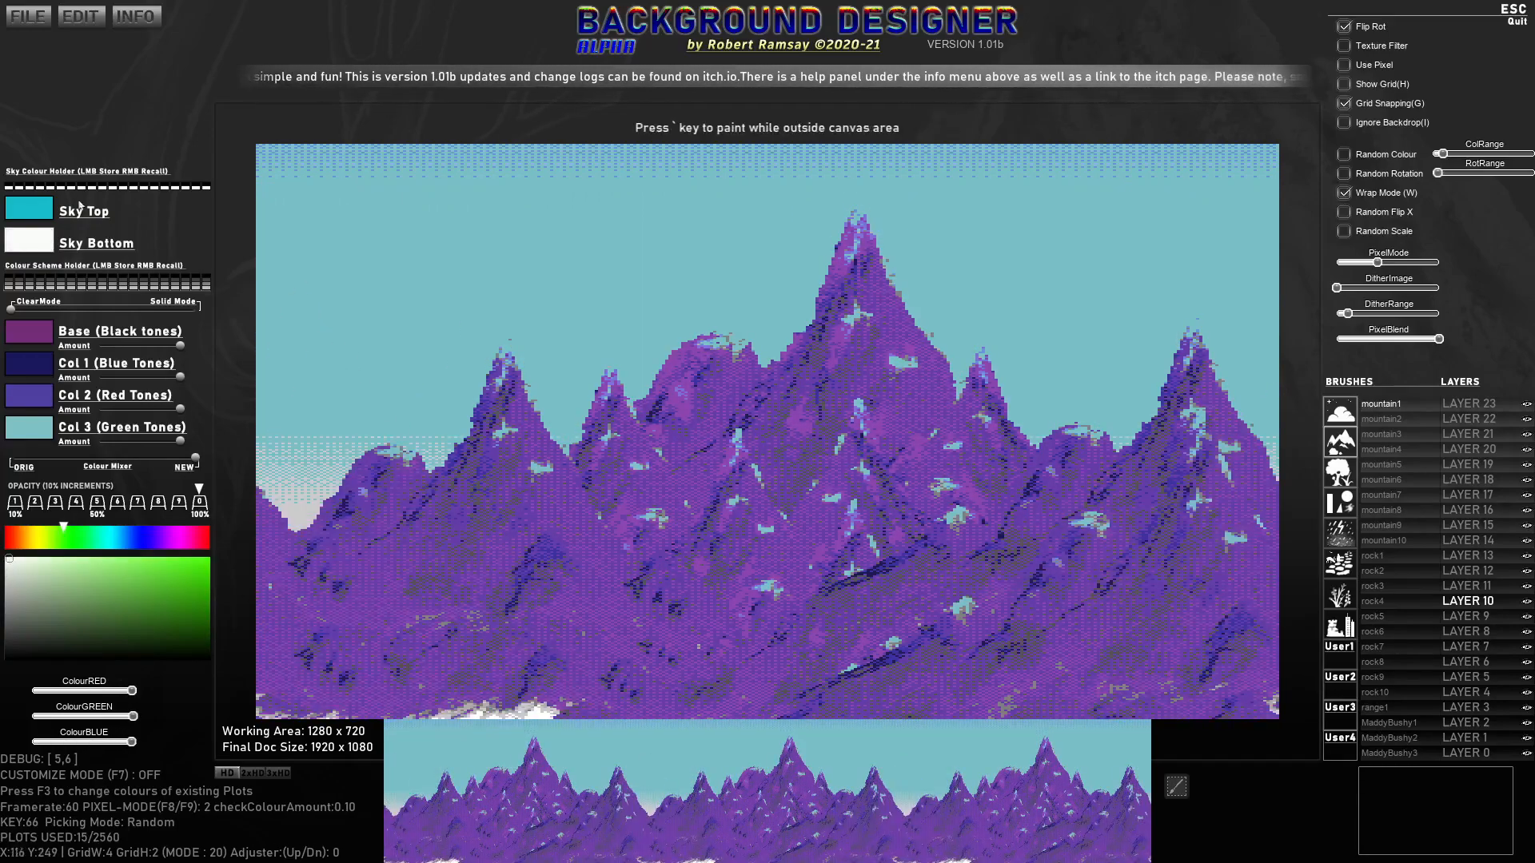
Step: Change the Sky Top colour from cyan to a strong medium blue
left_click(70, 213)
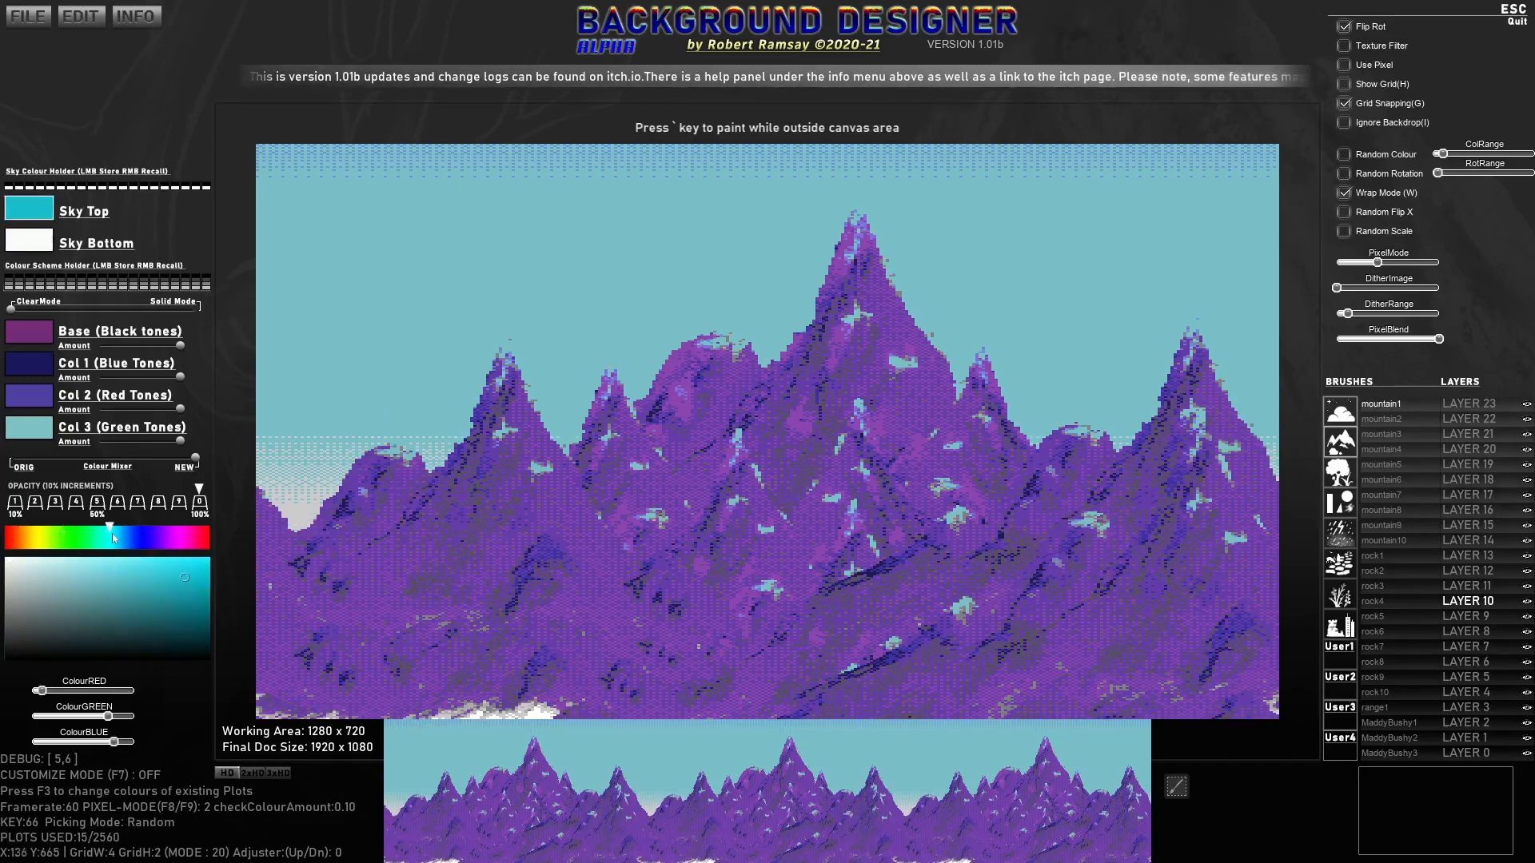
left_click_drag(112, 538, 123, 538)
left_click_drag(191, 582, 203, 593)
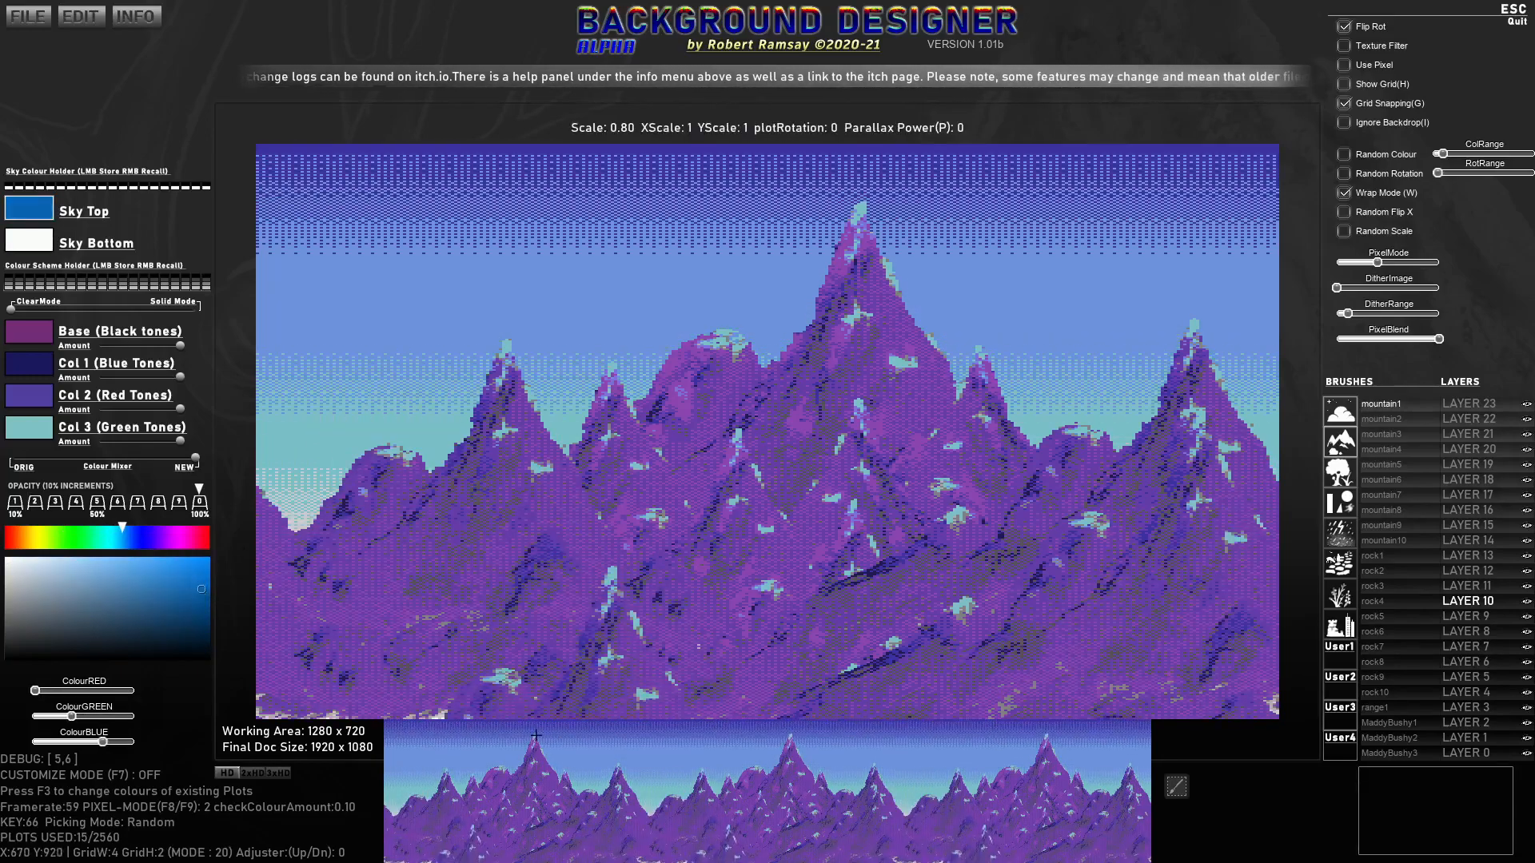
Step: Stamp two more mountains at 0.80 scale in the lower foreground and activate recolouring of all existing plots
left_click(417, 625)
left_click(1207, 632)
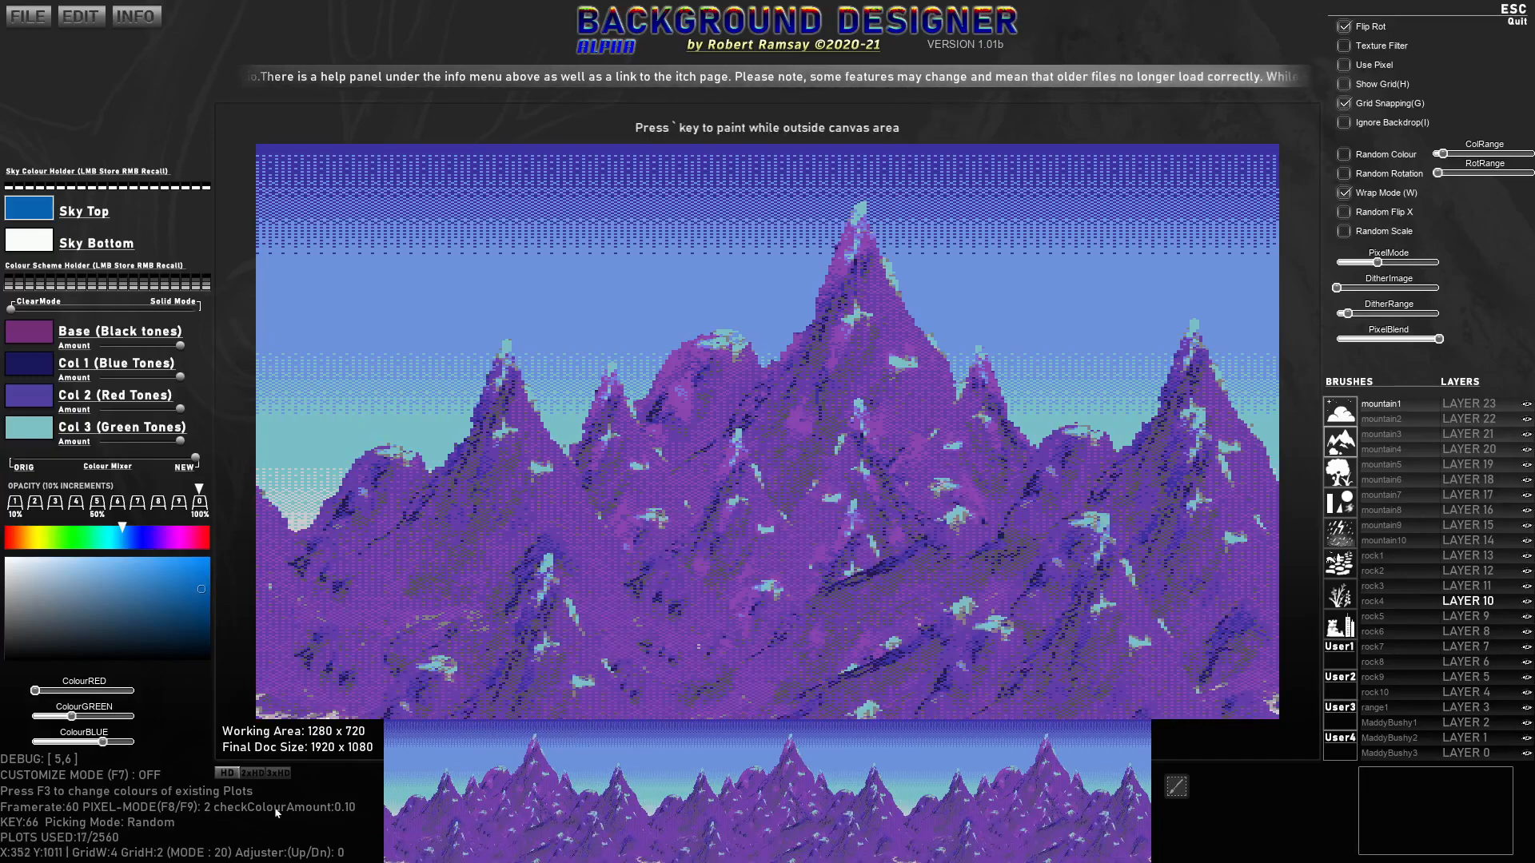
key("F3")
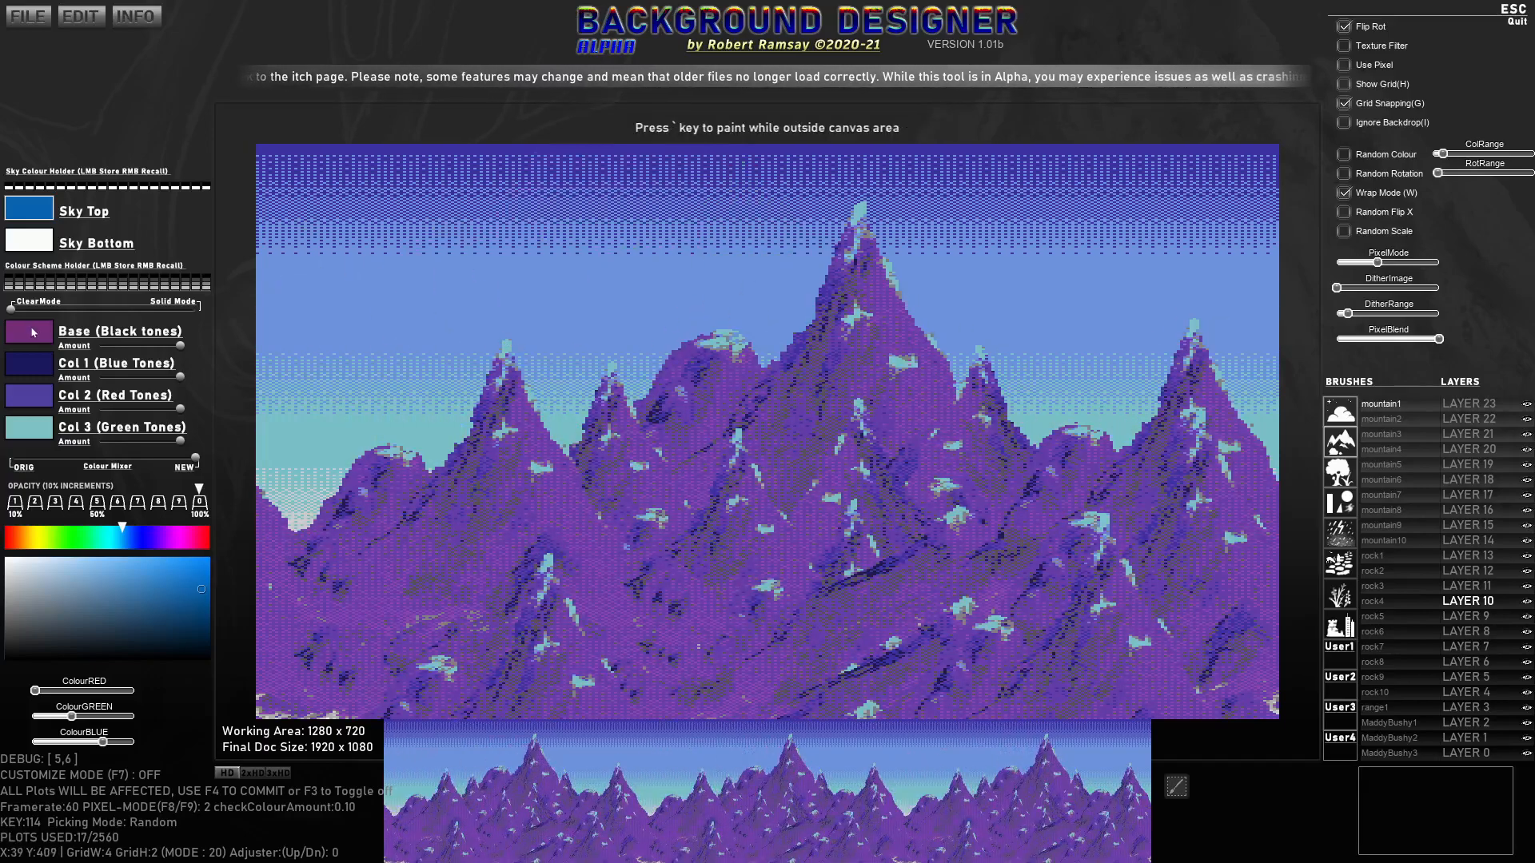
Step: Try a dark purple Base with roughly halved amounts for Col 1 to Col 3, comparing a halfway Colour Mixer with the full NEW setting
left_click(63, 331)
mouse_move(141, 614)
left_mouse_down()
mouse_move(164, 639)
mouse_move(179, 622)
left_mouse_up()
left_click_drag(193, 458, 108, 456)
left_click_drag(180, 377, 117, 441)
left_click_drag(179, 346, 109, 379)
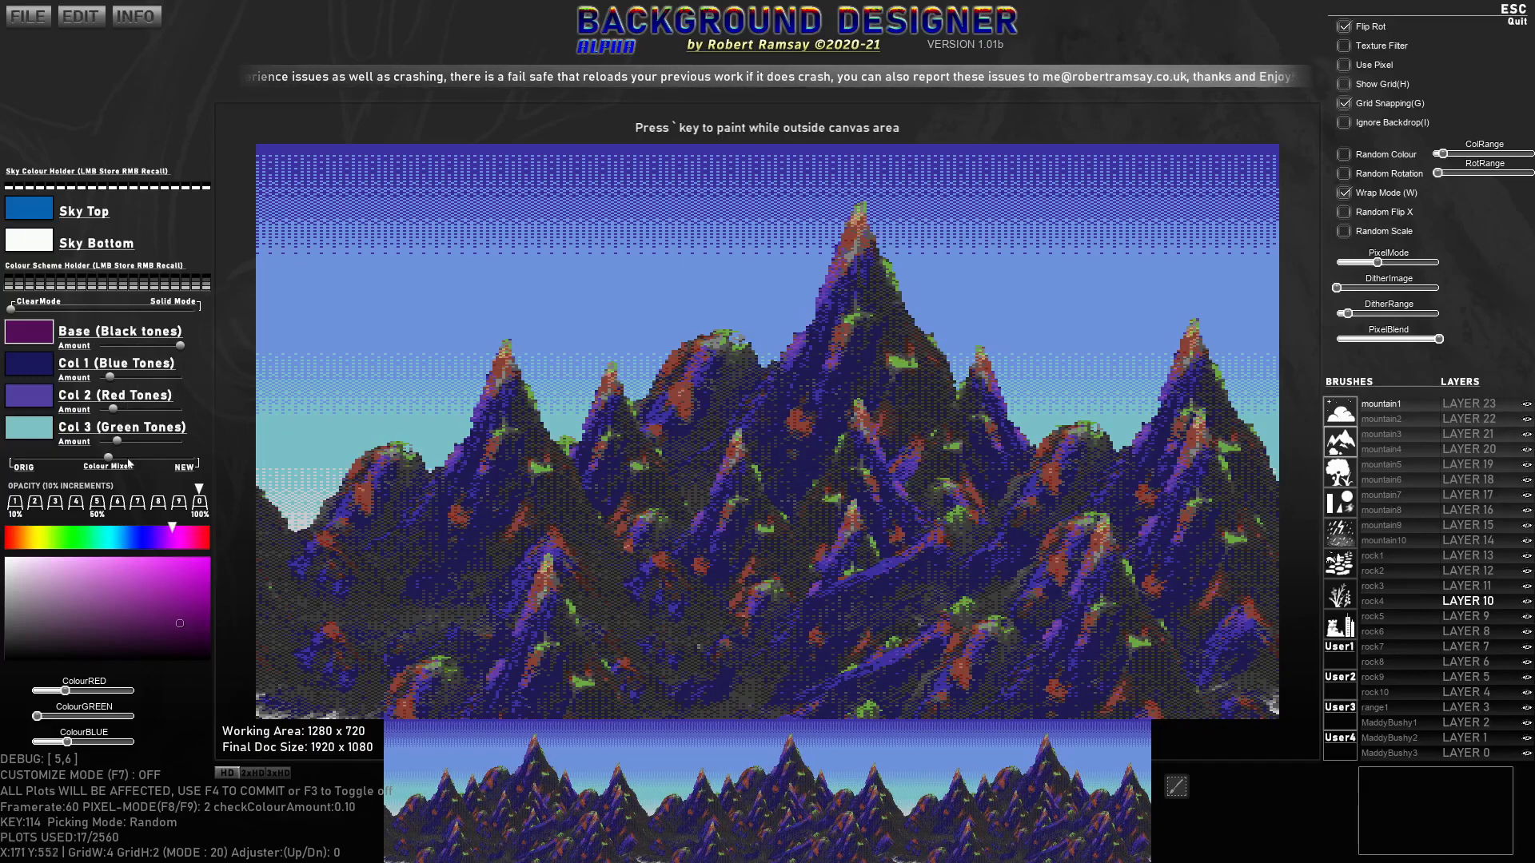
left_click_drag(108, 457, 191, 457)
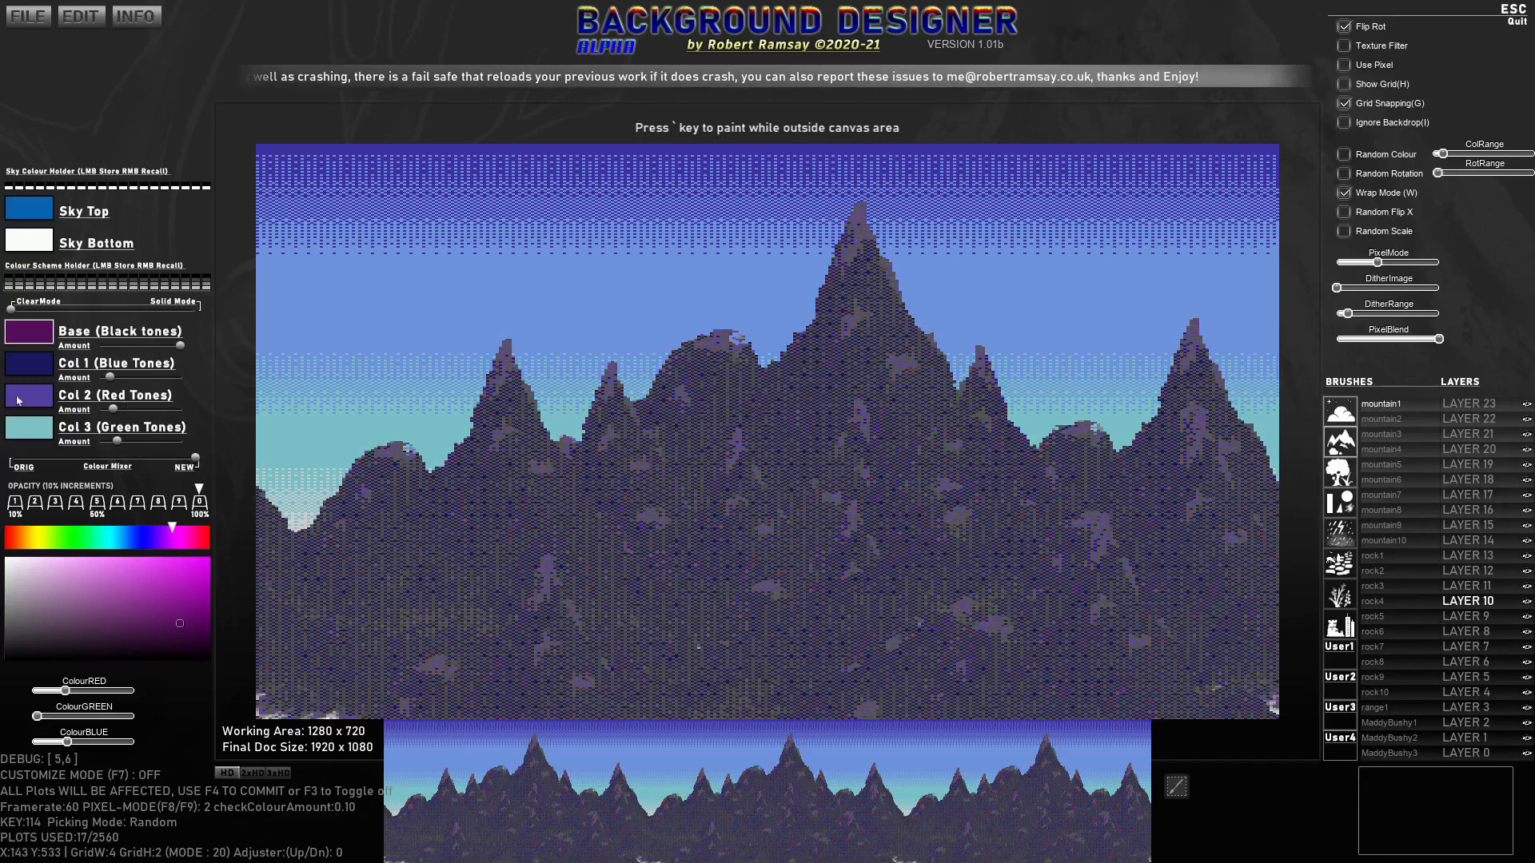
Step: Set Base (Black tones) to black and Col 1 (Blue Tones) to a dark reddish brown
left_click_drag(71, 618, 56, 657)
left_click(14, 368)
left_click_drag(171, 535, 10, 536)
left_click(177, 633)
left_click_drag(177, 633, 183, 587)
Step: Set Col 2 (Red Tones) to a dark golden ochre
left_click(29, 395)
left_click(29, 538)
left_click(169, 601)
Step: Raise the amounts of Col 1, Col 2 and Col 3 to maximum and set Col 3 (Green Tones) to white
mouse_move(113, 408)
left_mouse_down()
mouse_move(179, 409)
mouse_move(161, 376)
mouse_move(184, 377)
left_mouse_up()
left_click_drag(117, 441, 209, 448)
left_click(29, 427)
left_click(8, 561)
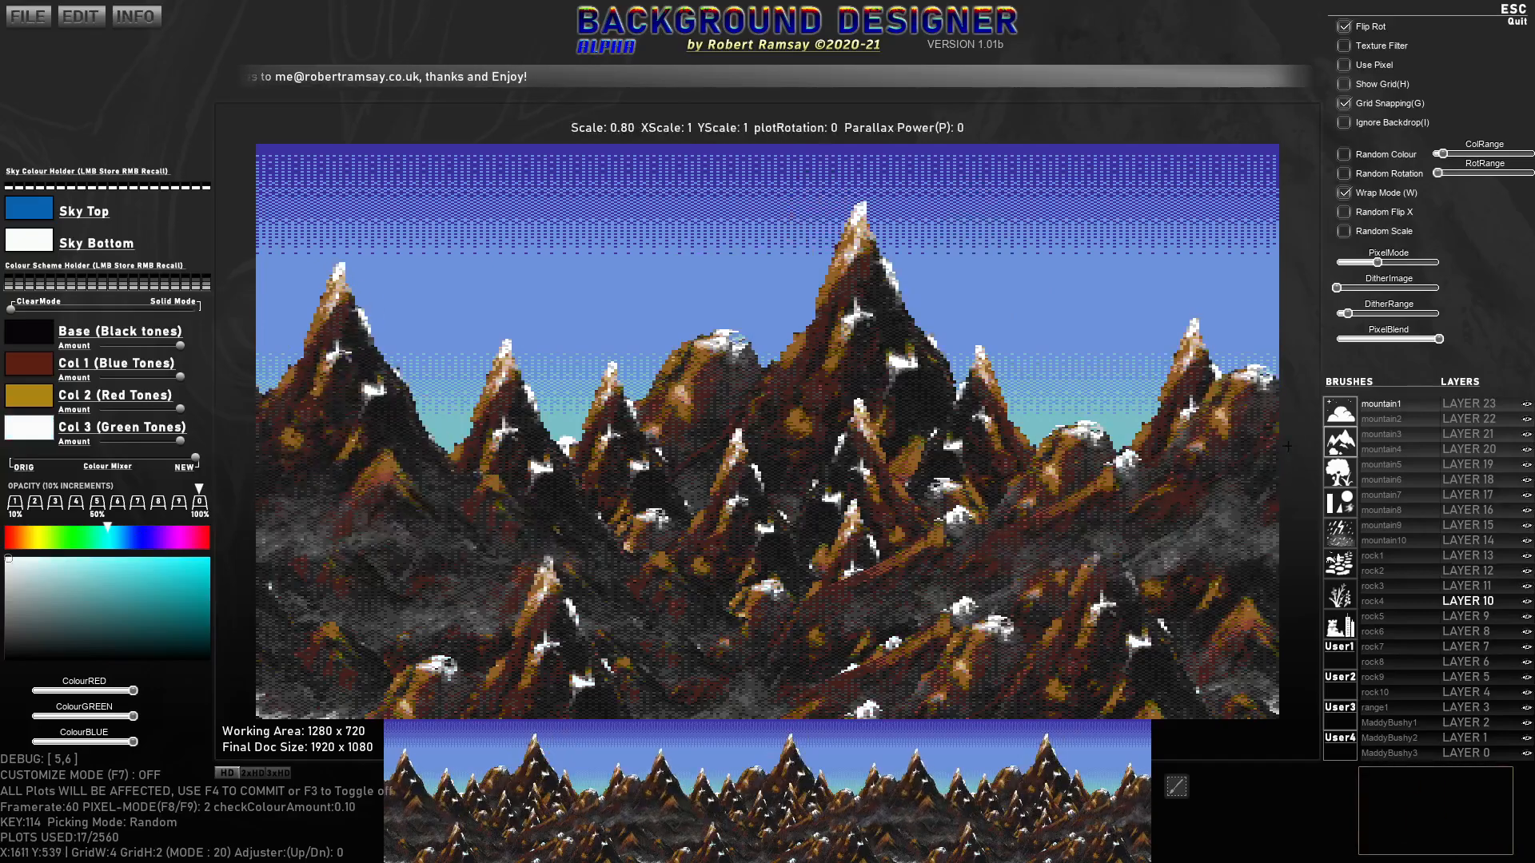
Step: Compare the coarser pixel modes and dither patterns, ending on PixelMode 5 with DitherImage at minimum and a low DitherRange
mouse_move(1378, 262)
left_mouse_down()
mouse_move(1336, 263)
mouse_move(1365, 266)
mouse_move(1355, 313)
mouse_move(1349, 290)
mouse_move(1394, 292)
left_mouse_up()
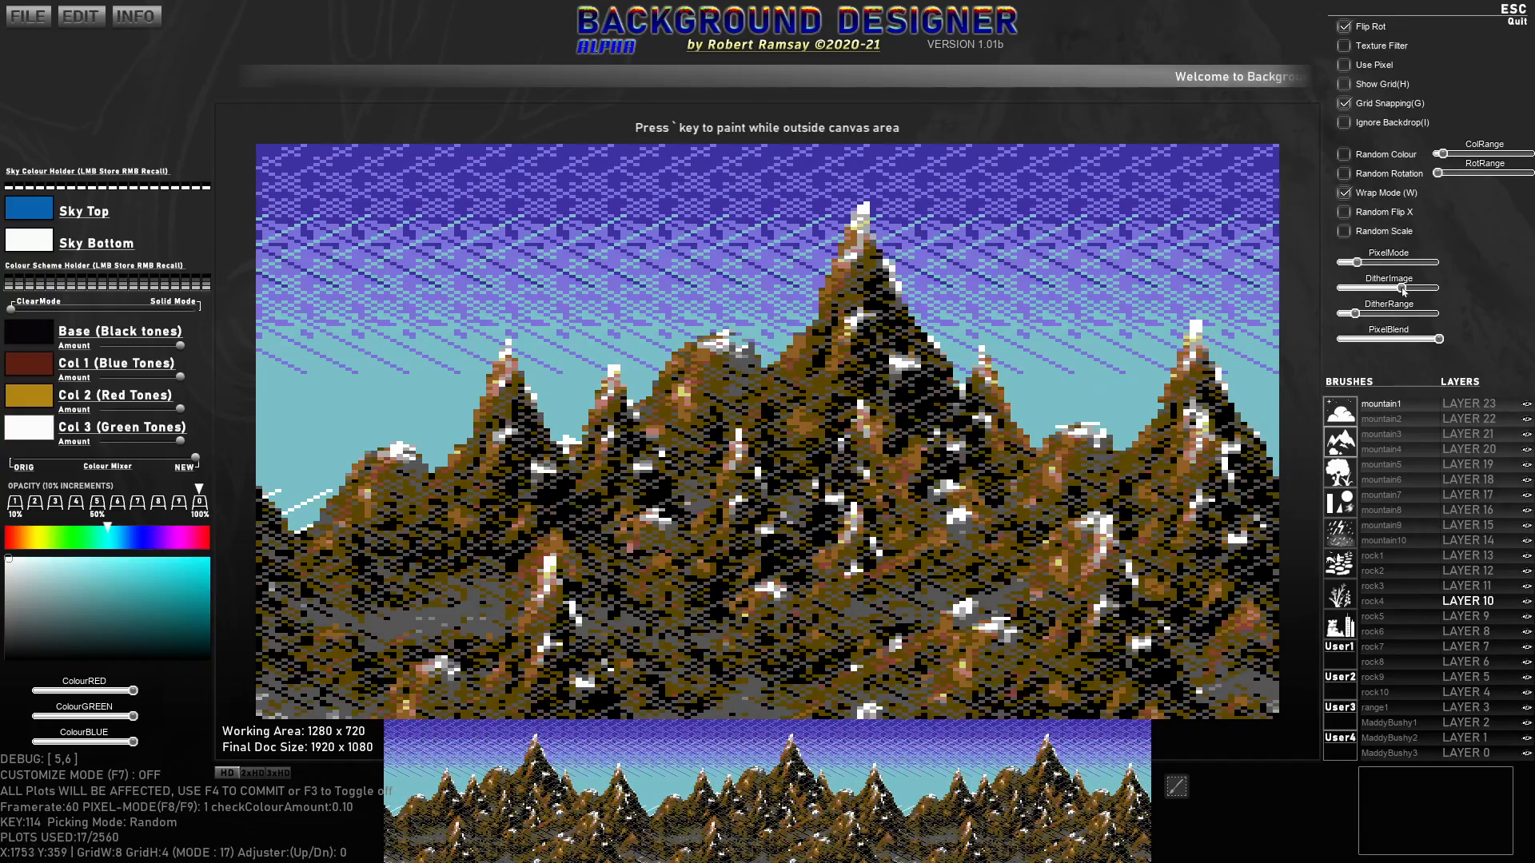
left_click_drag(1362, 261, 1418, 262)
left_click_drag(1356, 317, 1354, 315)
left_click_drag(1419, 267, 1433, 263)
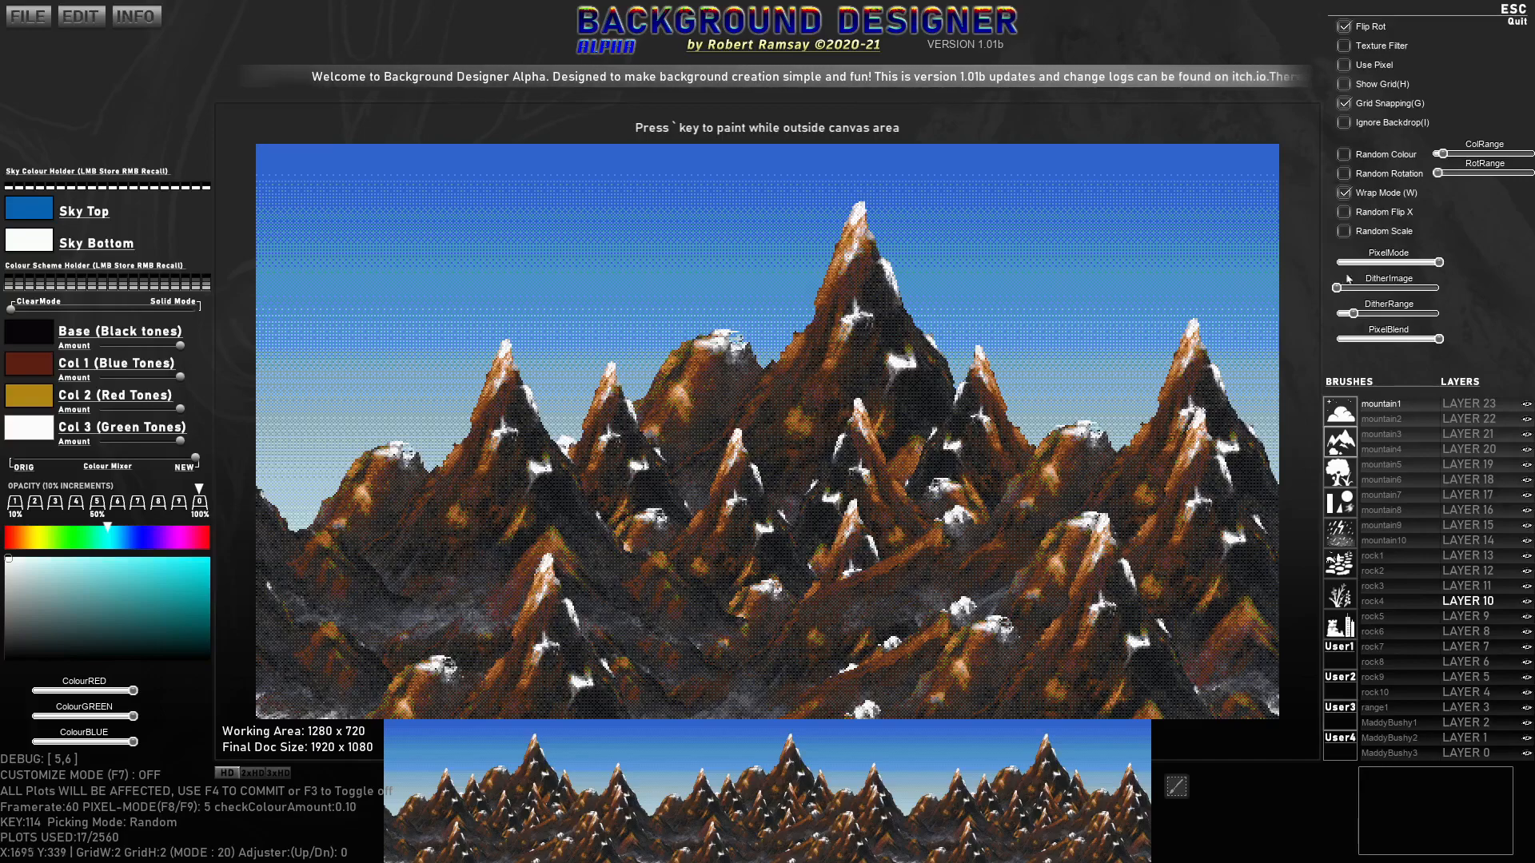
Step: Choose the Fire brush from the User1 brush set, enlarge it to scale 1 and stamp it over the whole canvas
left_click(1348, 649)
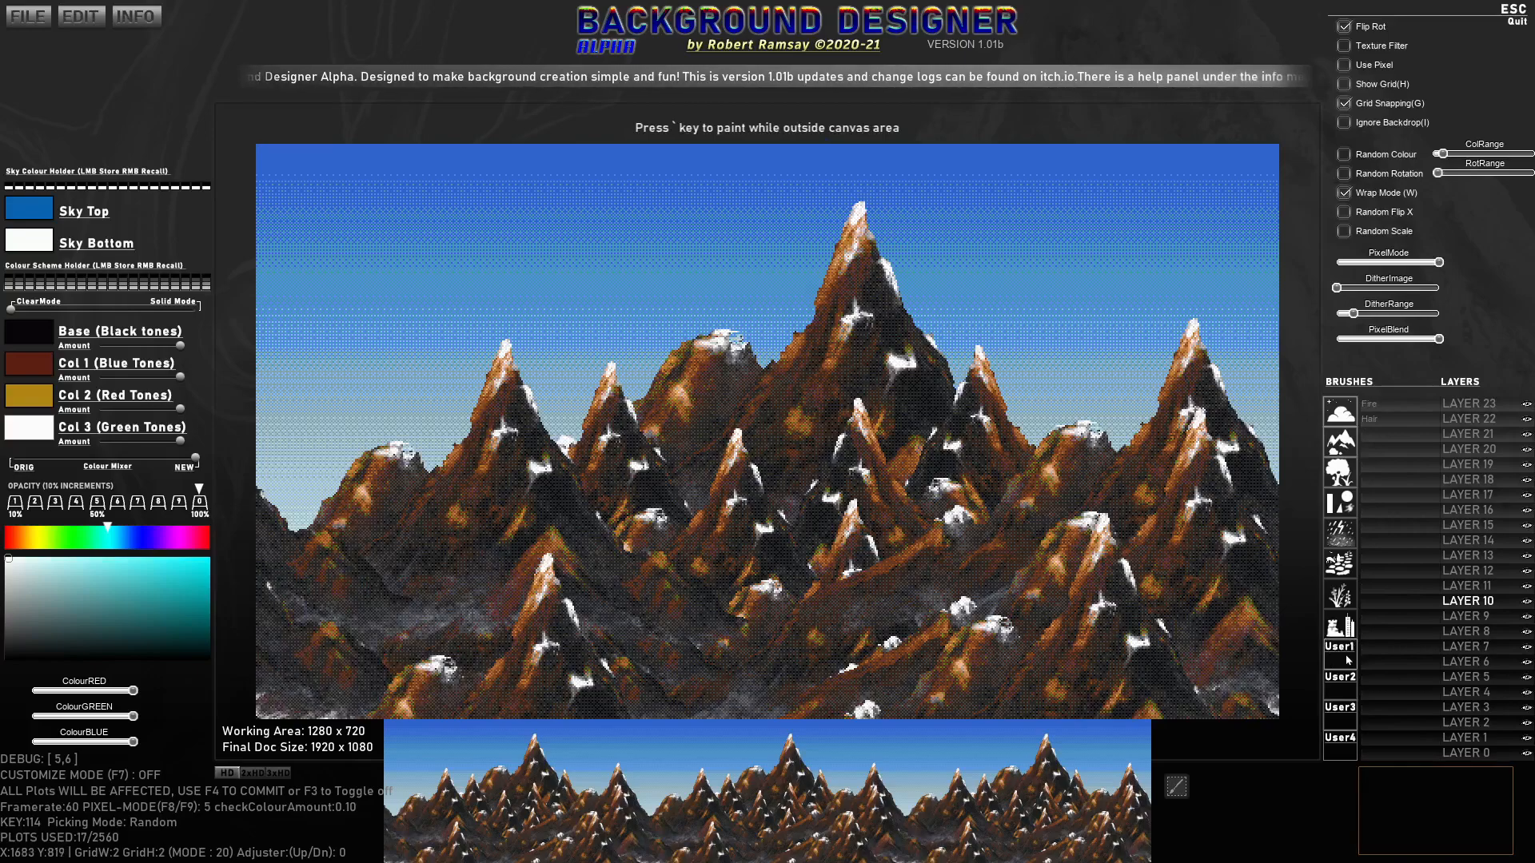
left_click(1344, 689)
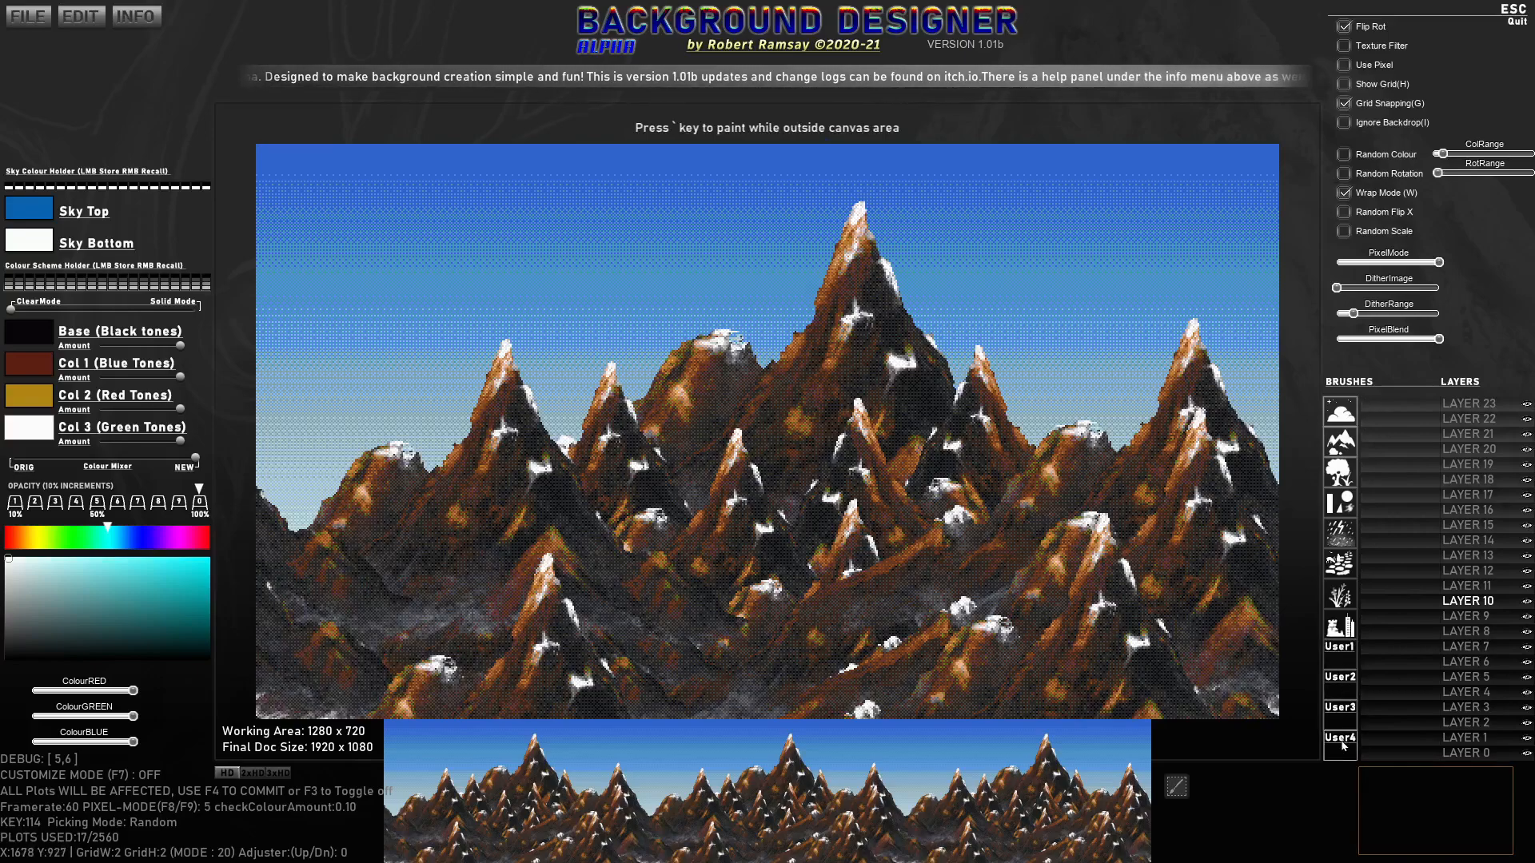
left_click(1345, 716)
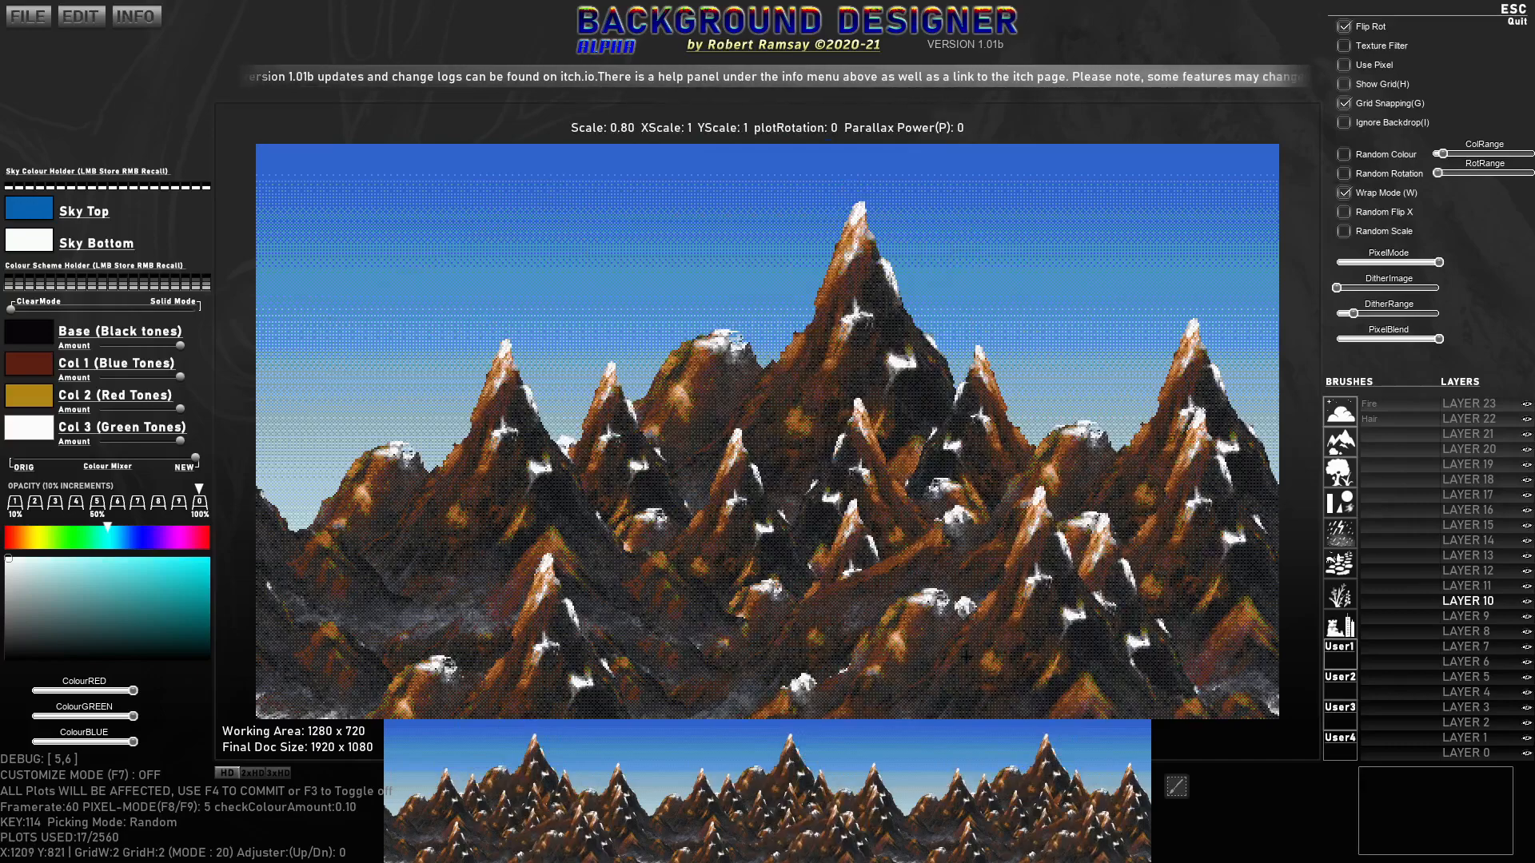
left_click(1396, 405)
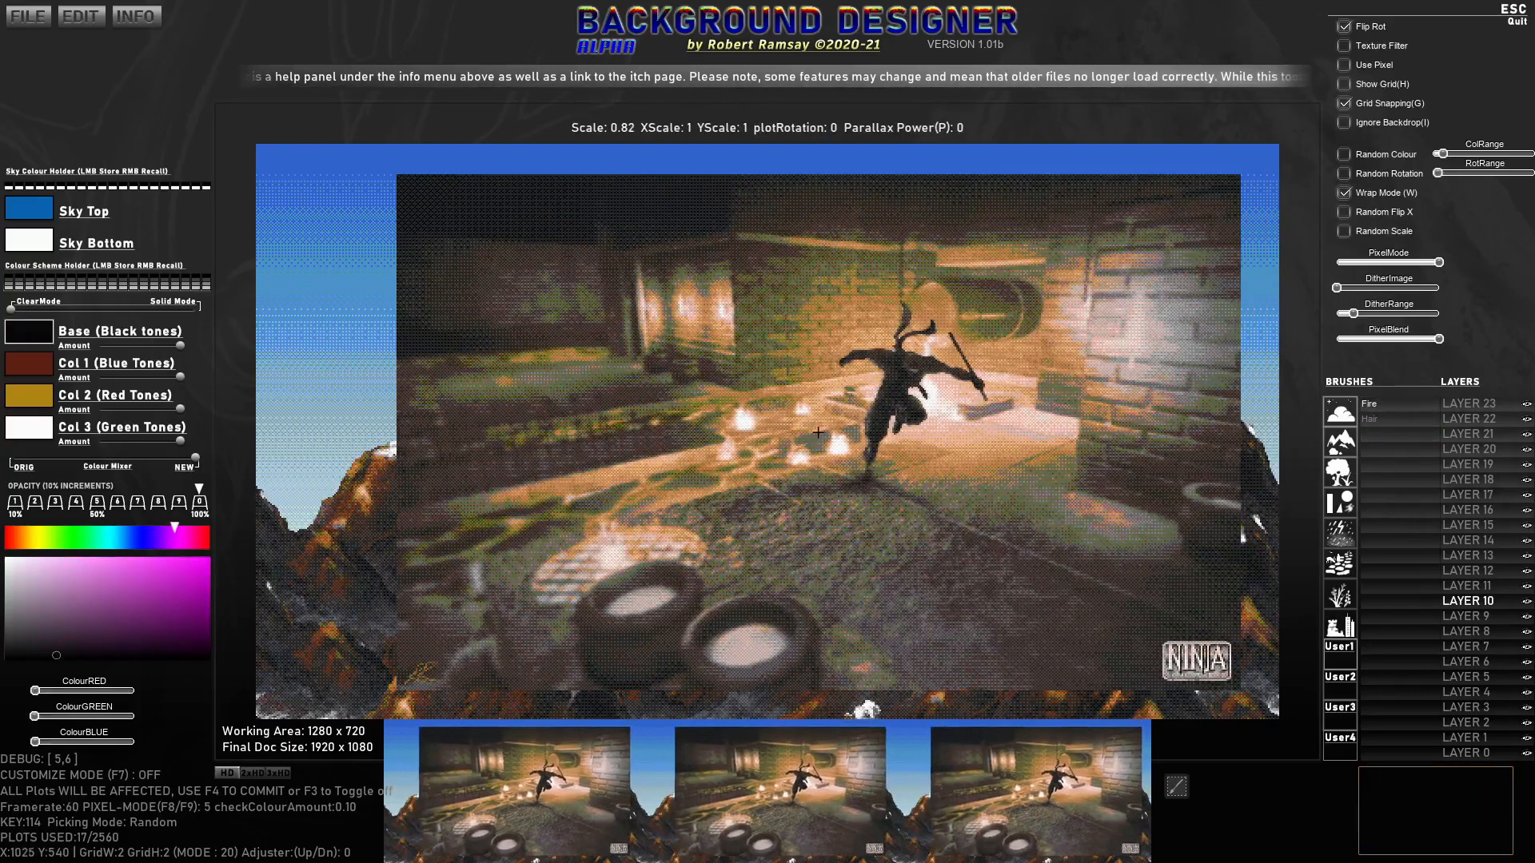
scroll(818, 432, "up", 3)
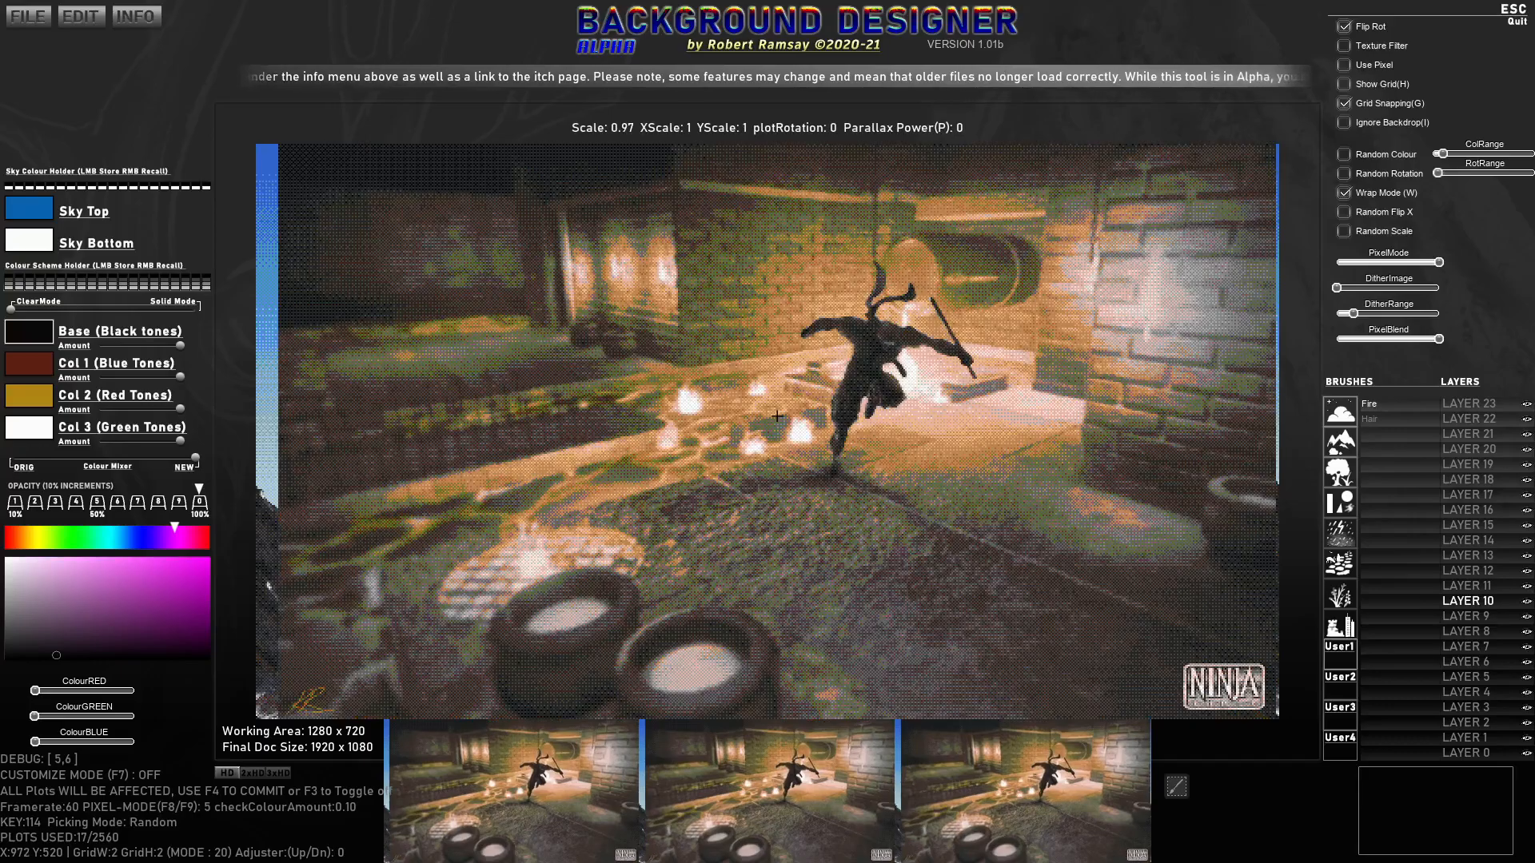
scroll(777, 415, "up", 1)
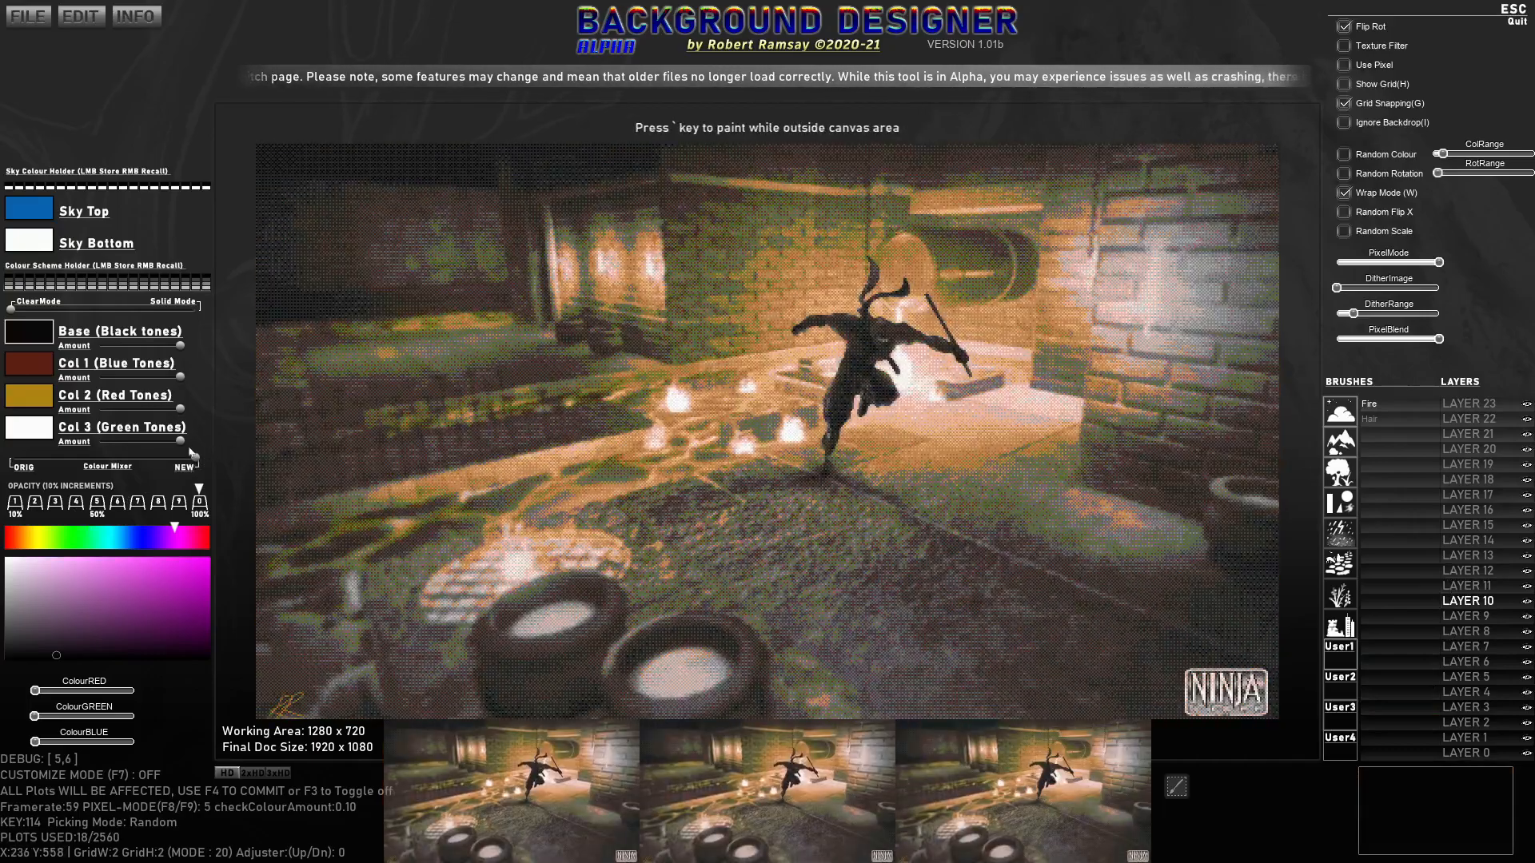
Step: Set Col 1 (Blue Tones) to violet and the Colour Mixer about halfway between ORIG and NEW
left_click_drag(196, 462, 9, 464)
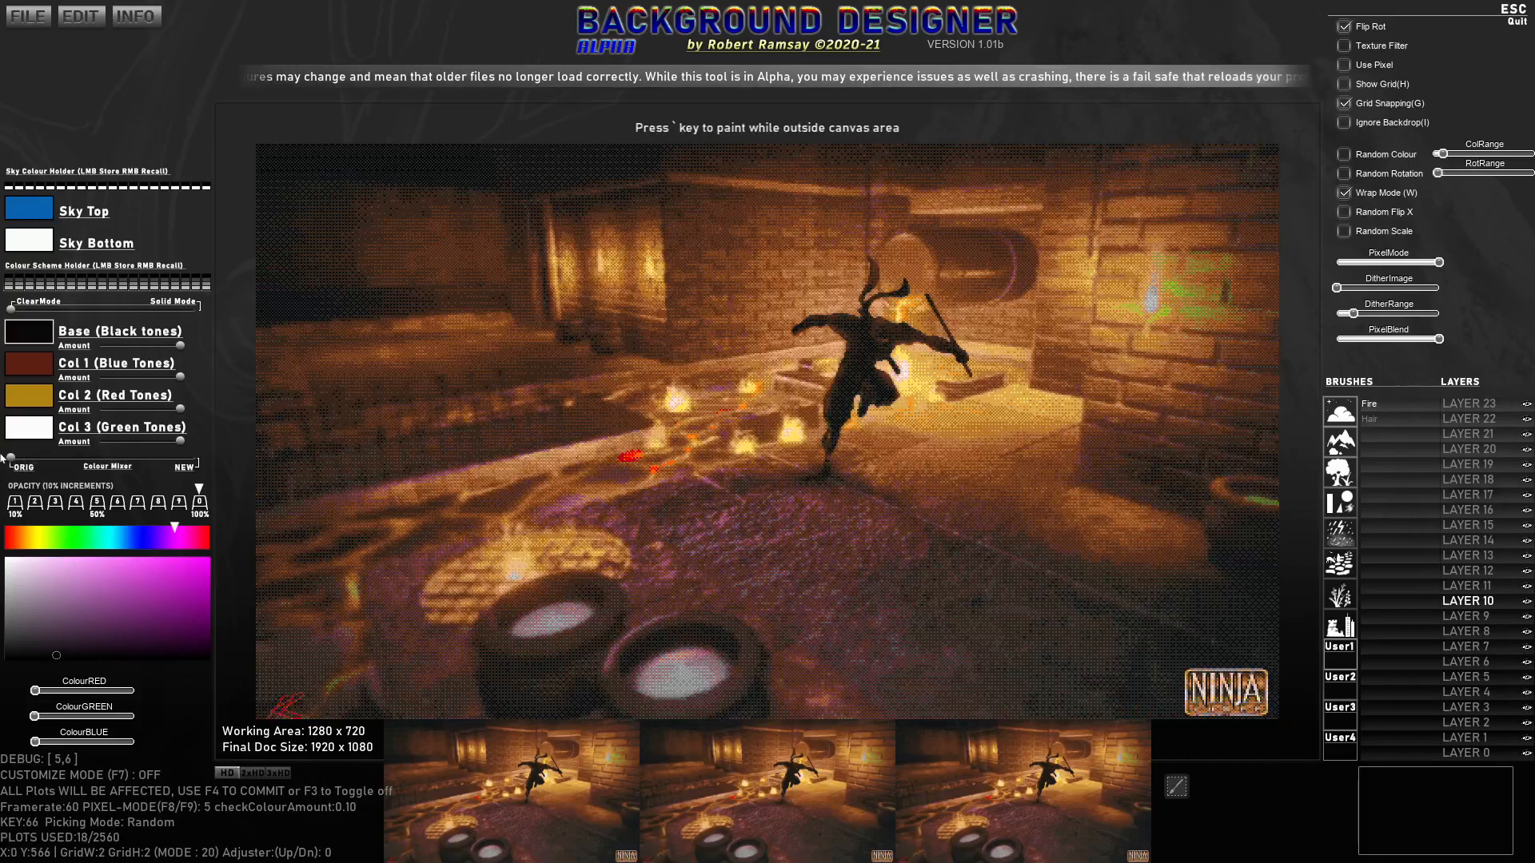
left_click_drag(20, 462, 200, 470)
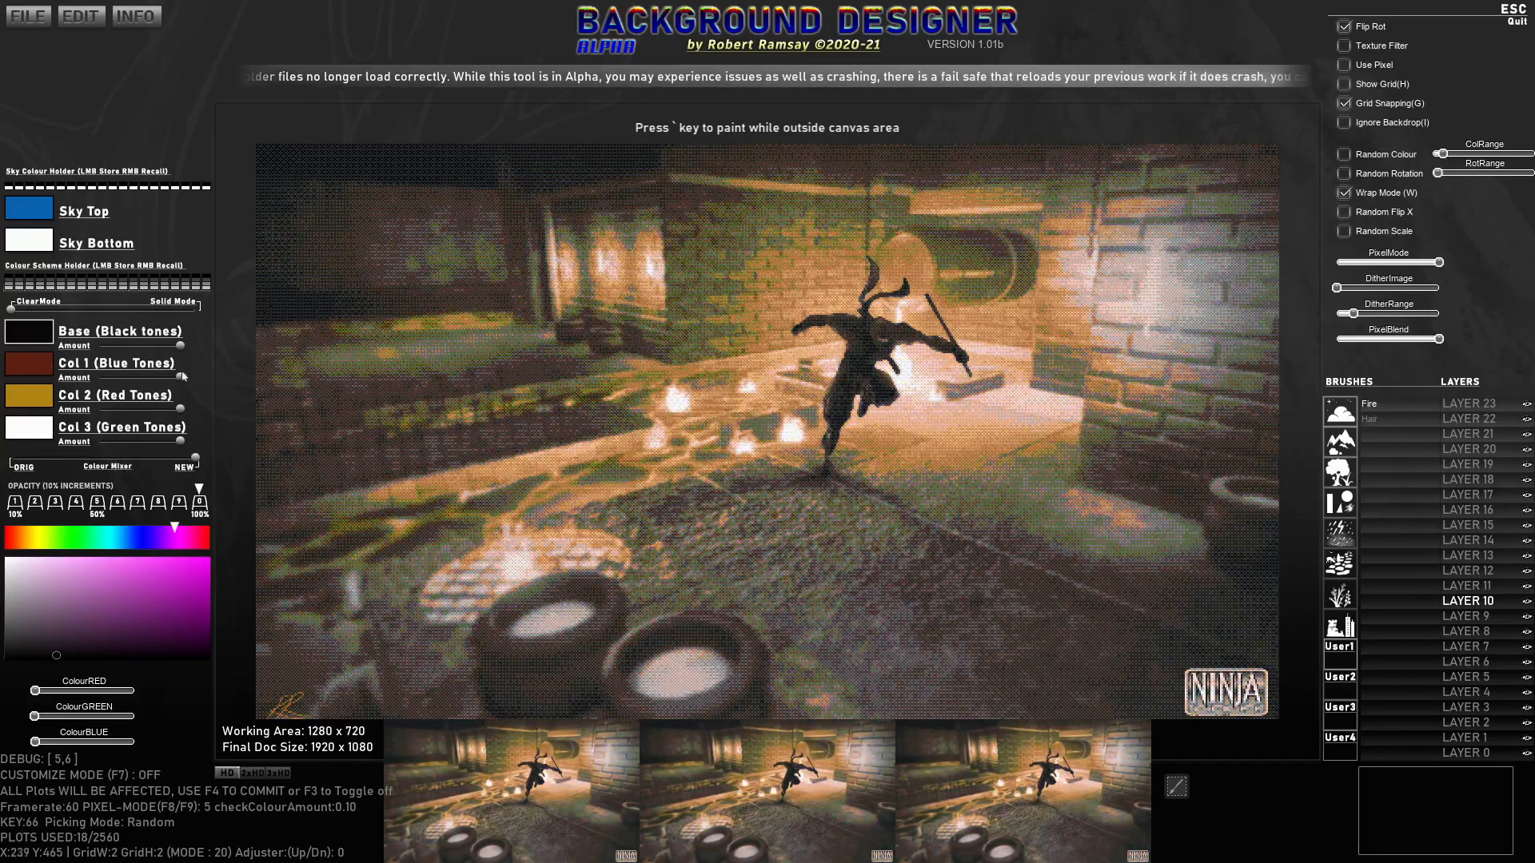
left_click(41, 369)
left_click_drag(177, 618, 200, 584)
mouse_move(56, 530)
left_mouse_down()
mouse_move(168, 536)
mouse_move(148, 540)
mouse_move(160, 546)
left_mouse_up()
left_click(159, 590)
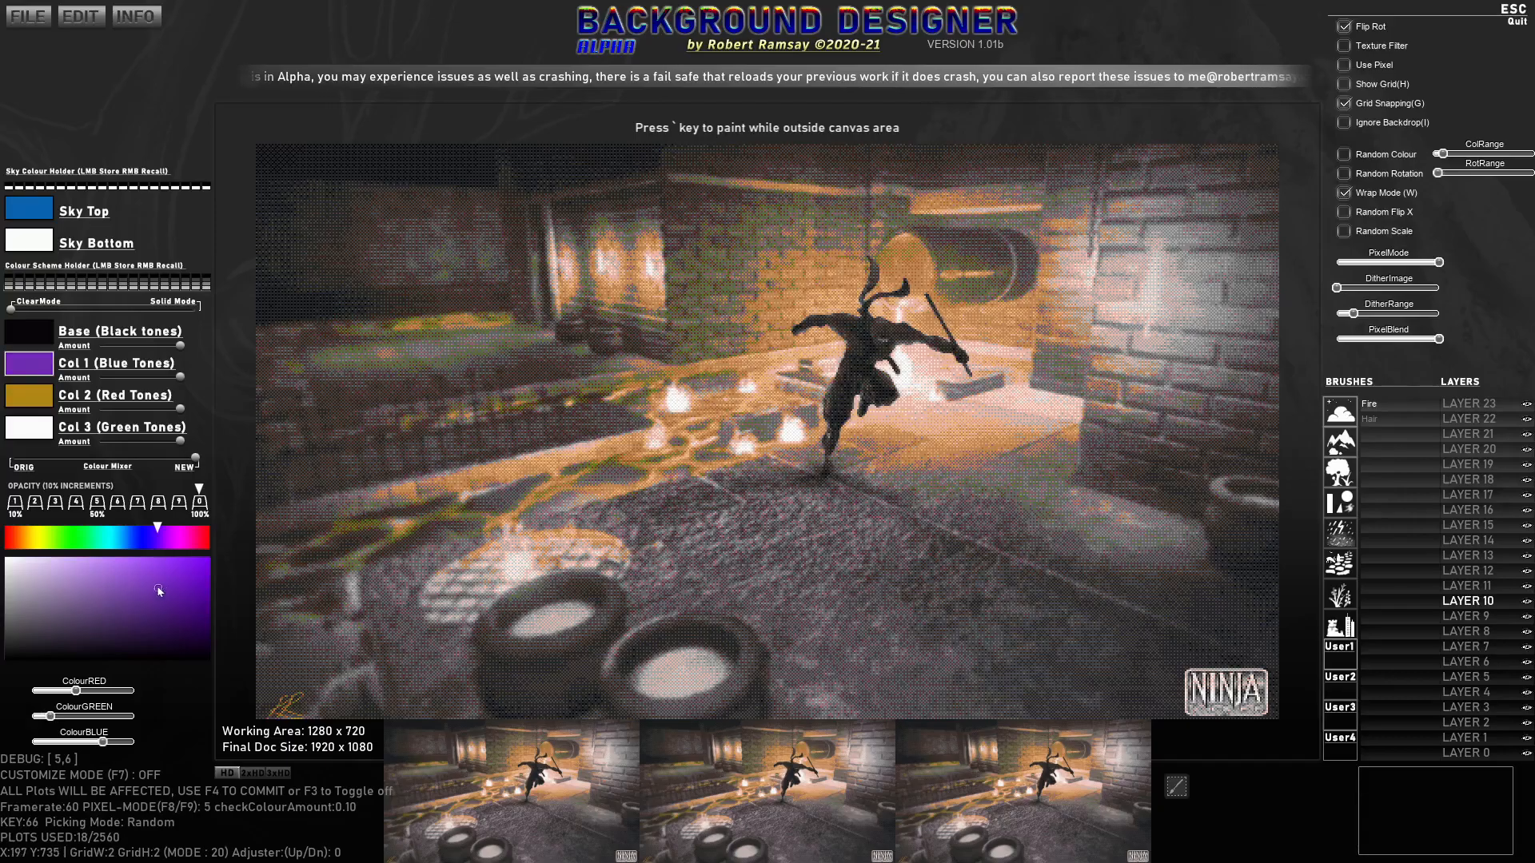
left_click_drag(194, 455, 96, 454)
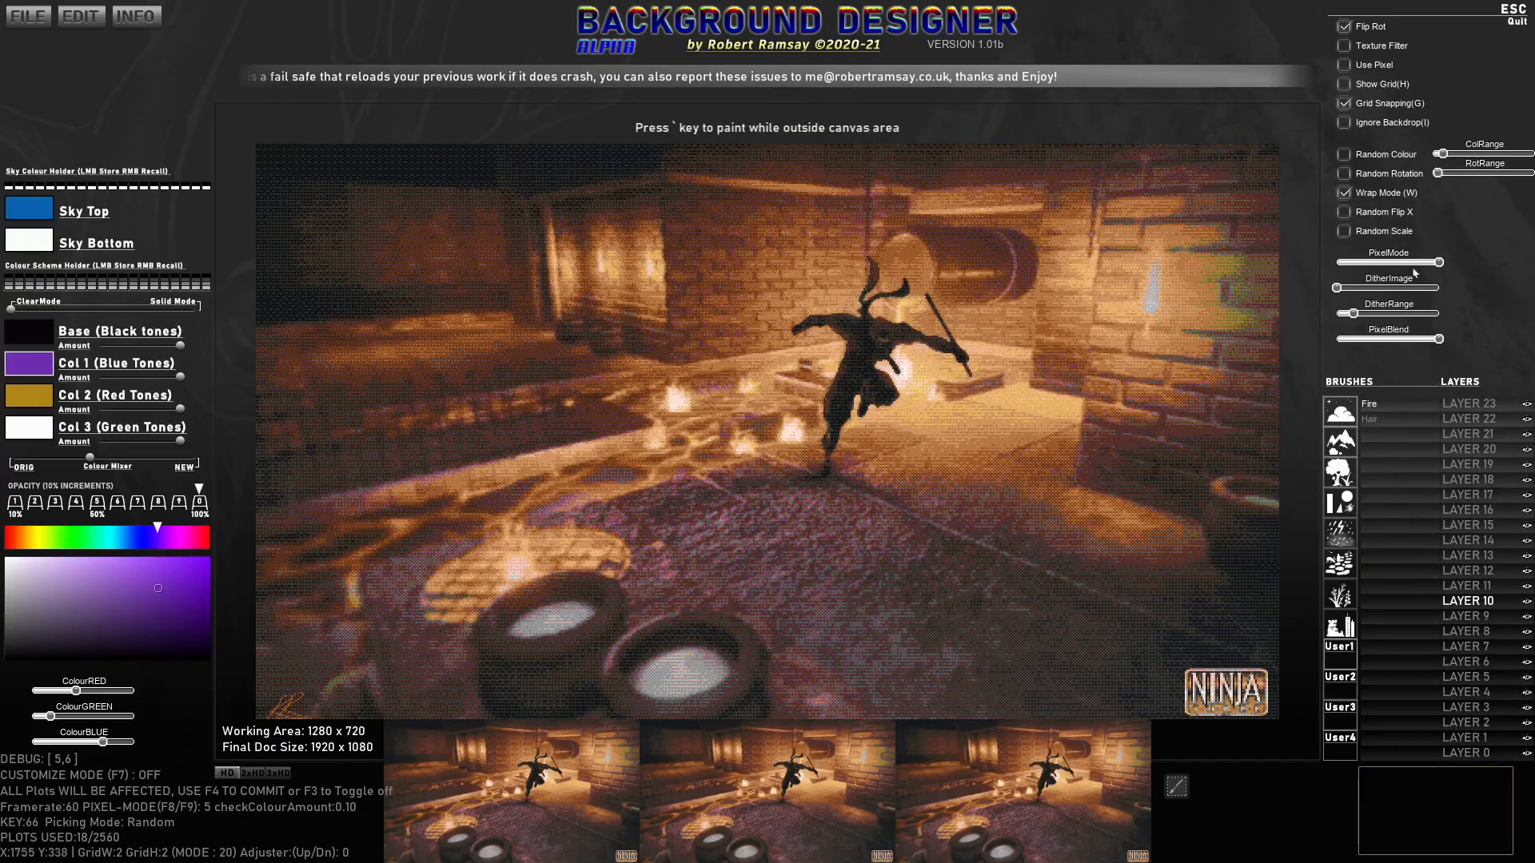
mouse_move(1439, 262)
left_mouse_down()
mouse_move(1369, 263)
mouse_move(1439, 262)
left_mouse_up()
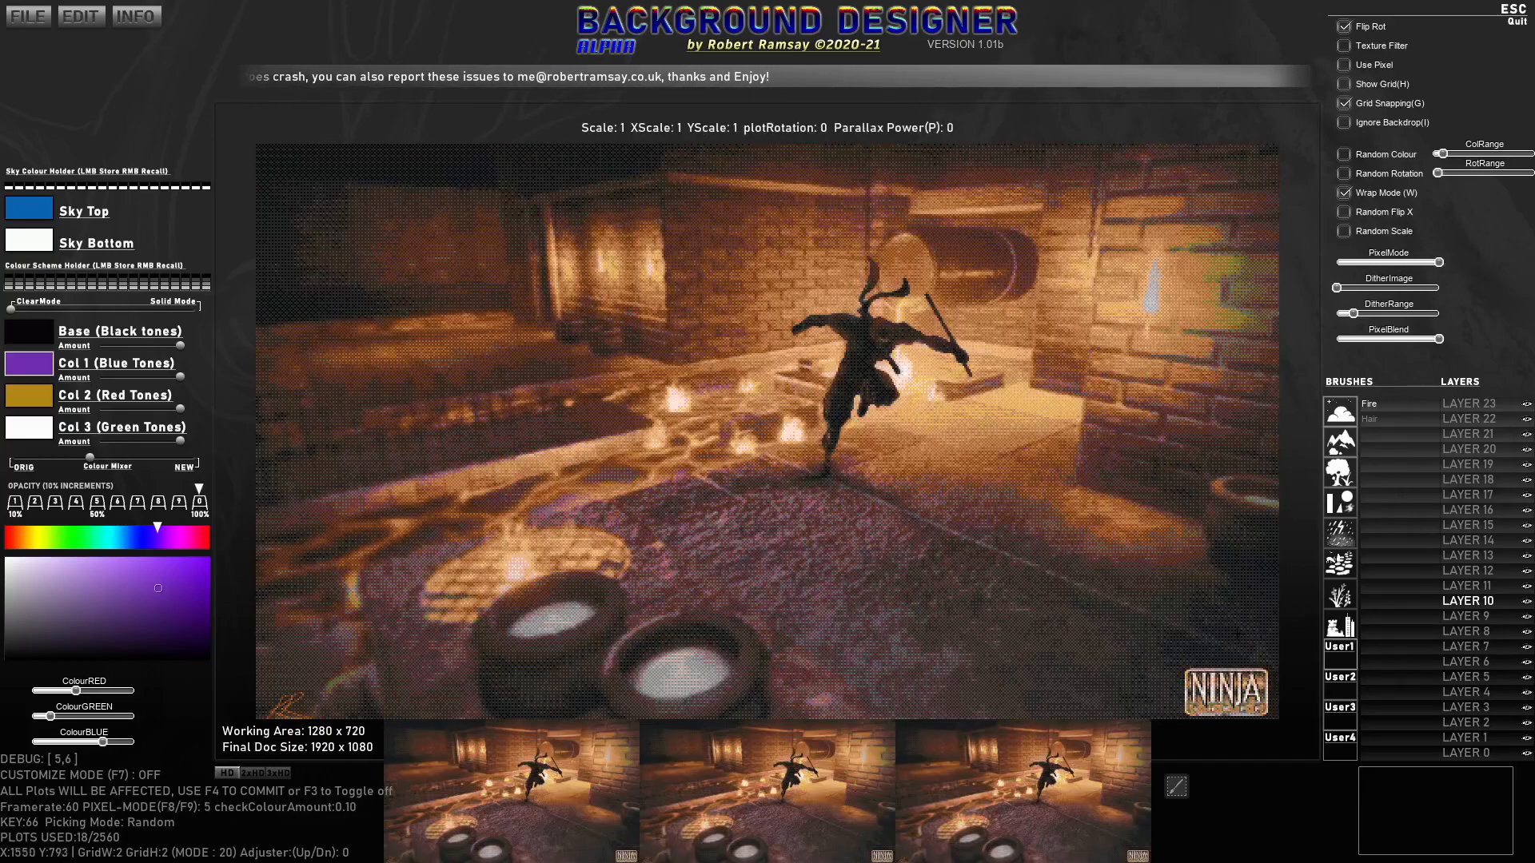
Step: Import BKGD_TestImage_UnknownArtist.png from the Desktop into an empty user brush slot and name the brush TestImage
left_click(1393, 437)
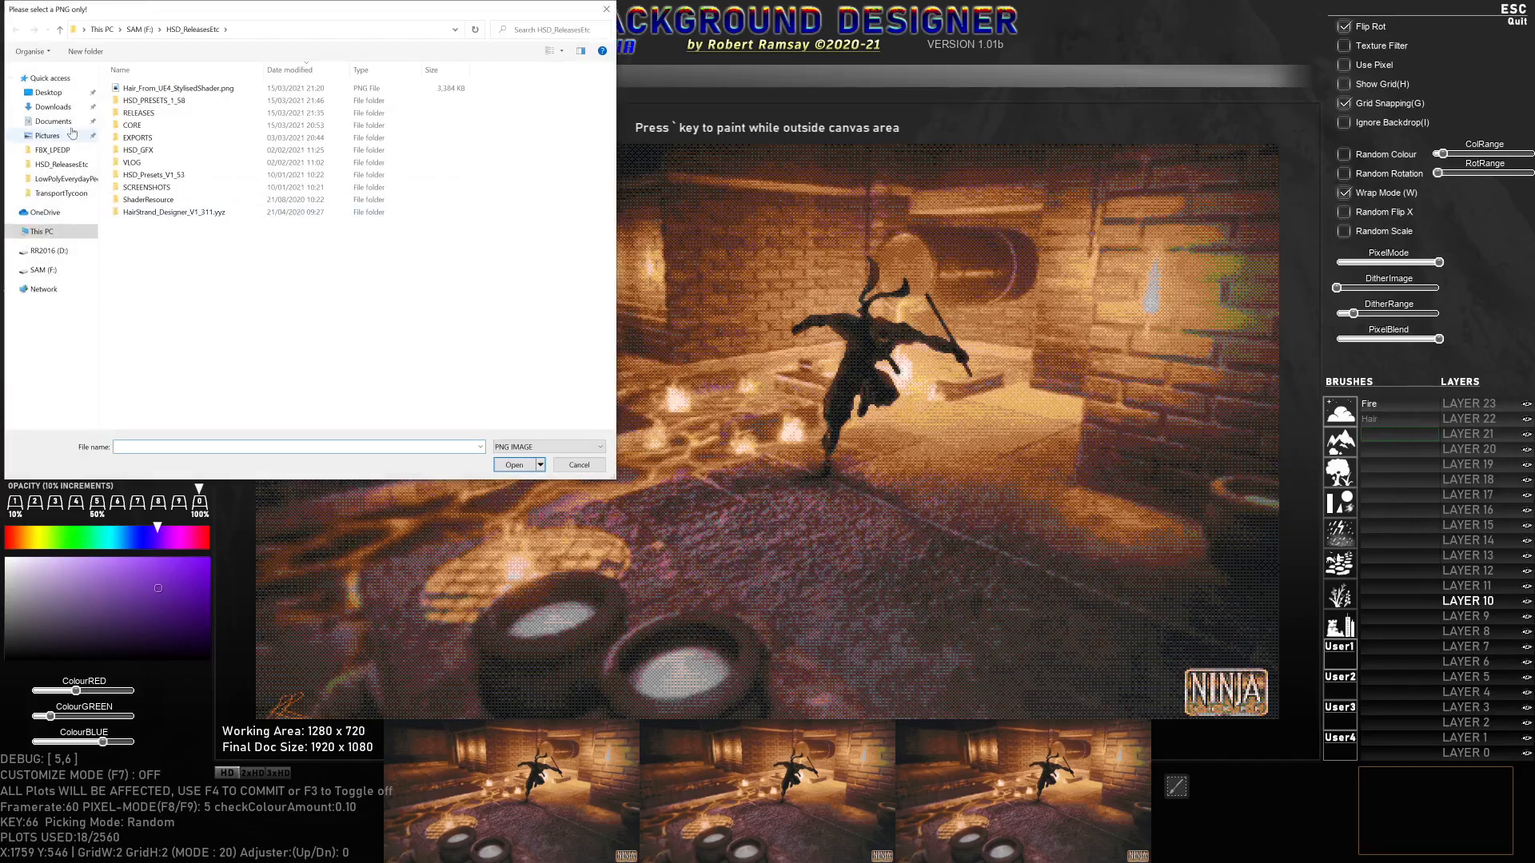
left_click(48, 93)
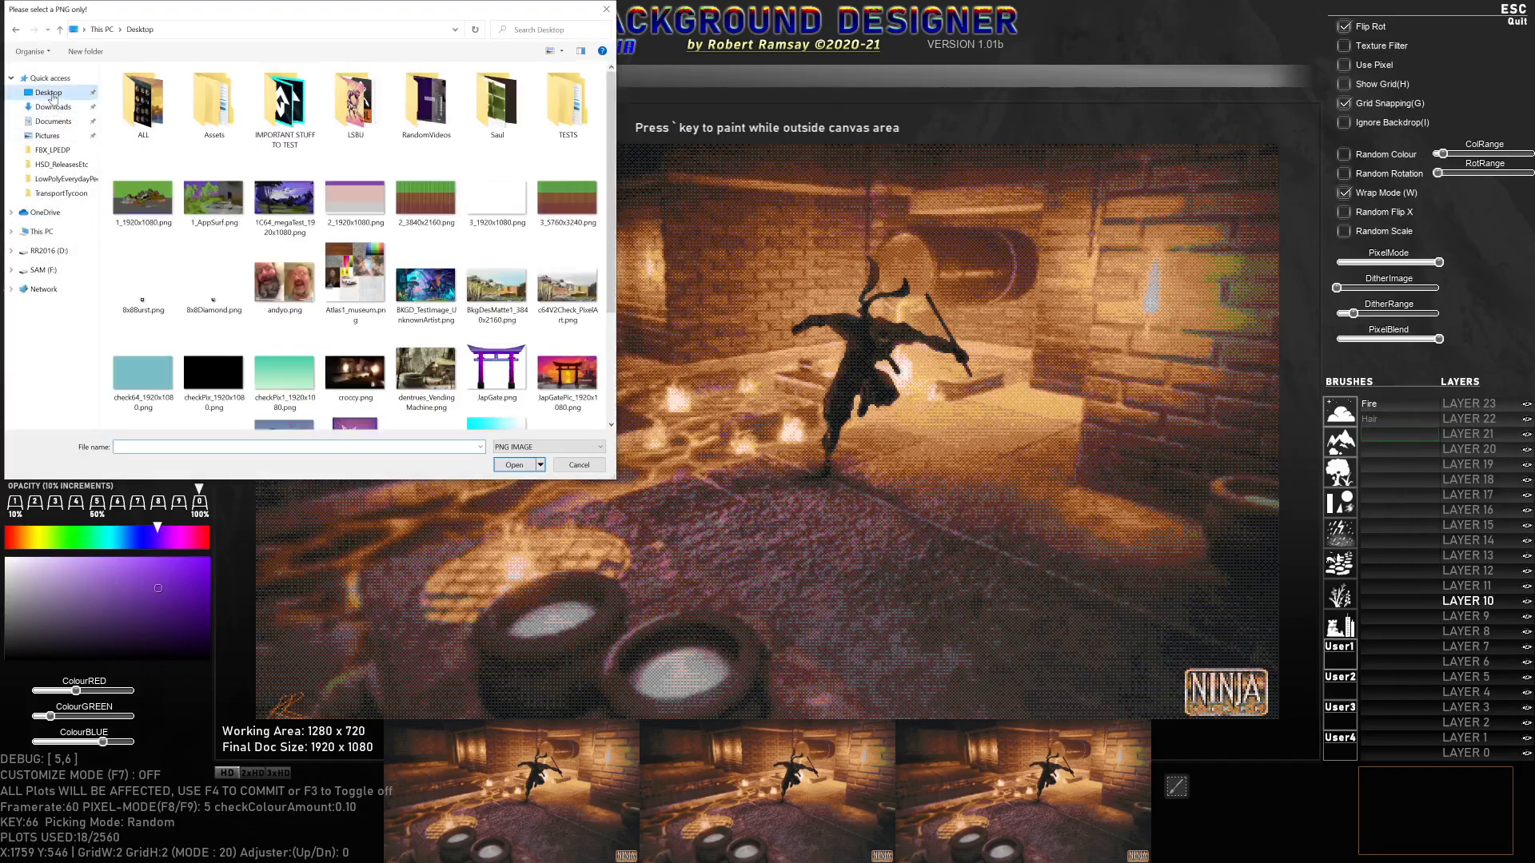
left_click(426, 289)
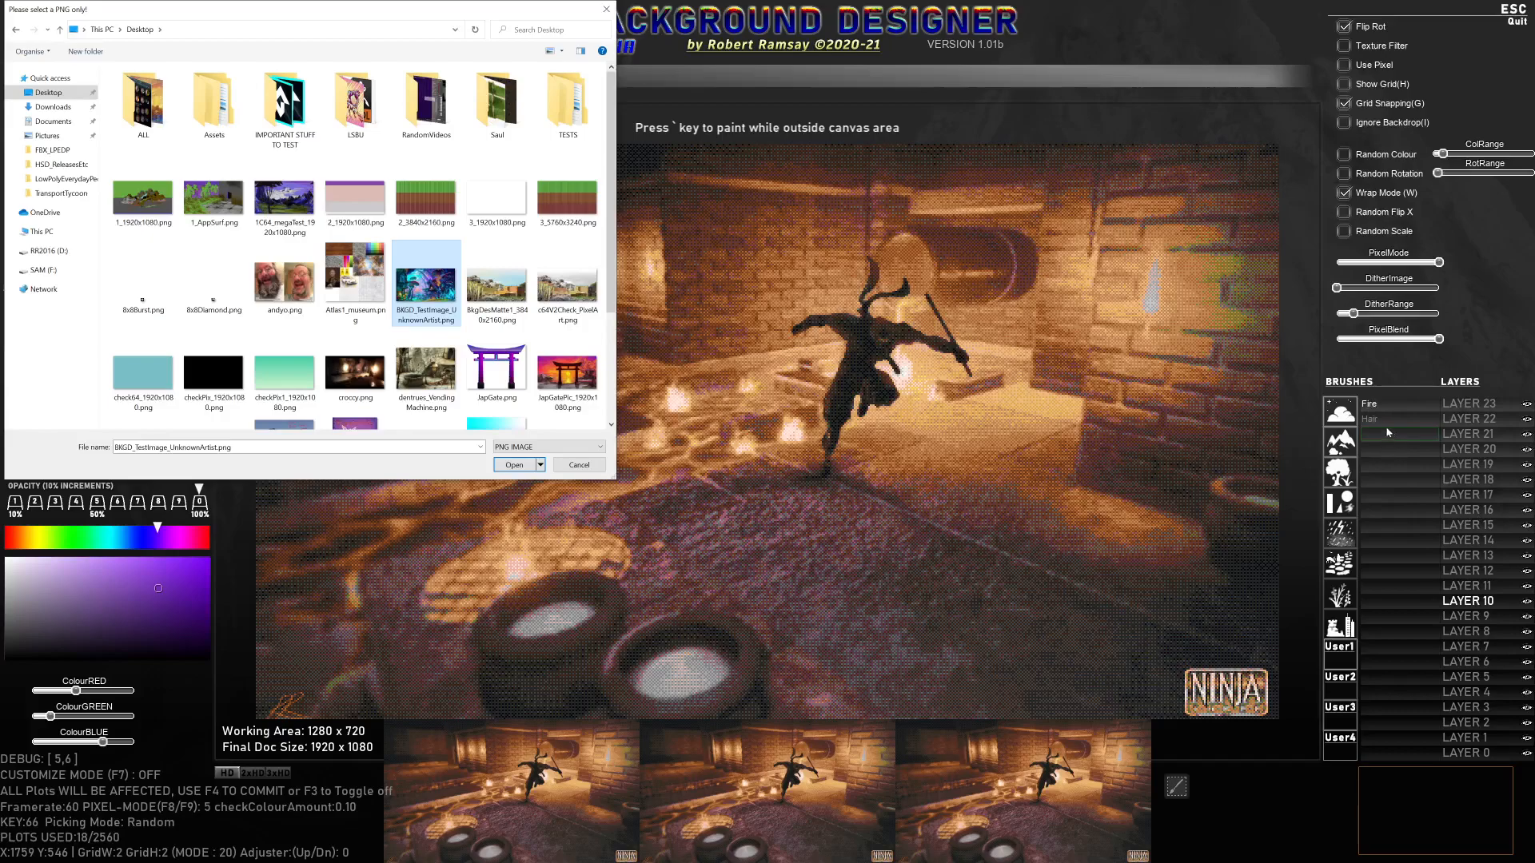
double_click(431, 292)
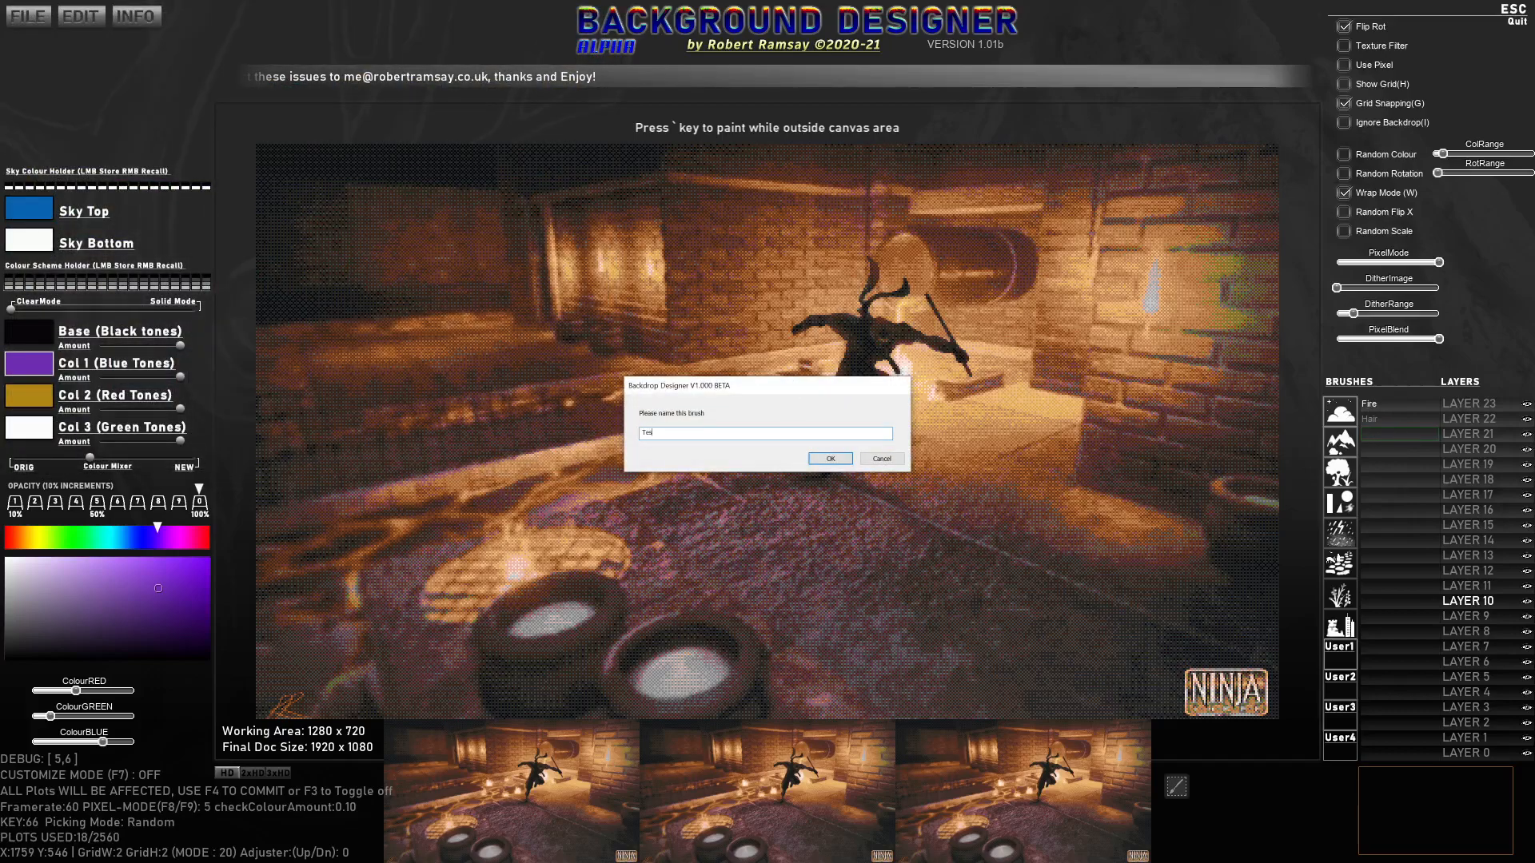
key("Return")
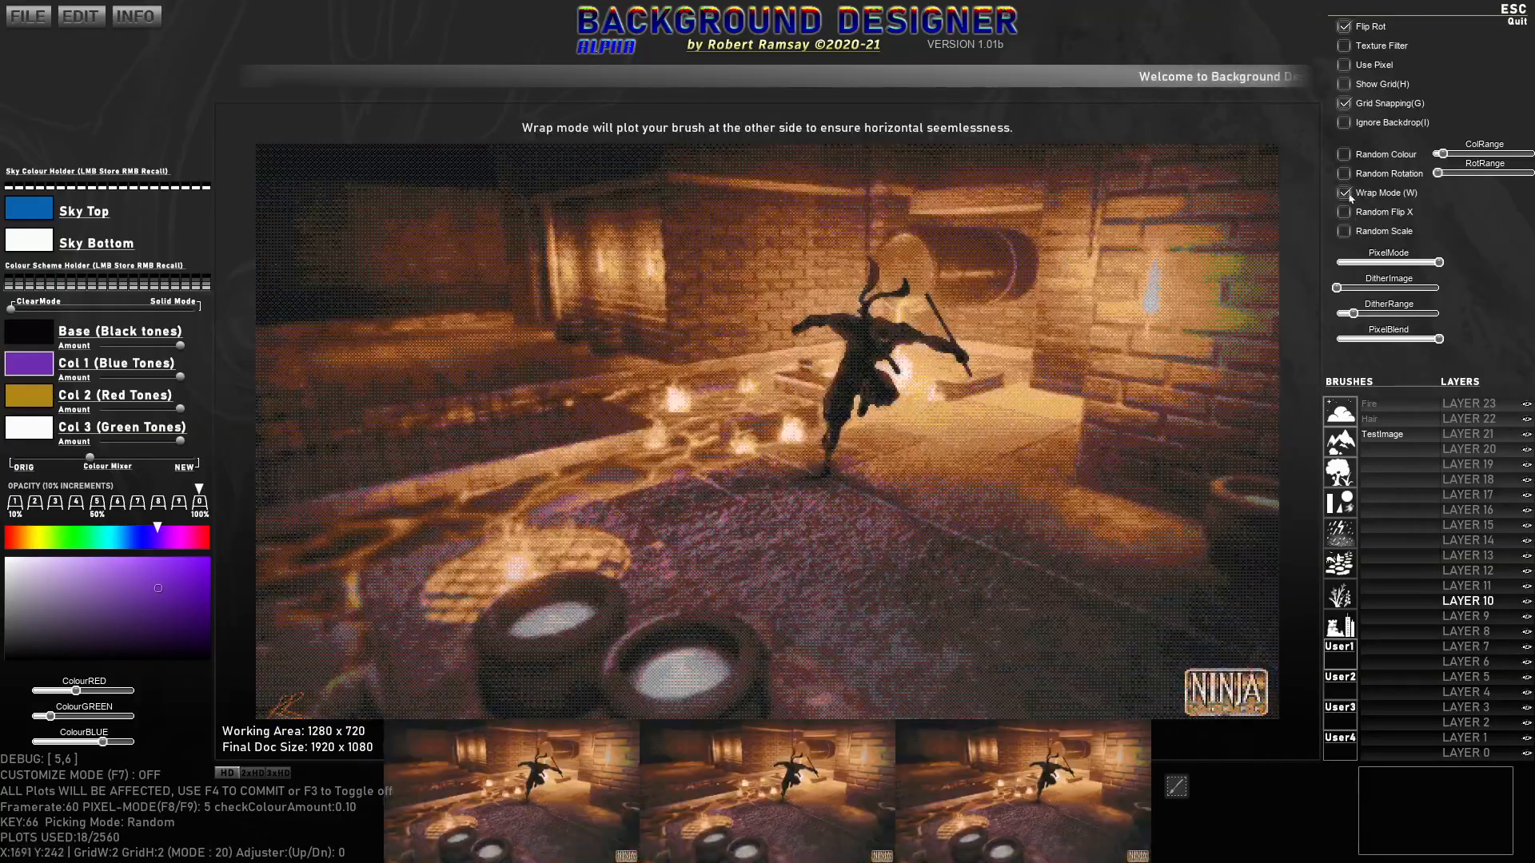
Step: Turn off Wrap Mode and stamp the TestImage brush at scale 1 to fill the canvas
left_click(1351, 193)
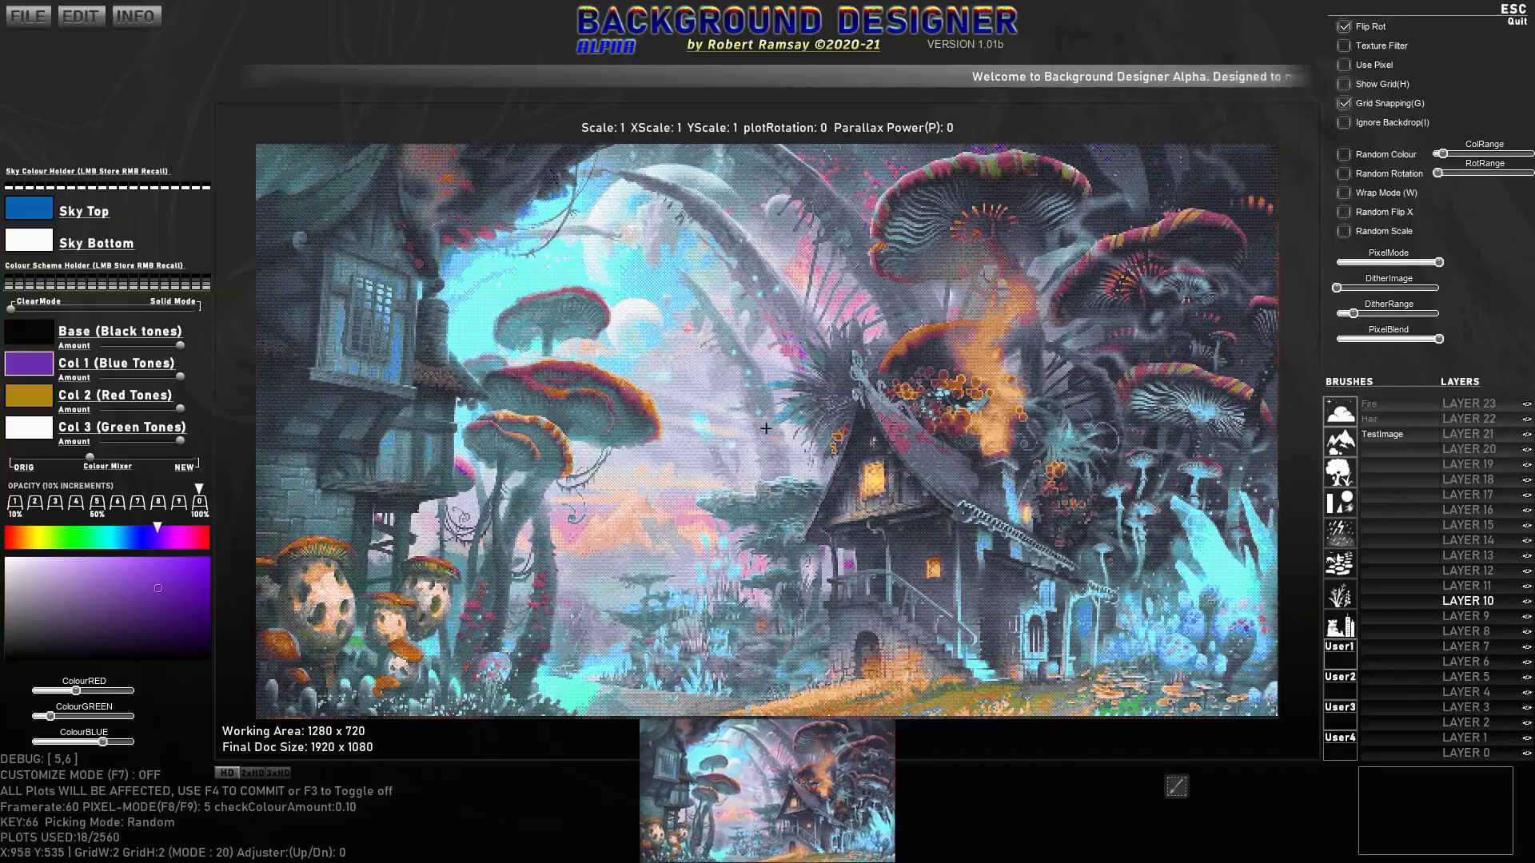
left_click(765, 429)
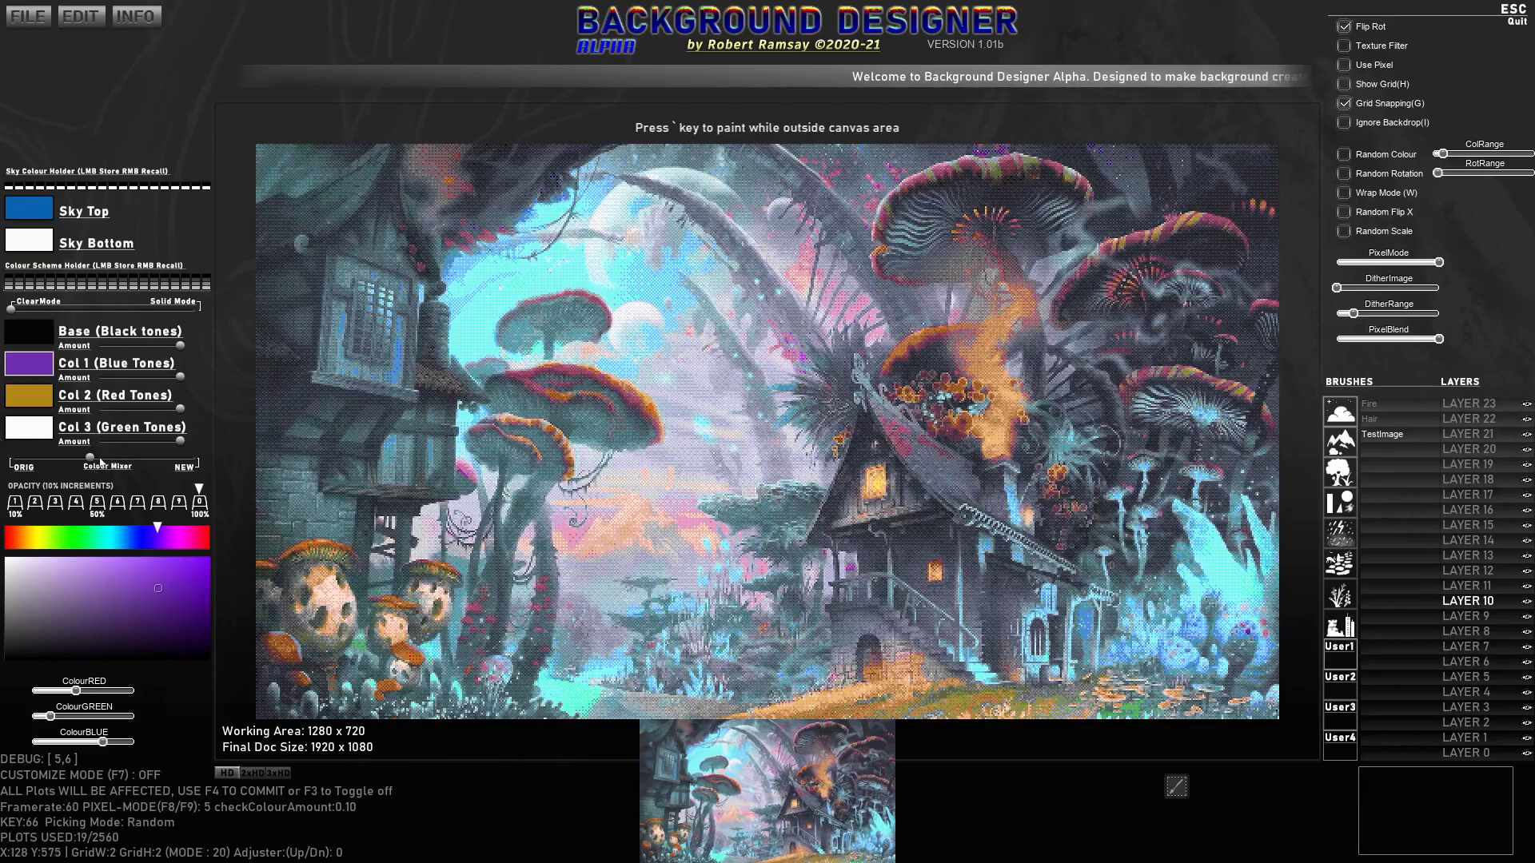
Step: Set the Colour Mixer fully to NEW and reduce DitherRange to nearly its minimum
left_click_drag(101, 460, 199, 468)
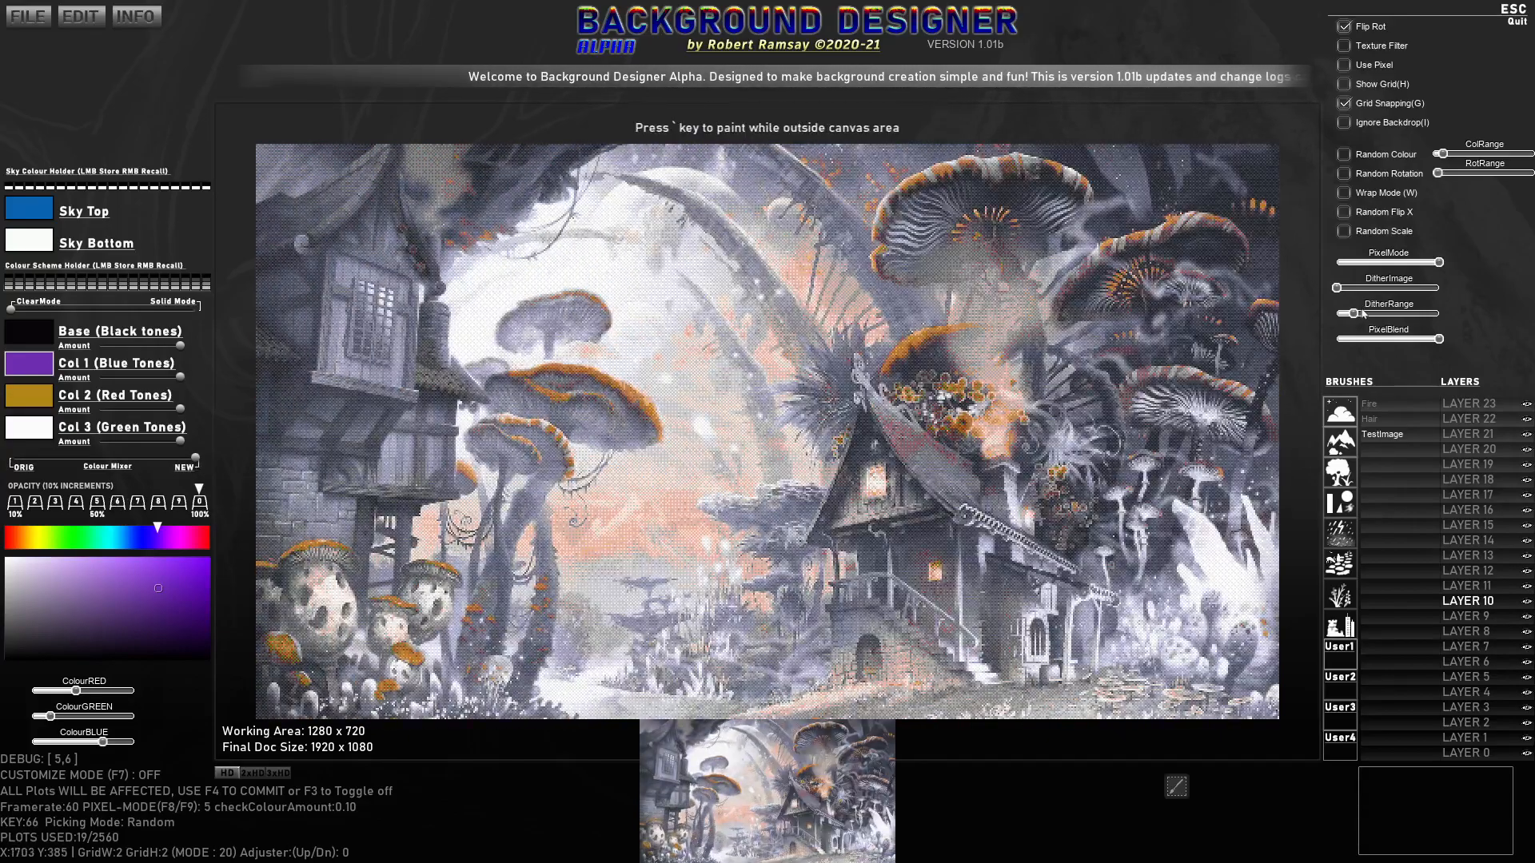
left_click_drag(1362, 313, 1340, 314)
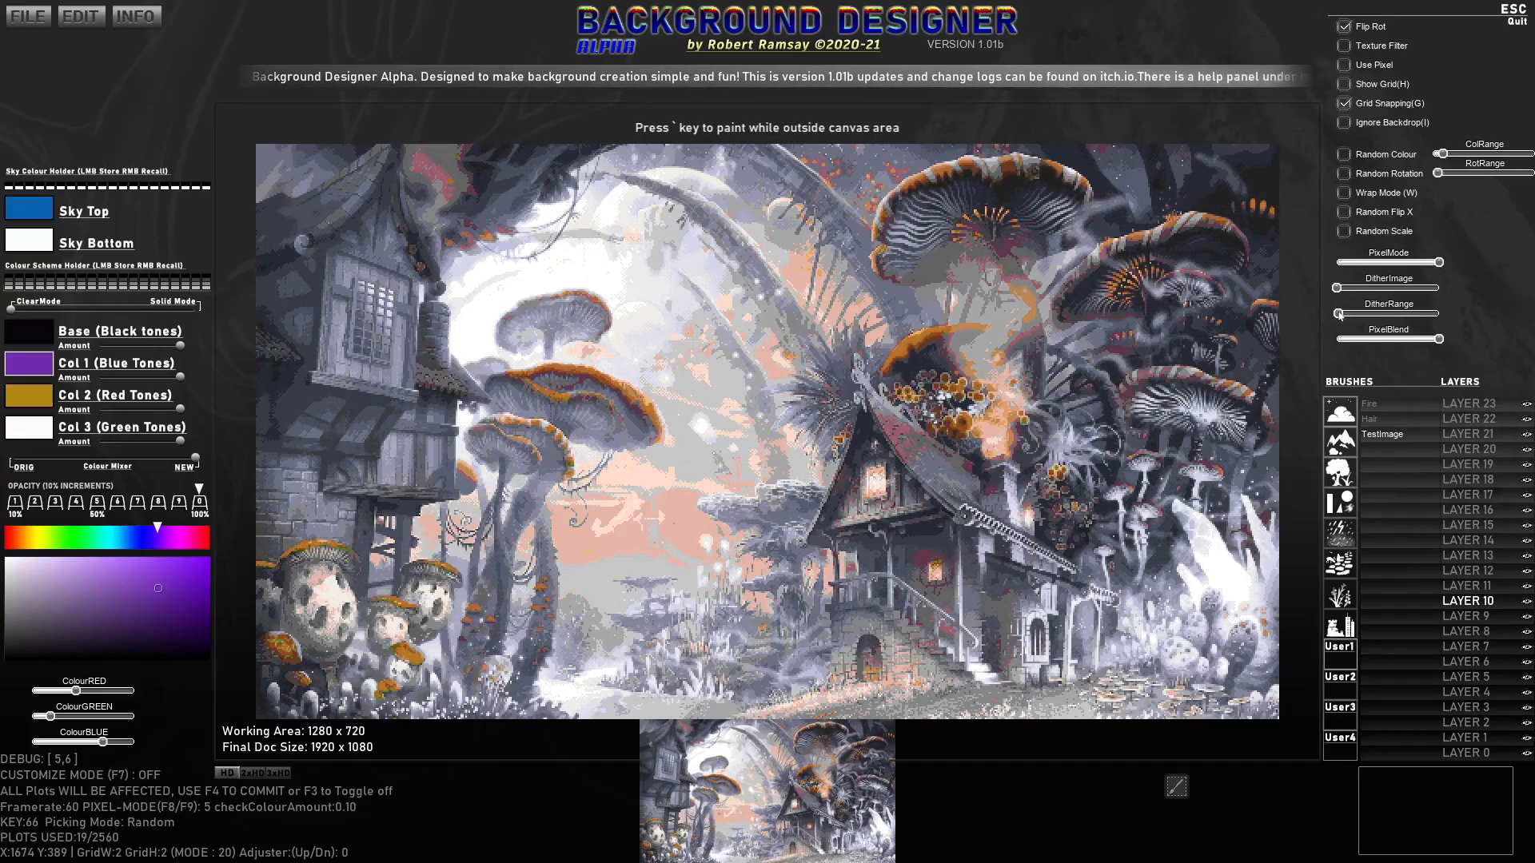
mouse_move(1341, 314)
left_mouse_down()
mouse_move(1391, 316)
mouse_move(1341, 318)
left_mouse_up()
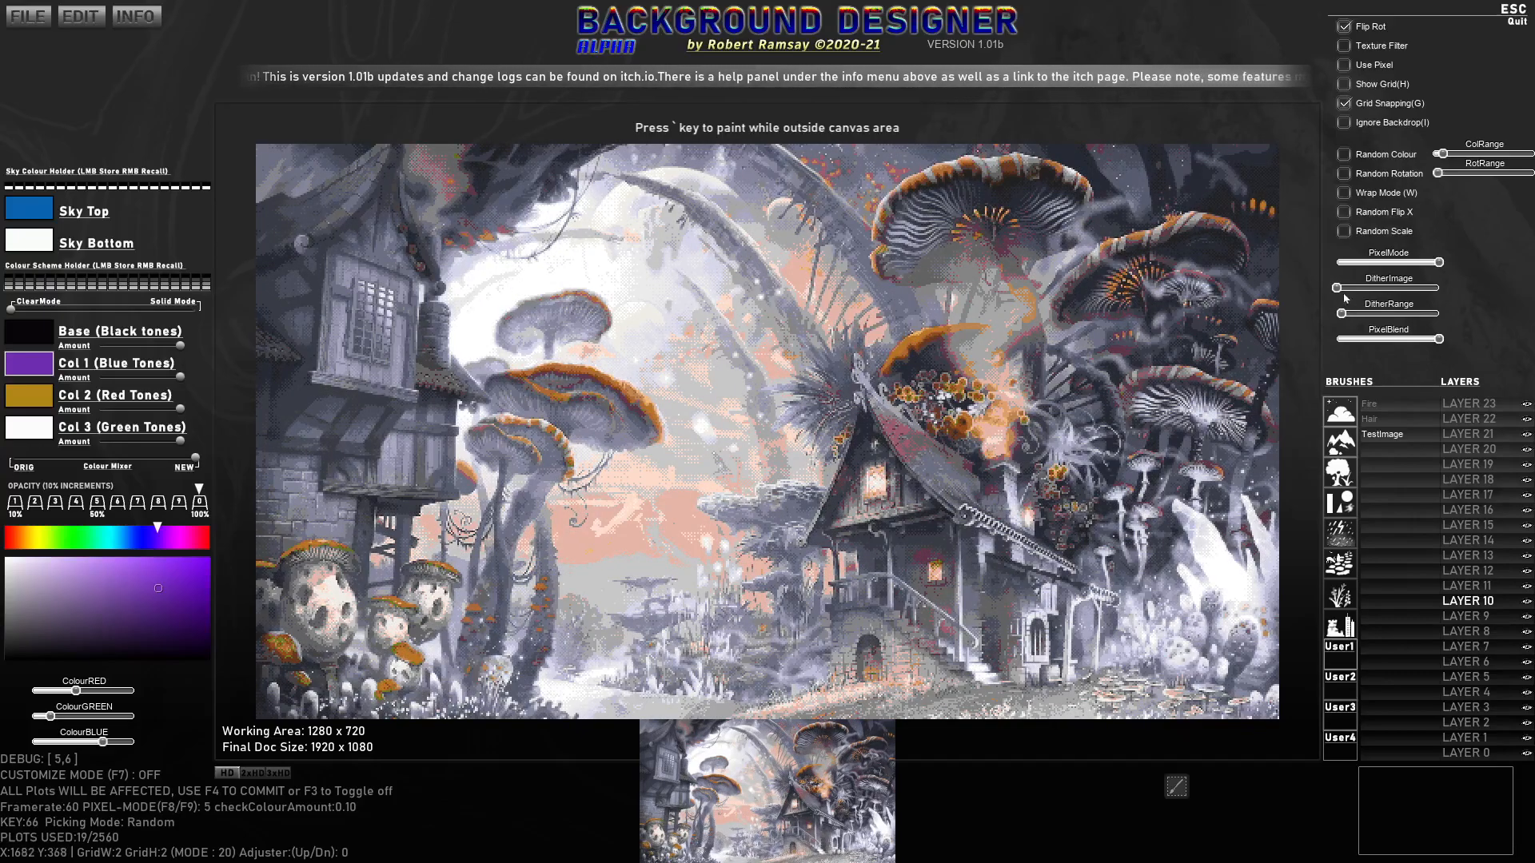
Step: Switch to a different dither pattern by raising DitherImage to about a third, and increase DitherRange for a stronger effect
mouse_move(1409, 432)
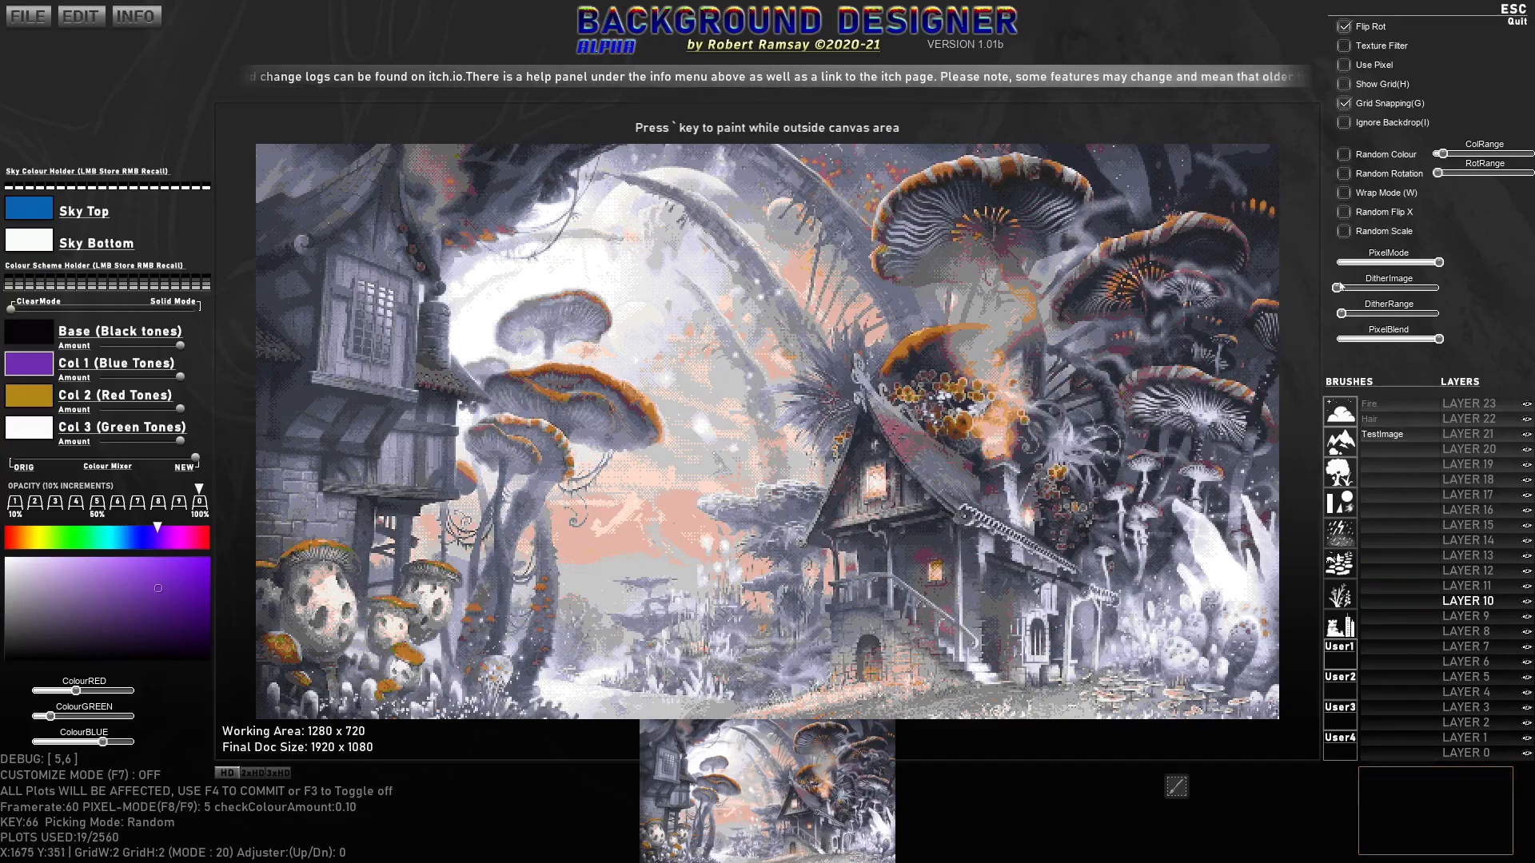
left_click_drag(1337, 285, 1350, 285)
left_click(1358, 314)
left_click(1376, 316)
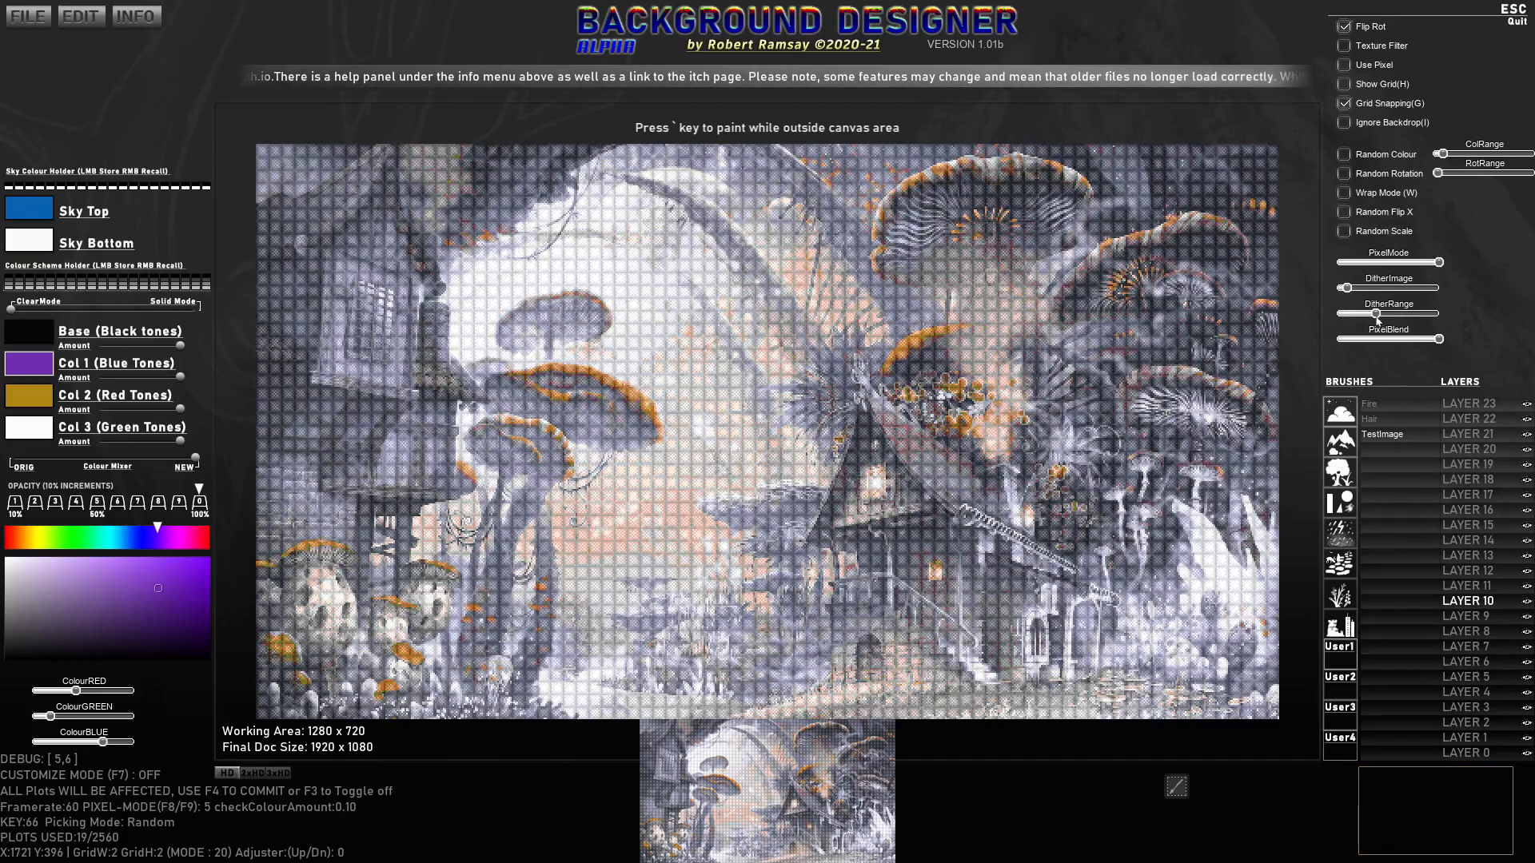
left_click_drag(1352, 290, 1371, 287)
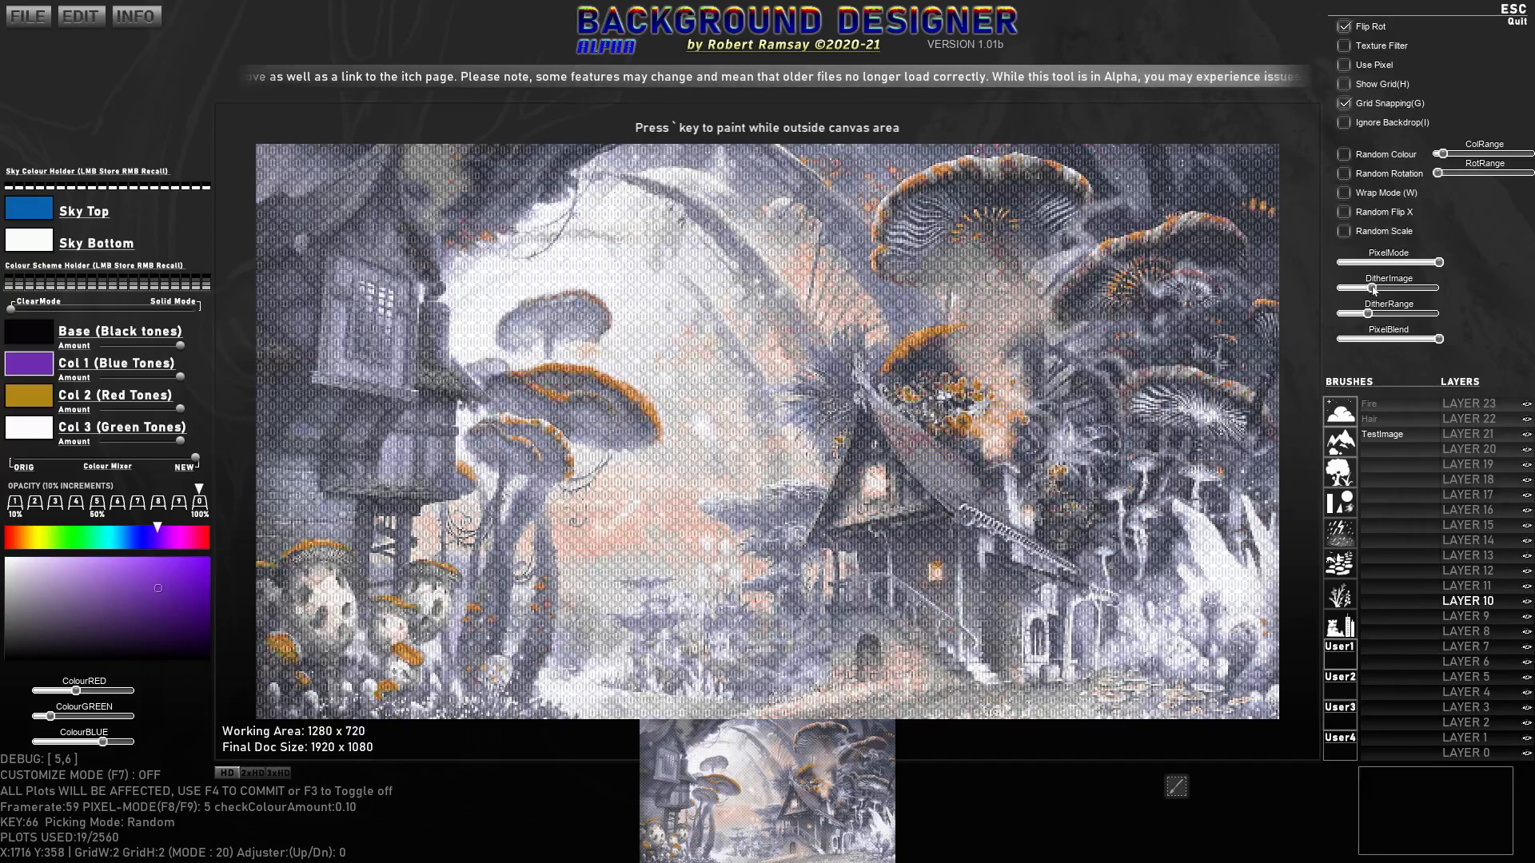
Step: Try further dither patterns by raising DitherImage in stages to about two-thirds, varying DitherRange before reducing it nearly to its minimum
left_click_drag(1373, 290, 1385, 285)
left_click(1362, 312)
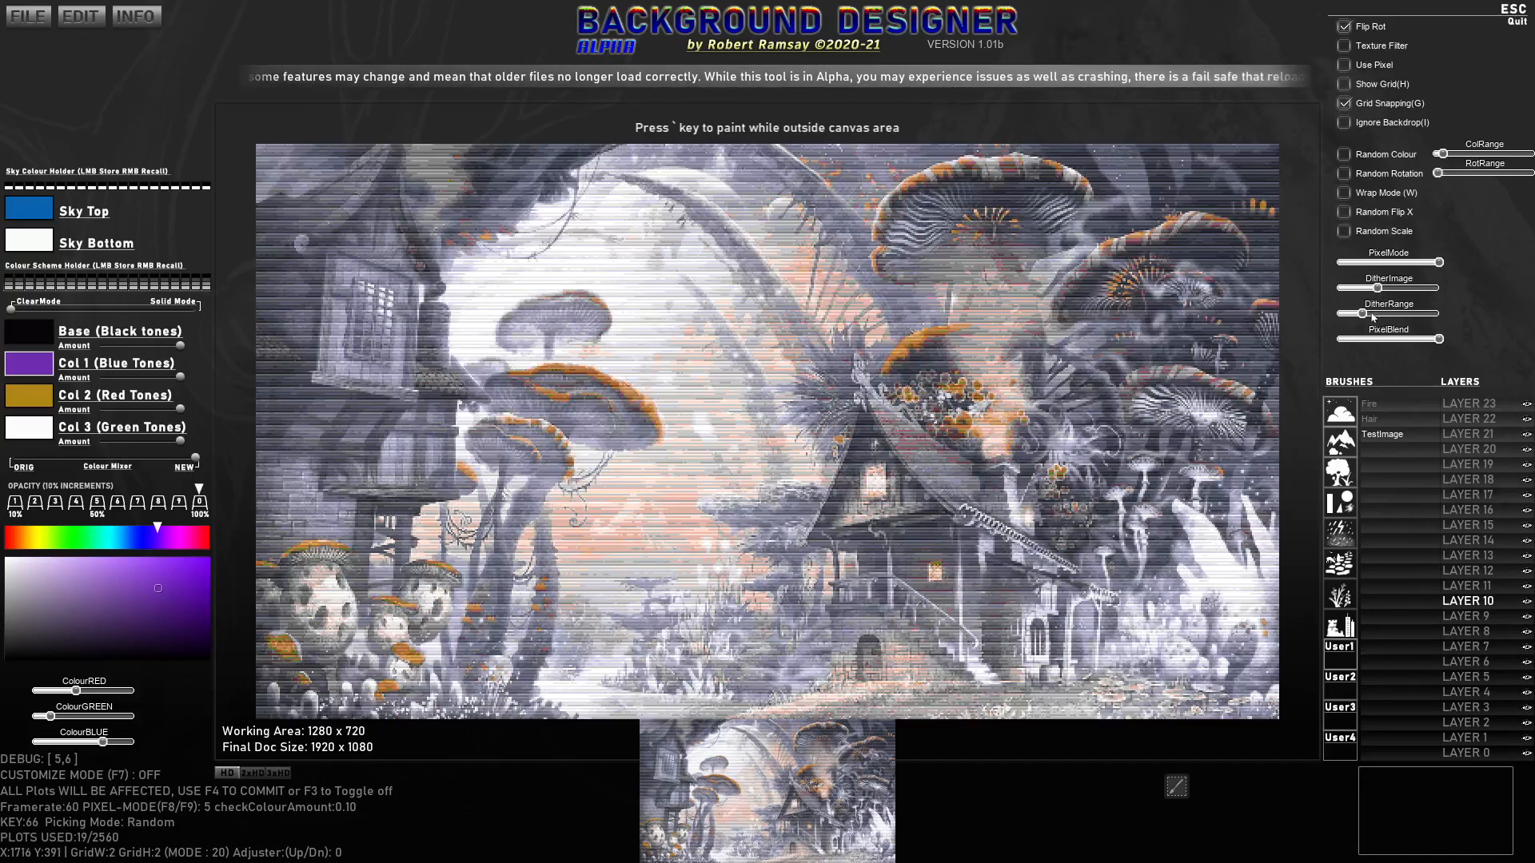
left_click(1374, 313)
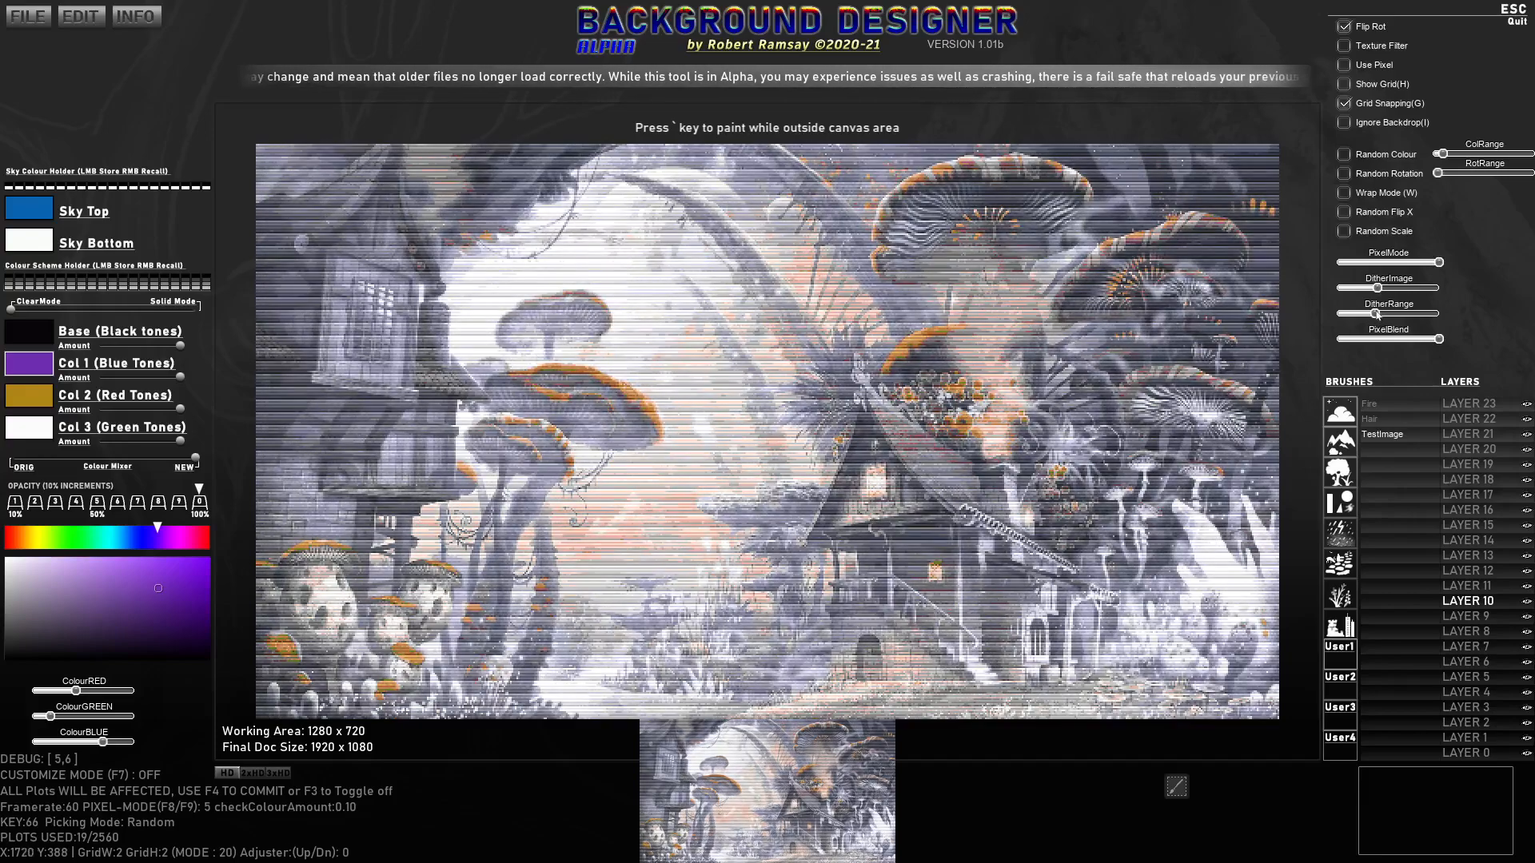
left_click_drag(1374, 312, 1392, 289)
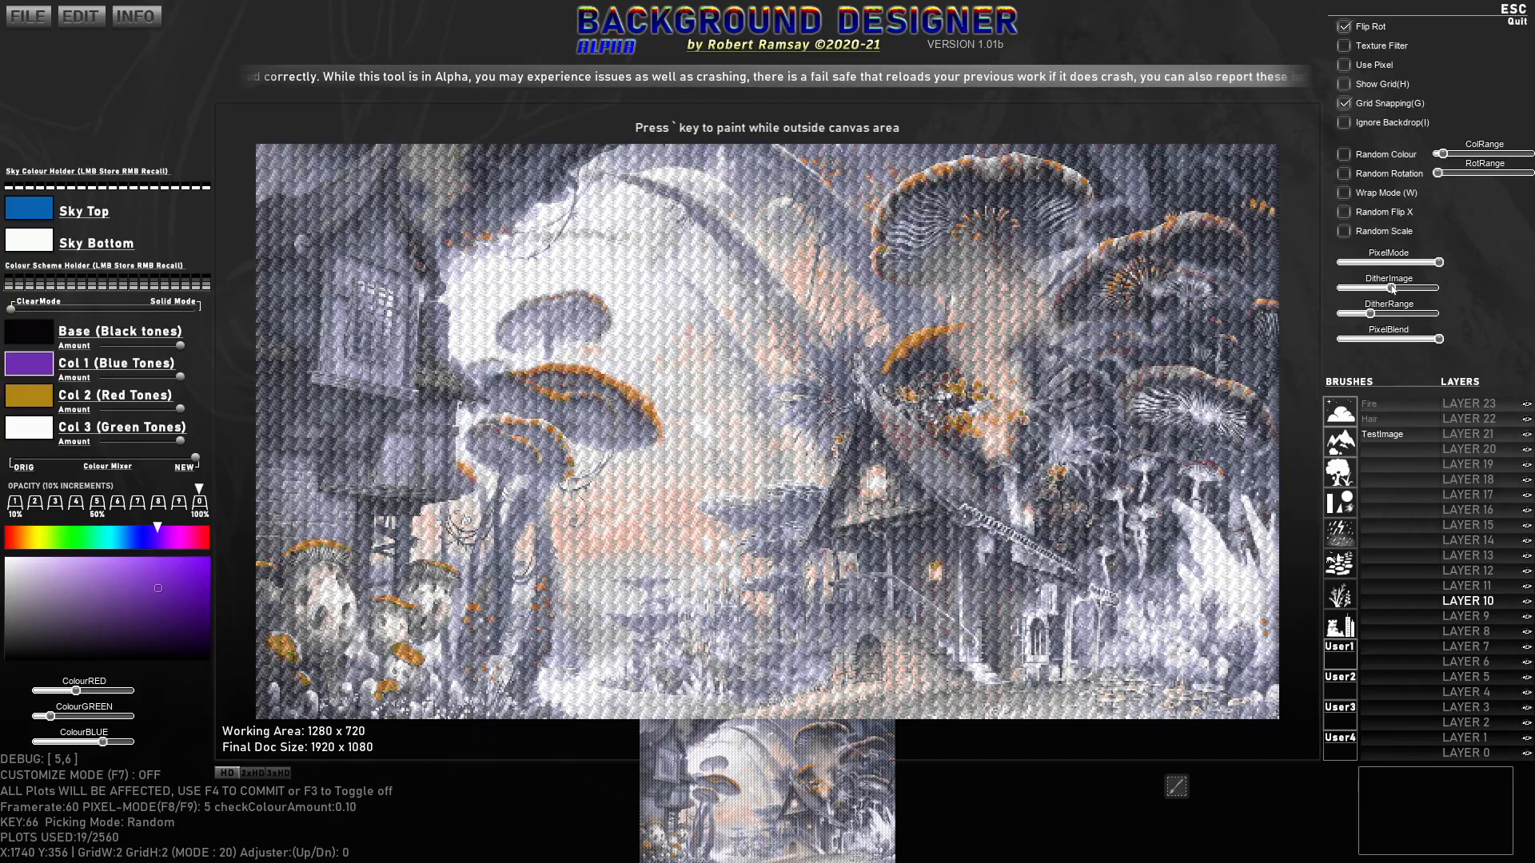
left_click_drag(1396, 288, 1346, 321)
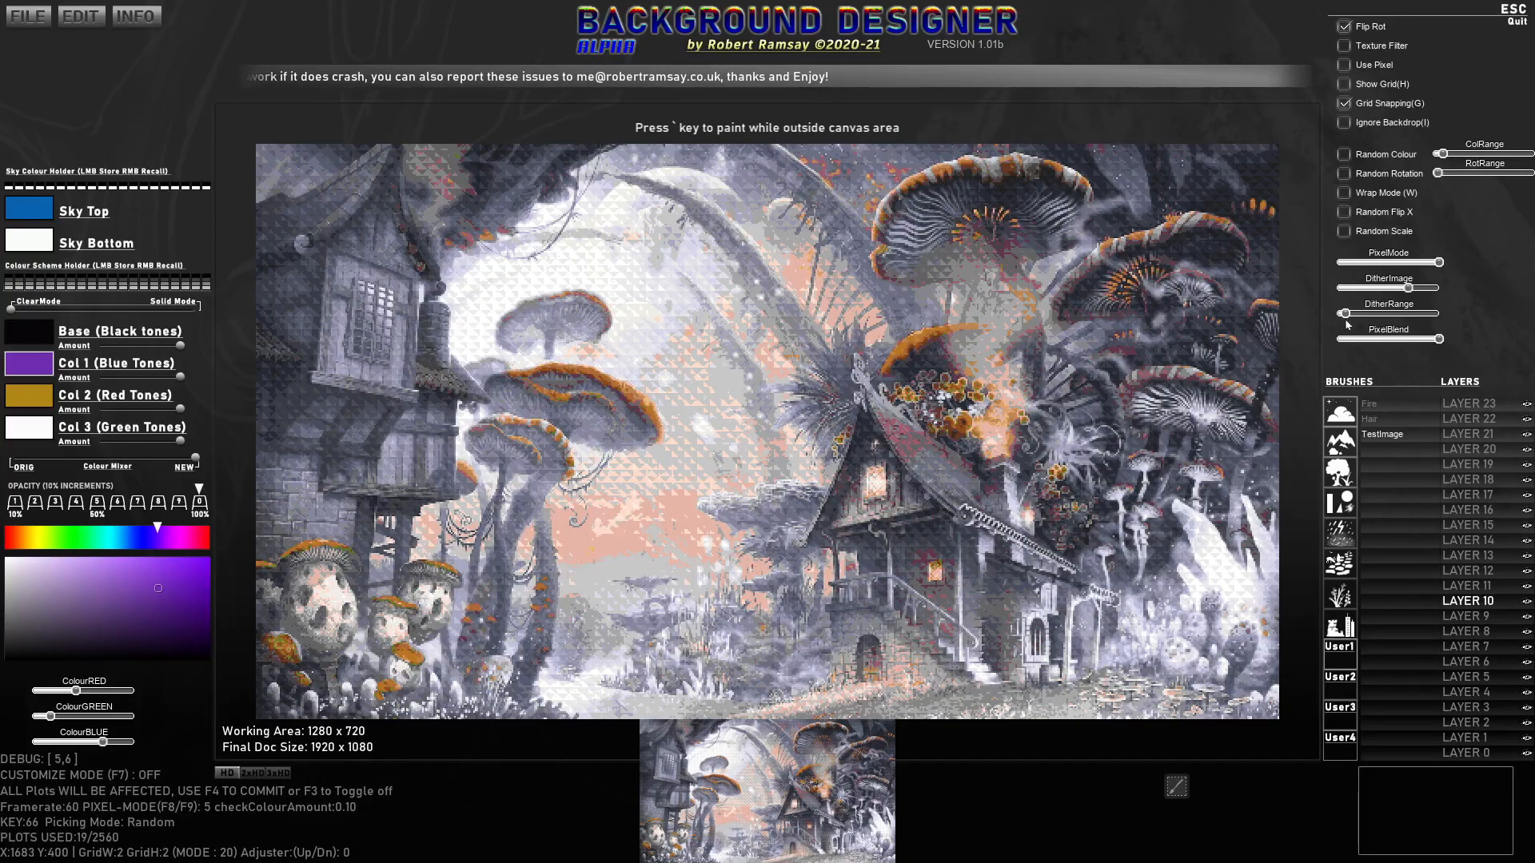
Step: Lower PixelBlend to about two-thirds and reduce PixelMode to about a fifth for much coarser pixels
left_click_drag(1441, 345, 1409, 289)
left_click(1438, 263)
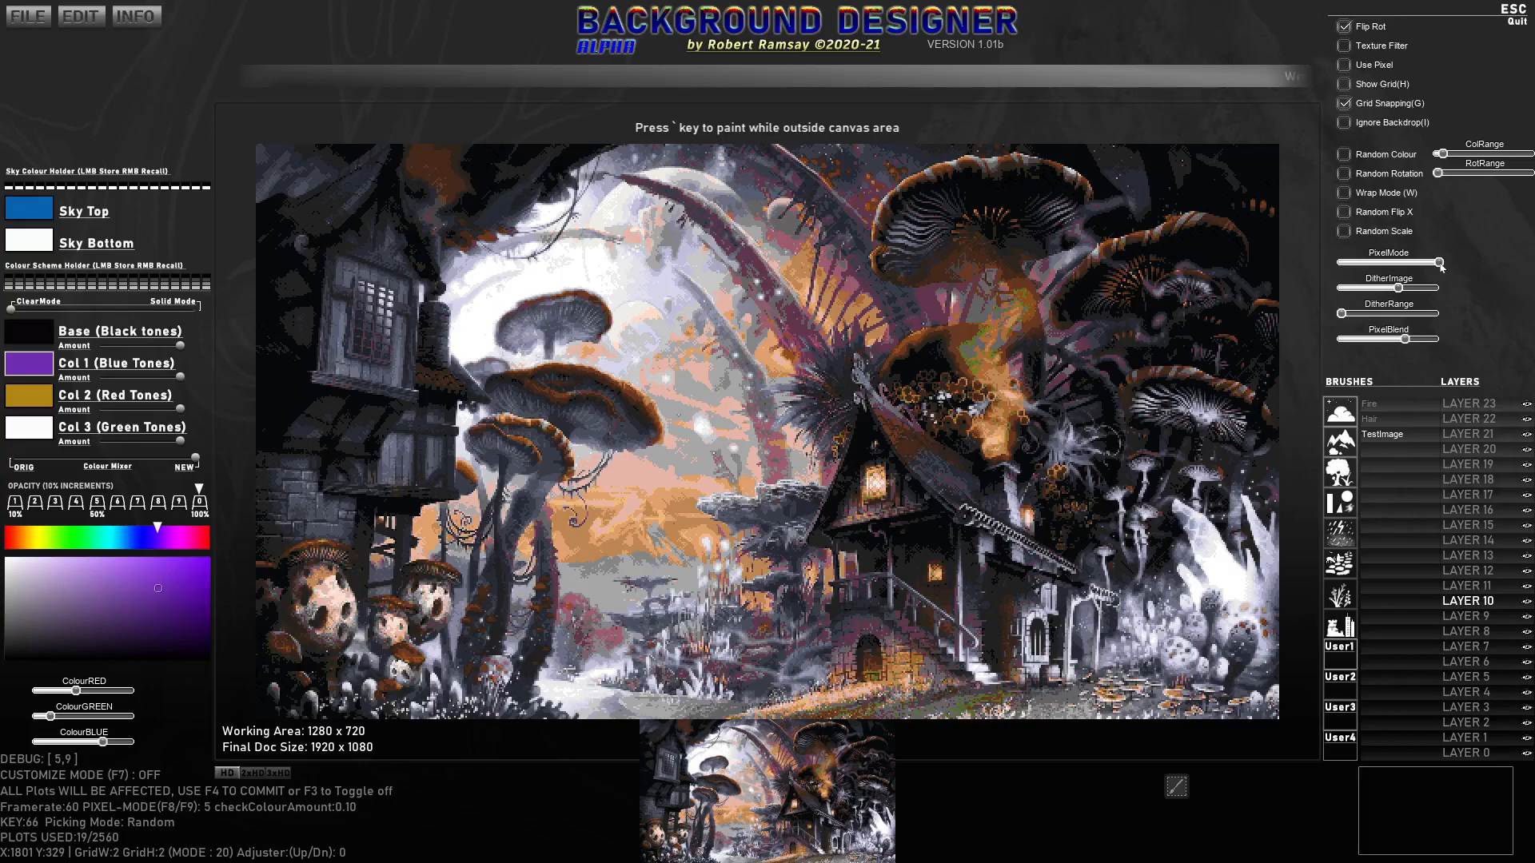
left_click_drag(1439, 266, 1357, 265)
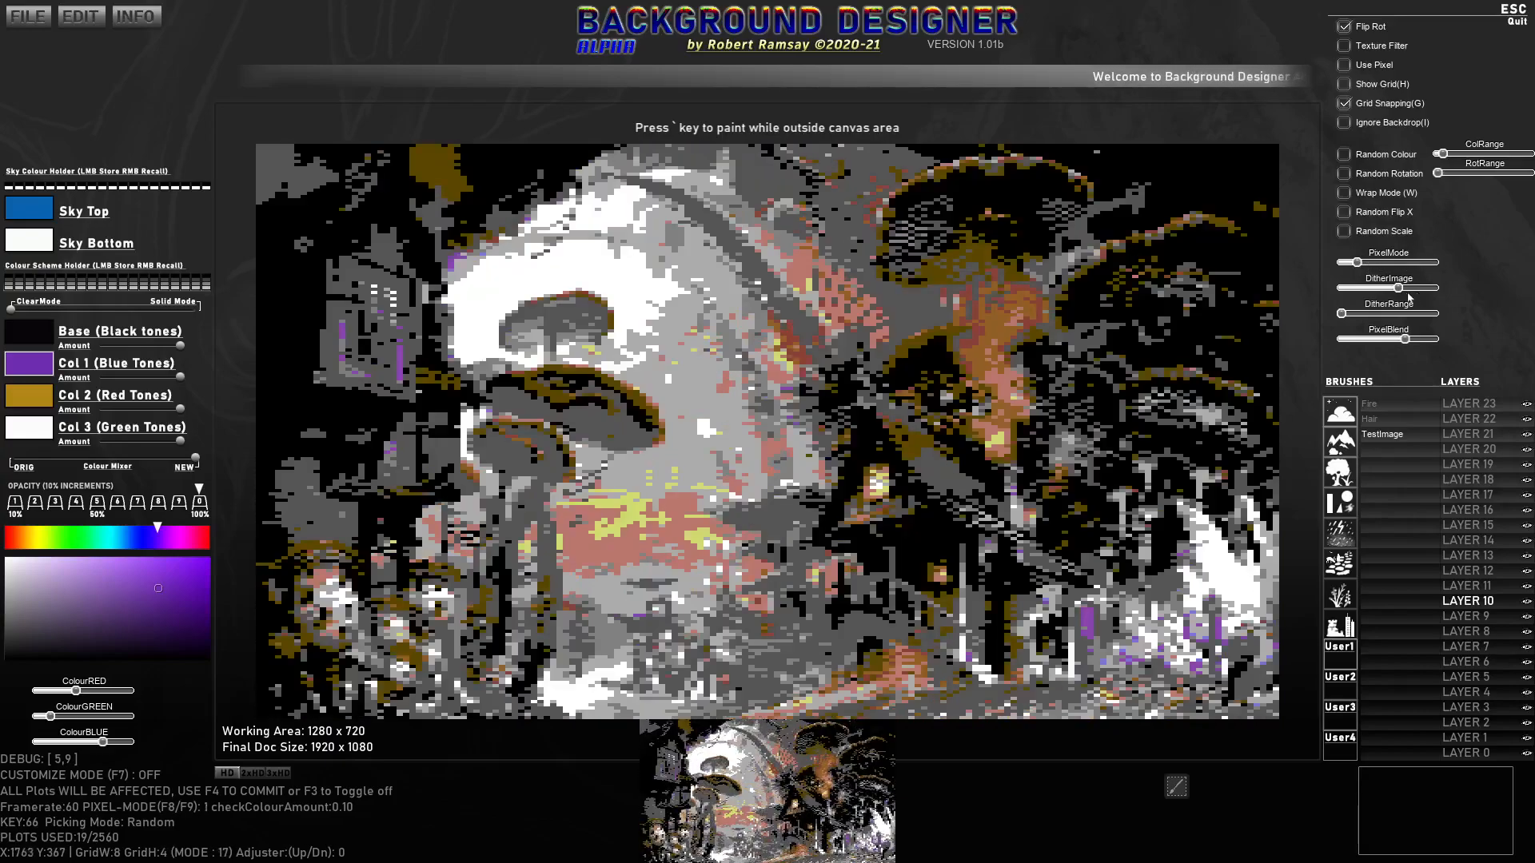
Step: Set DitherImage to its minimum with slightly more DitherRange, and raise PixelMode to about 40 percent for finer pixels
mouse_move(1348, 317)
left_mouse_down()
mouse_move(1379, 289)
mouse_move(1337, 289)
left_mouse_up()
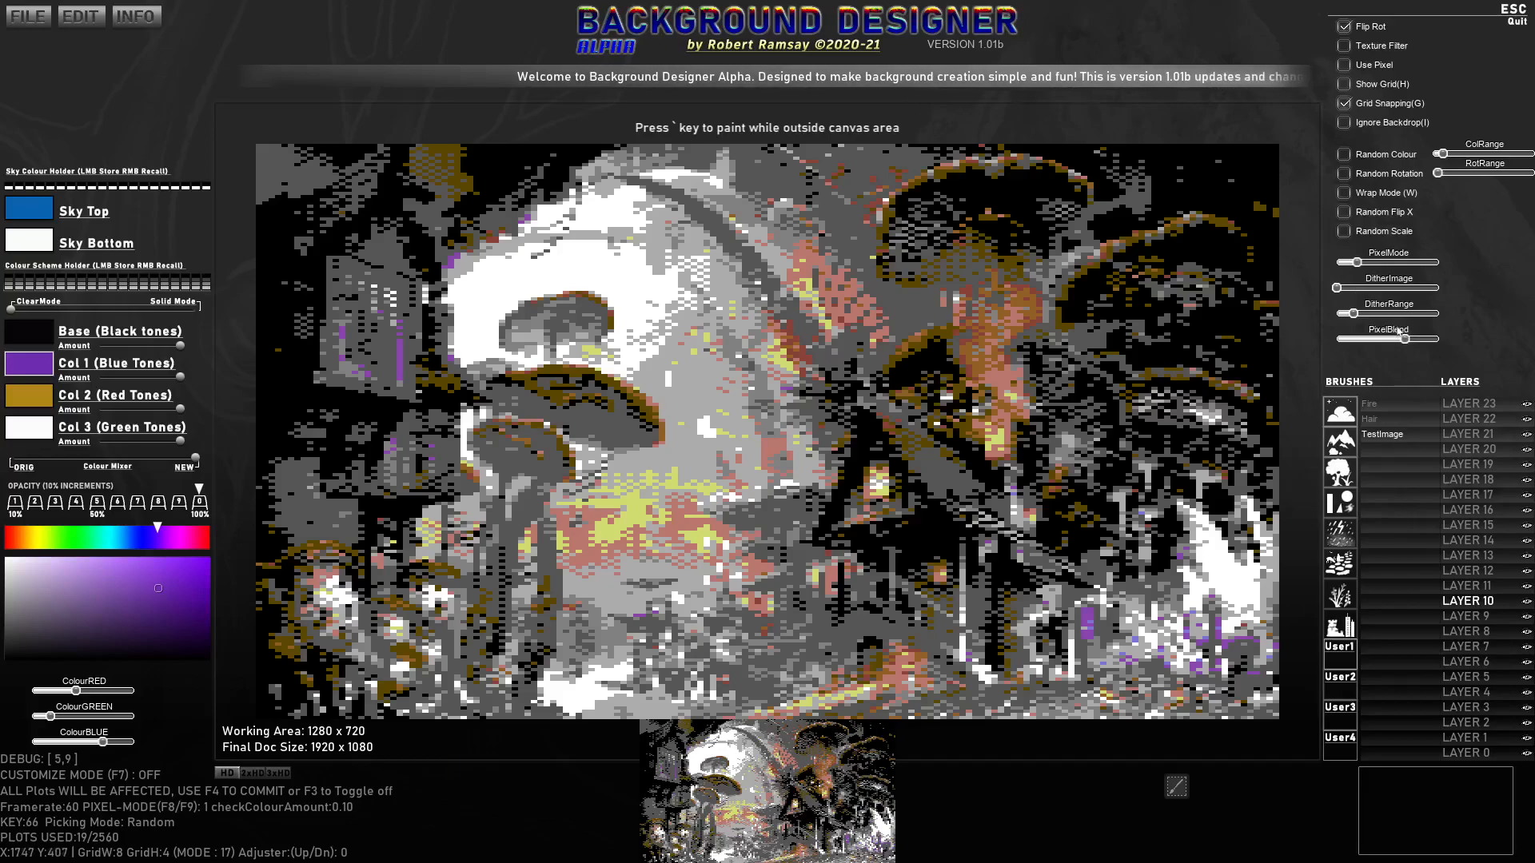
left_click_drag(1357, 260, 1373, 261)
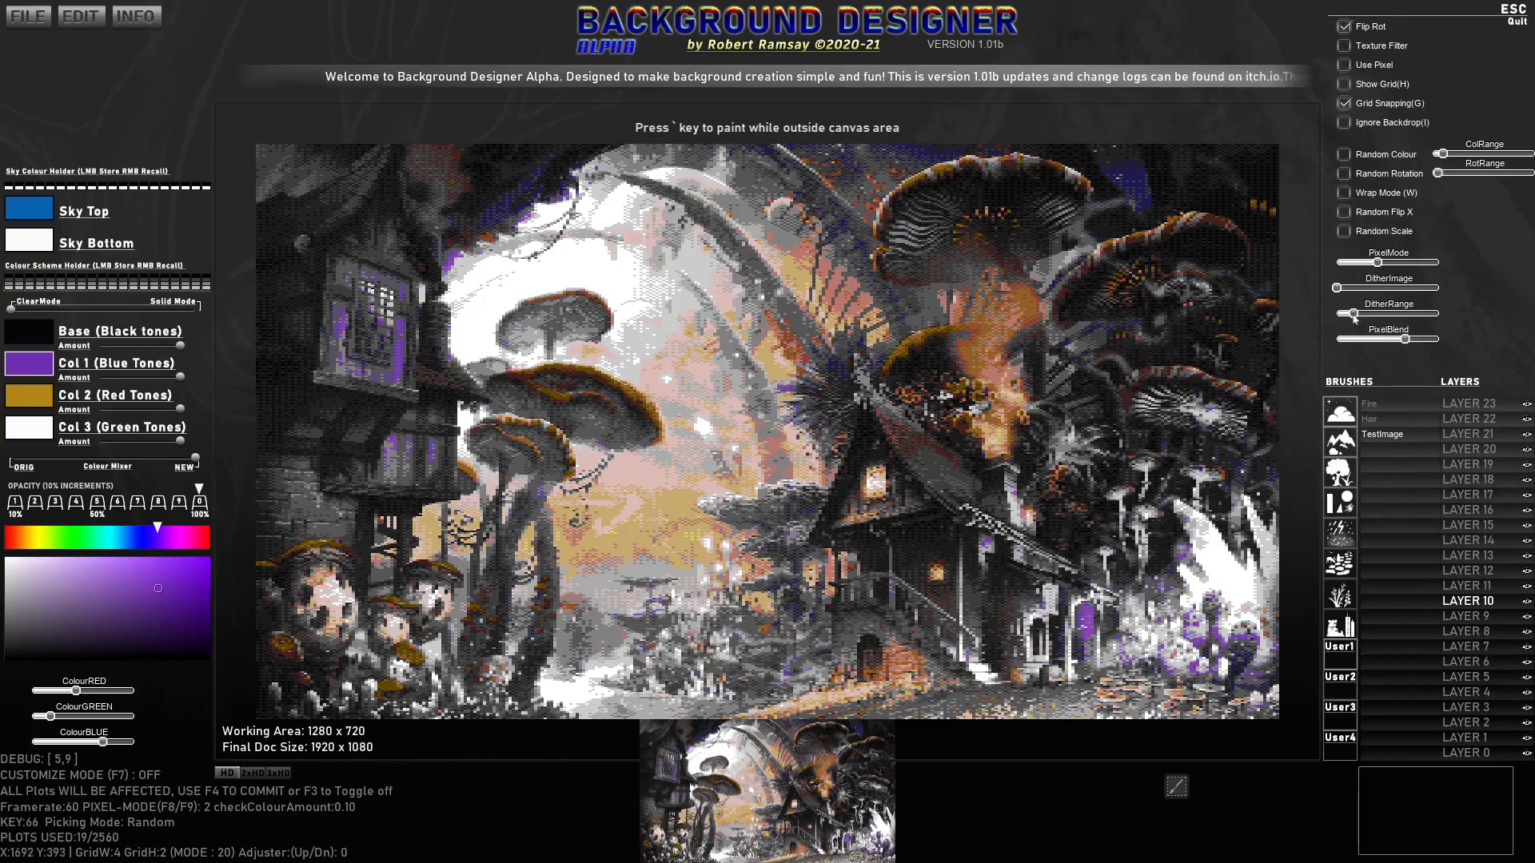
Step: Move the Colour Mixer nearly to ORIG and lower PixelBlend to about a third with slightly more DitherRange
mouse_move(1480, 604)
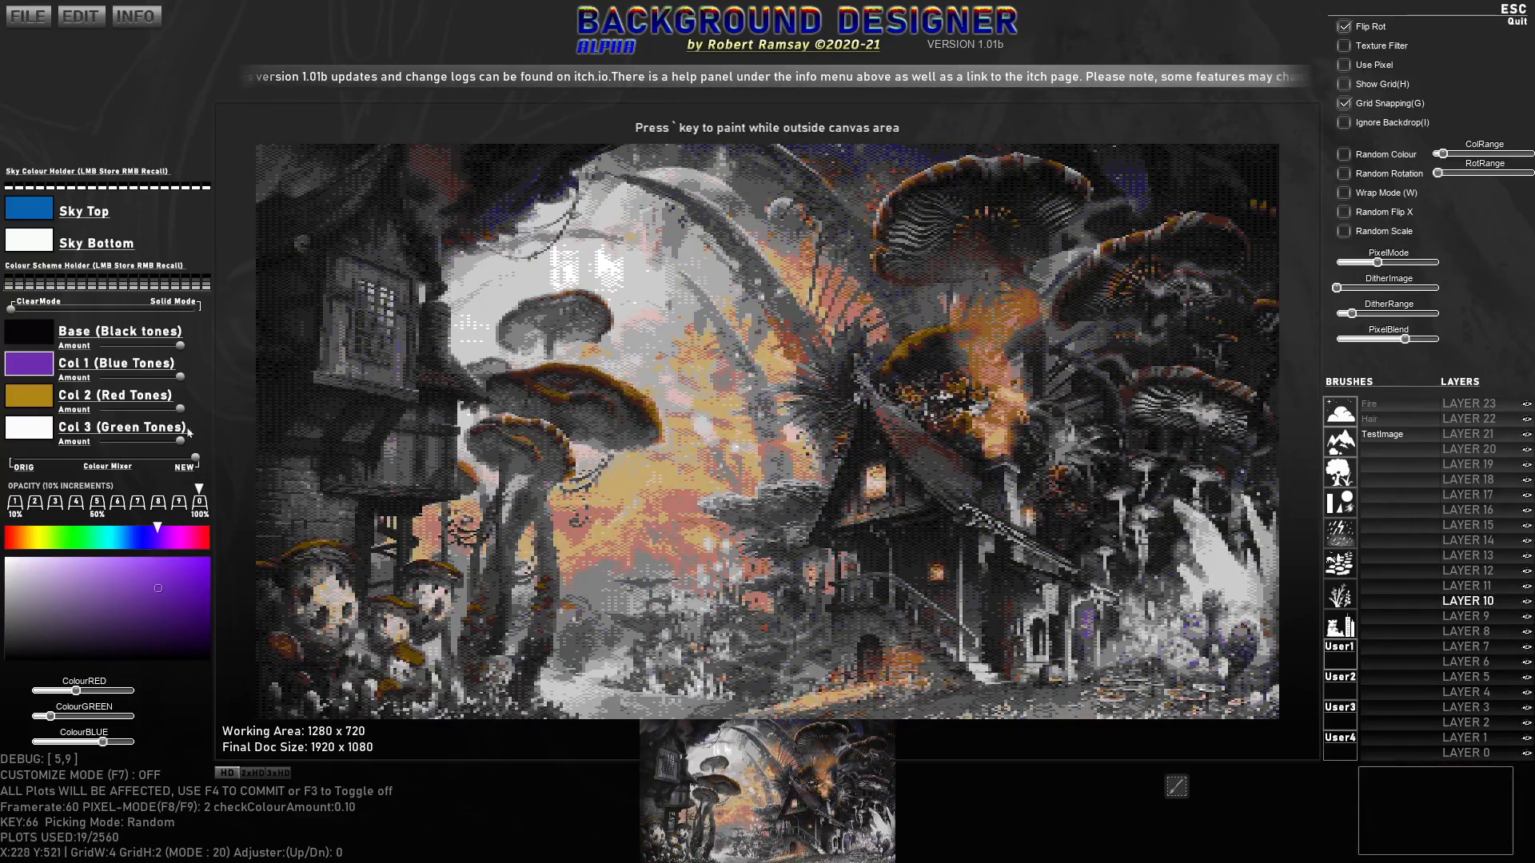
left_click_drag(192, 461, 30, 471)
mouse_move(1410, 337)
left_mouse_down()
mouse_move(1435, 339)
mouse_move(1344, 342)
mouse_move(1433, 349)
mouse_move(1405, 341)
left_mouse_up()
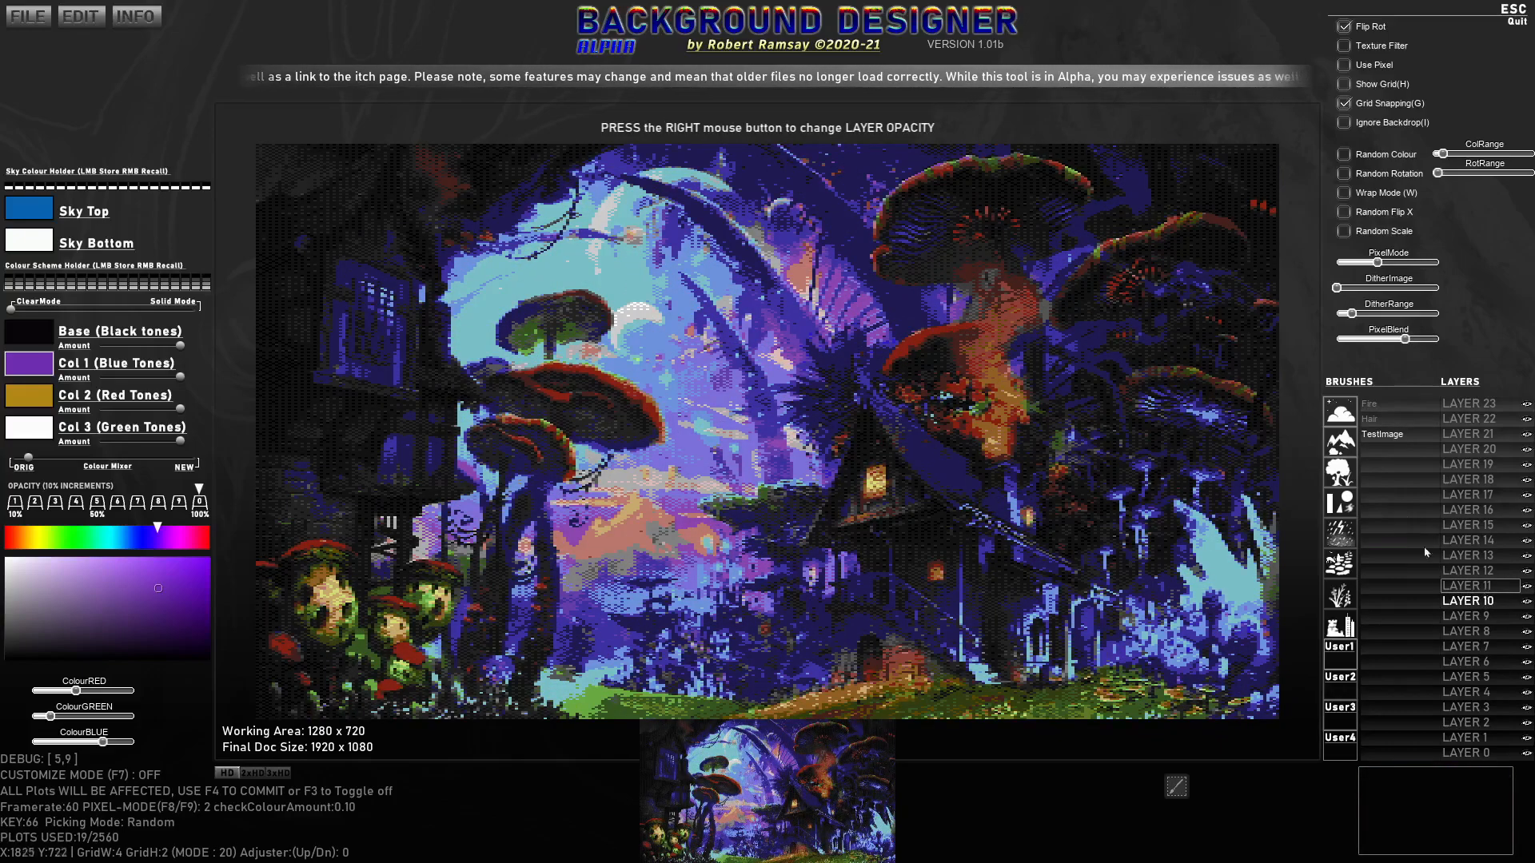
mouse_move(1336, 287)
left_mouse_down()
mouse_move(1383, 313)
mouse_move(1439, 314)
mouse_move(1357, 313)
mouse_move(1370, 339)
left_mouse_up()
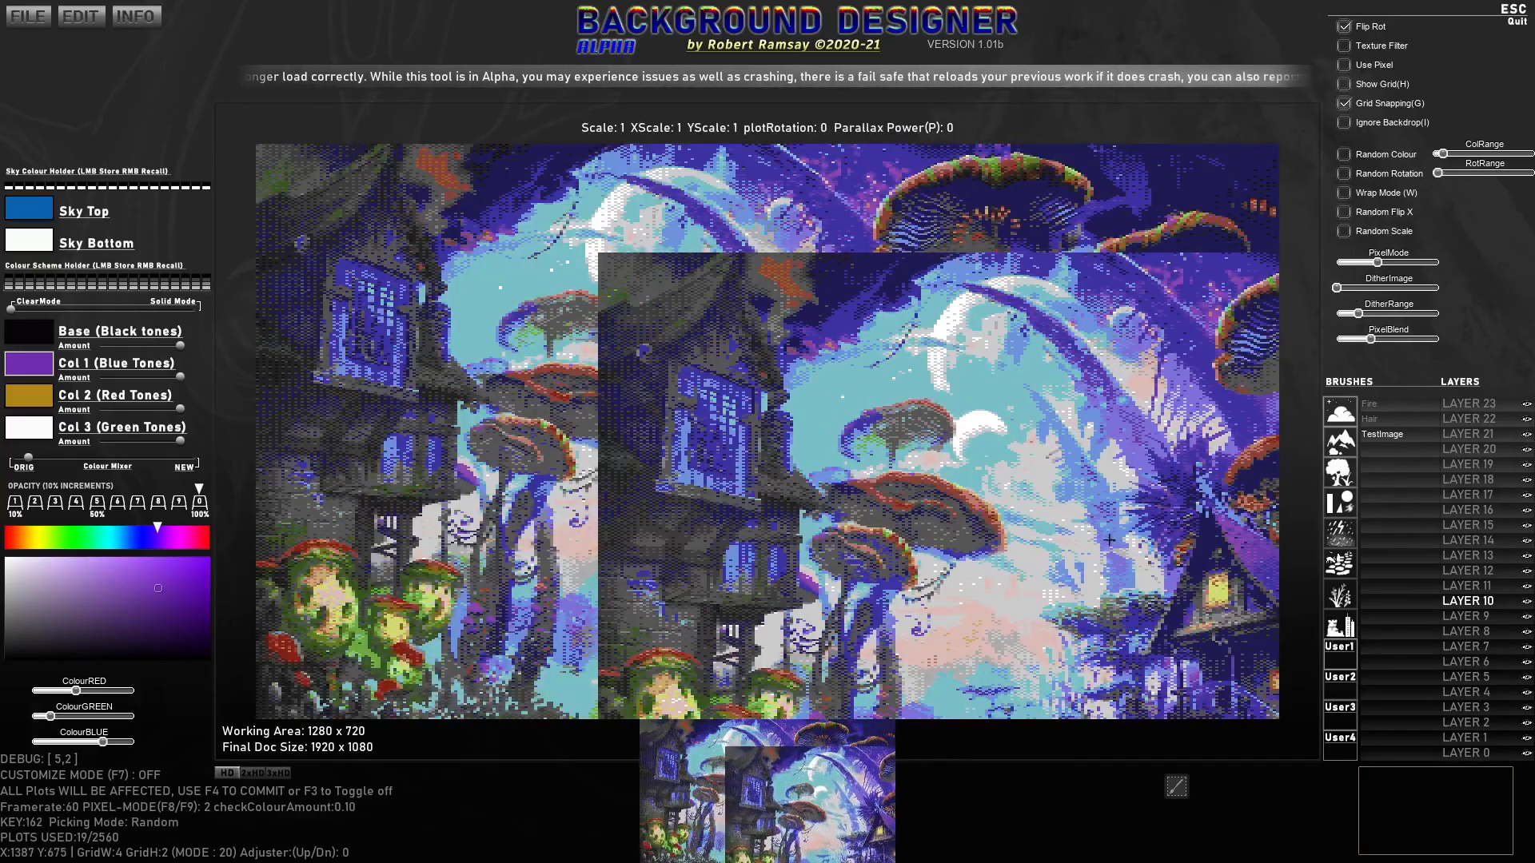
Step: Save the full merged image to the Desktop as PixelArtStyleTest
key("ctrl+s")
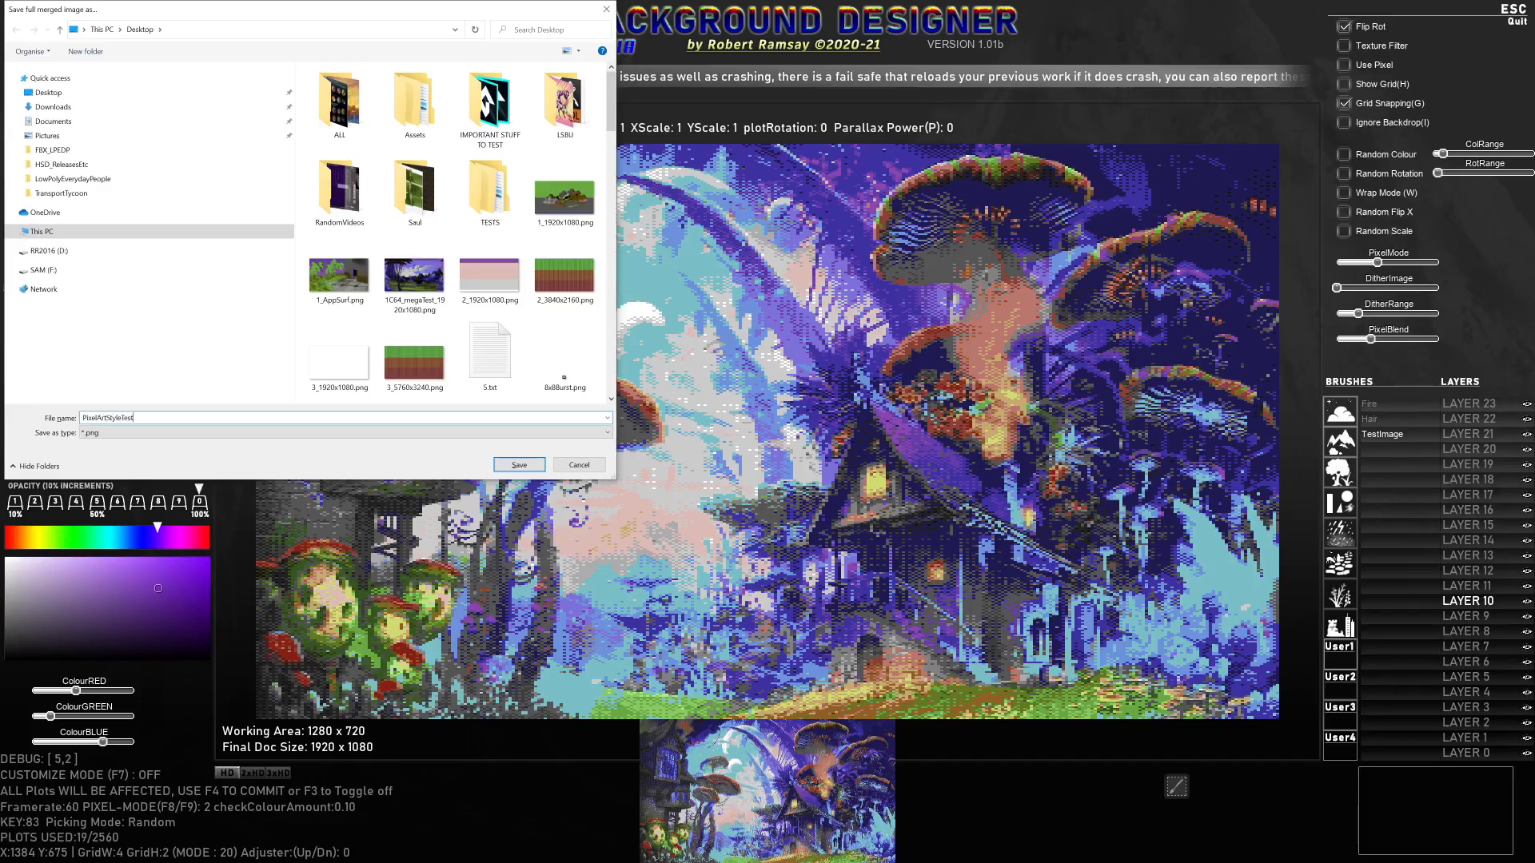
key("Return")
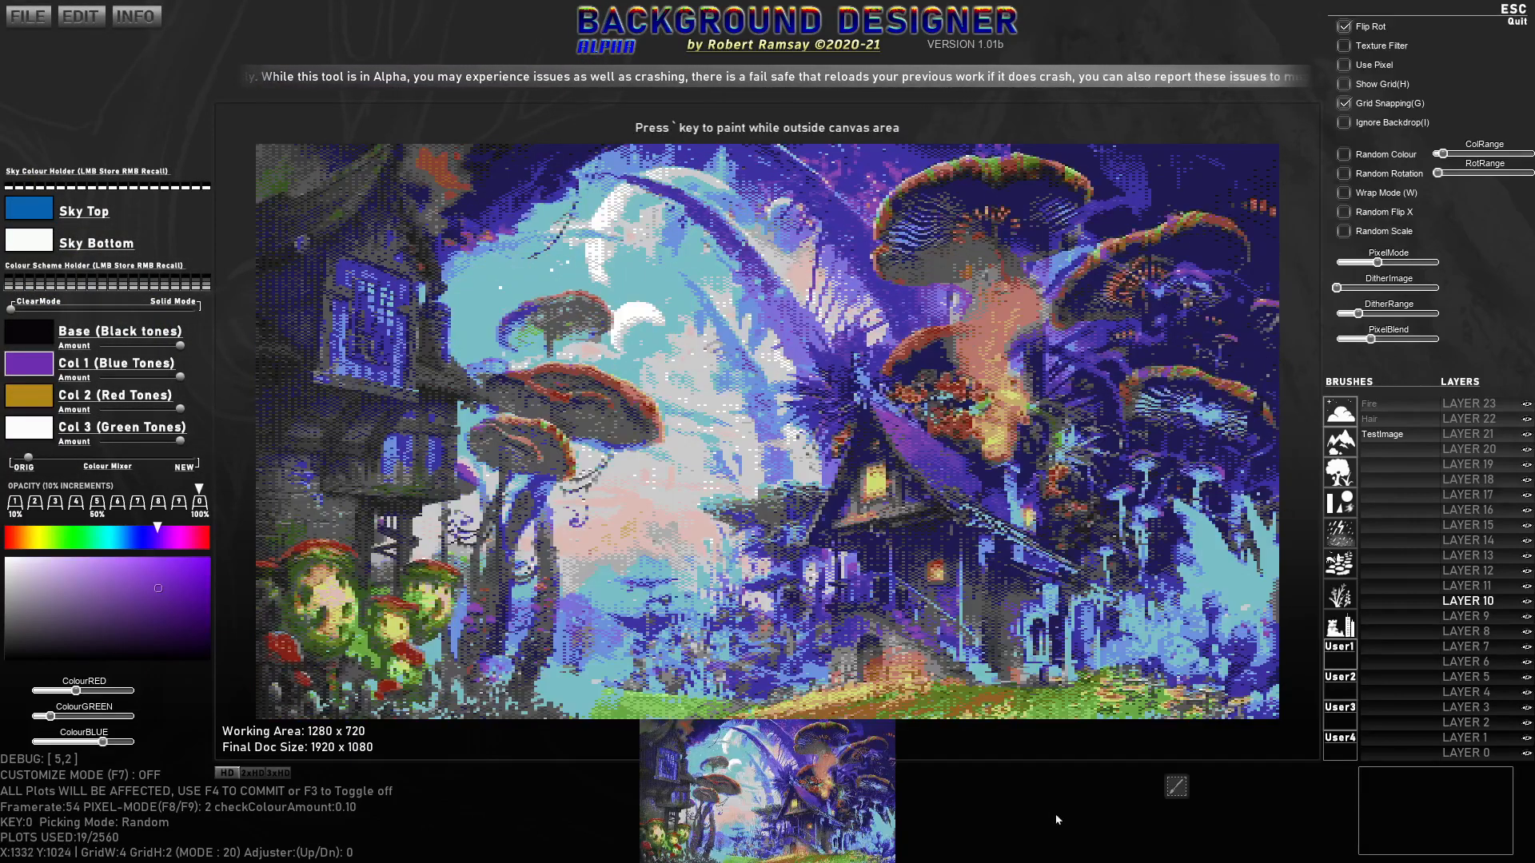
Step: Switch to Photoshop and browse the Desktop files for the exported pixel-art image, then close the file browser
key("alt+Tab")
left_click(591, 555)
key("alt+Tab")
left_click(33, 8)
left_click(48, 32)
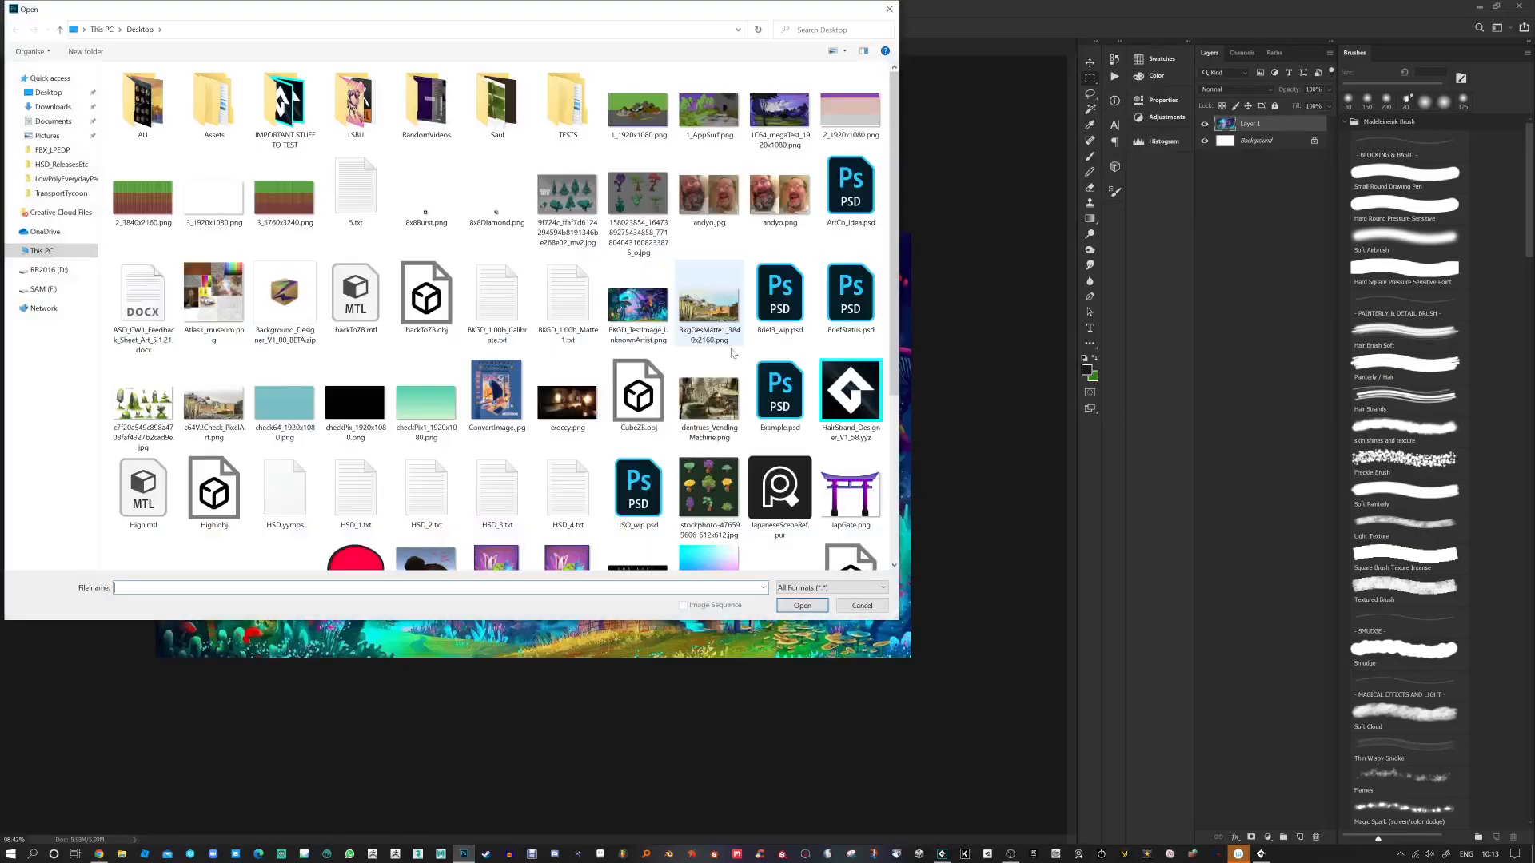
scroll(769, 520, "down", 3)
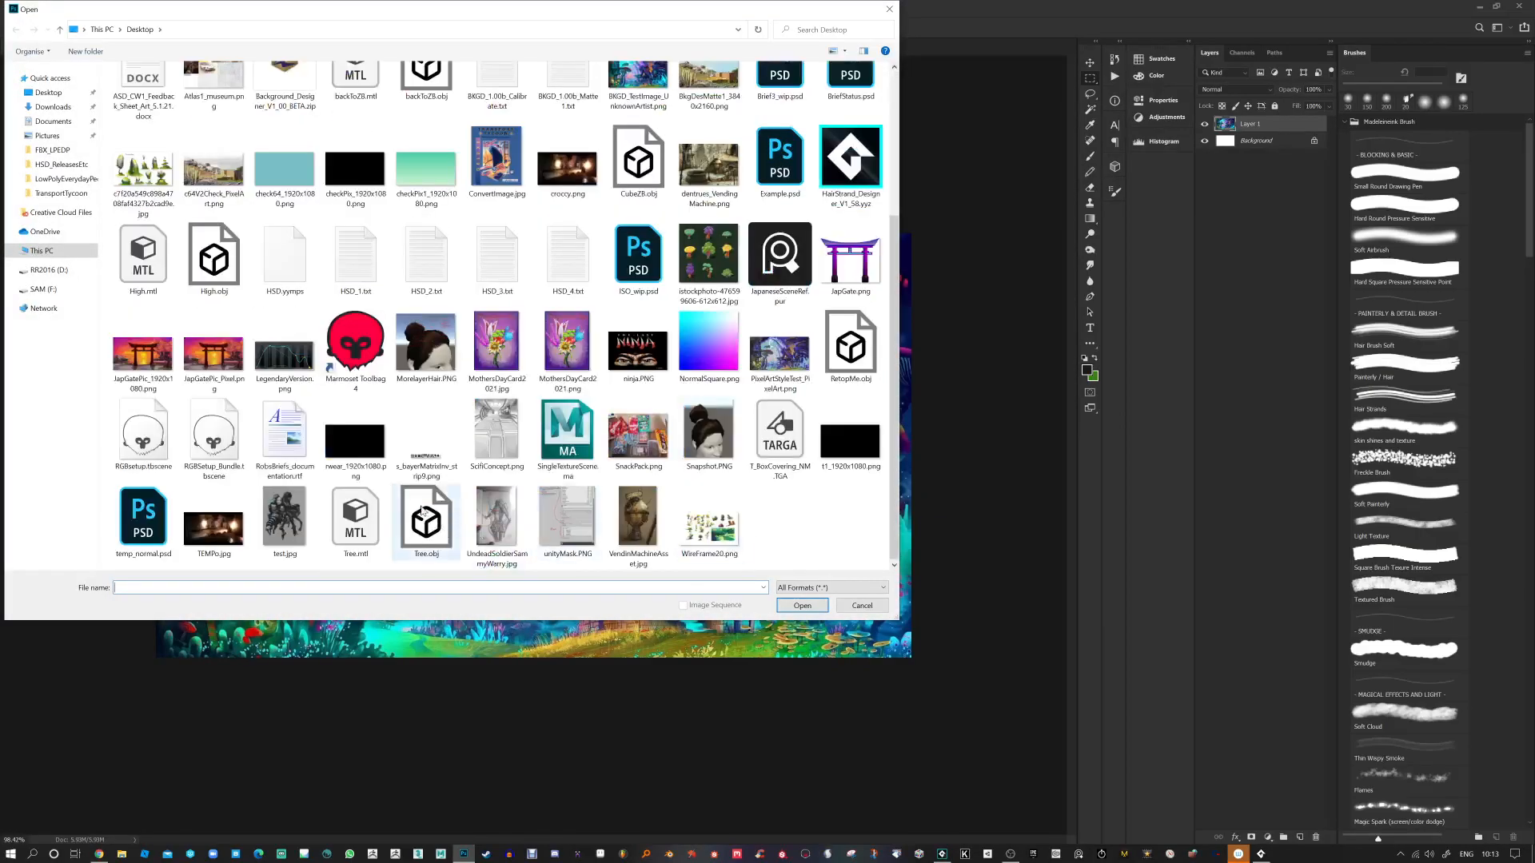
scroll(424, 499, "up", 3)
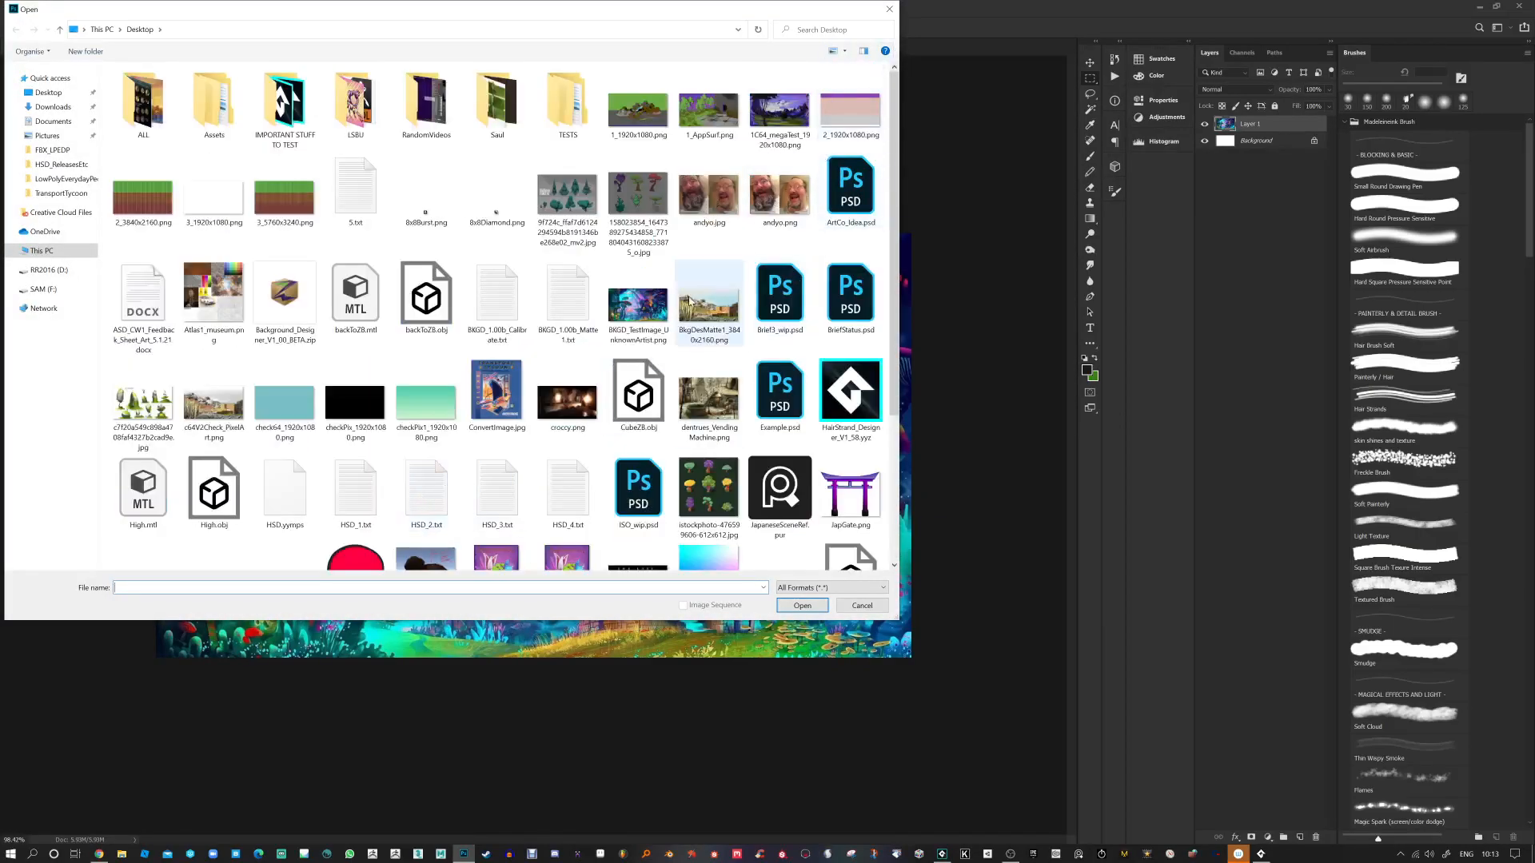
left_click(638, 307)
scroll(627, 408, "down", 3)
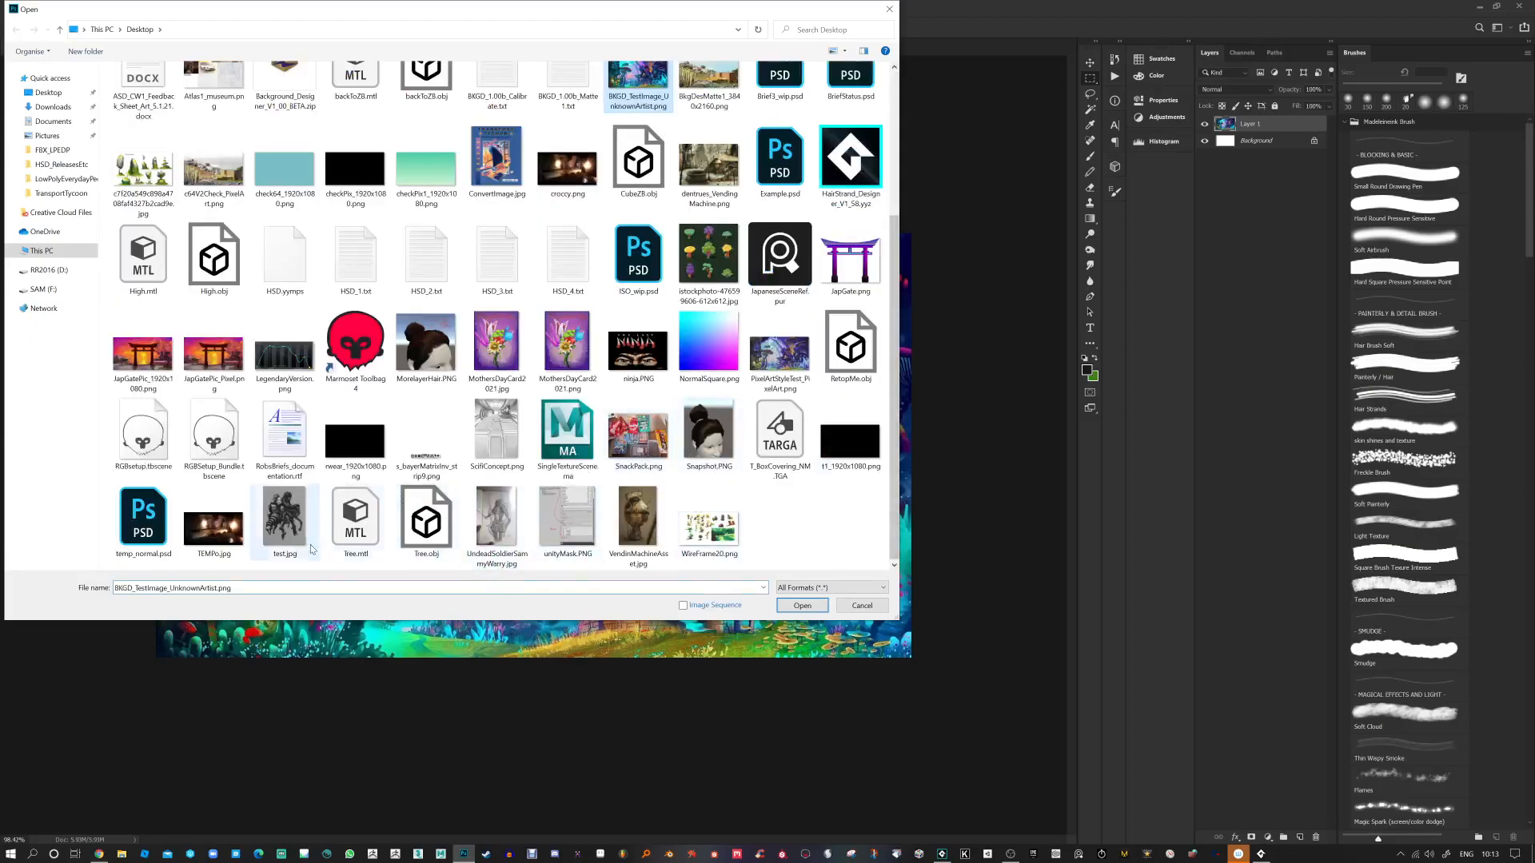
scroll(295, 506, "up", 3)
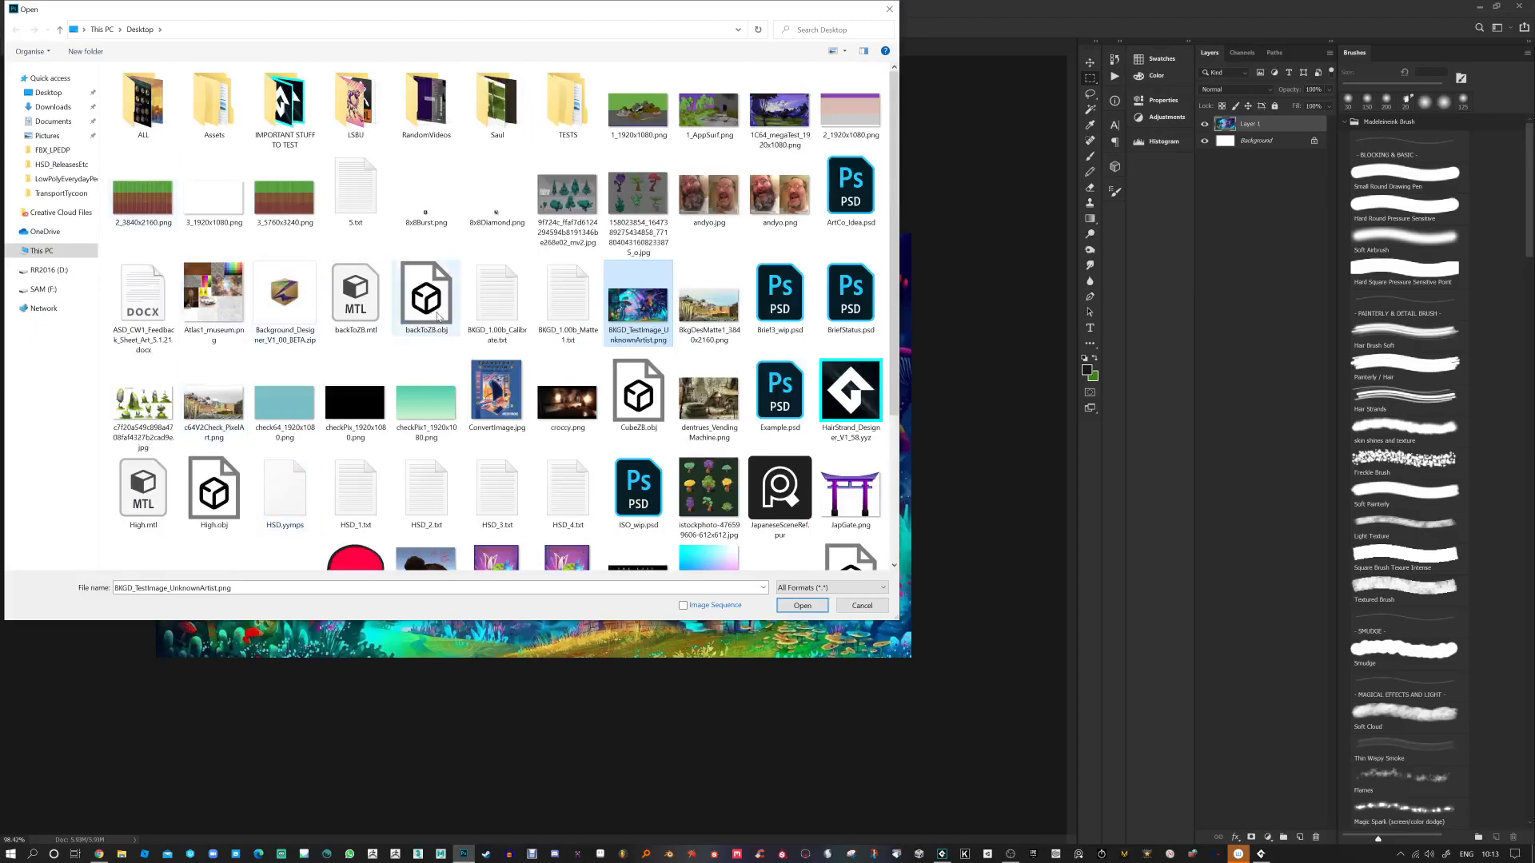
scroll(438, 317, "down", 3)
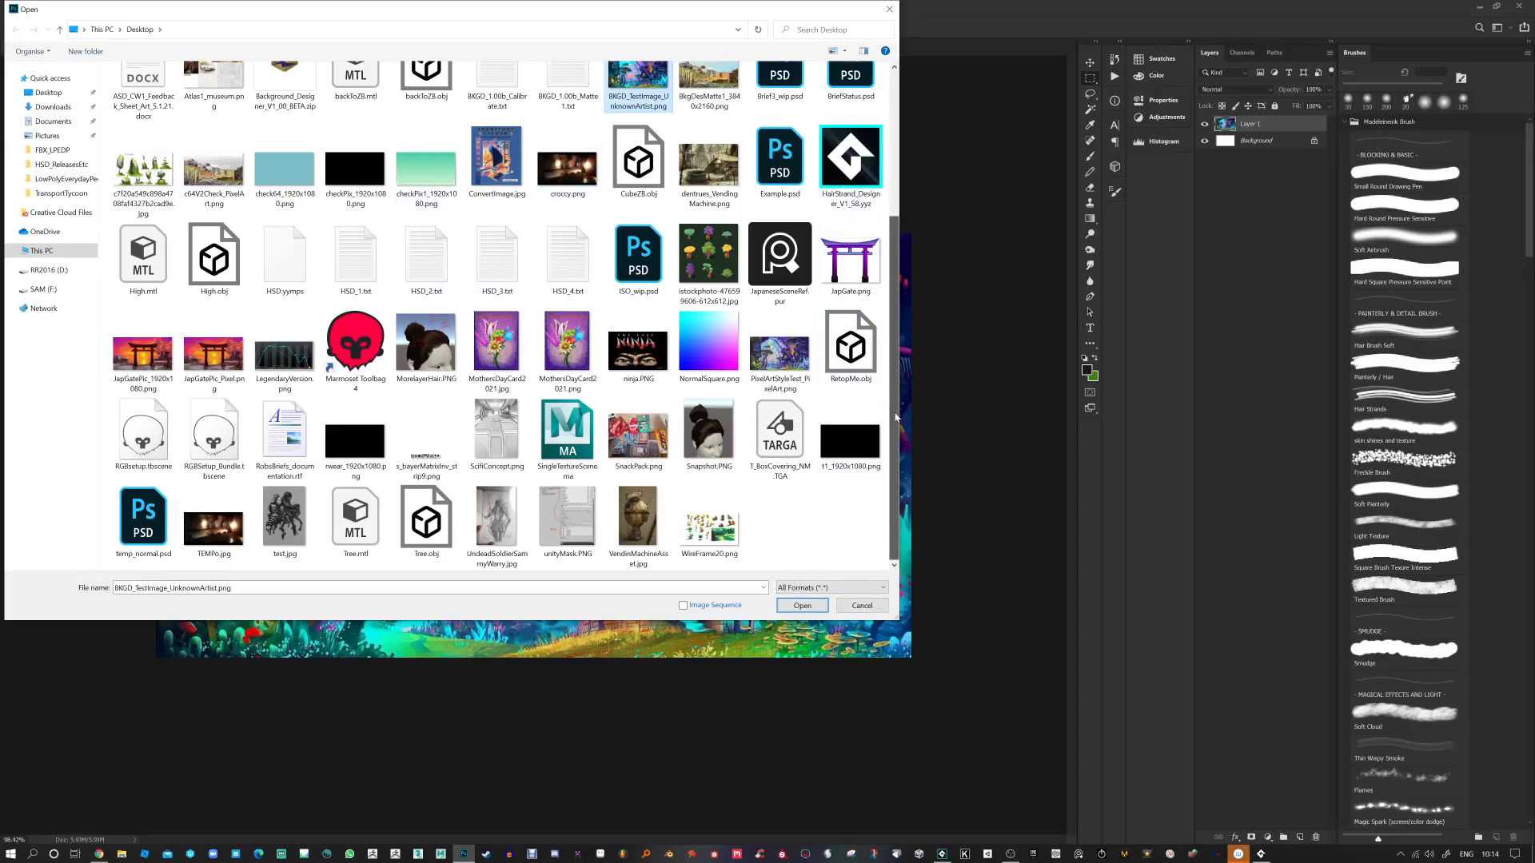
scroll(896, 418, "up", 5)
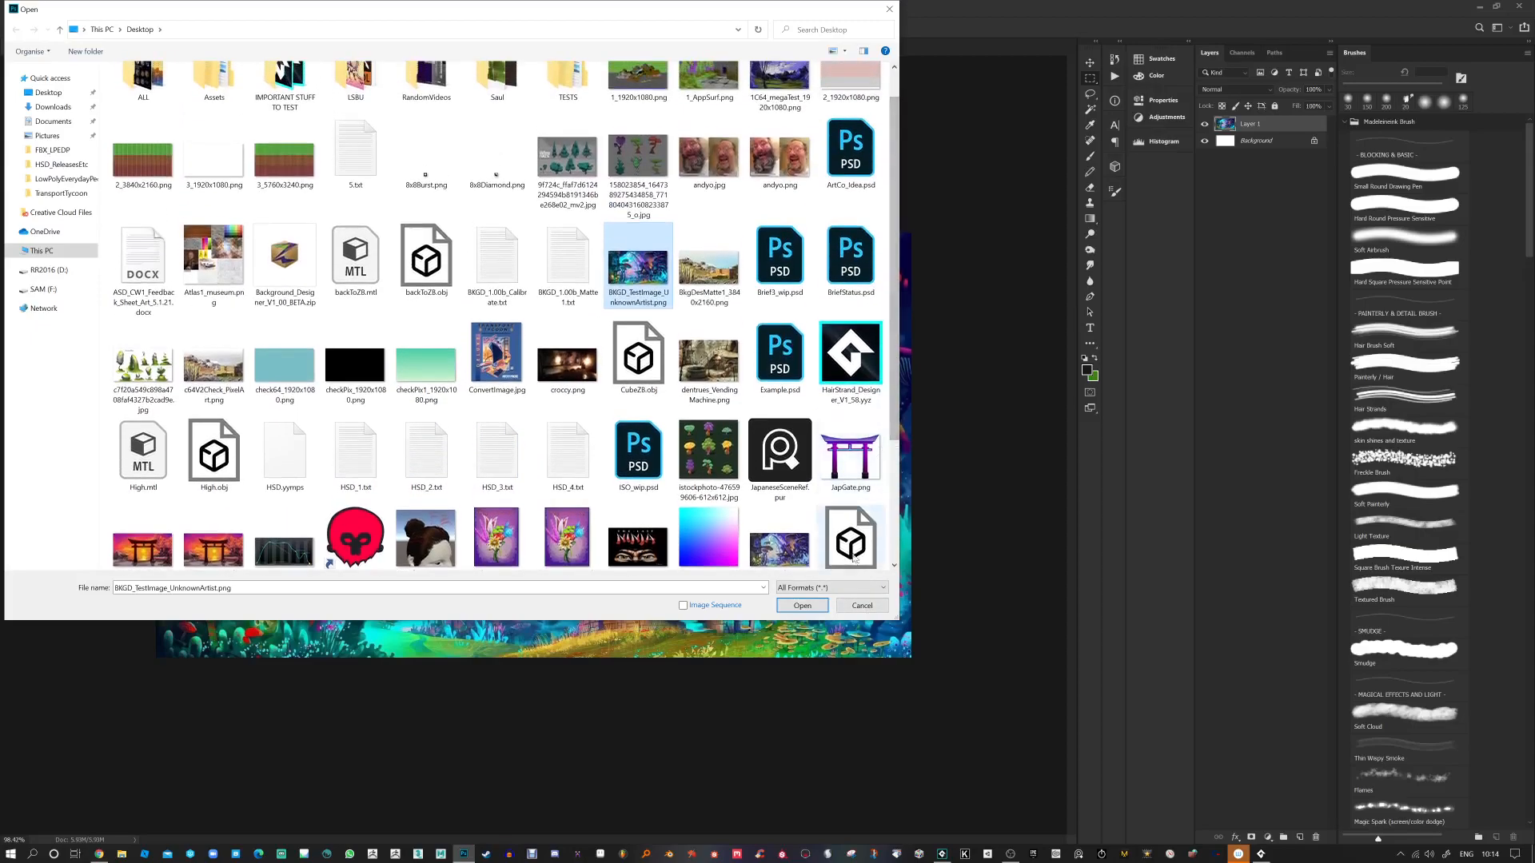
left_click(862, 605)
Step: Switch back to Background Designer and save the full merged image to the Desktop as a_testPixel
key("alt+Tab")
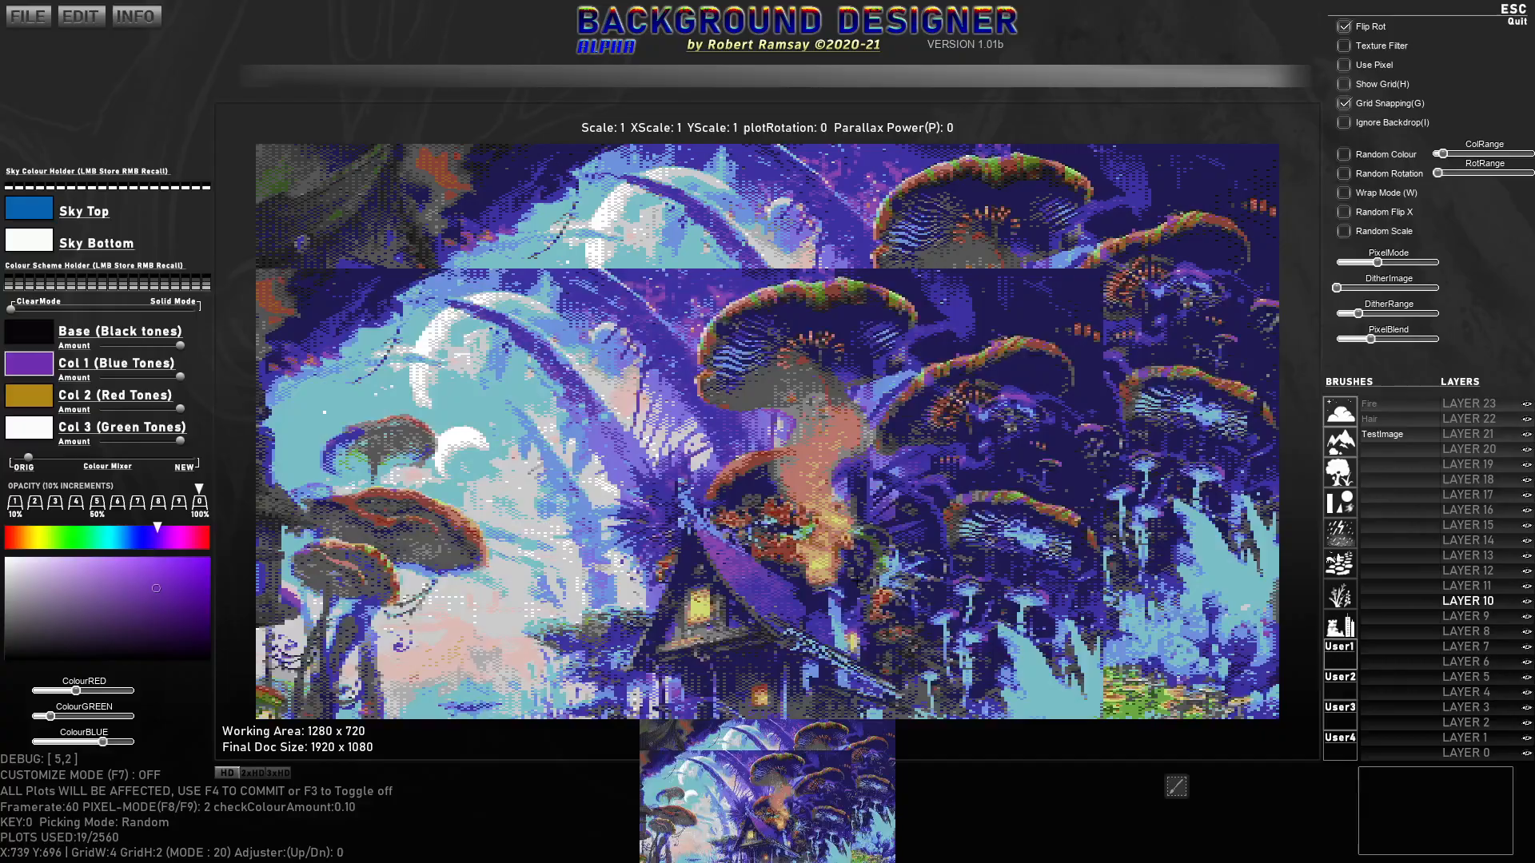
key("ctrl+s")
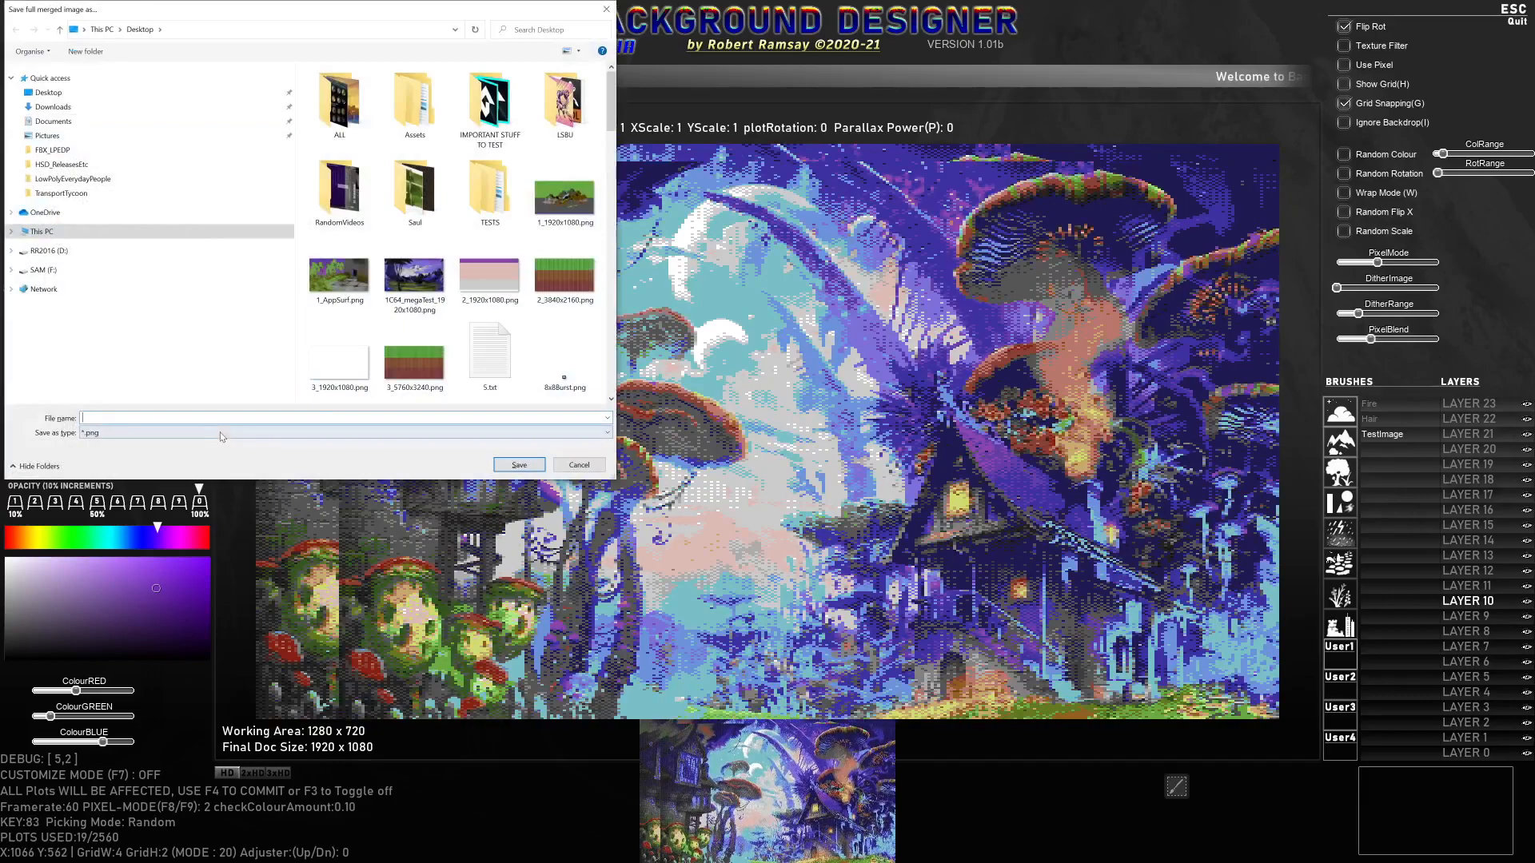
left_click_drag(611, 112, 632, 285)
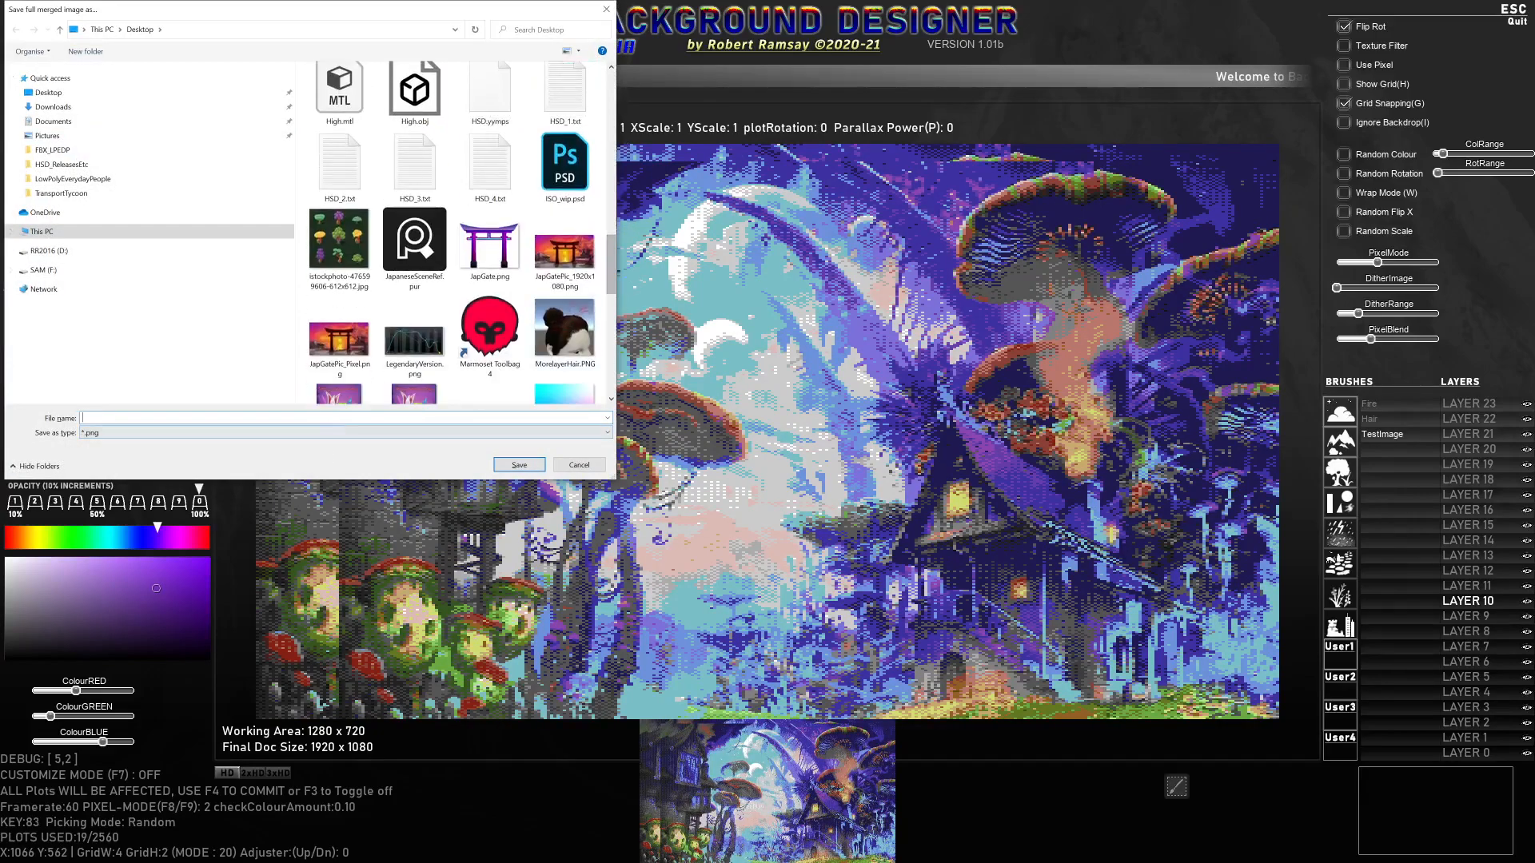
type("testPixel")
key("Return")
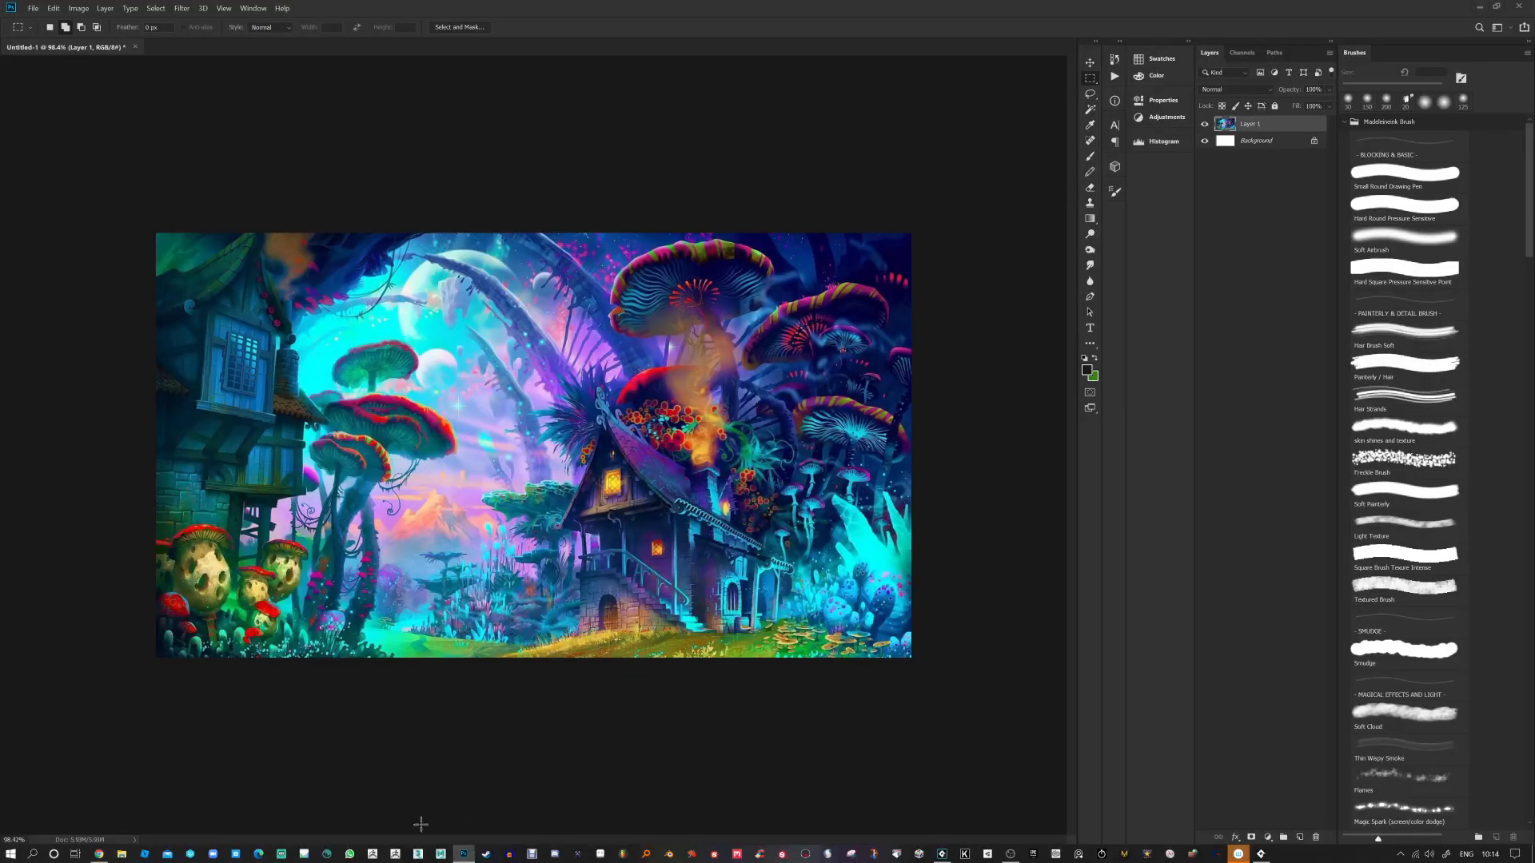
Step: Switch to Photoshop and open a_testPixel_PixelArt.png from the Desktop
left_click(463, 854)
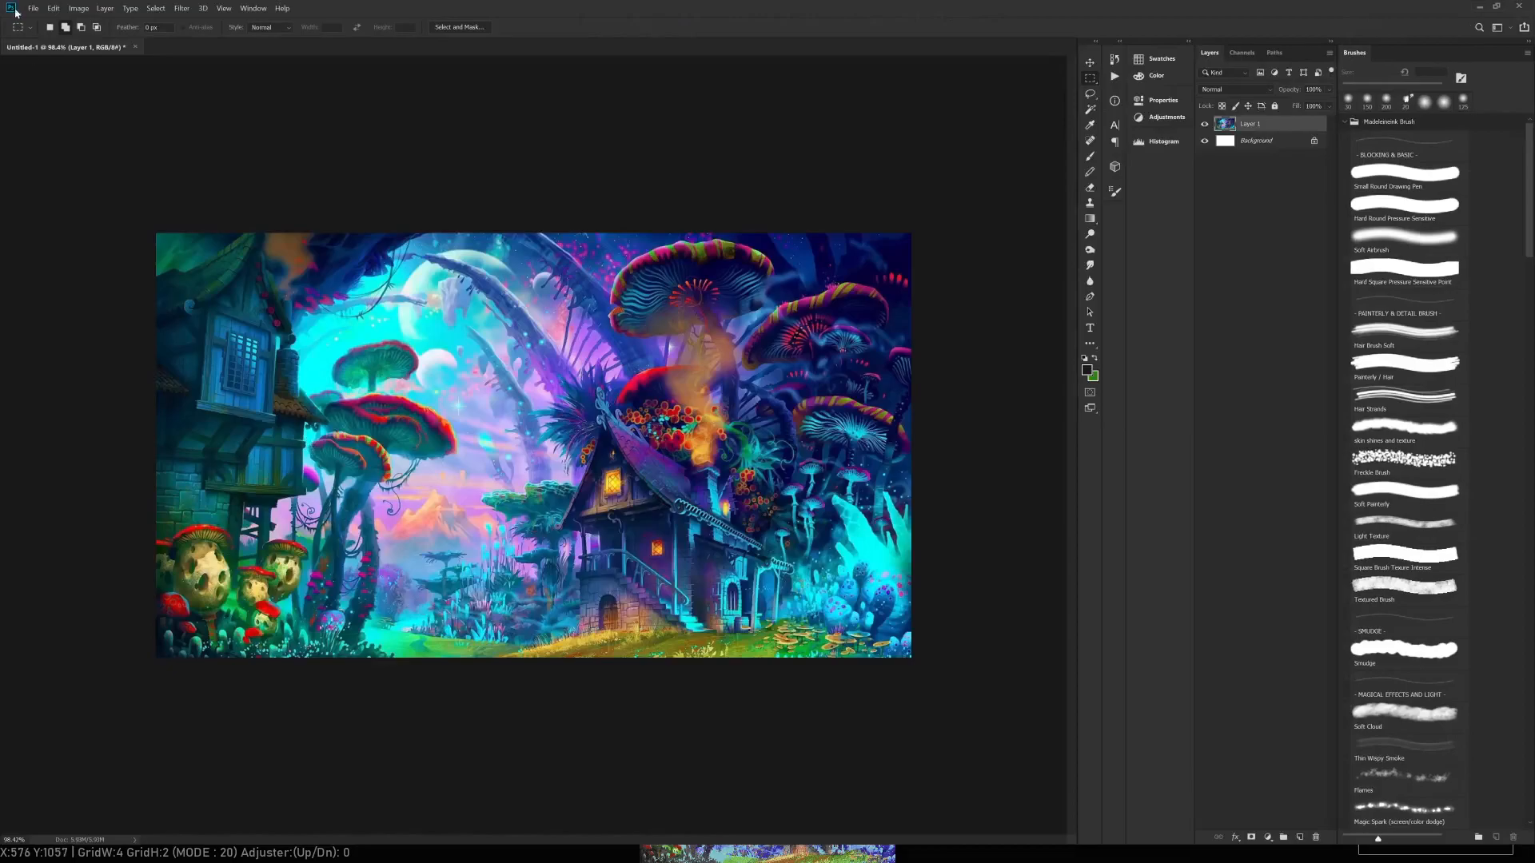
left_click(33, 8)
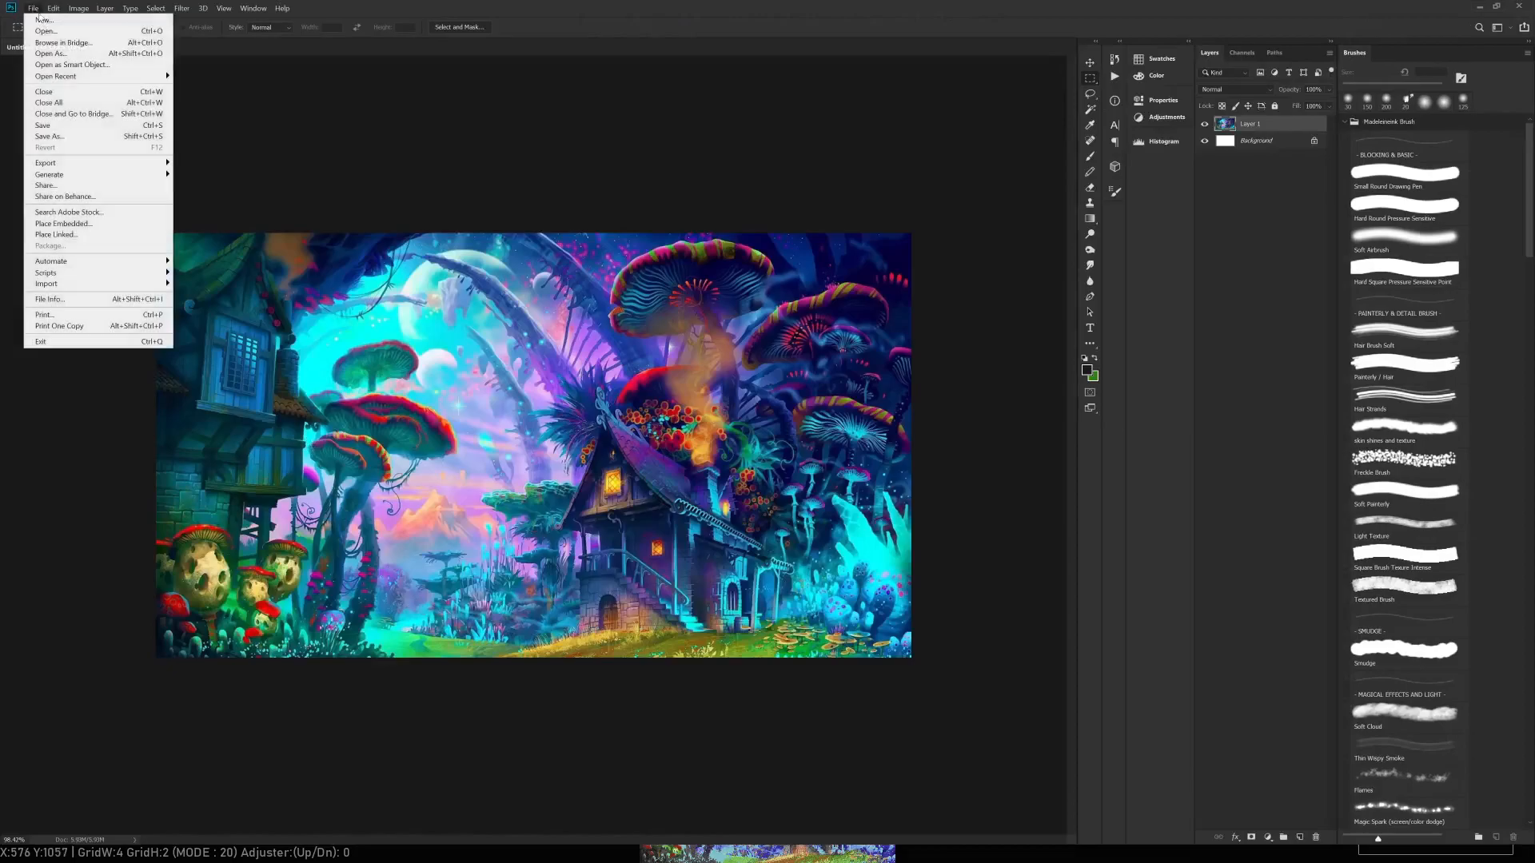
left_click(46, 32)
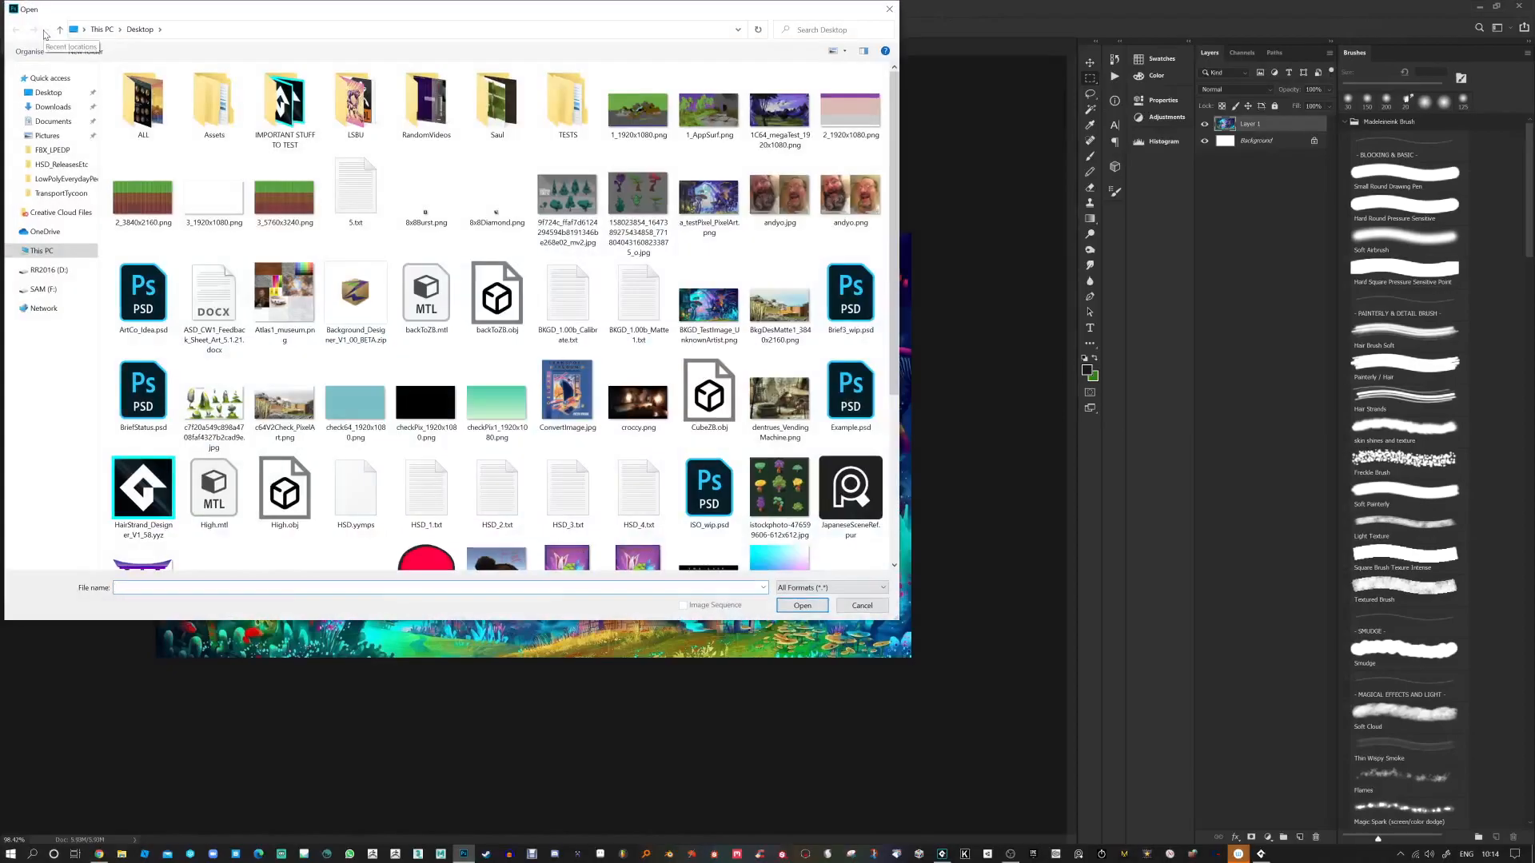
left_click(709, 199)
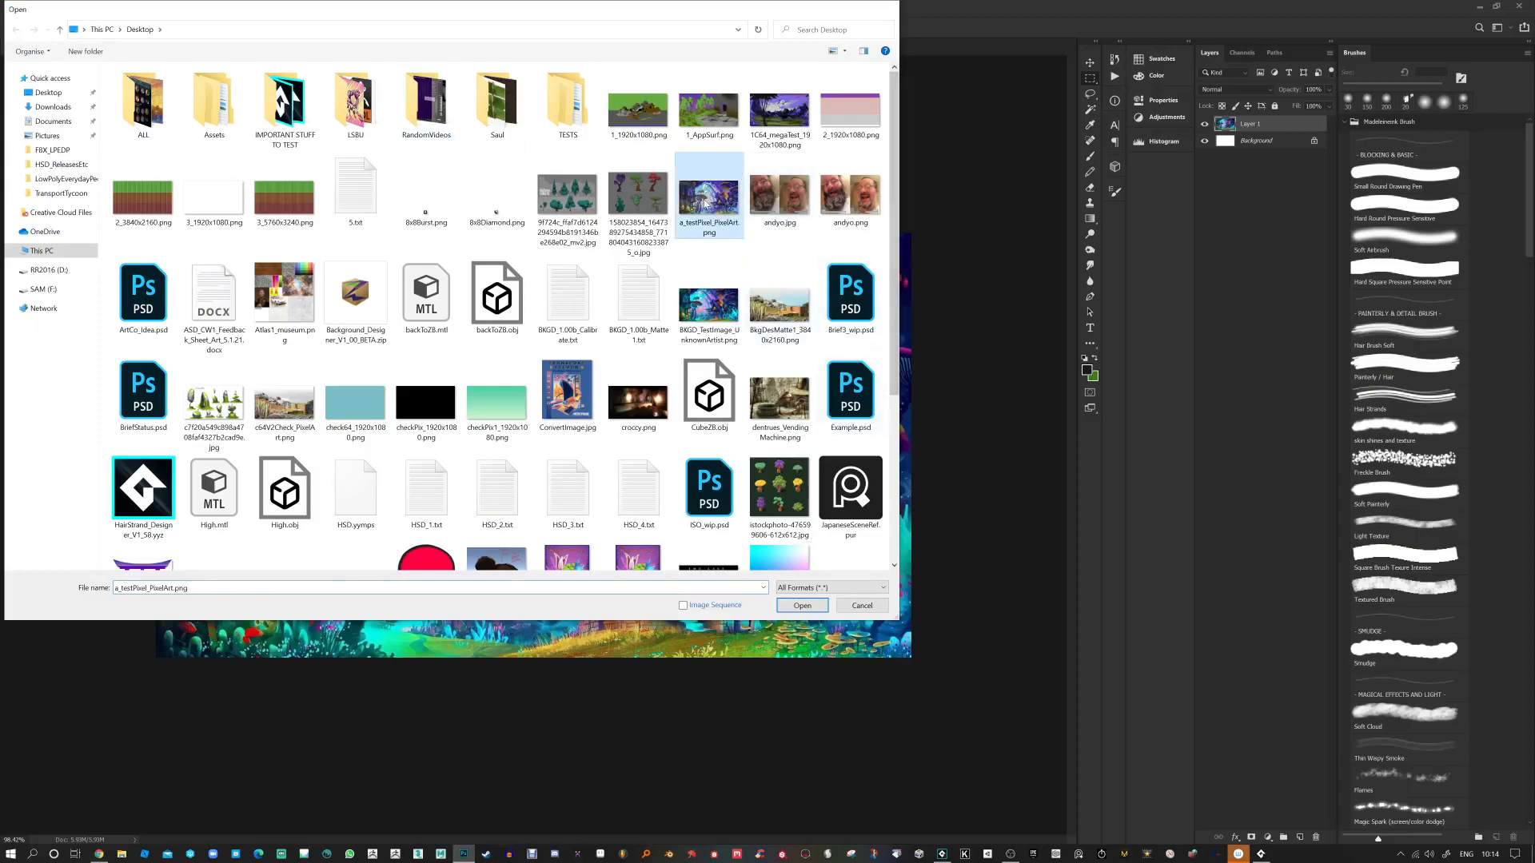
double_click(702, 198)
scroll(431, 362, "up", 4)
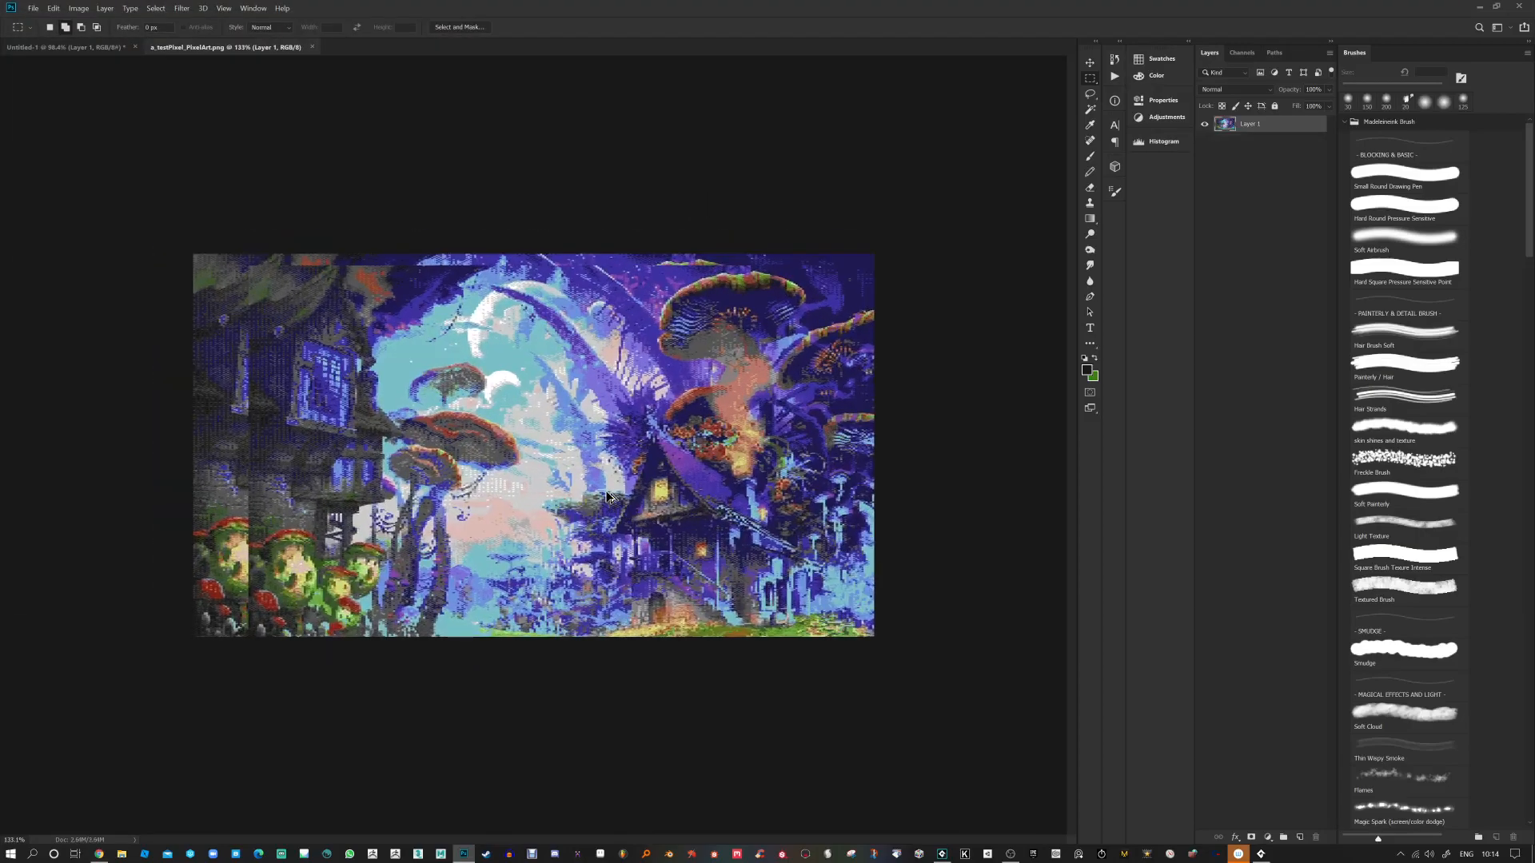
Step: Try enlarging the image to 1920 × 1080 pixels with Bilinear resampling, and undo the resize
left_click(79, 8)
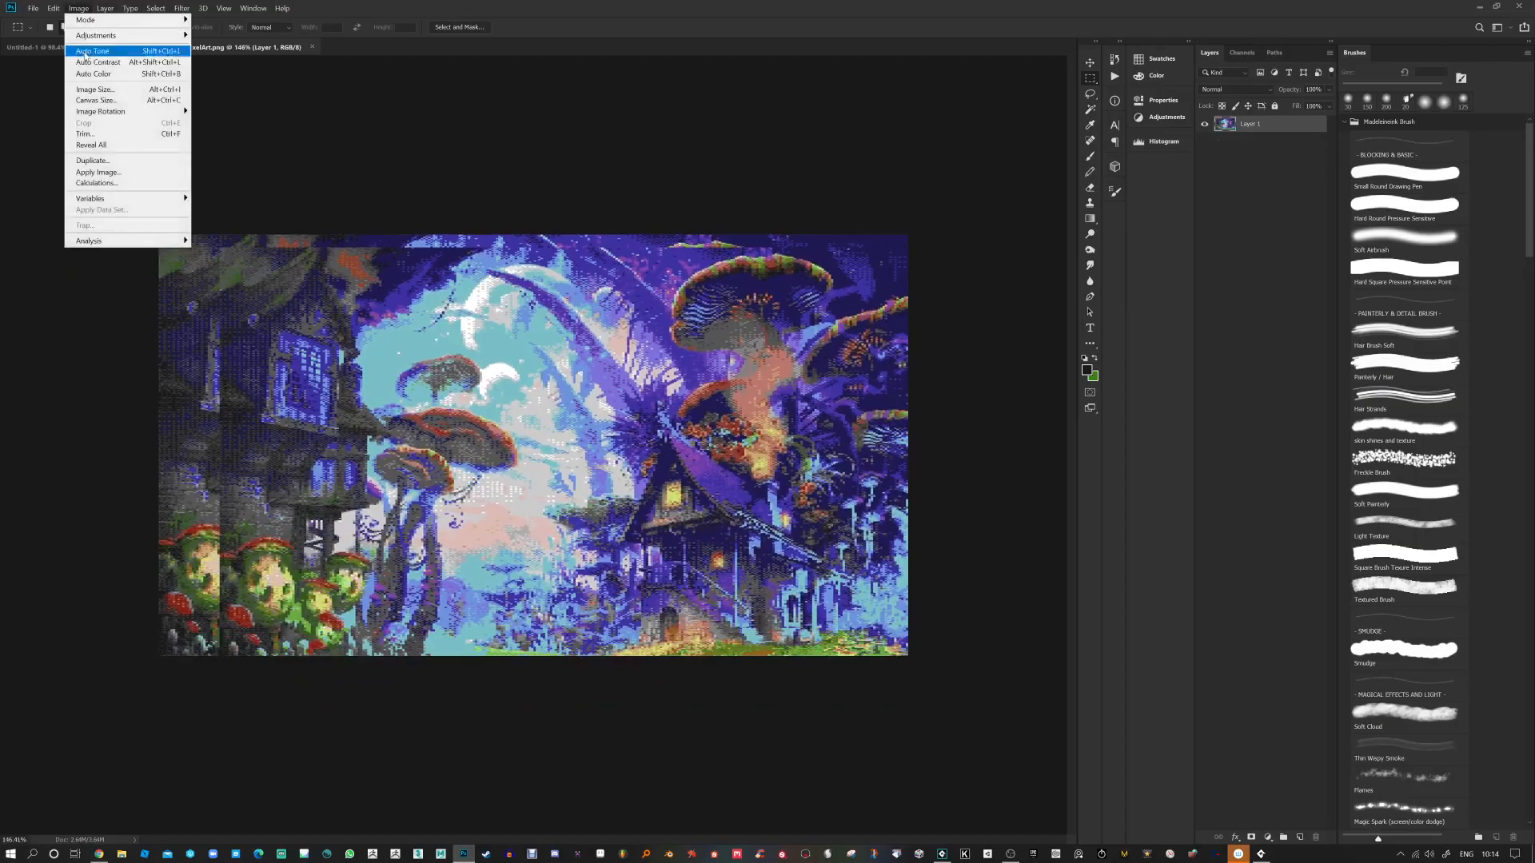
left_click(96, 90)
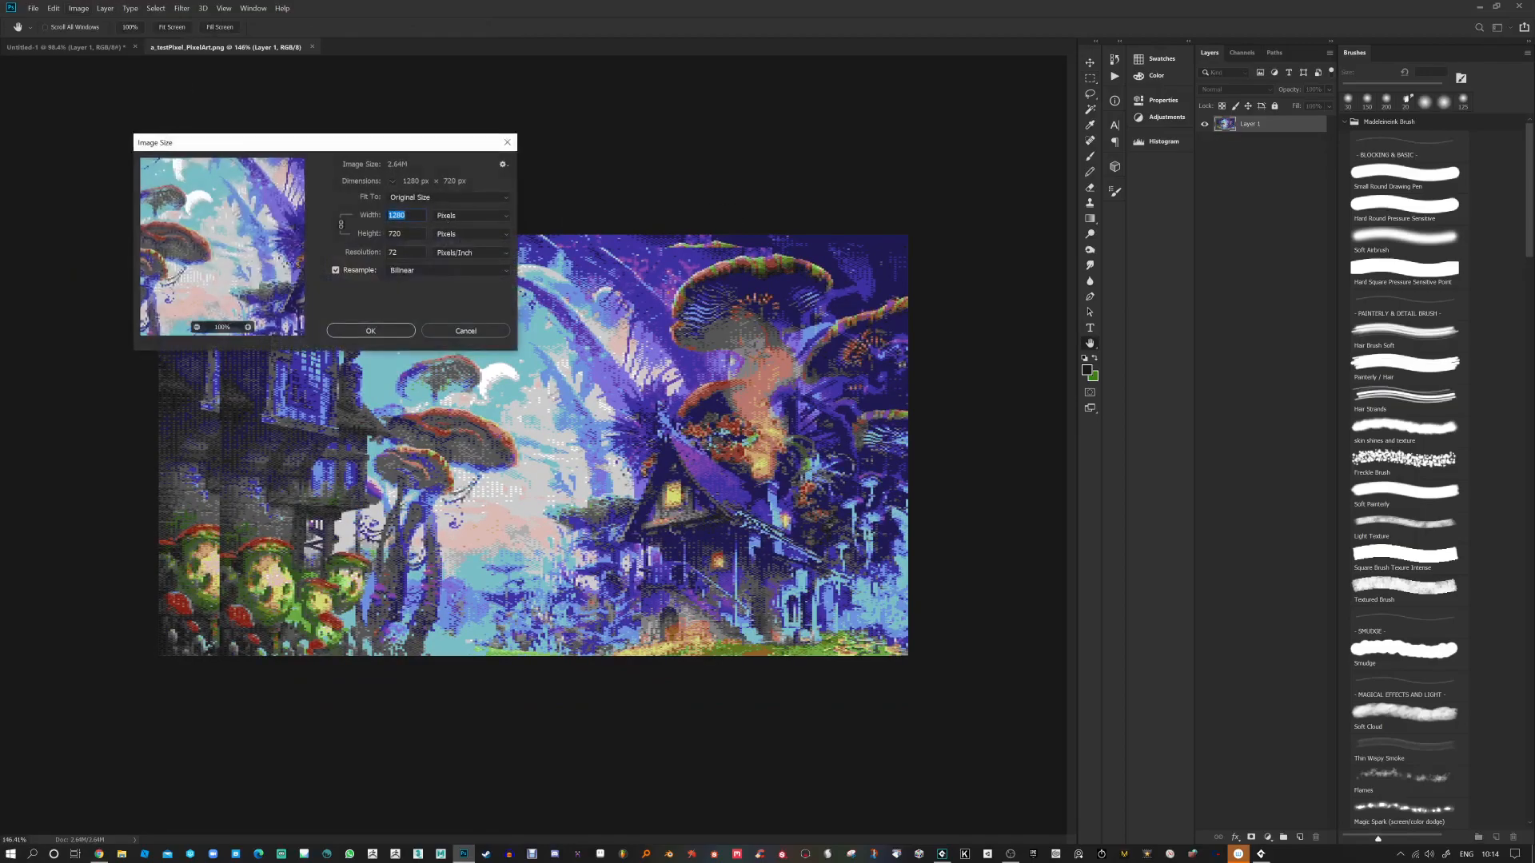
type("1920")
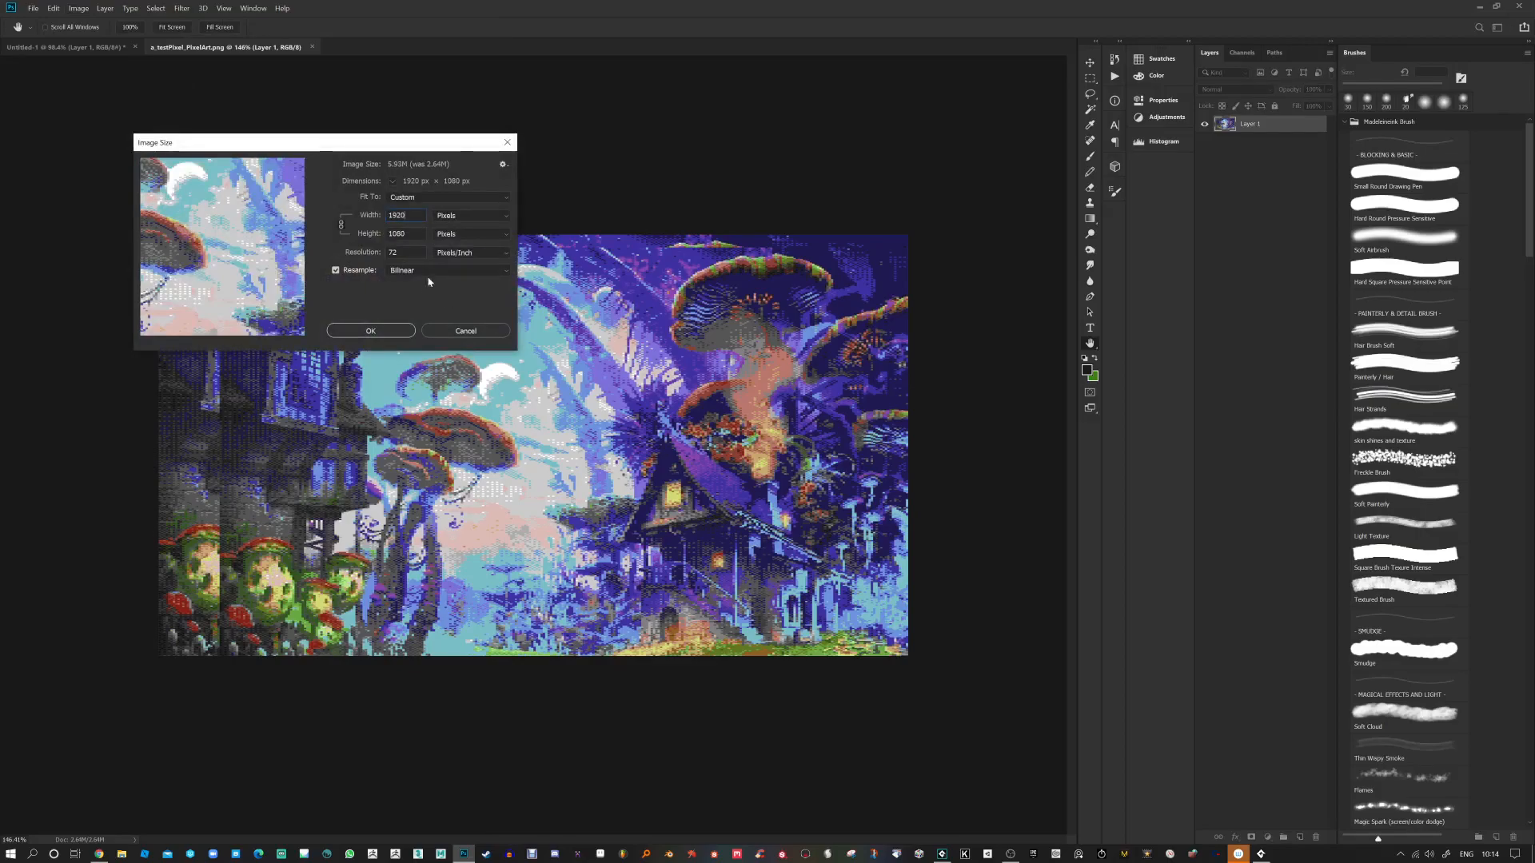
left_click(375, 331)
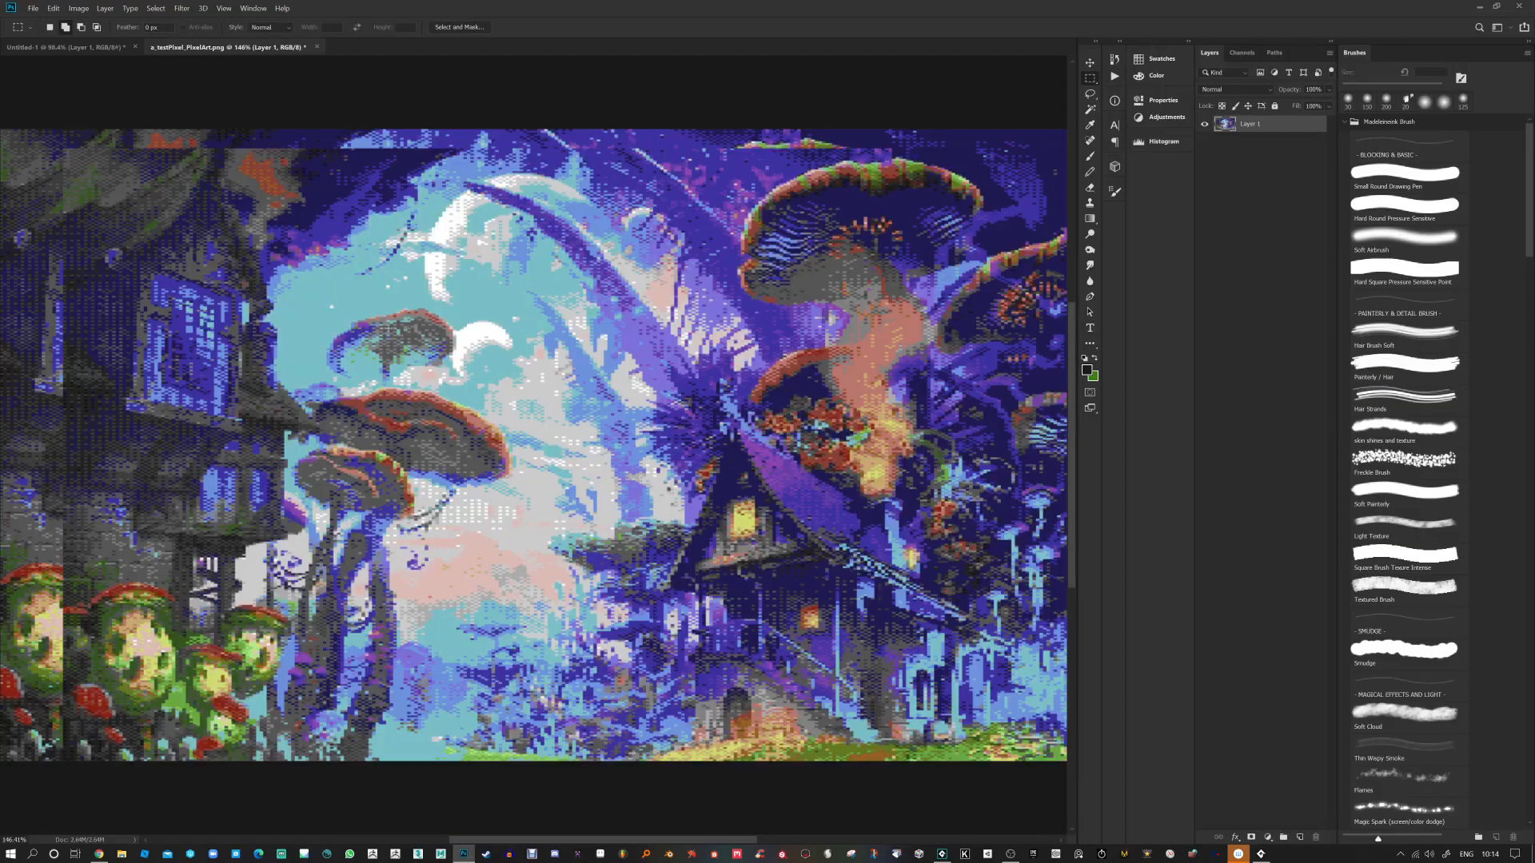
key("ctrl+z")
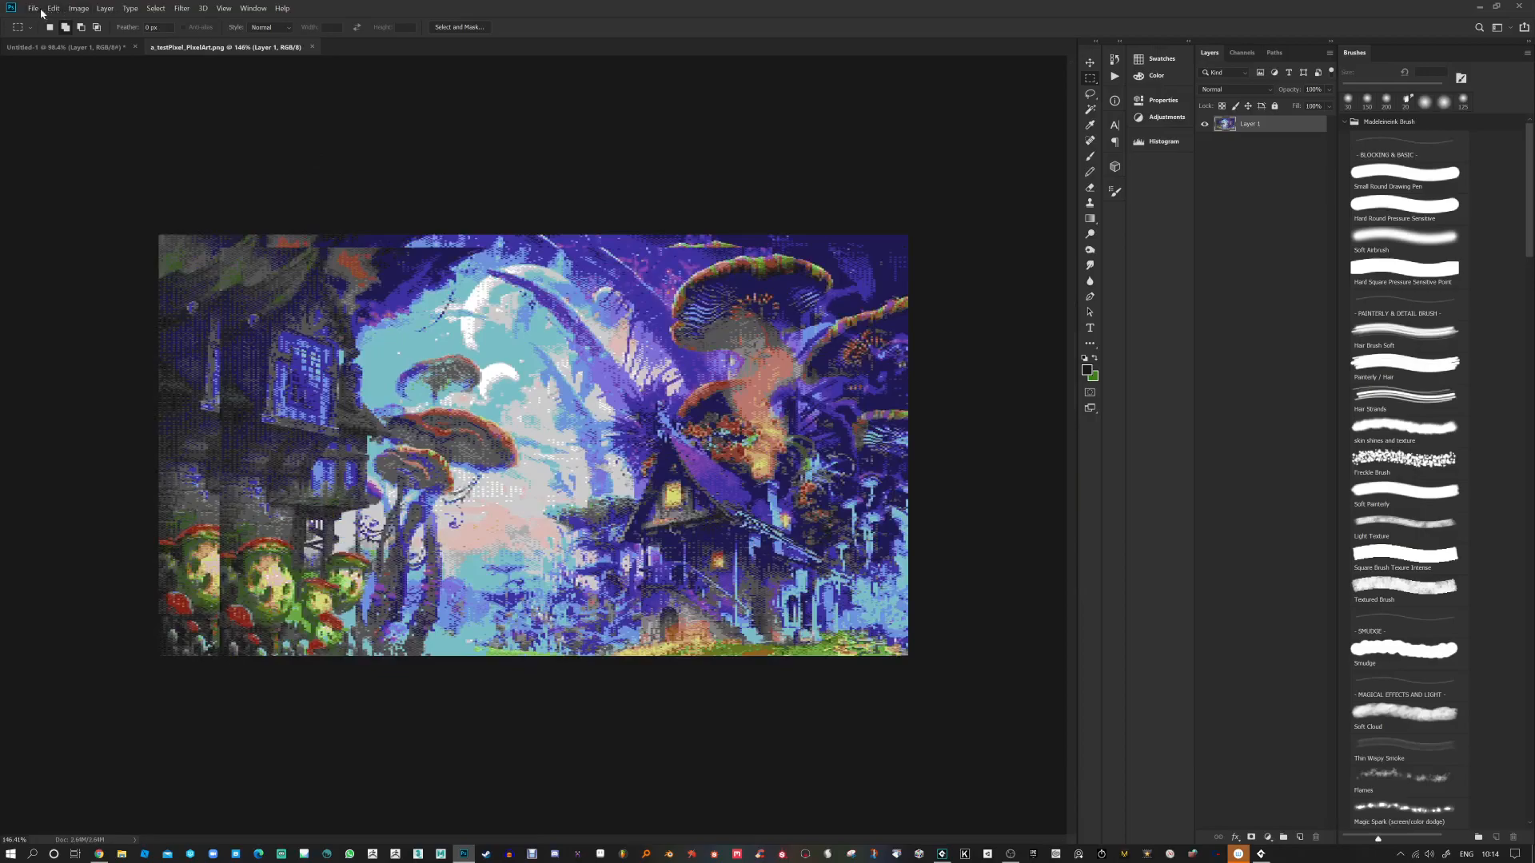
Step: Enlarge a_testPixel_PixelArt.png to 1920 × 1080 pixels with Nearest Neighbor (hard edges) resampling and inspect the pixels
left_click(40, 10)
mouse_move(72, 11)
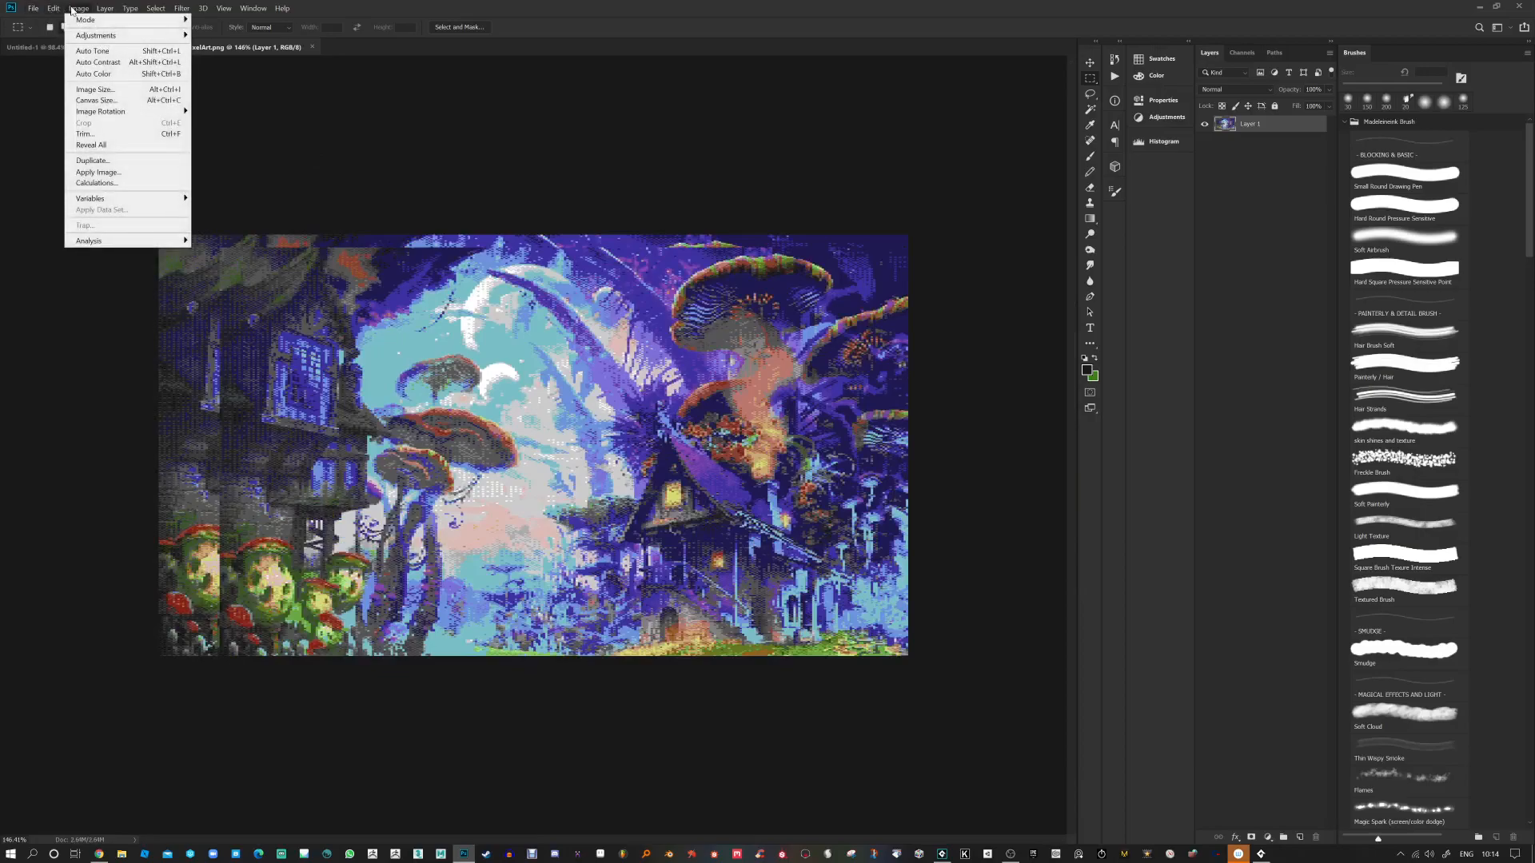
left_click(94, 89)
type("1920")
left_click(449, 270)
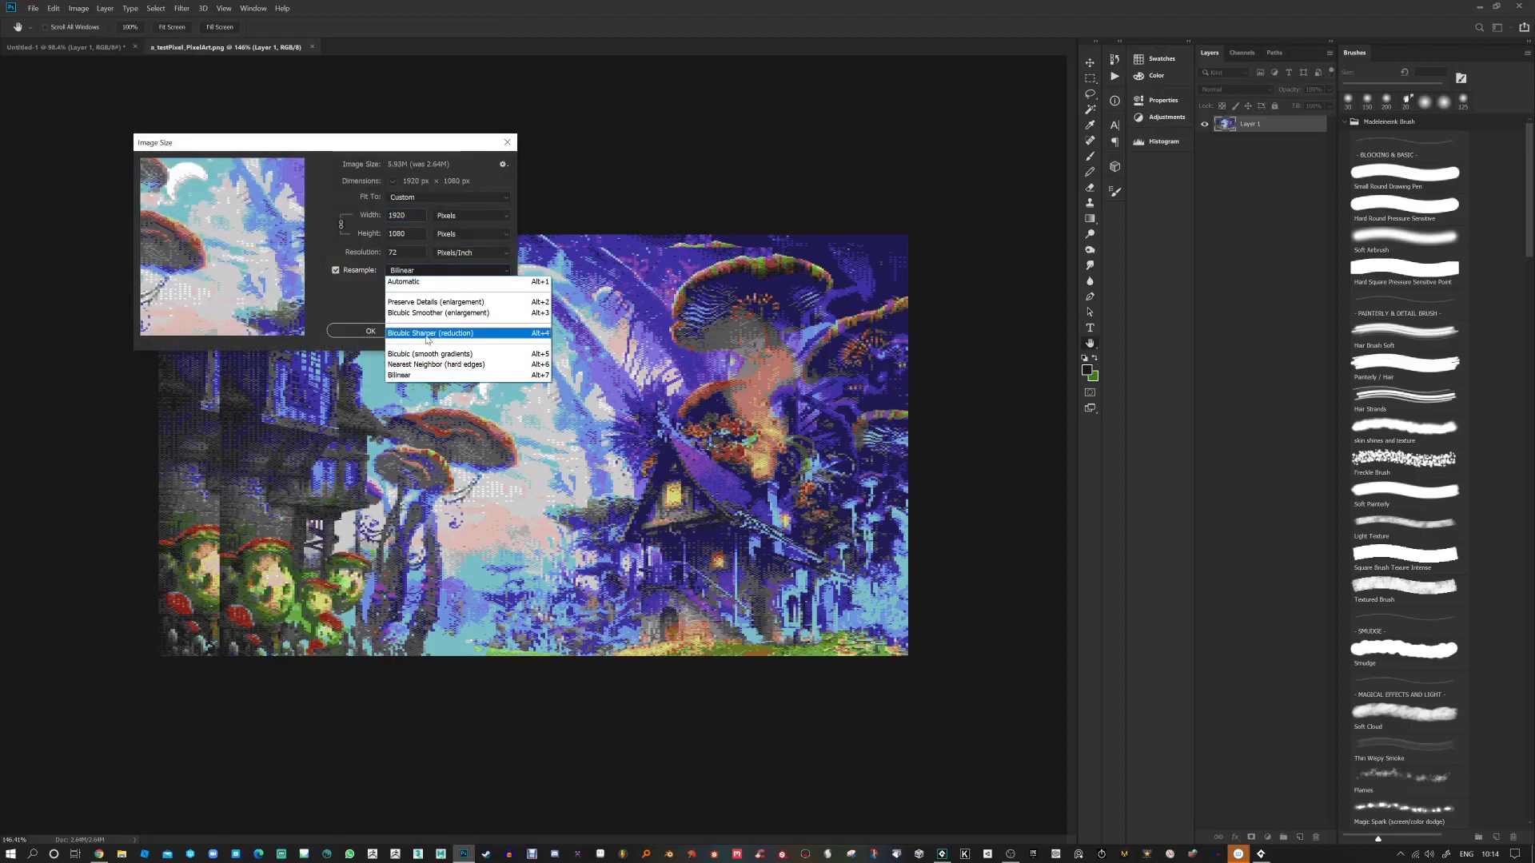
left_click(448, 361)
left_click(386, 334)
scroll(595, 352, "up", 5)
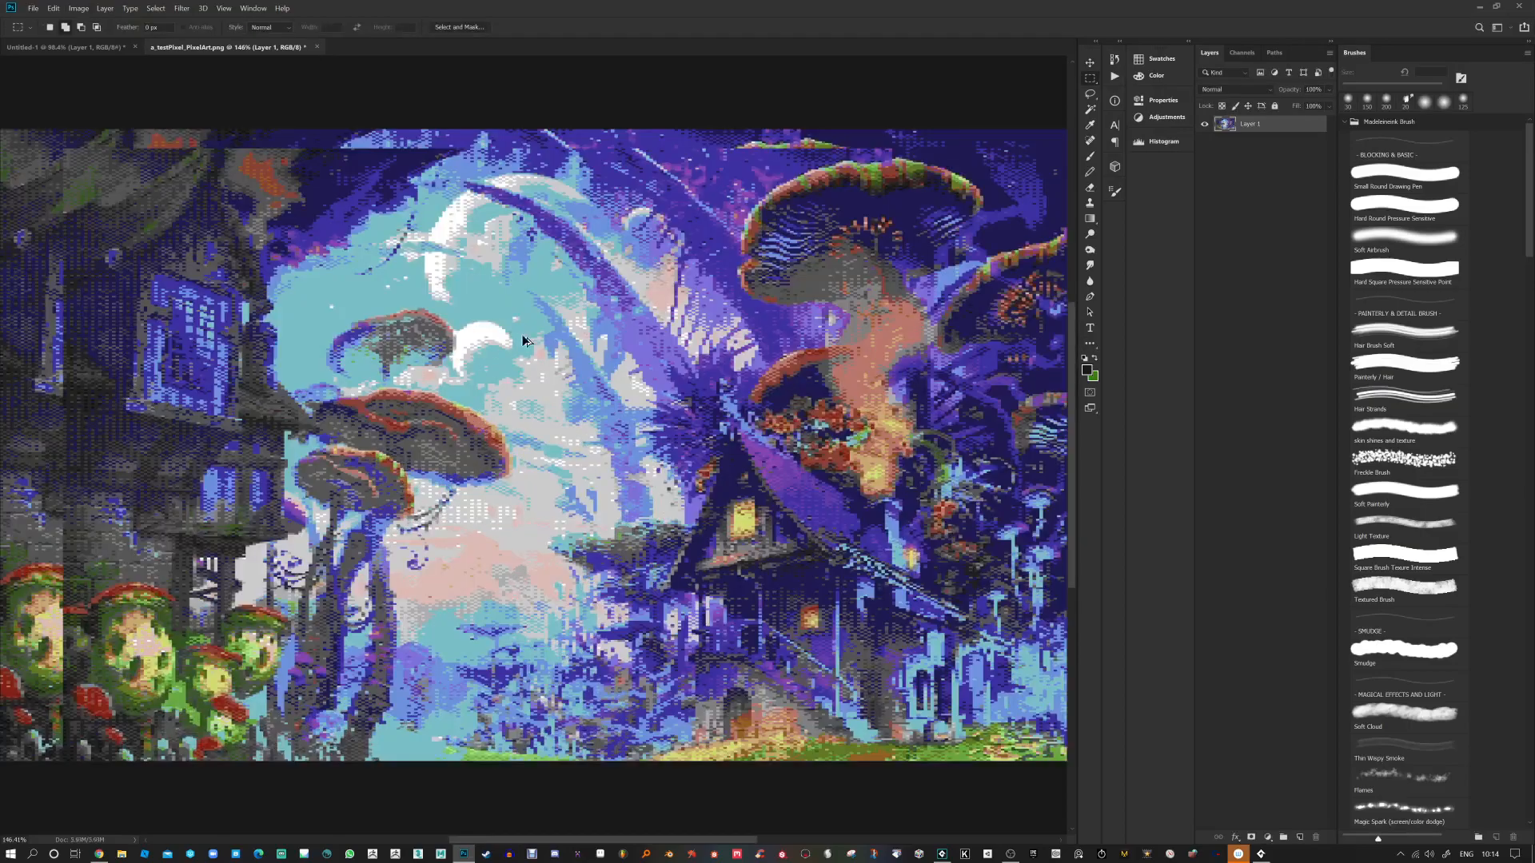
scroll(595, 354, "down", 8)
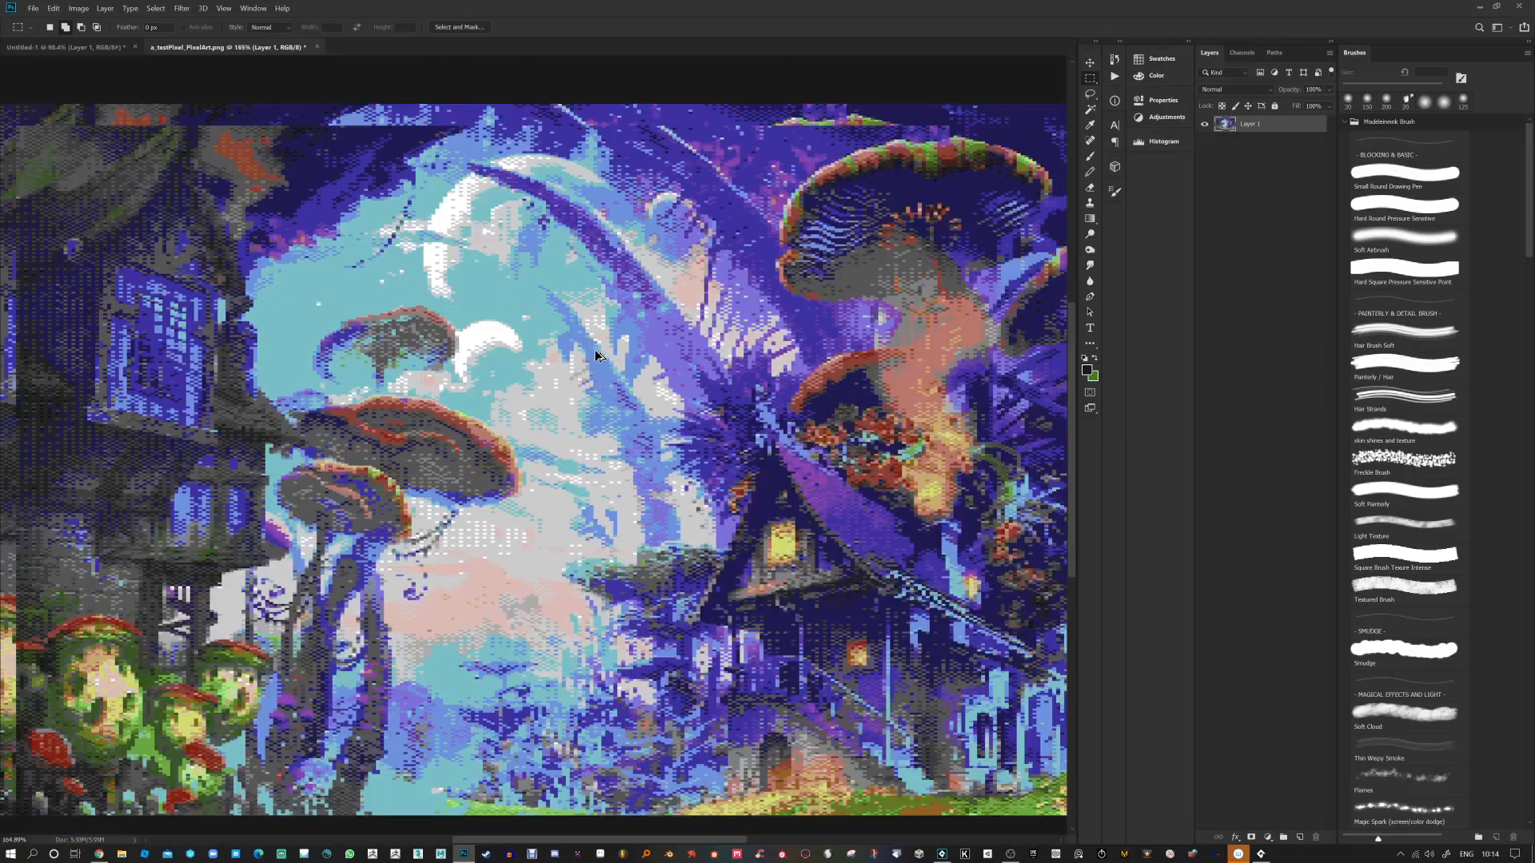
Step: Try pasting the pixel art into the Untitled-1 document, undo the paste, and return to a_testPixel_PixelArt.png
left_click(93, 44)
key("ctrl+v")
key("ctrl+z")
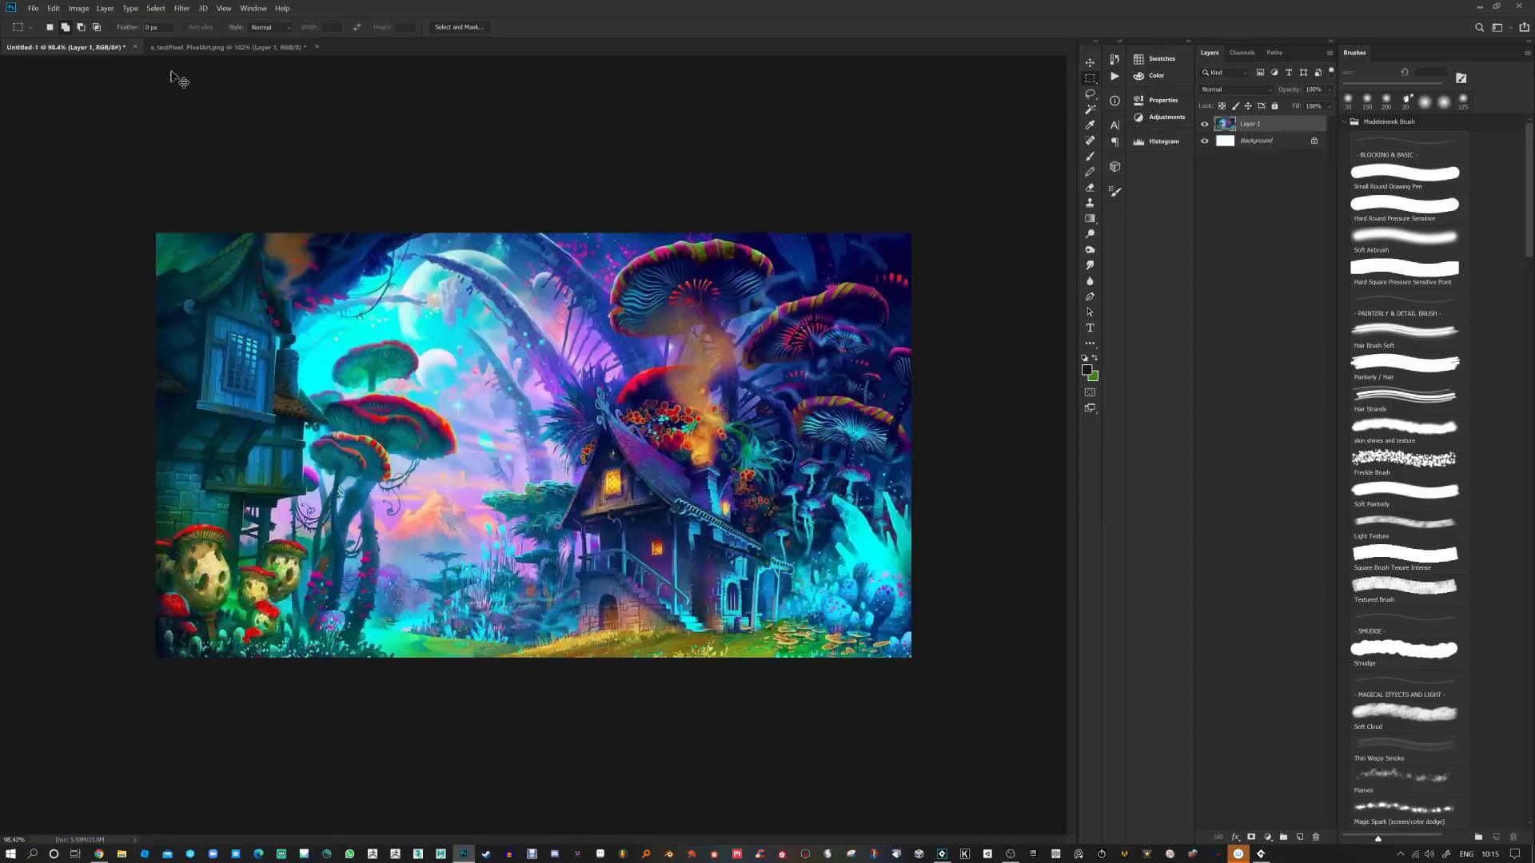
left_click(253, 48)
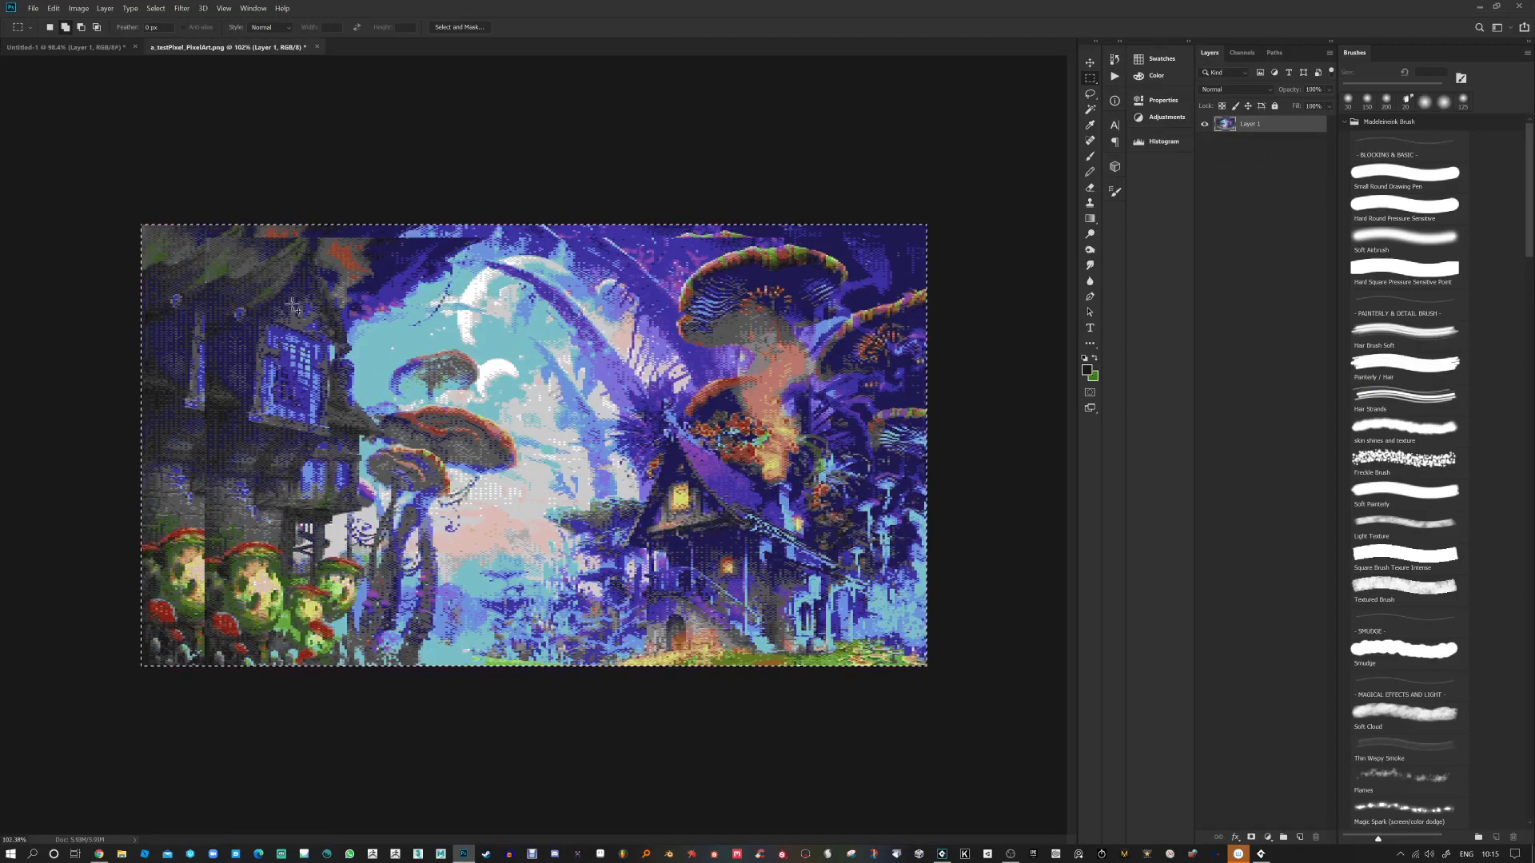
Step: Switch to Background Designer and save the full merged image to the Desktop as A_test1
key("alt+Tab")
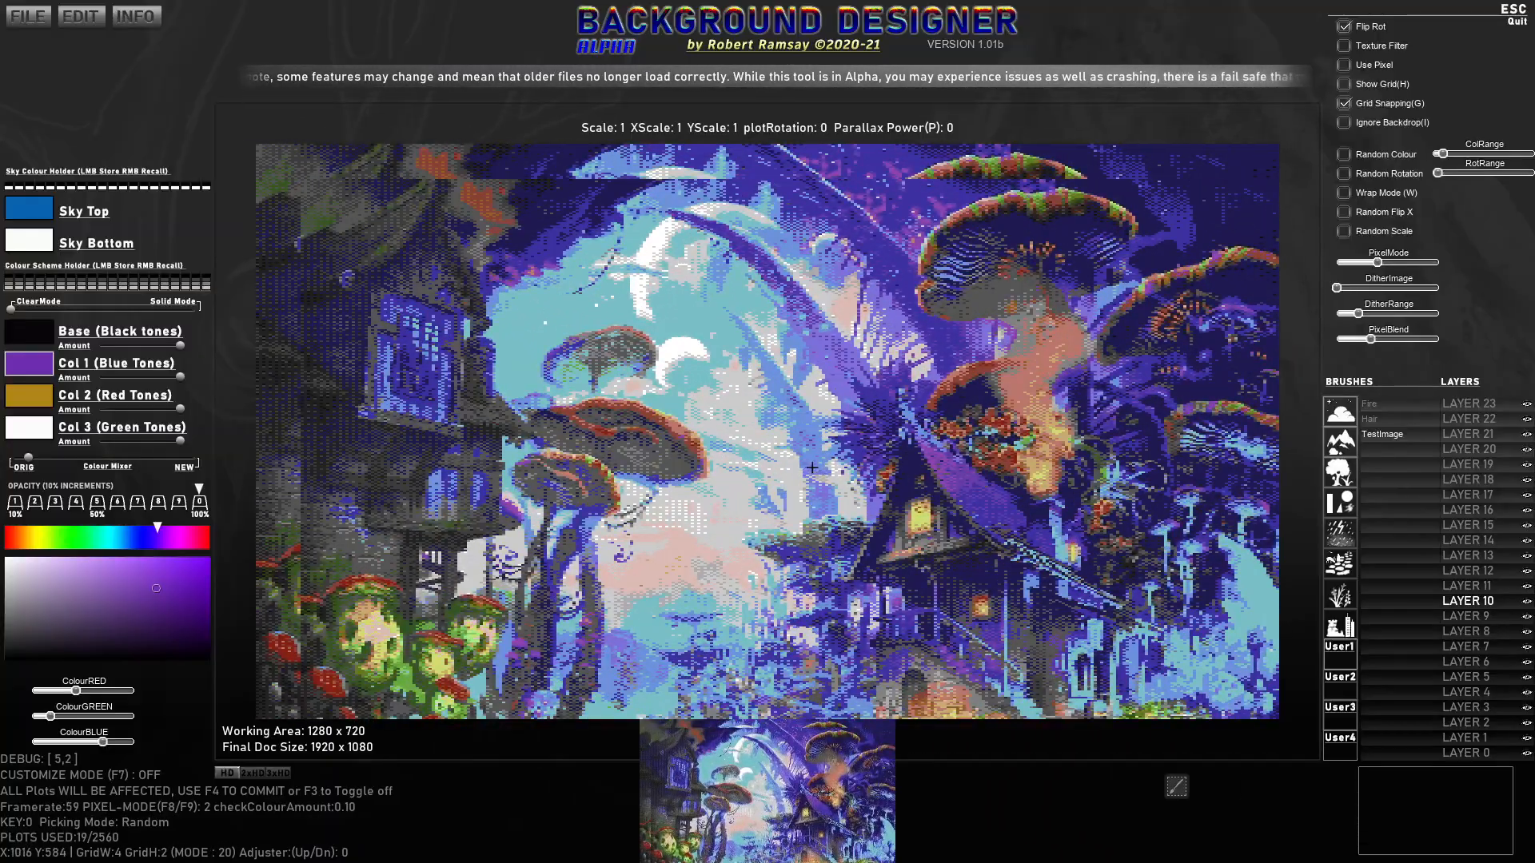
key("ctrl+s")
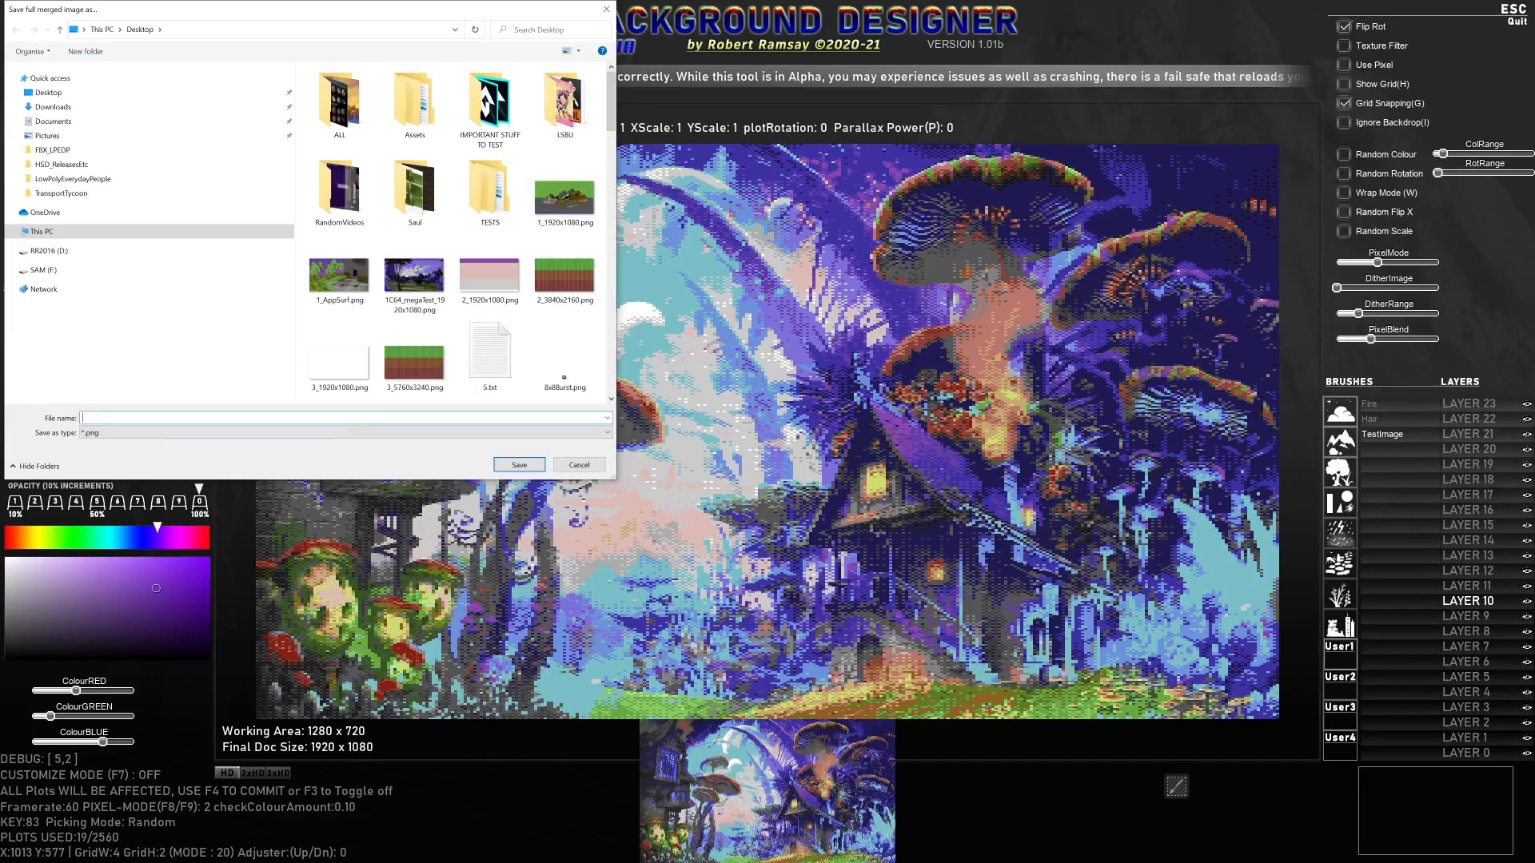
type("A_test1")
key("Return")
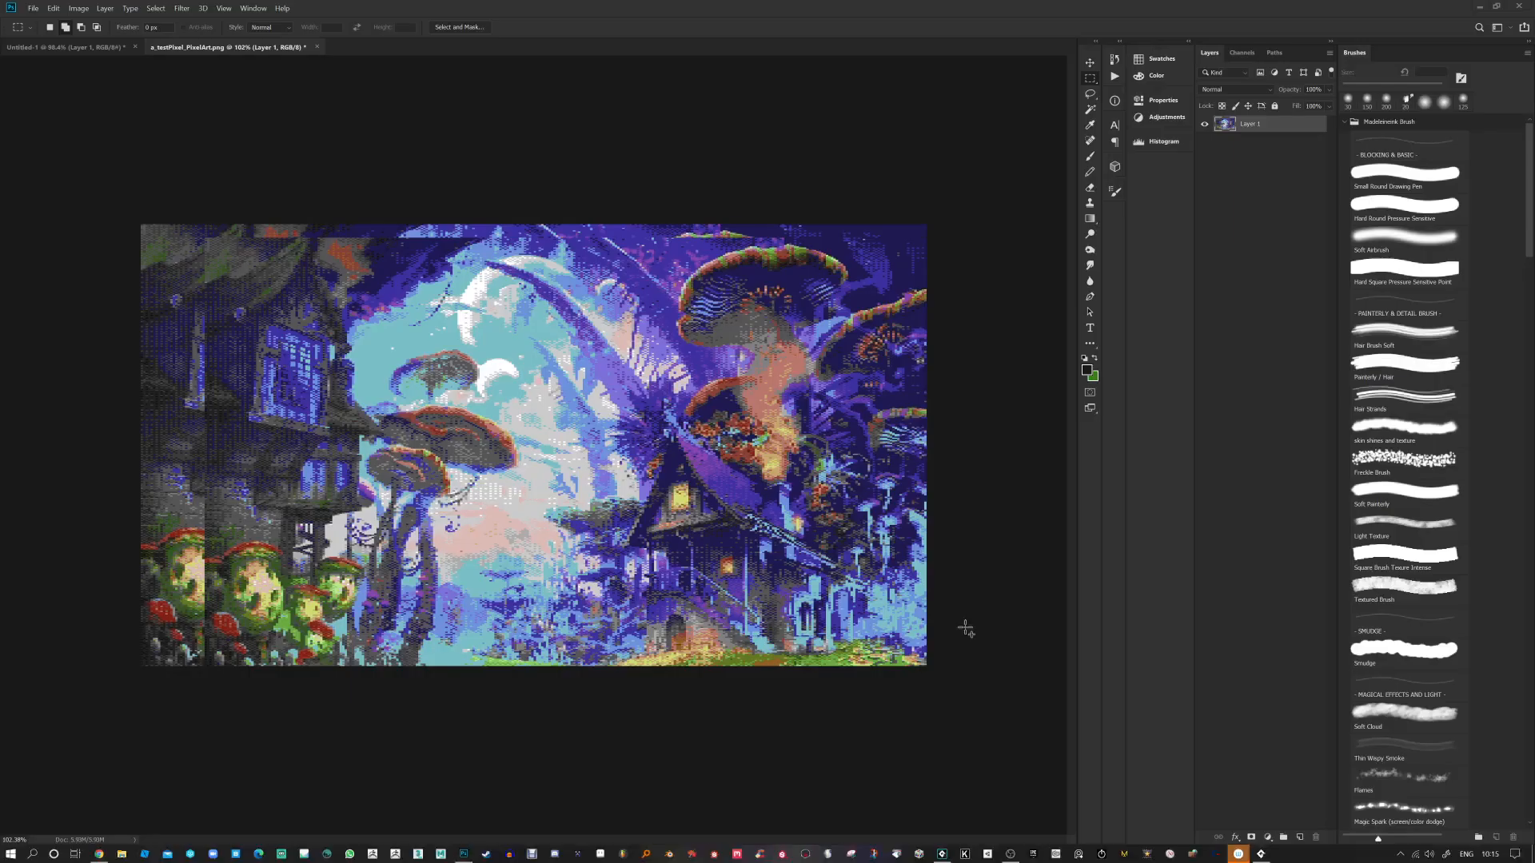
Step: Open A_test1_PixelArt.png from the Desktop in Photoshop
key("ctrl+a")
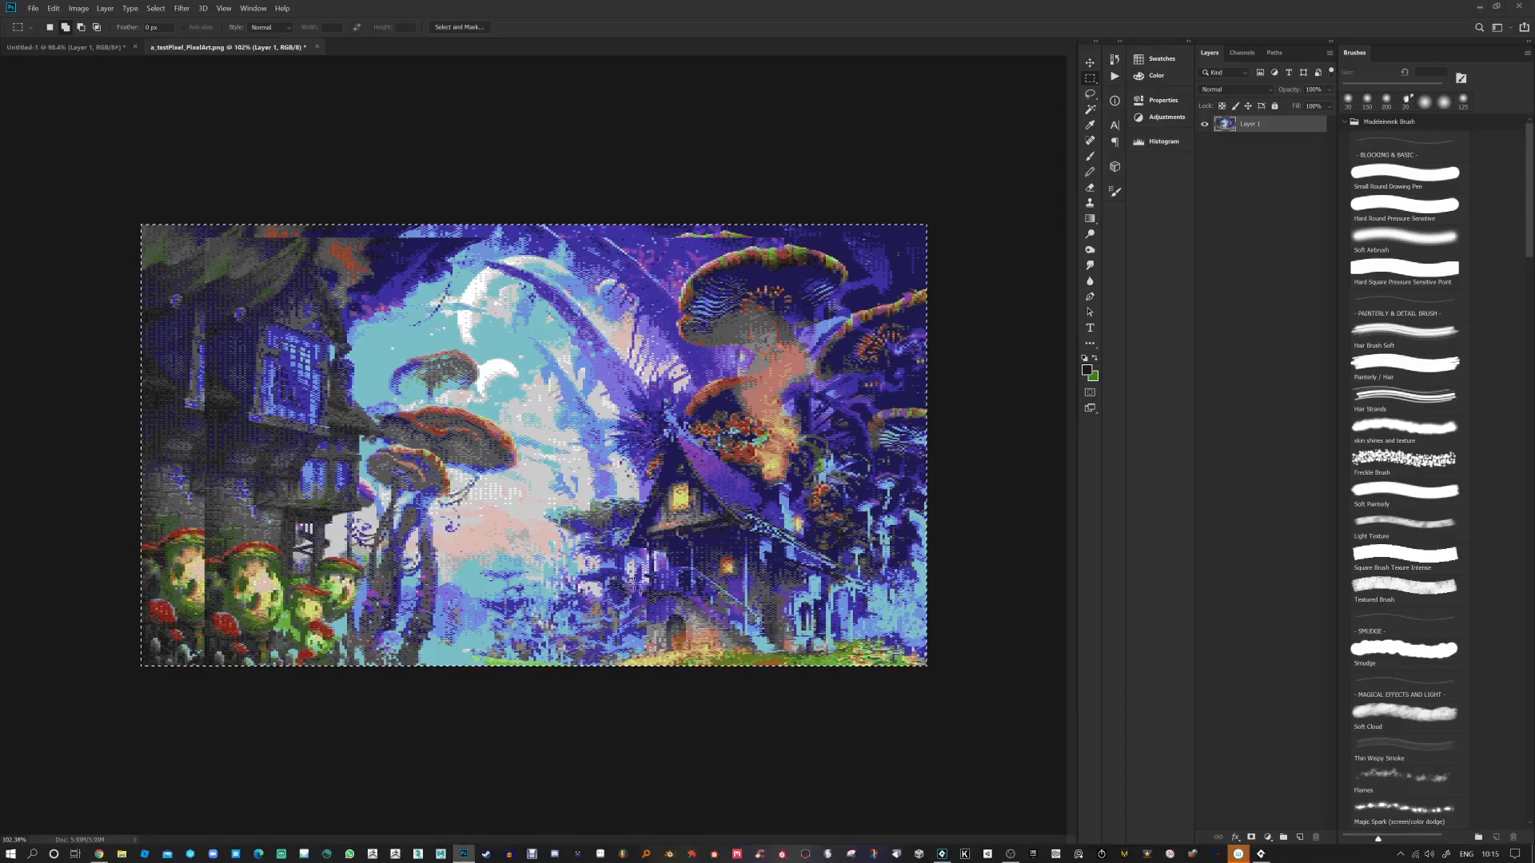
left_click(35, 15)
left_click(48, 38)
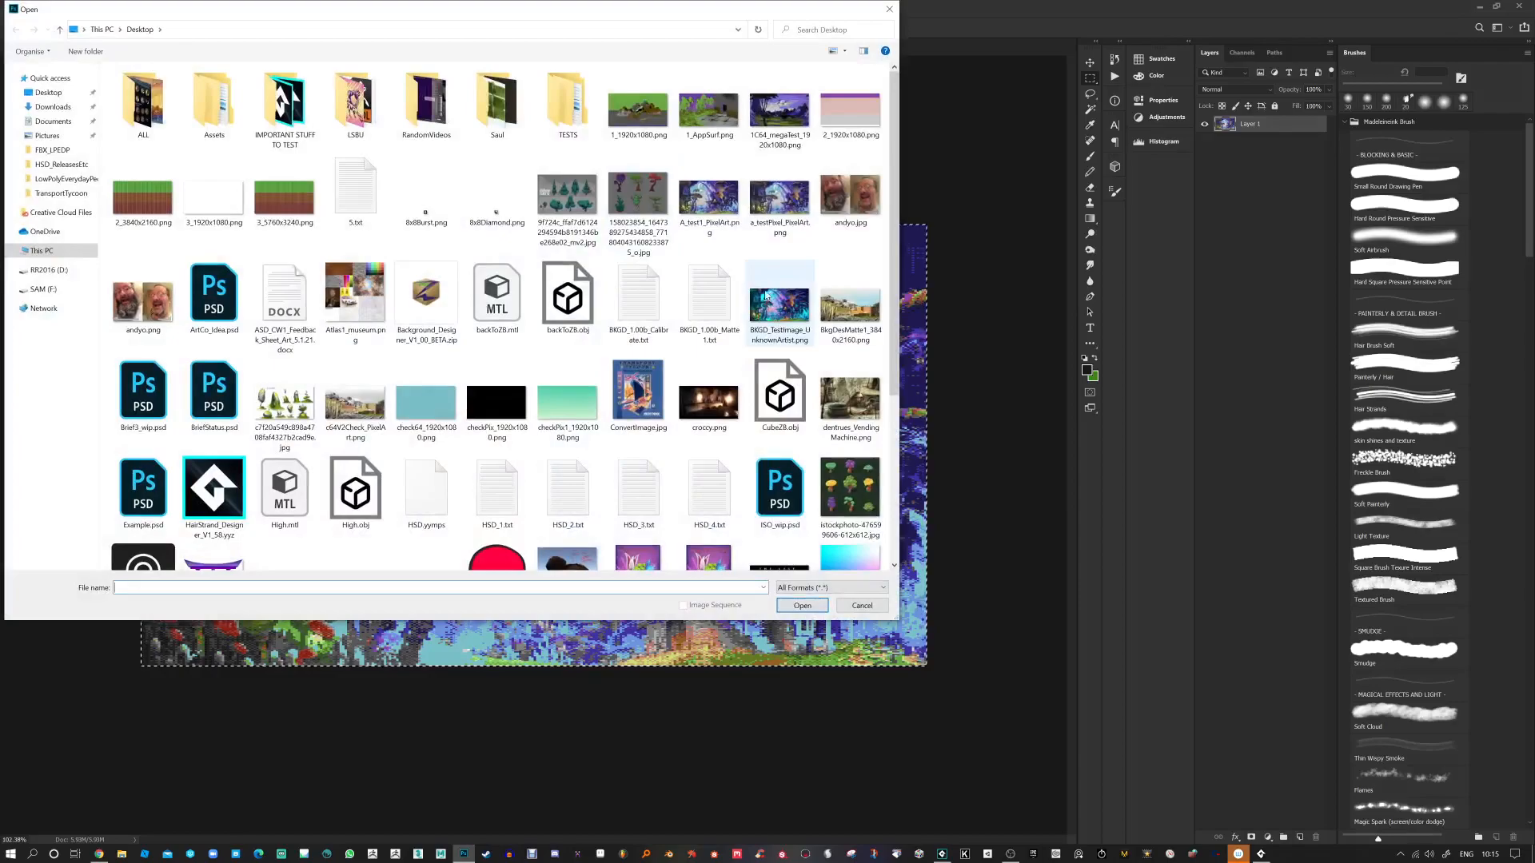
double_click(723, 192)
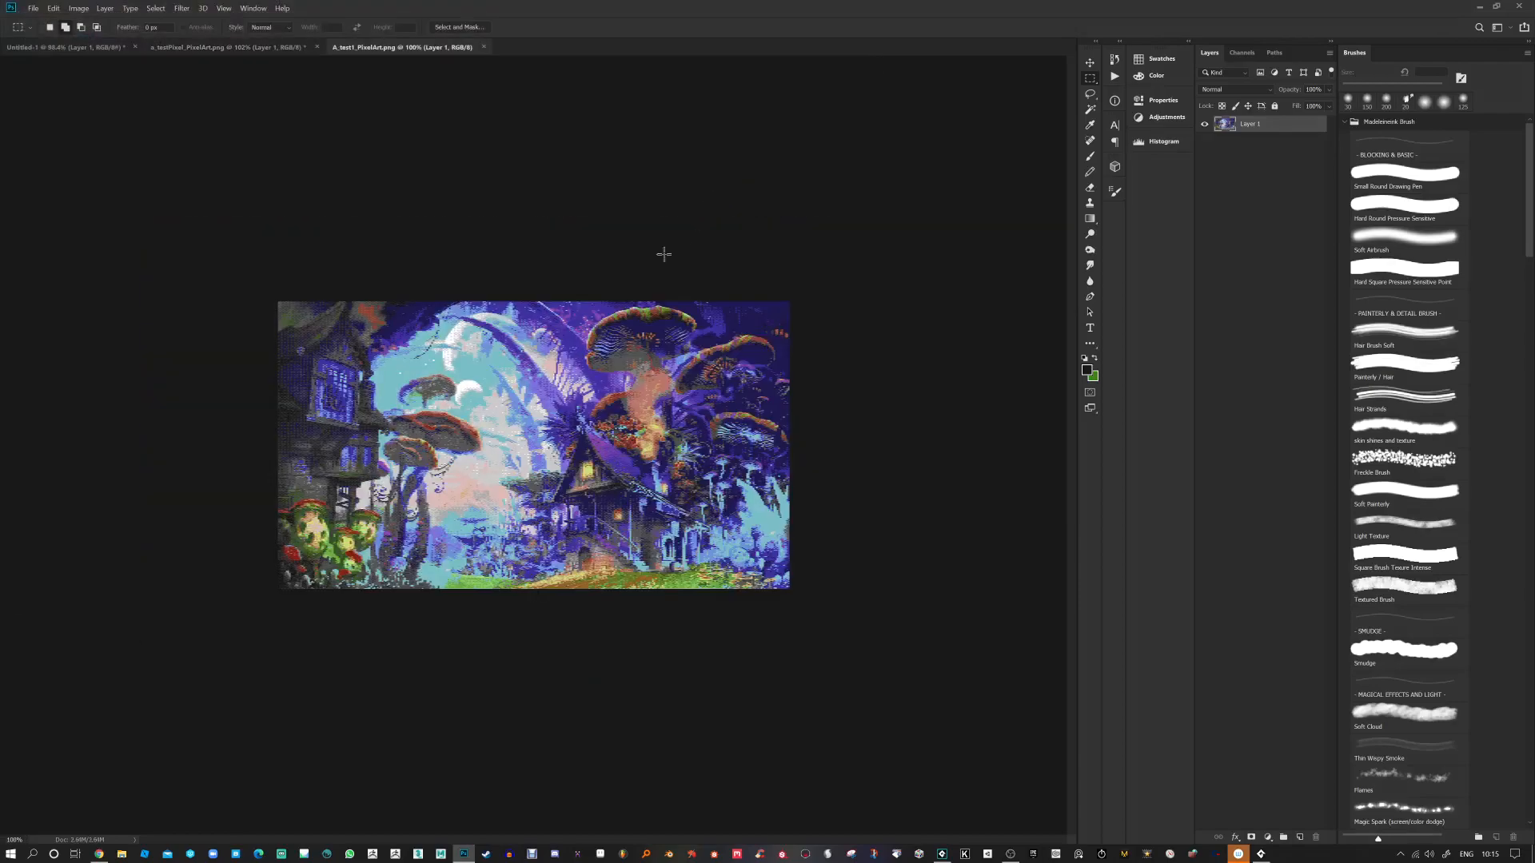
scroll(468, 398, "up", 4)
scroll(468, 399, "down", 1)
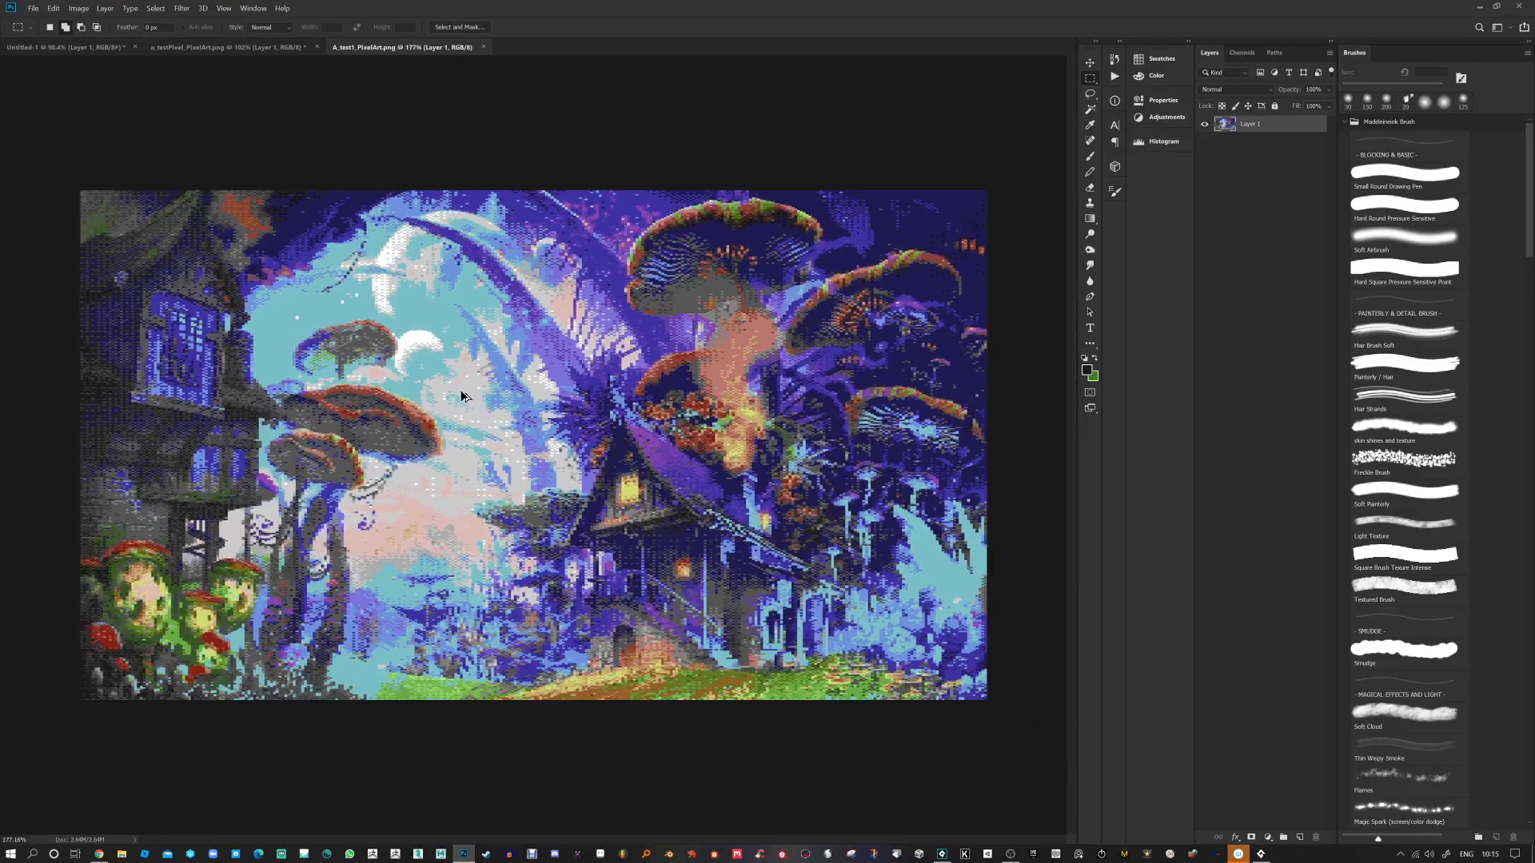
Step: Enlarge A_test1_PixelArt.png to 1920 × 1080 pixels with Nearest Neighbor (hard edges) resampling
left_click(78, 8)
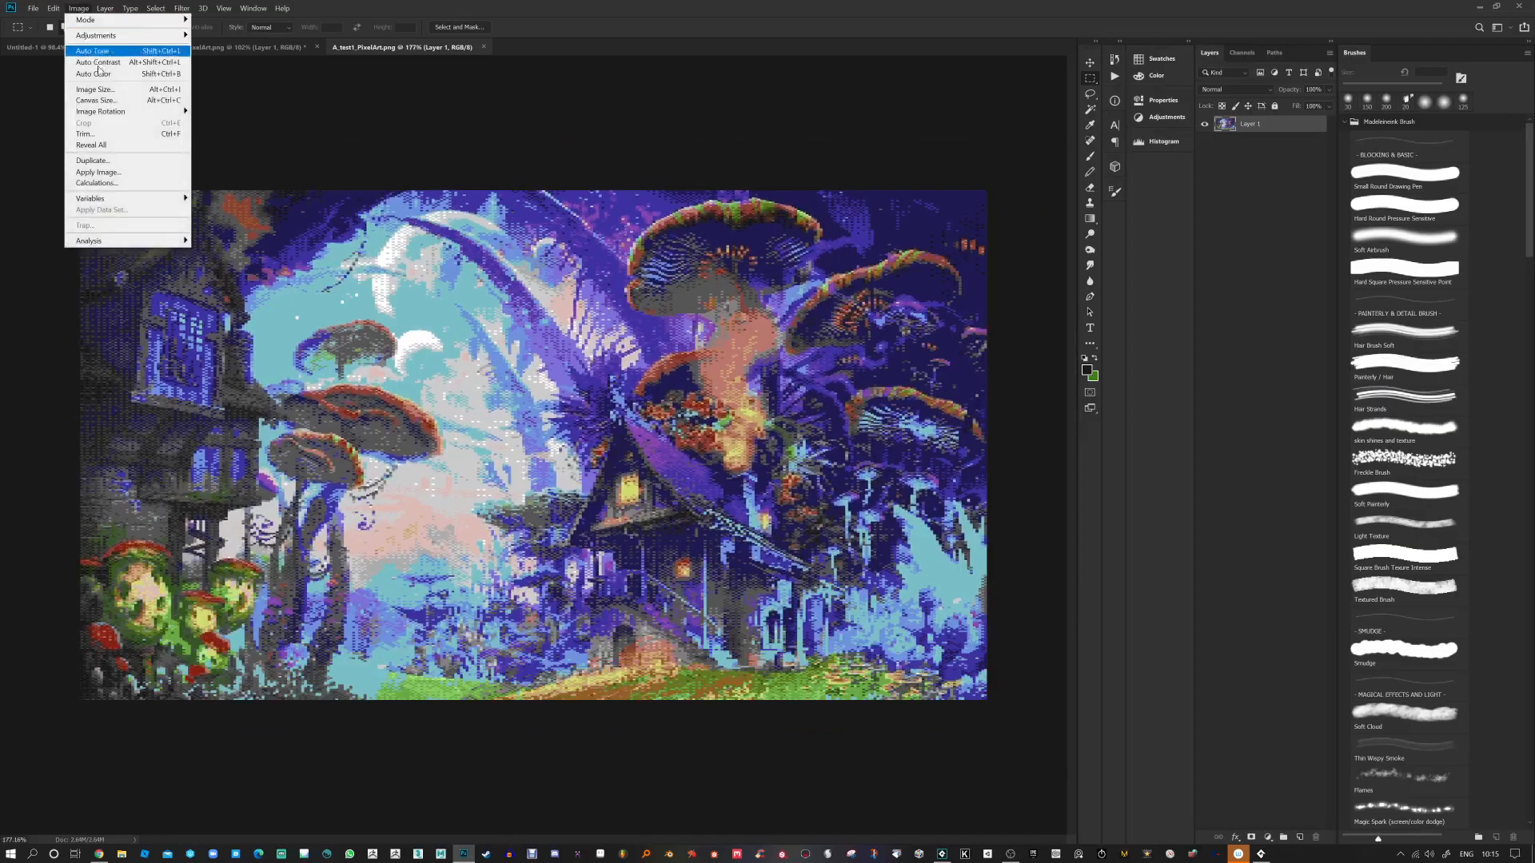
left_click(104, 88)
type("1920")
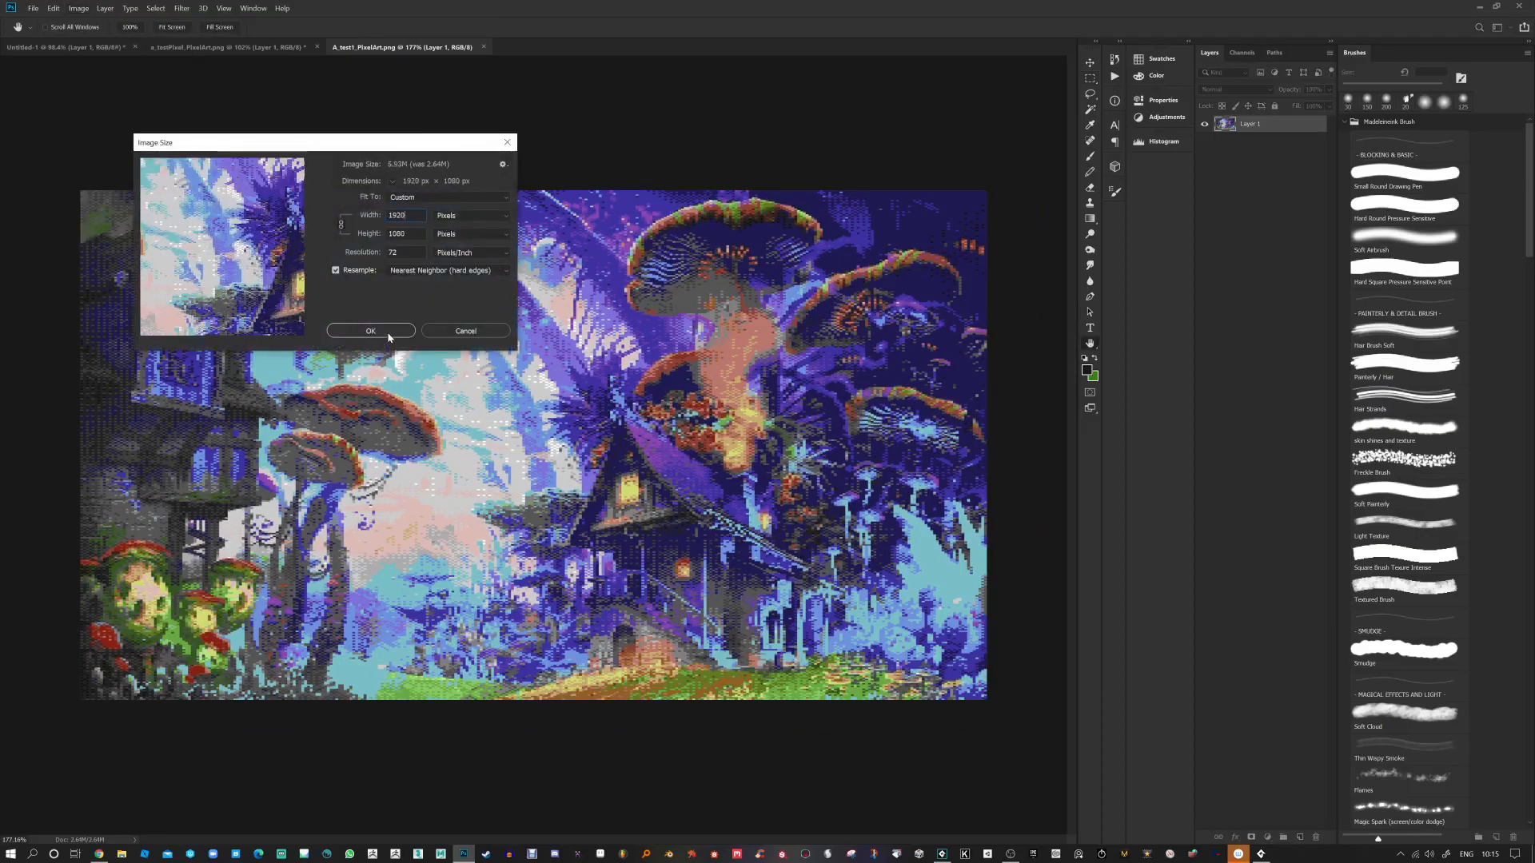
left_click(389, 335)
key("ctrl+minus")
key("ctrl+minus")
Step: Copy the whole enlarged A_test1_PixelArt.png image into the Untitled-1 document as a new layer above the original artwork
key("ctrl+a")
left_click(247, 46)
left_click(111, 47)
key("ctrl+v")
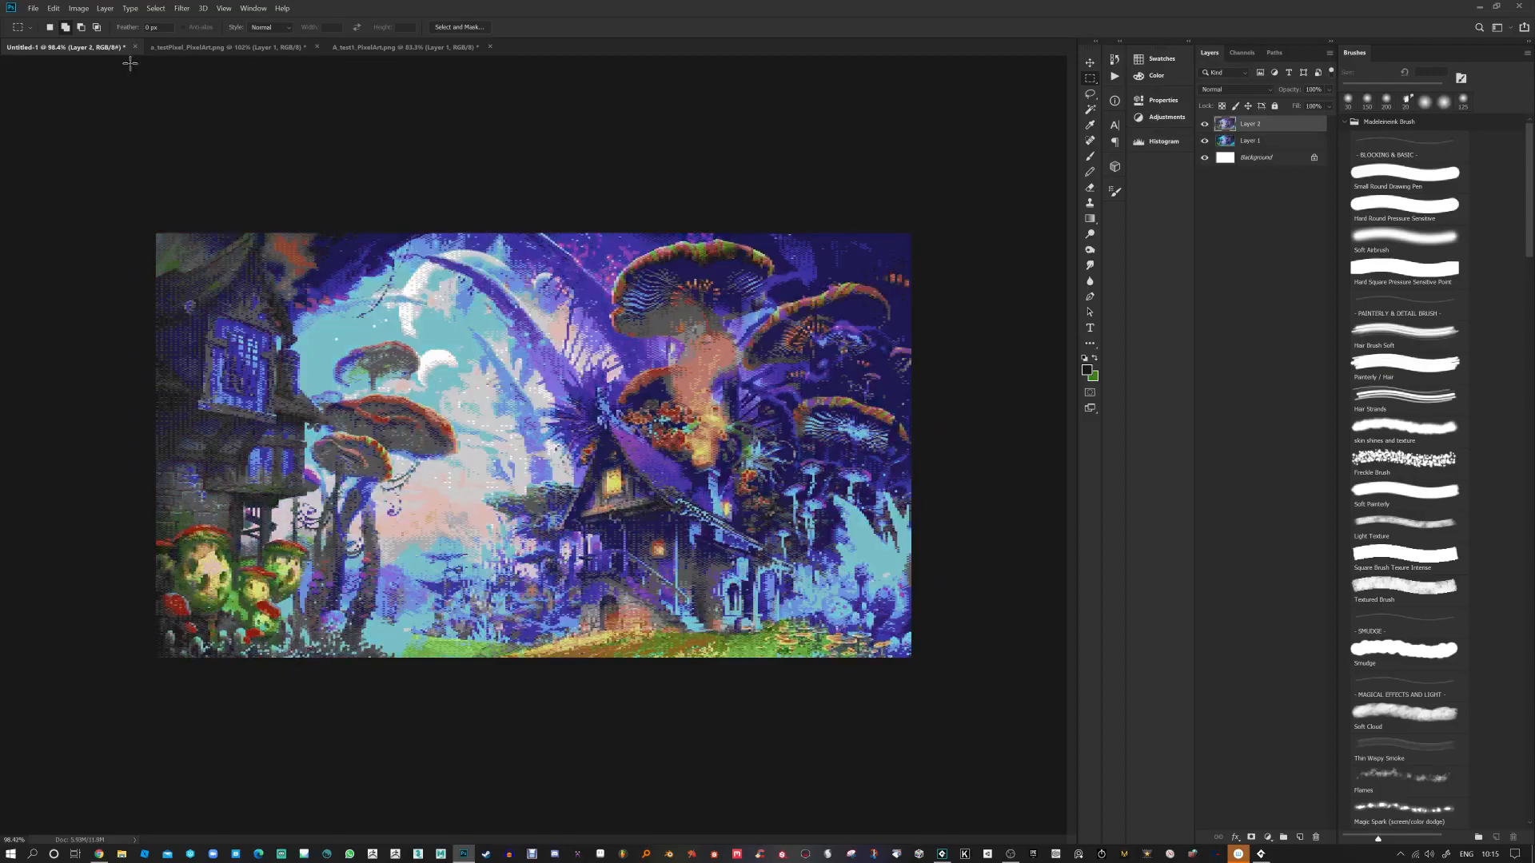
Step: Compare the pixel-art layer with the original artwork by hiding and showing Layer 2 repeatedly
scroll(613, 249, "up", 2)
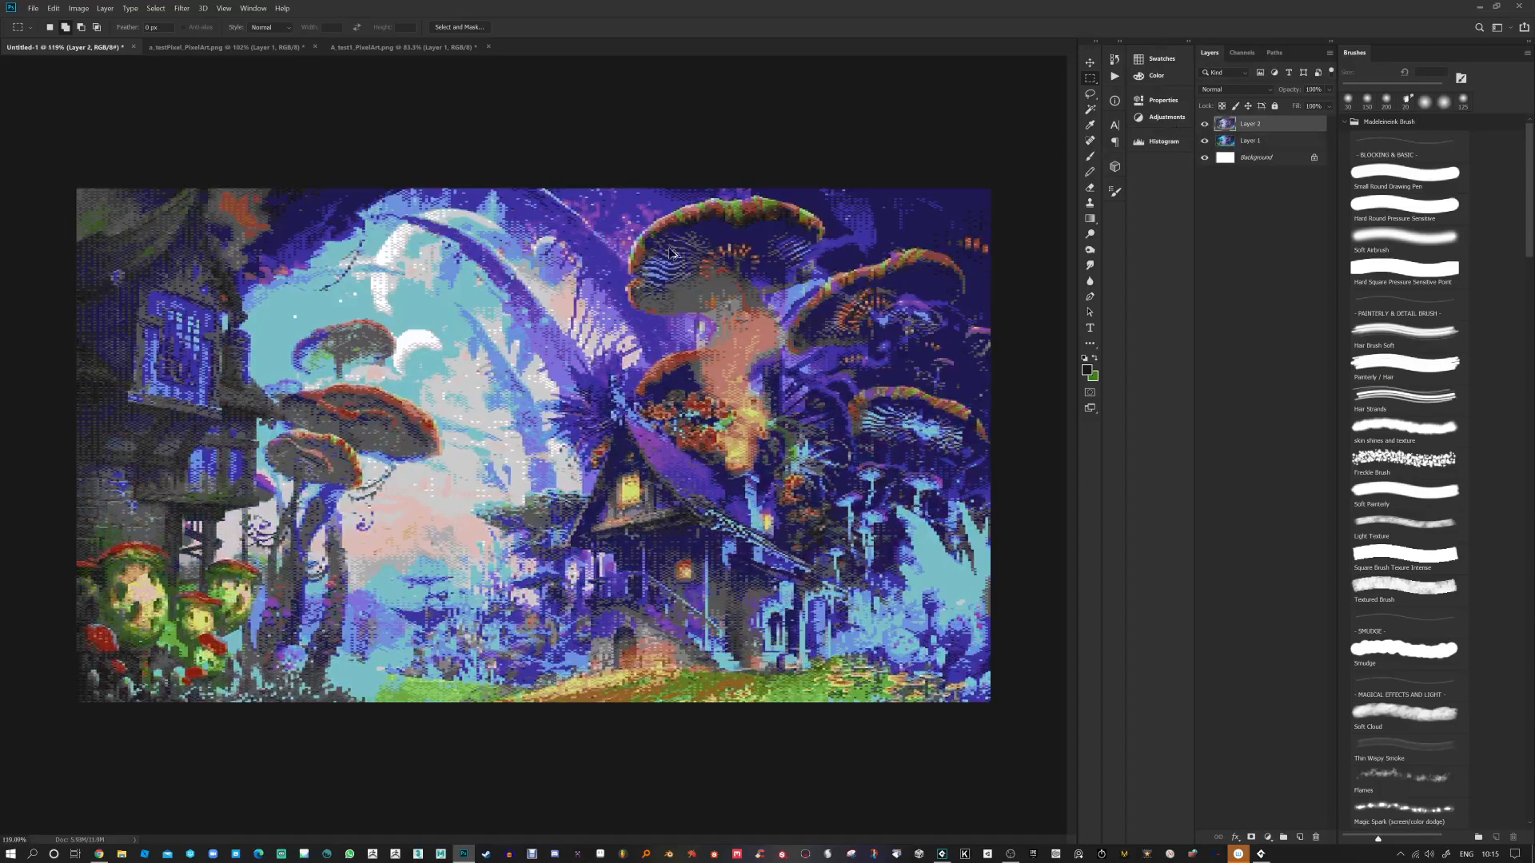
left_click(1205, 124)
left_click(1205, 124)
left_click(1206, 124)
left_click(1206, 124)
scroll(841, 221, "up", 3)
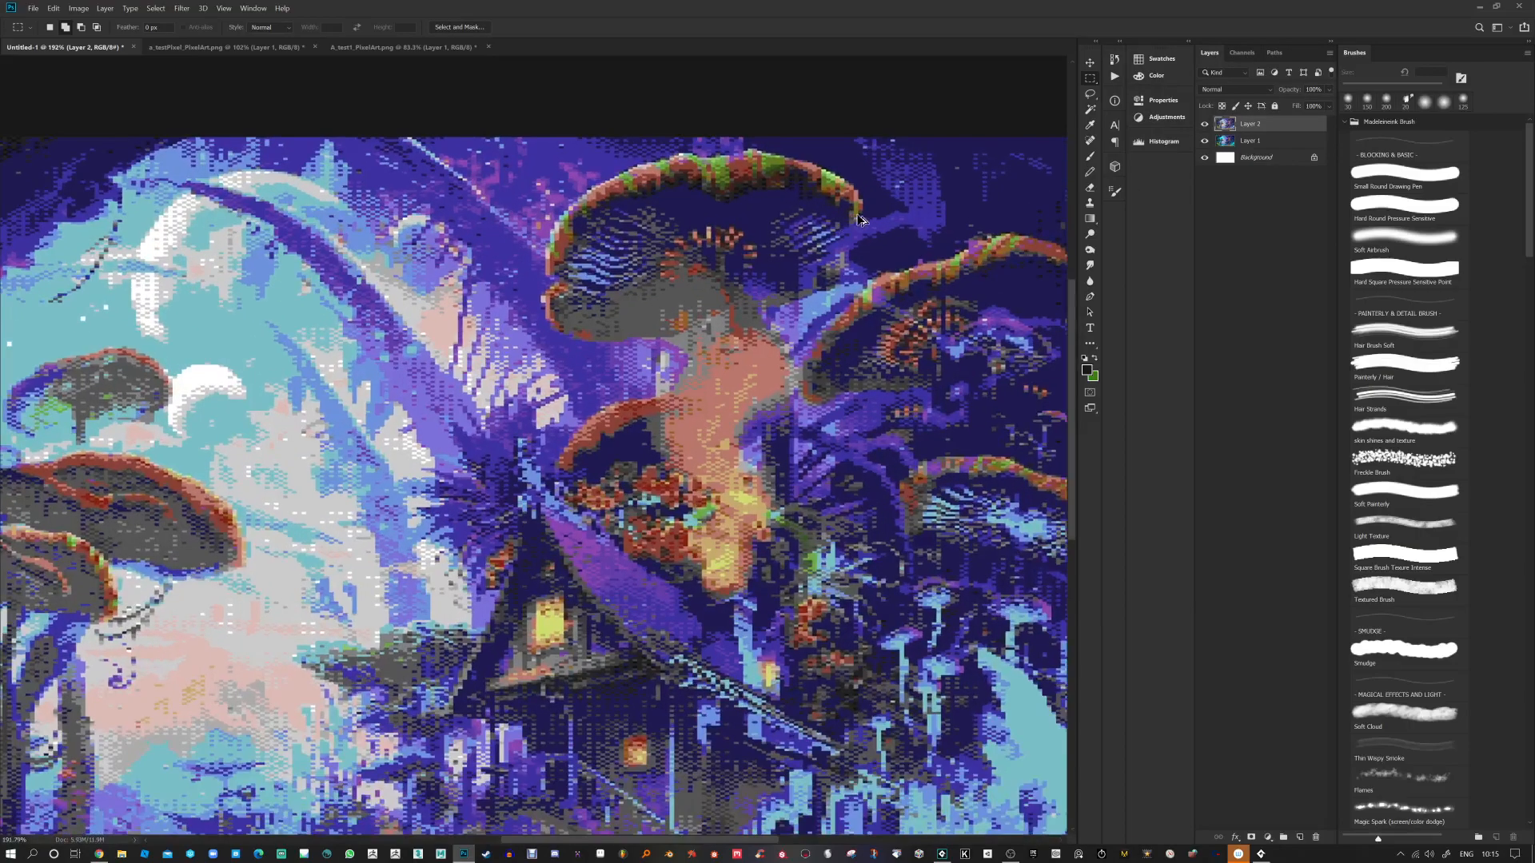
Step: Try Layer 2 at 75% opacity over the original artwork and return it to 100%
mouse_move(1293, 91)
left_mouse_down()
mouse_move(1207, 97)
mouse_move(1302, 104)
left_mouse_up()
scroll(707, 296, "down", 3)
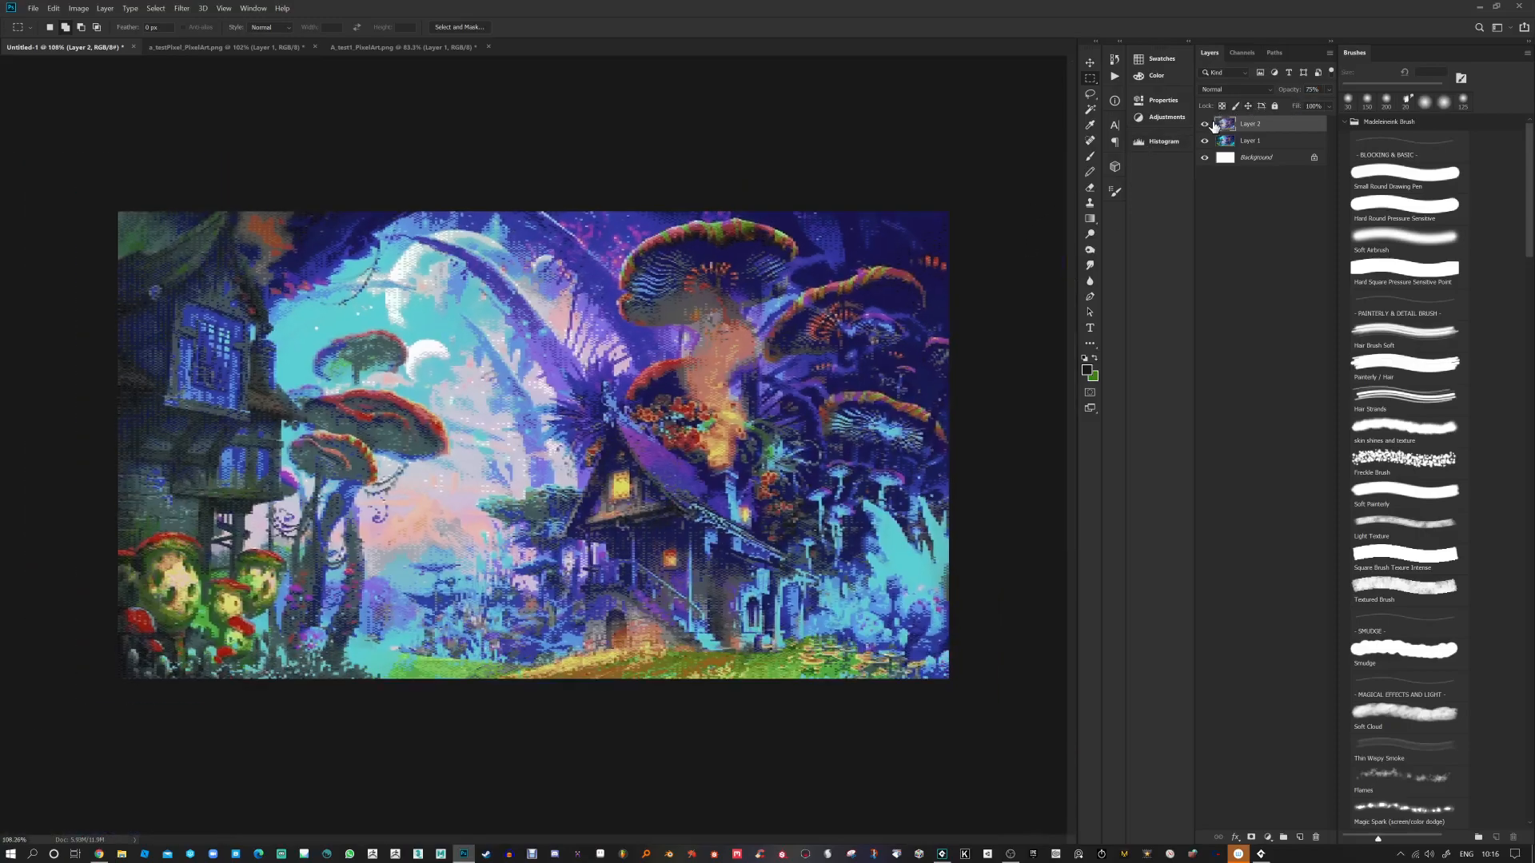
left_click_drag(1283, 93, 1382, 104)
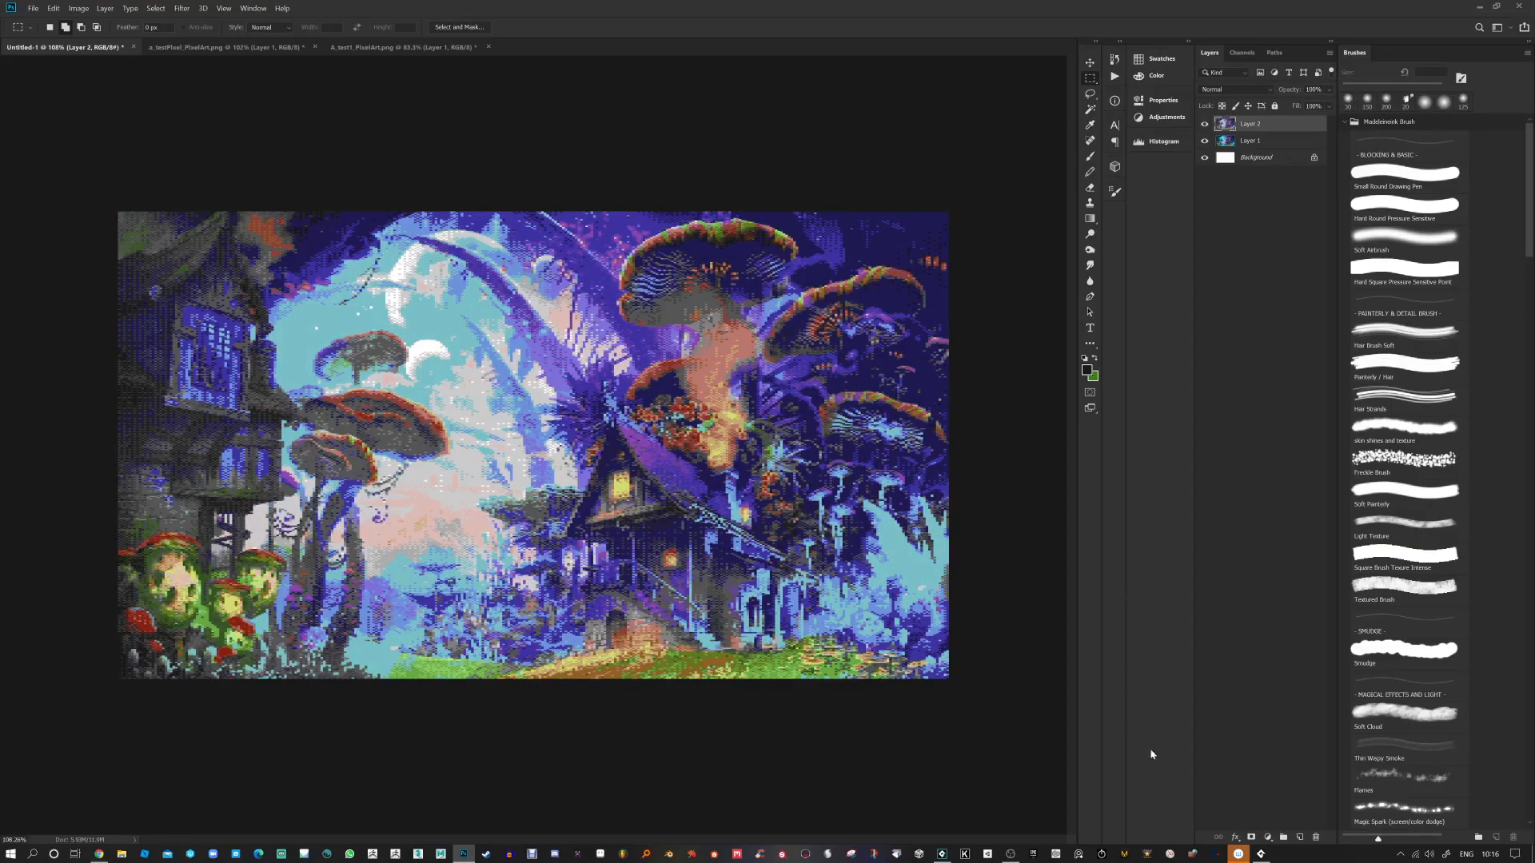
Step: Switch to the web browser and open the itch.io site in the last open tab
left_click(98, 853)
left_click(735, 9)
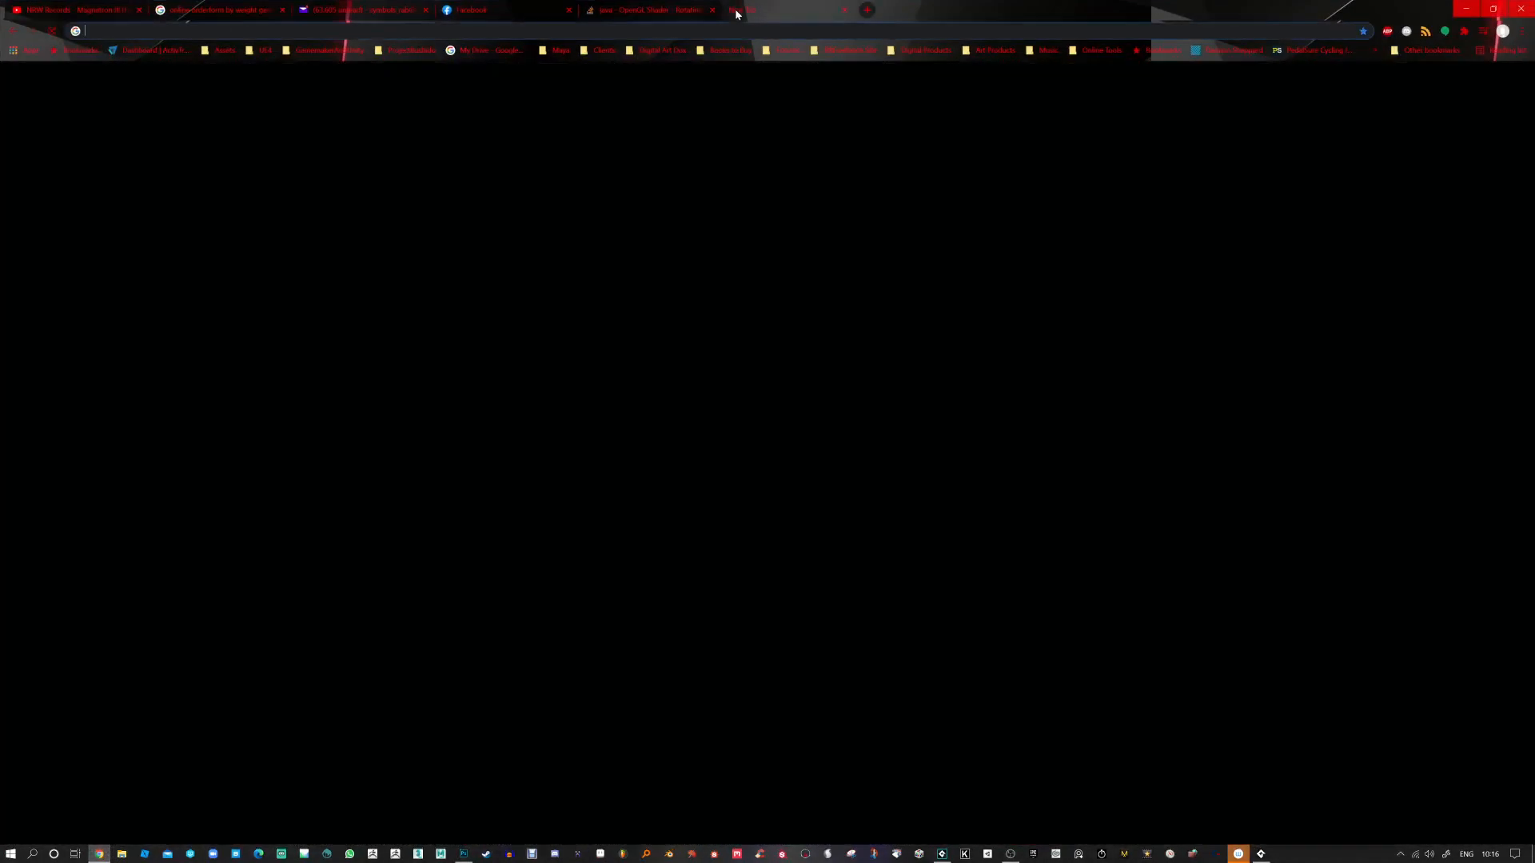
type("itch.io")
key("Return")
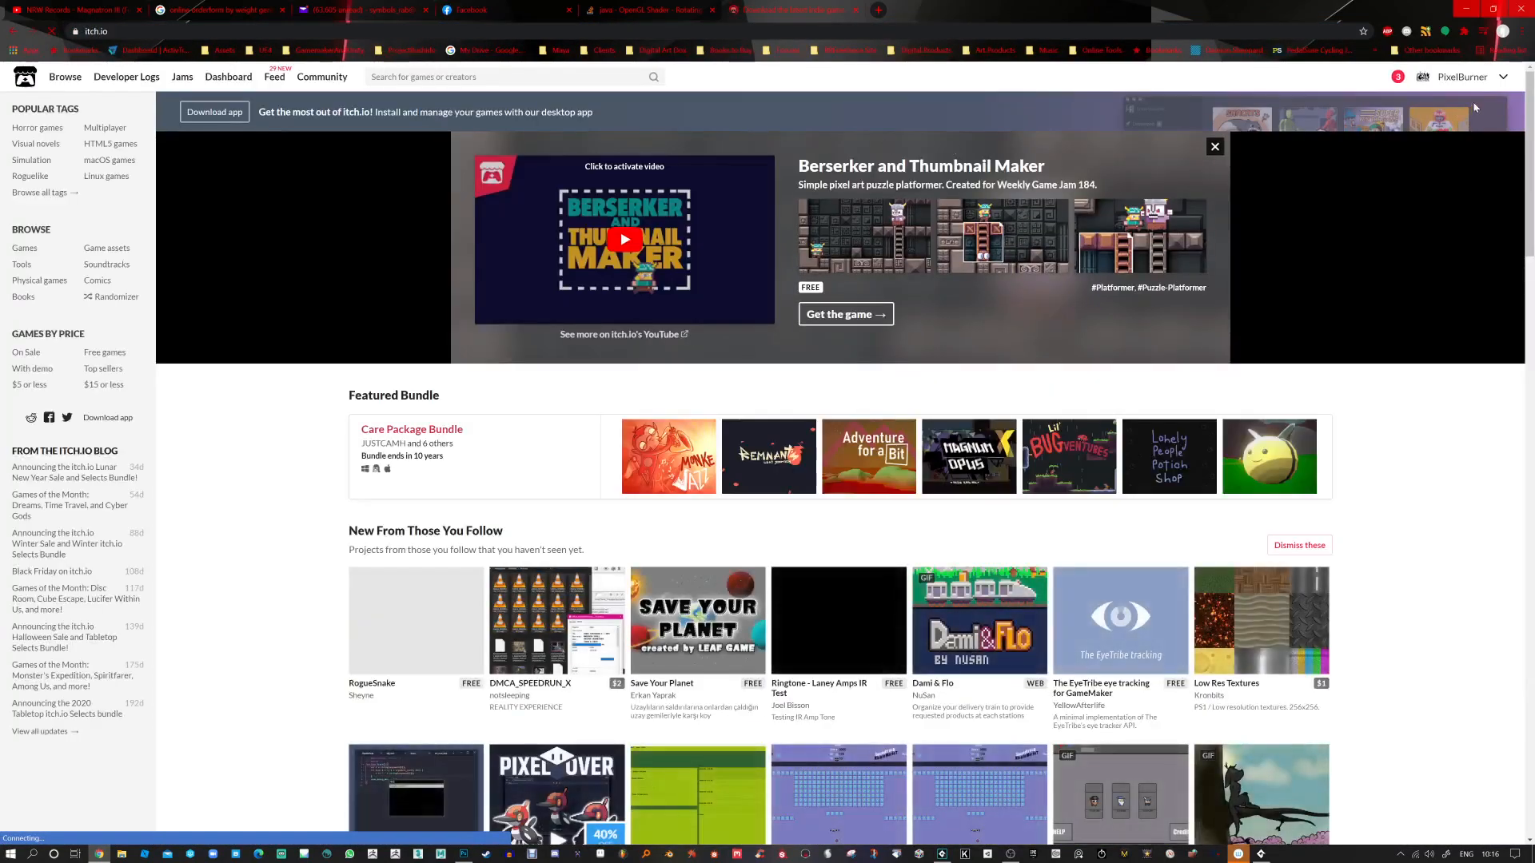
Step: Open the account's itch.io profile page and look through its list of published products
left_click(1447, 78)
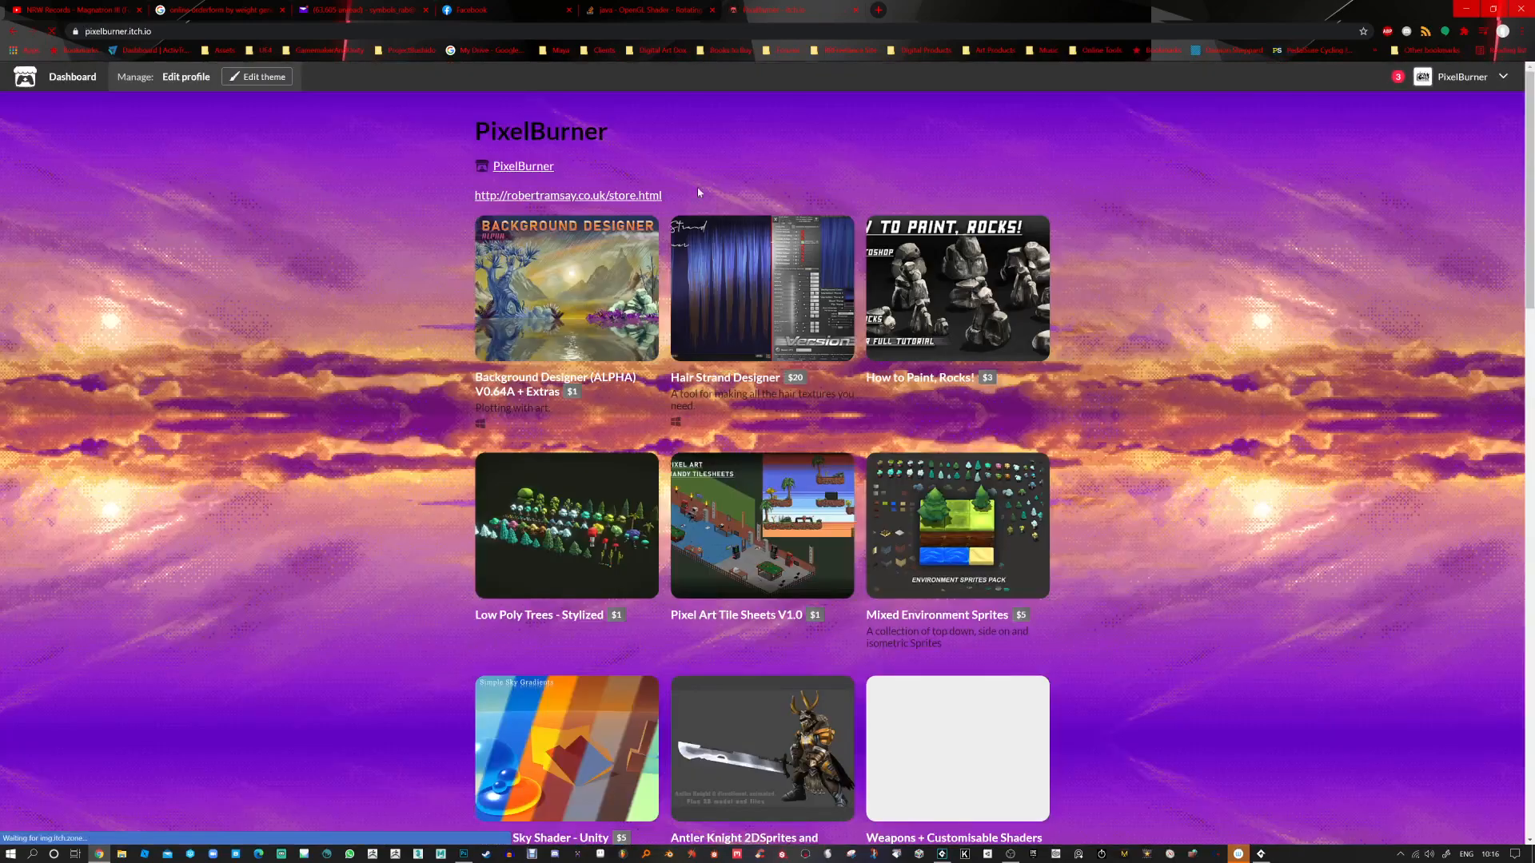
scroll(564, 531, "down", 7)
scroll(556, 678, "down", 8)
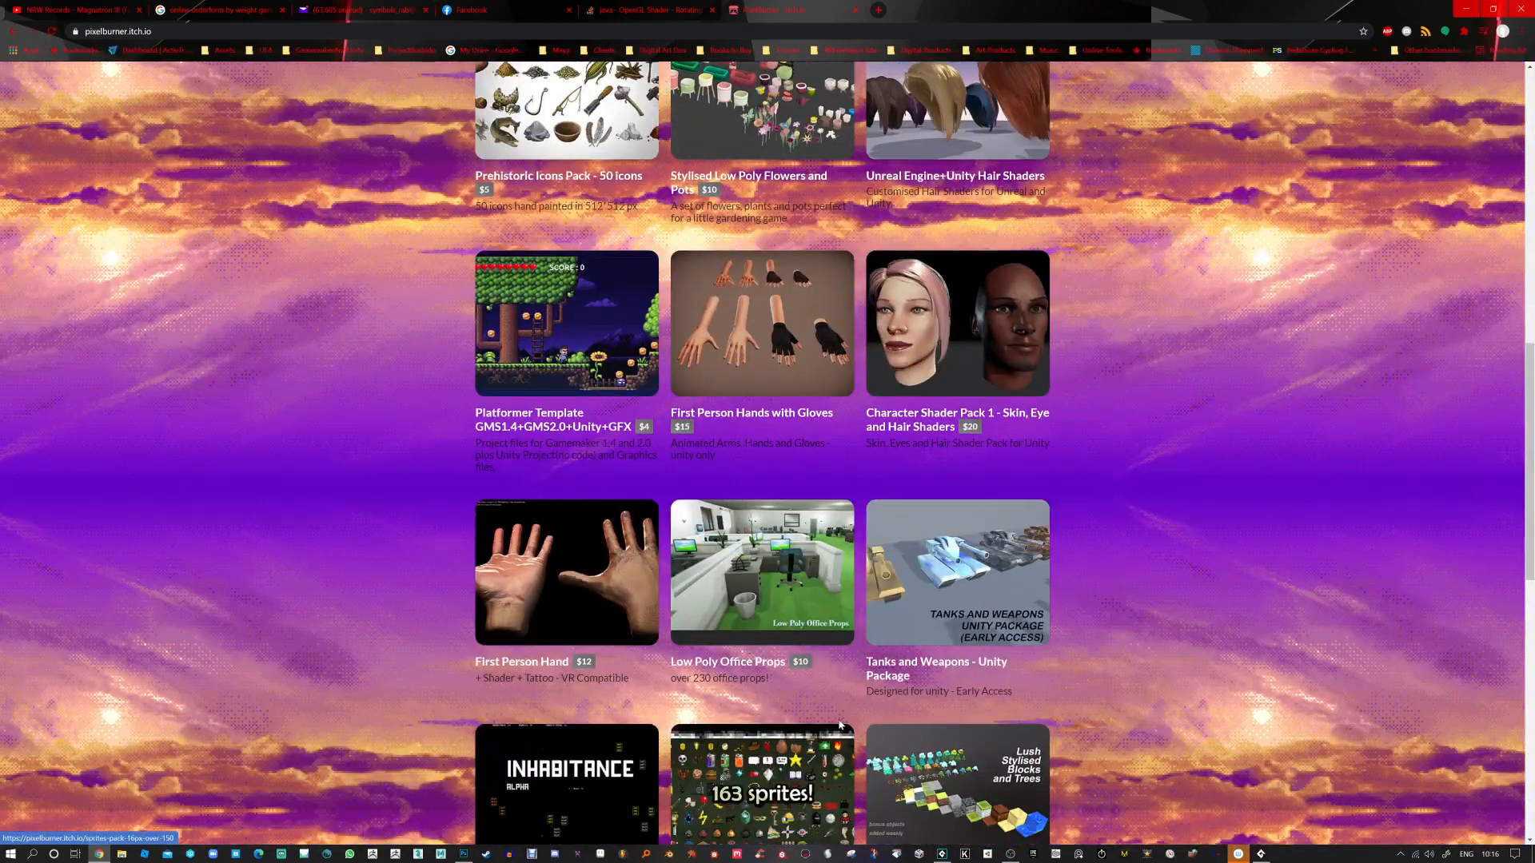
scroll(943, 712, "down", 5)
scroll(775, 538, "up", 15)
scroll(776, 538, "up", 5)
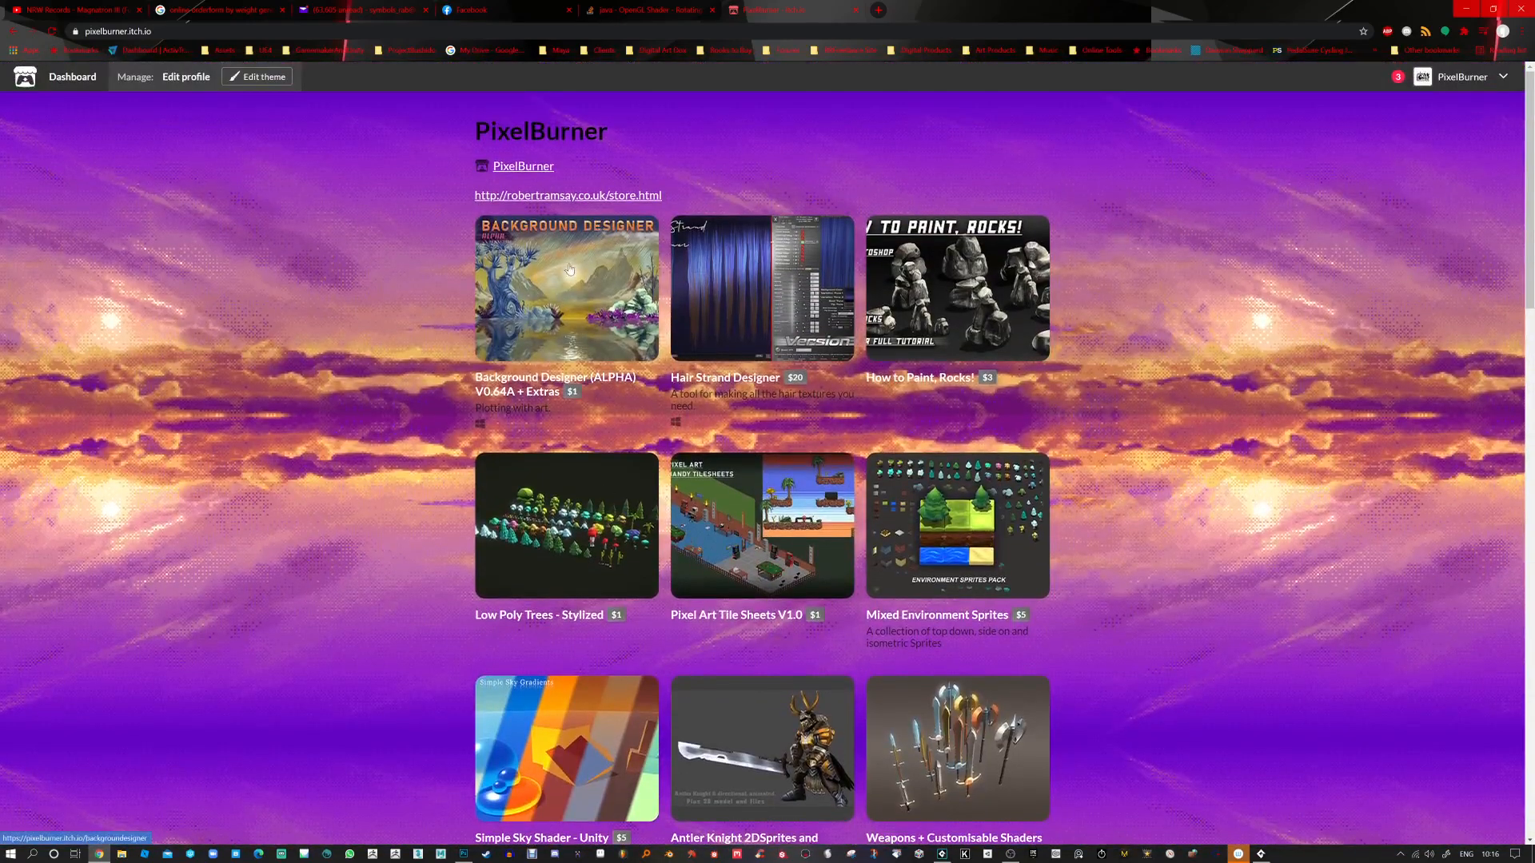
Step: Open the Background Designer (ALPHA) product page and review its planned pricing model and links
left_click(569, 269)
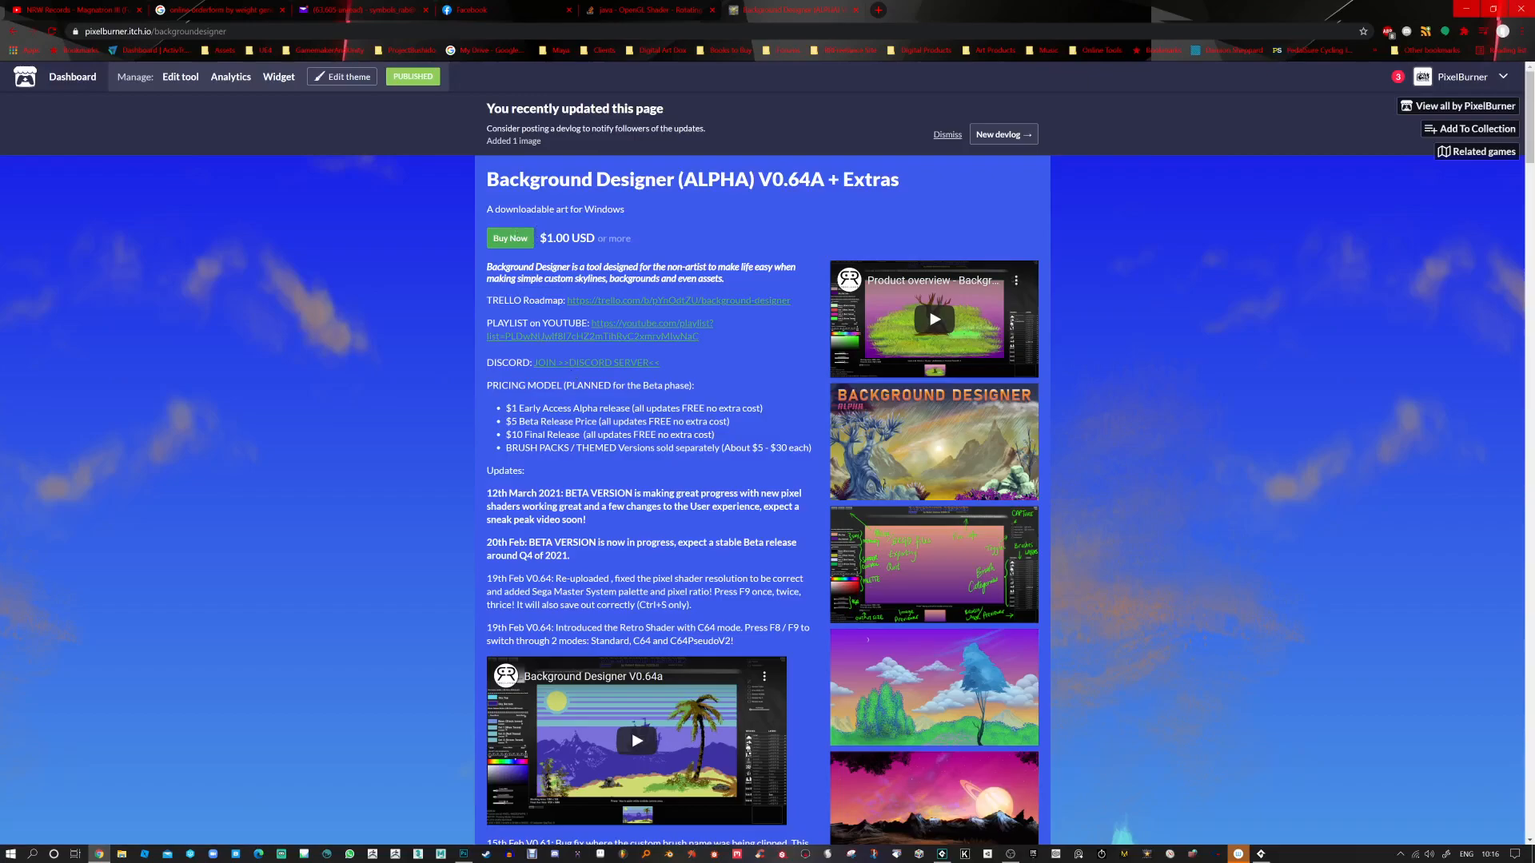
left_click_drag(506, 421, 733, 425)
left_click(734, 439)
scroll(840, 709, "down", 1)
scroll(803, 729, "down", 2)
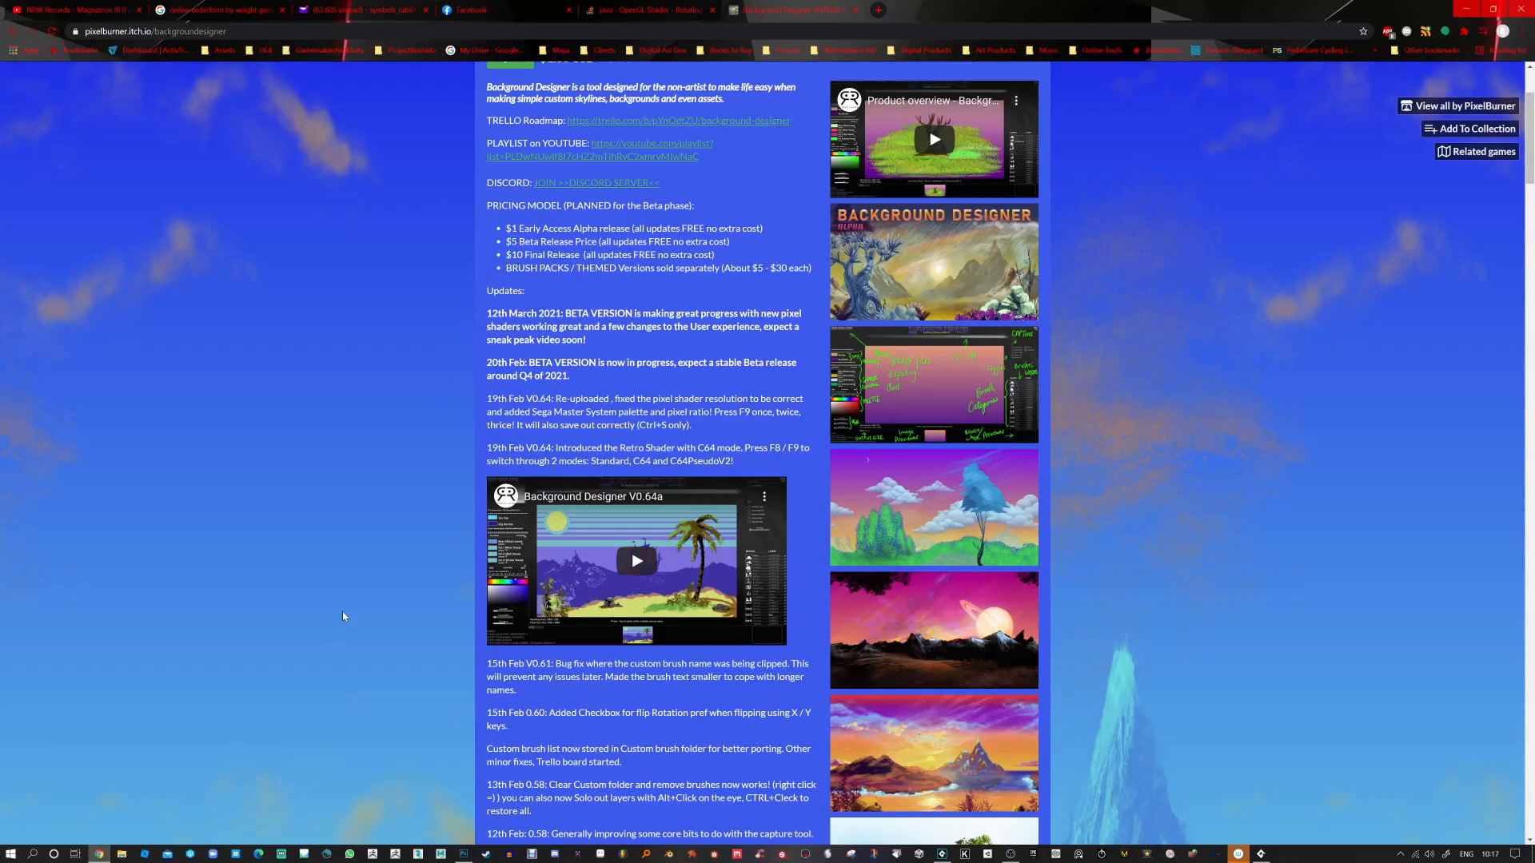
scroll(357, 616, "up", 3)
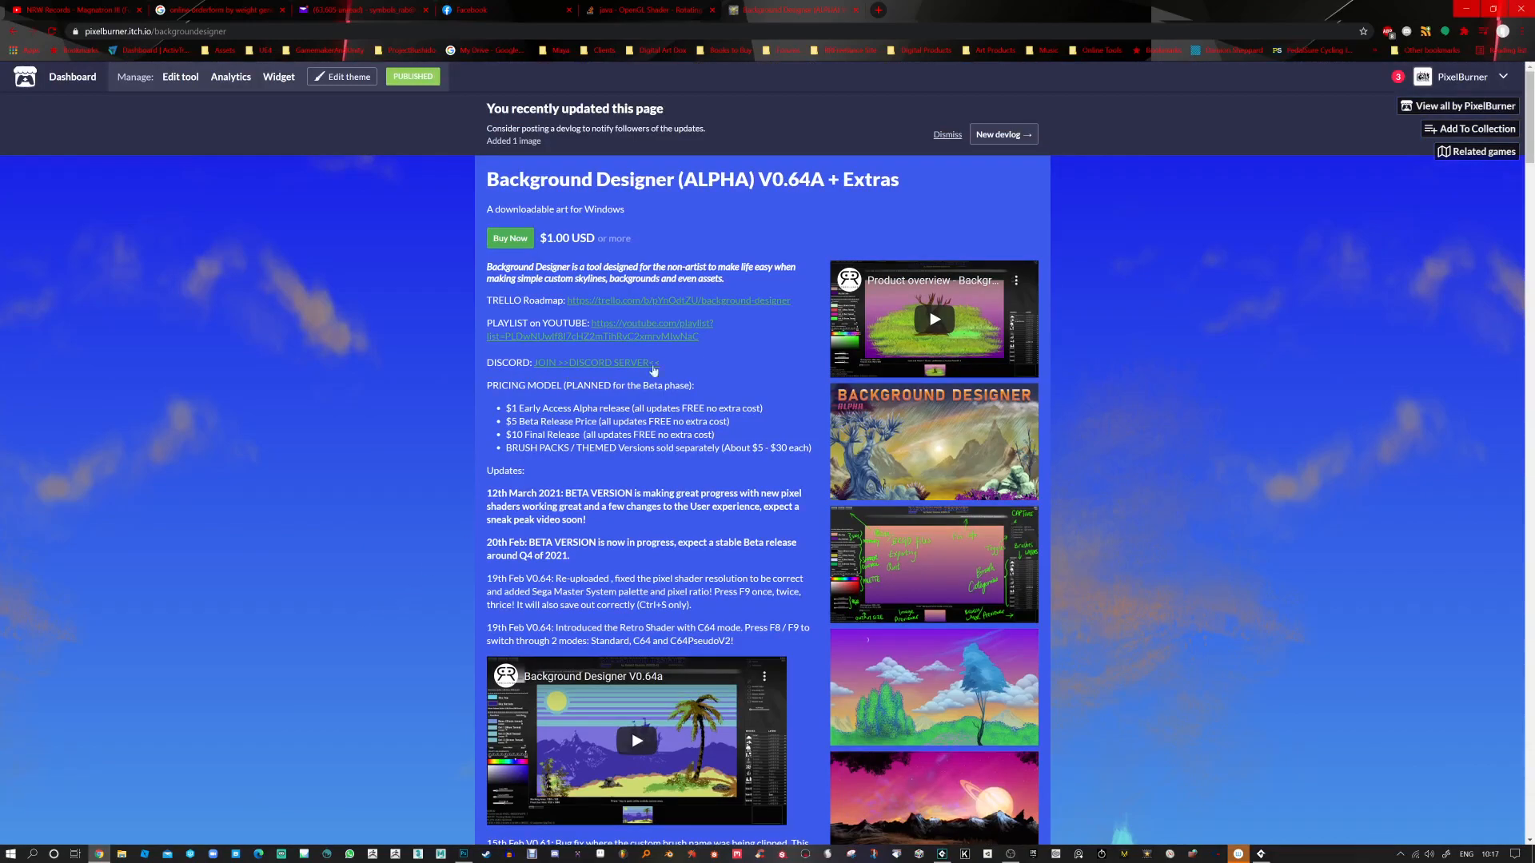
Step: Examine the update log and example images on the Background Designer product page
scroll(825, 357, "down", 2)
scroll(826, 358, "up", 2)
scroll(879, 579, "down", 3)
scroll(869, 566, "down", 3)
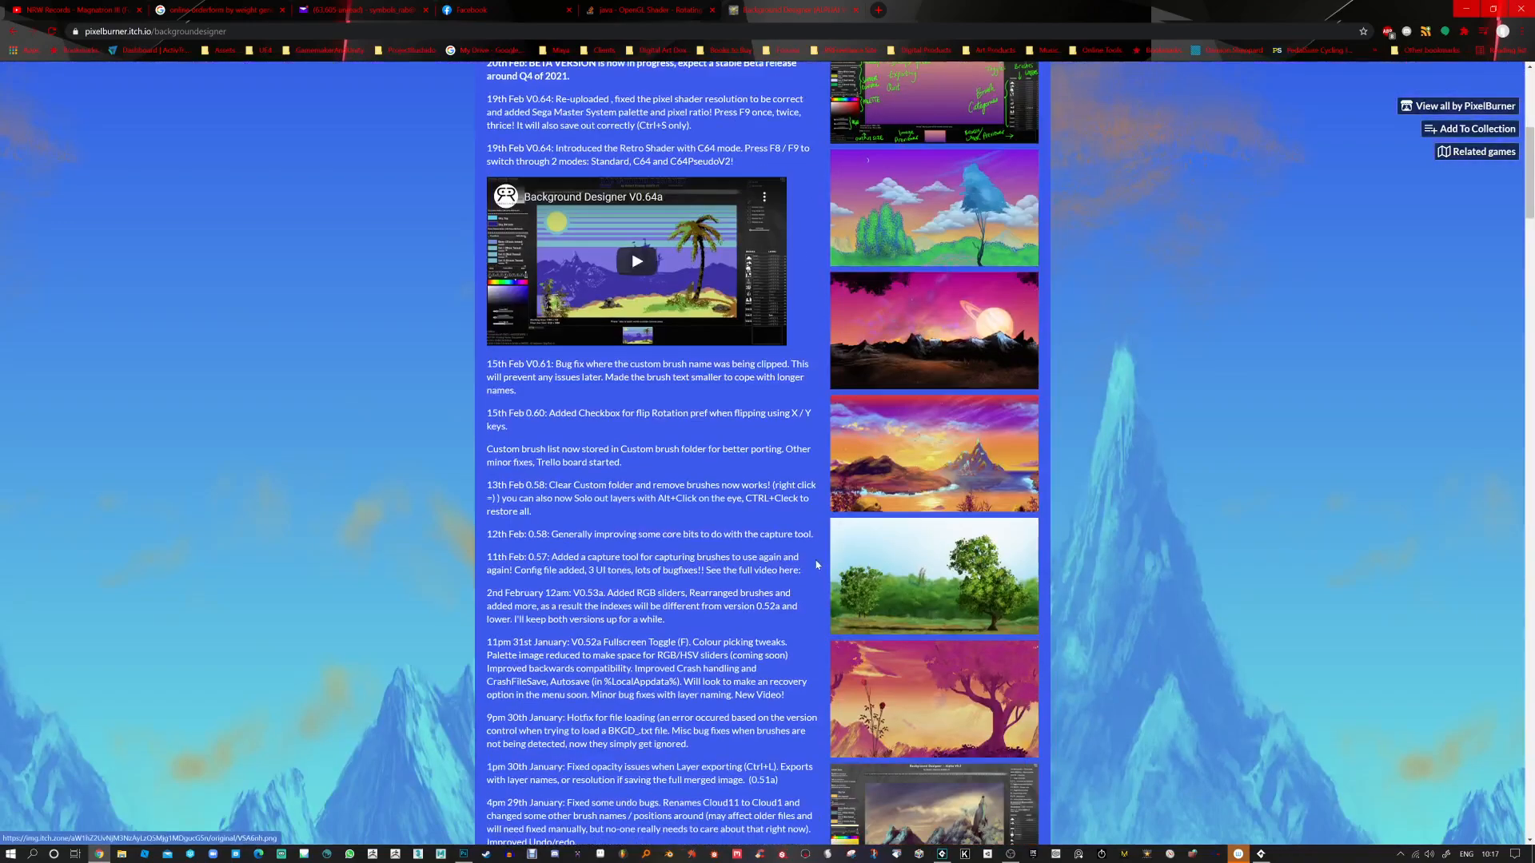
scroll(779, 589, "down", 2)
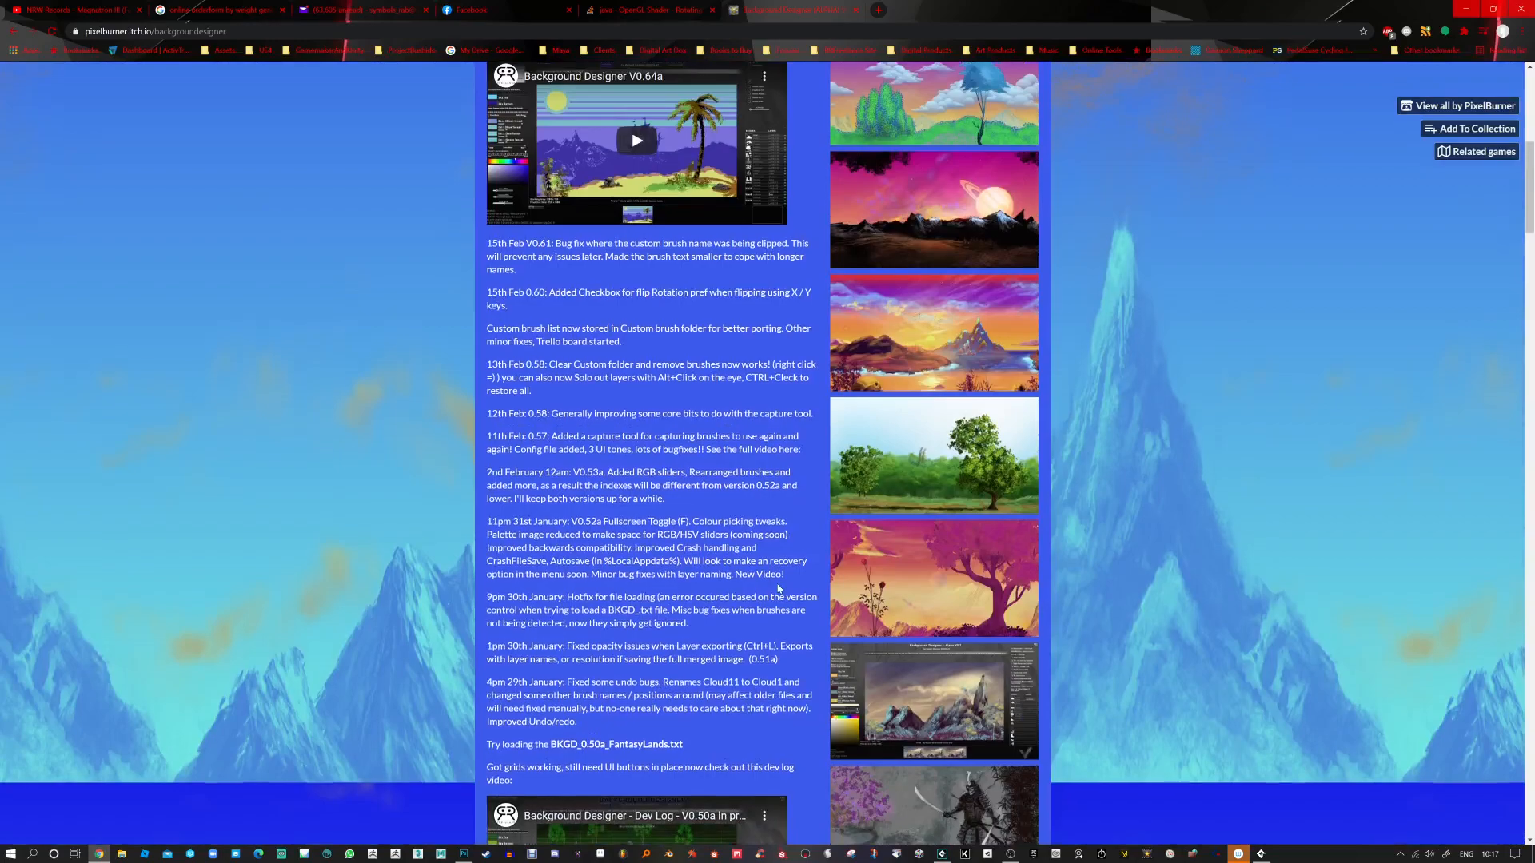
scroll(779, 588, "down", 5)
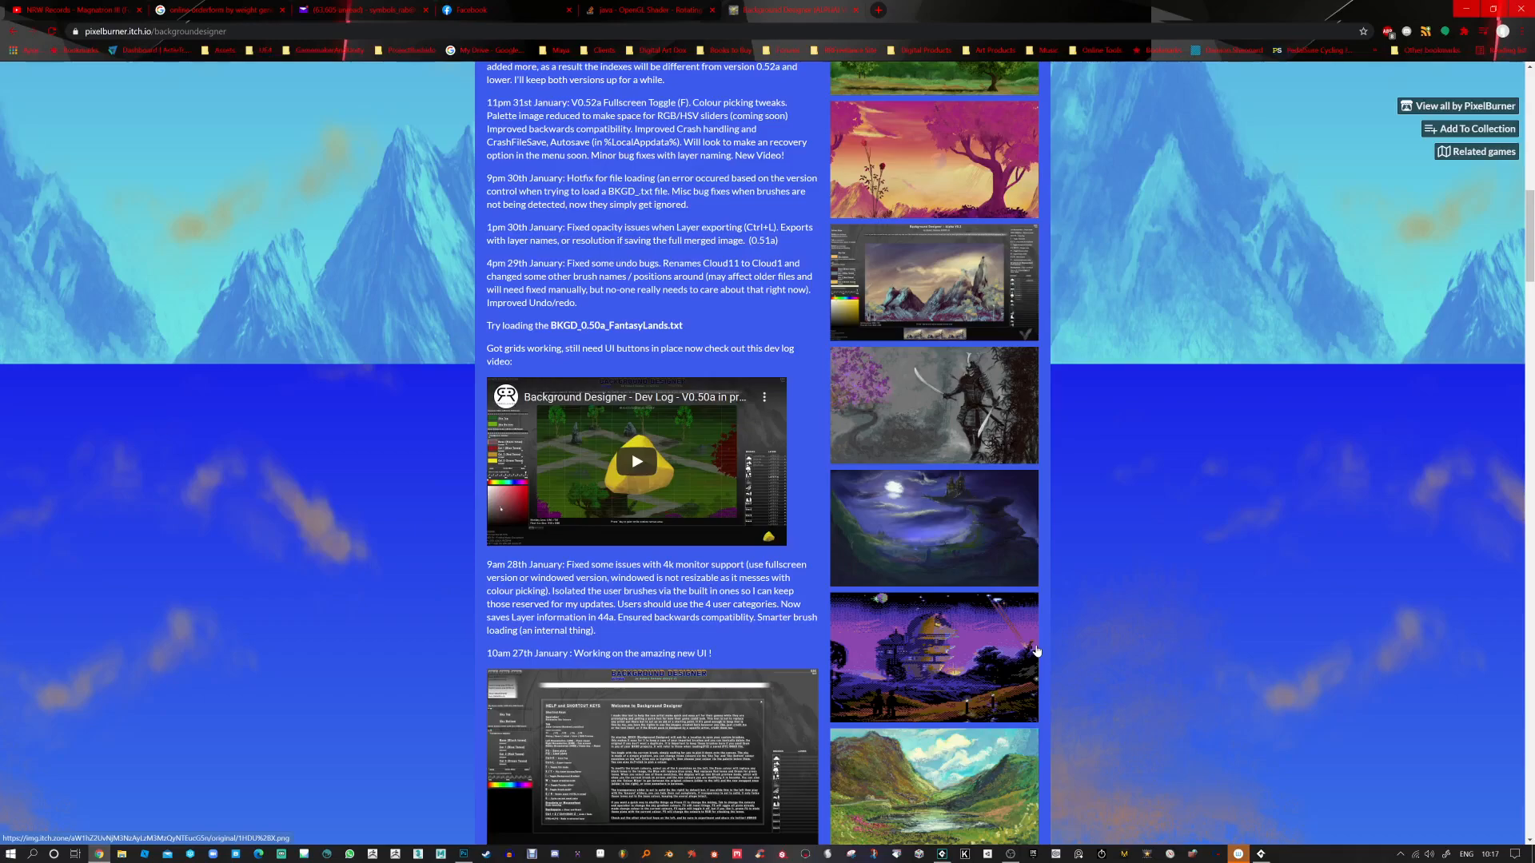
scroll(1036, 650, "up", 7)
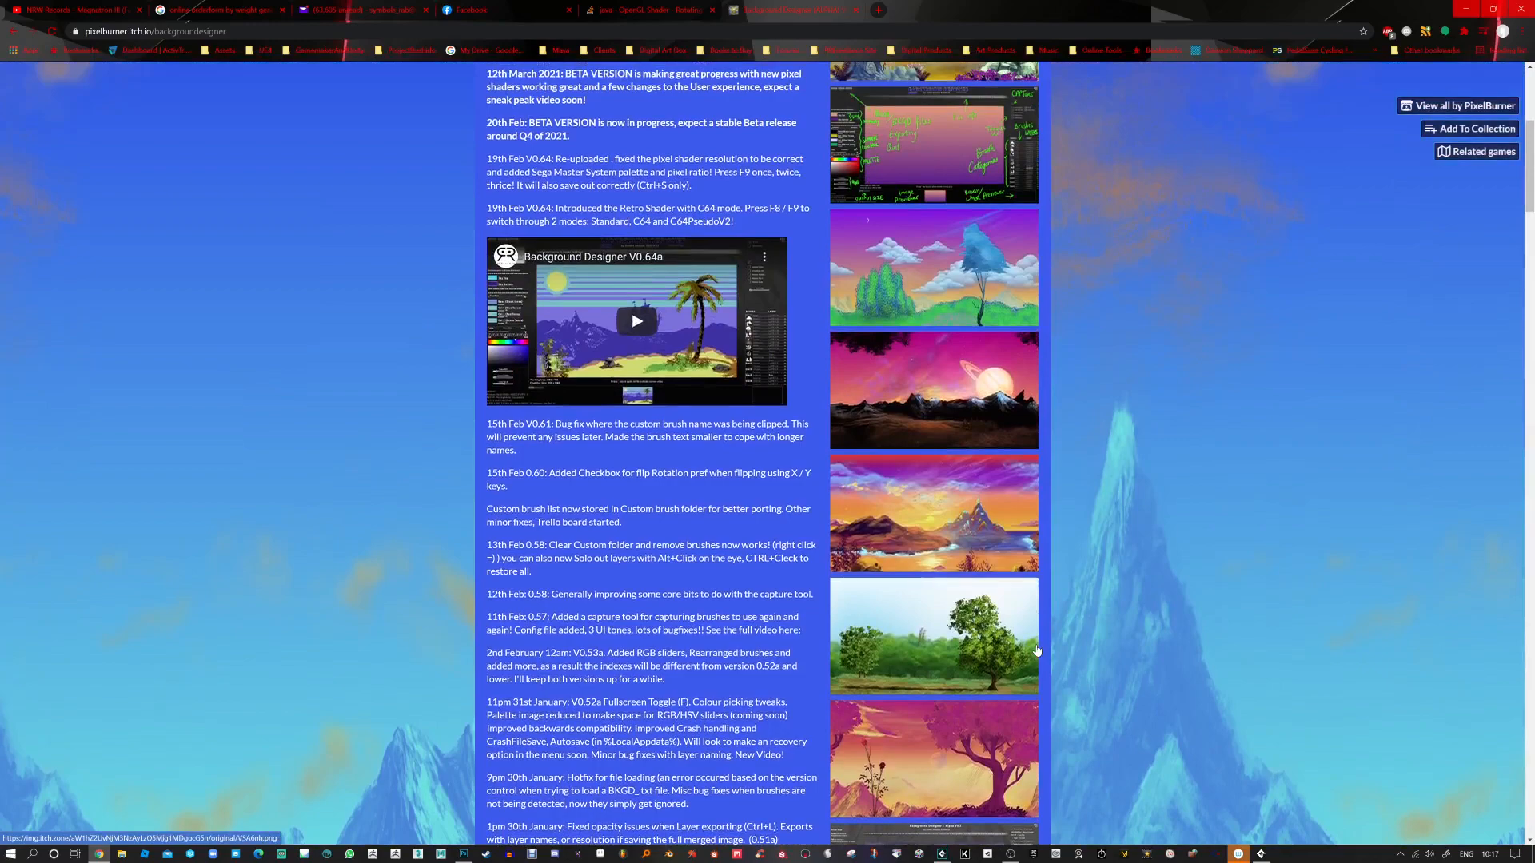
scroll(1044, 630, "up", 3)
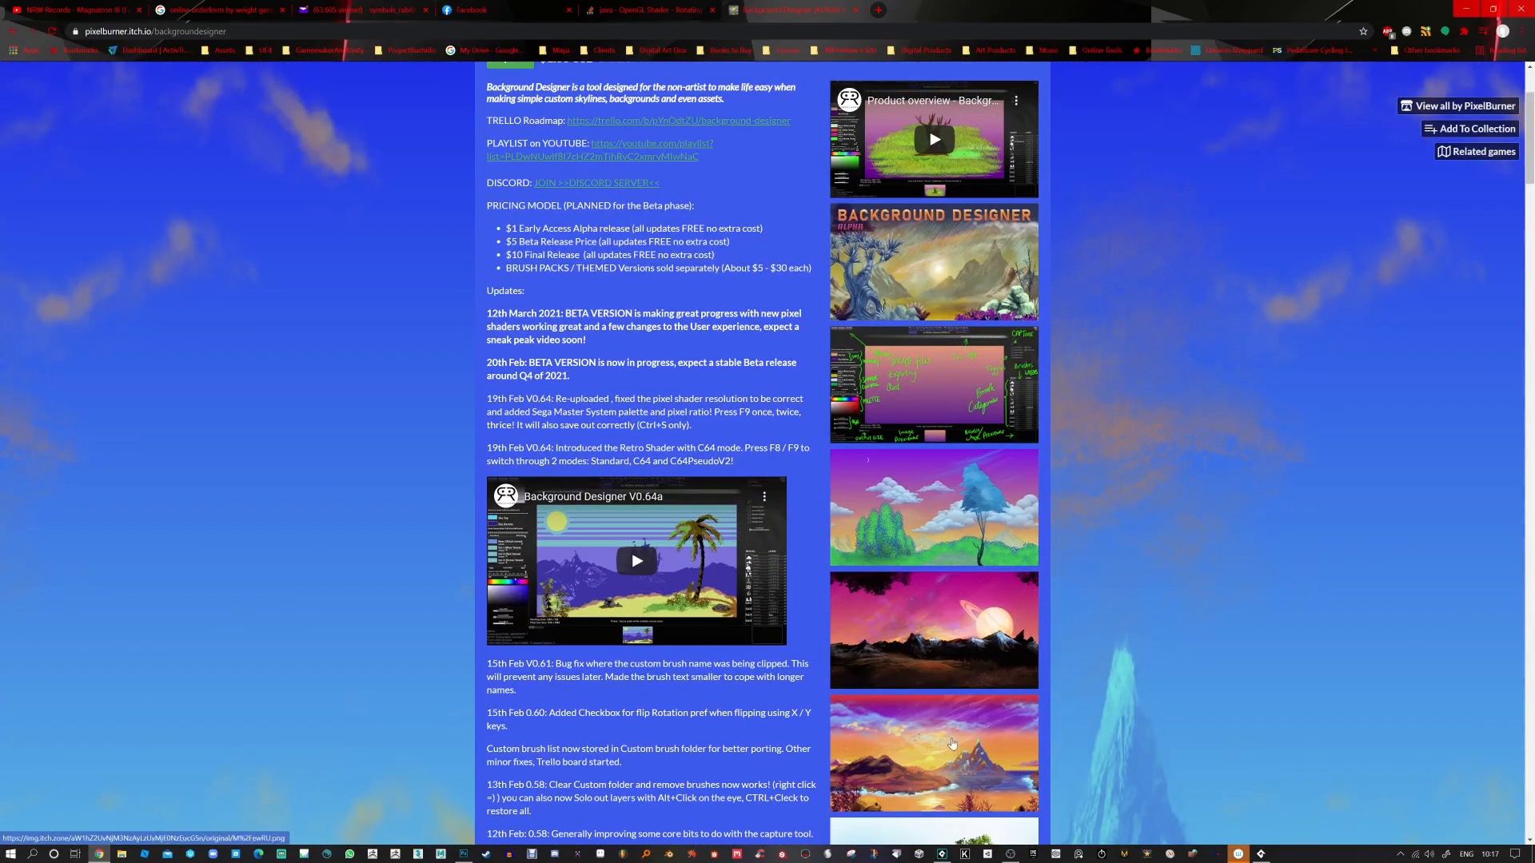
scroll(1072, 800, "down", 2)
Step: Switch to Background Designer, enable Wrap Mode and scale the image brush down to 0.57 over the canvas
left_click(1260, 854)
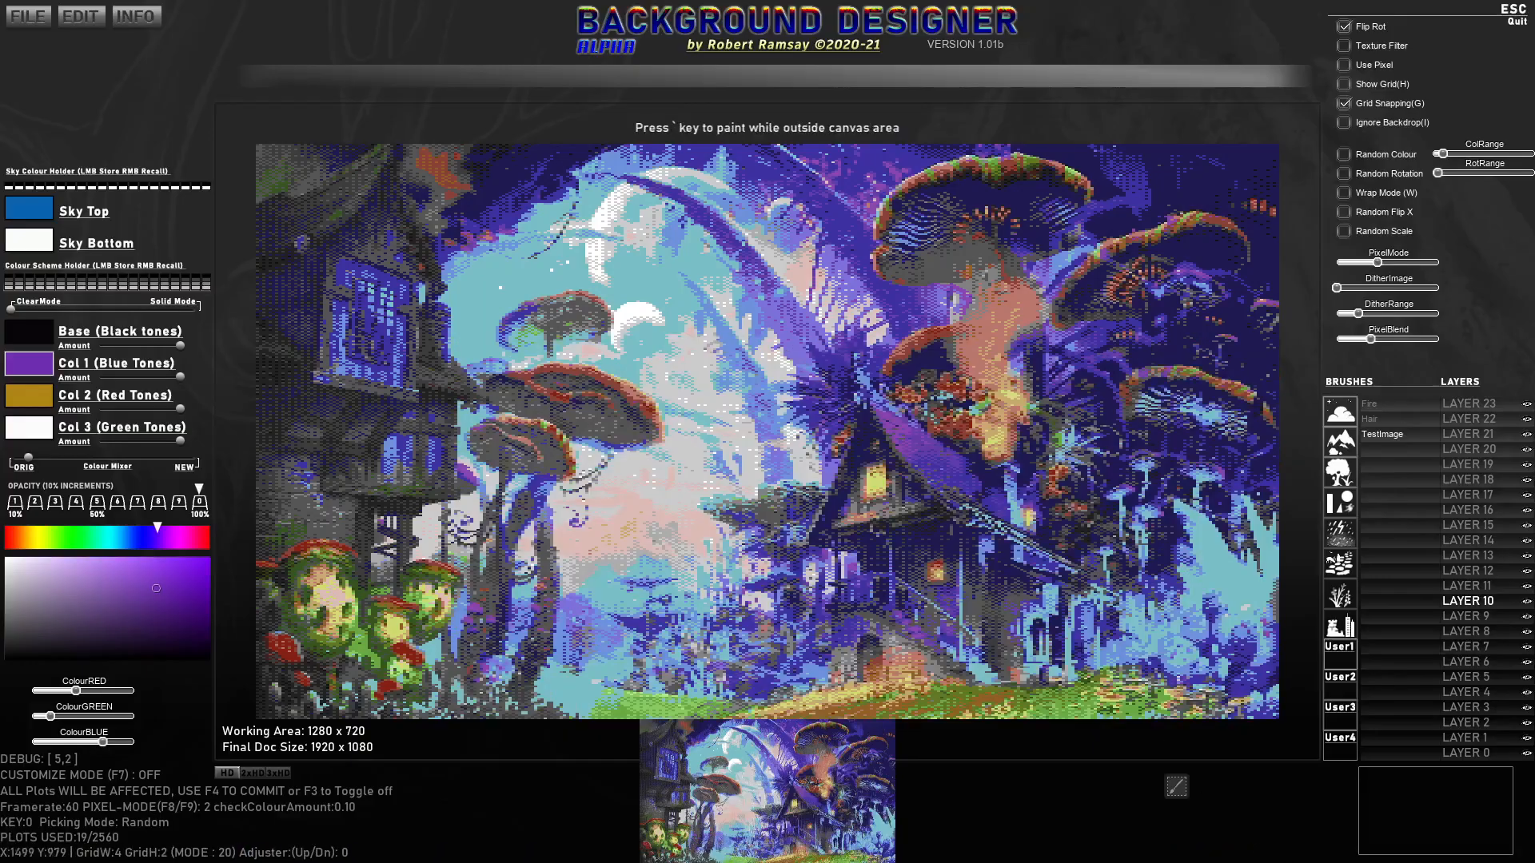
left_click(1359, 193)
left_click_drag(727, 469, 1259, 471)
scroll(1190, 444, "down", 3)
scroll(1189, 444, "down", 7)
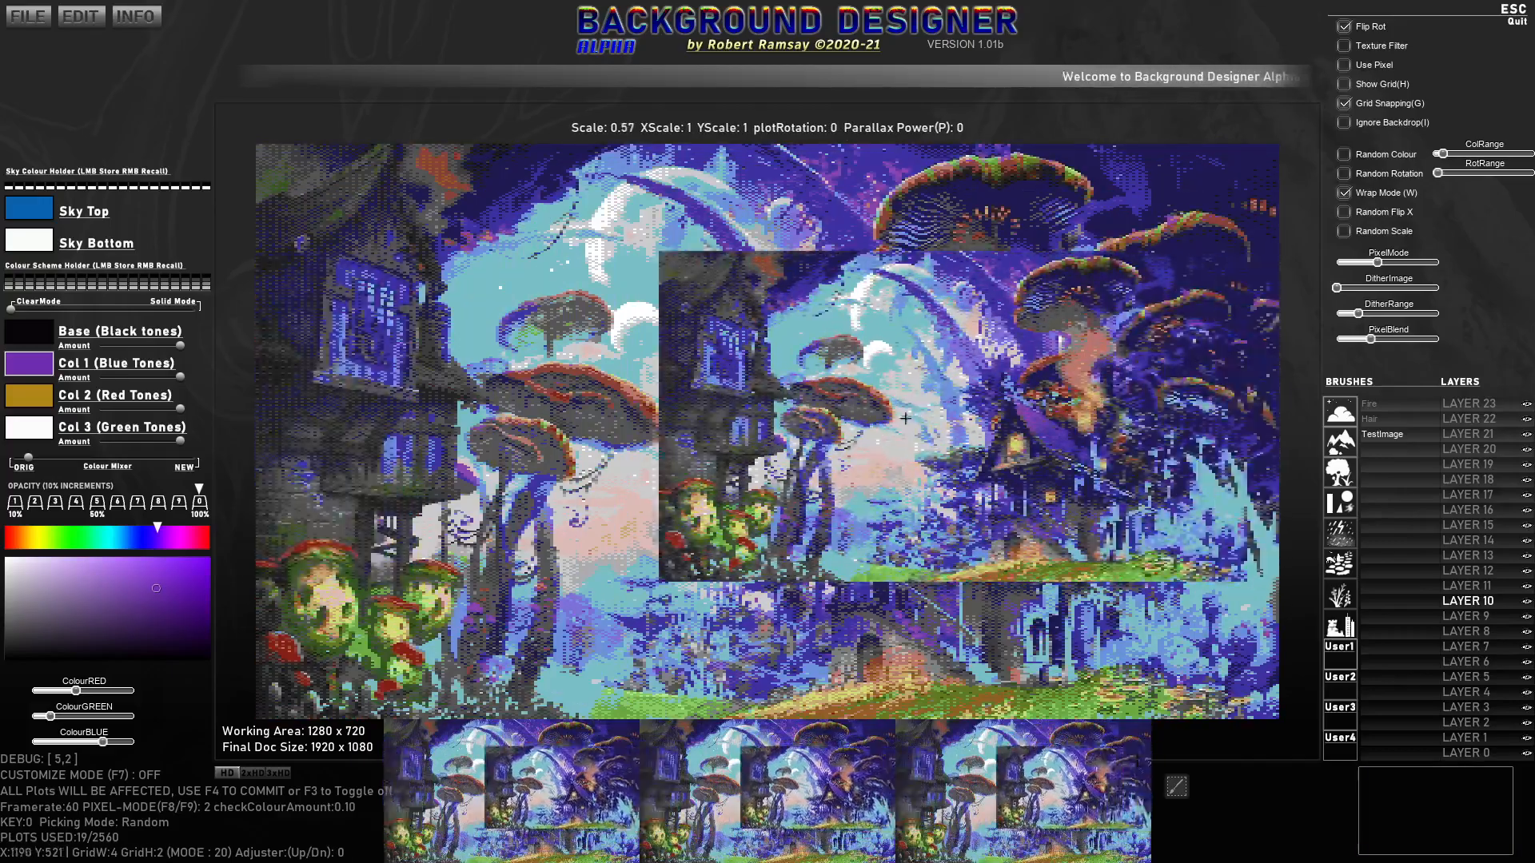
Step: Scale the image brush down to 0.50 over the canvas
key("ctrl")
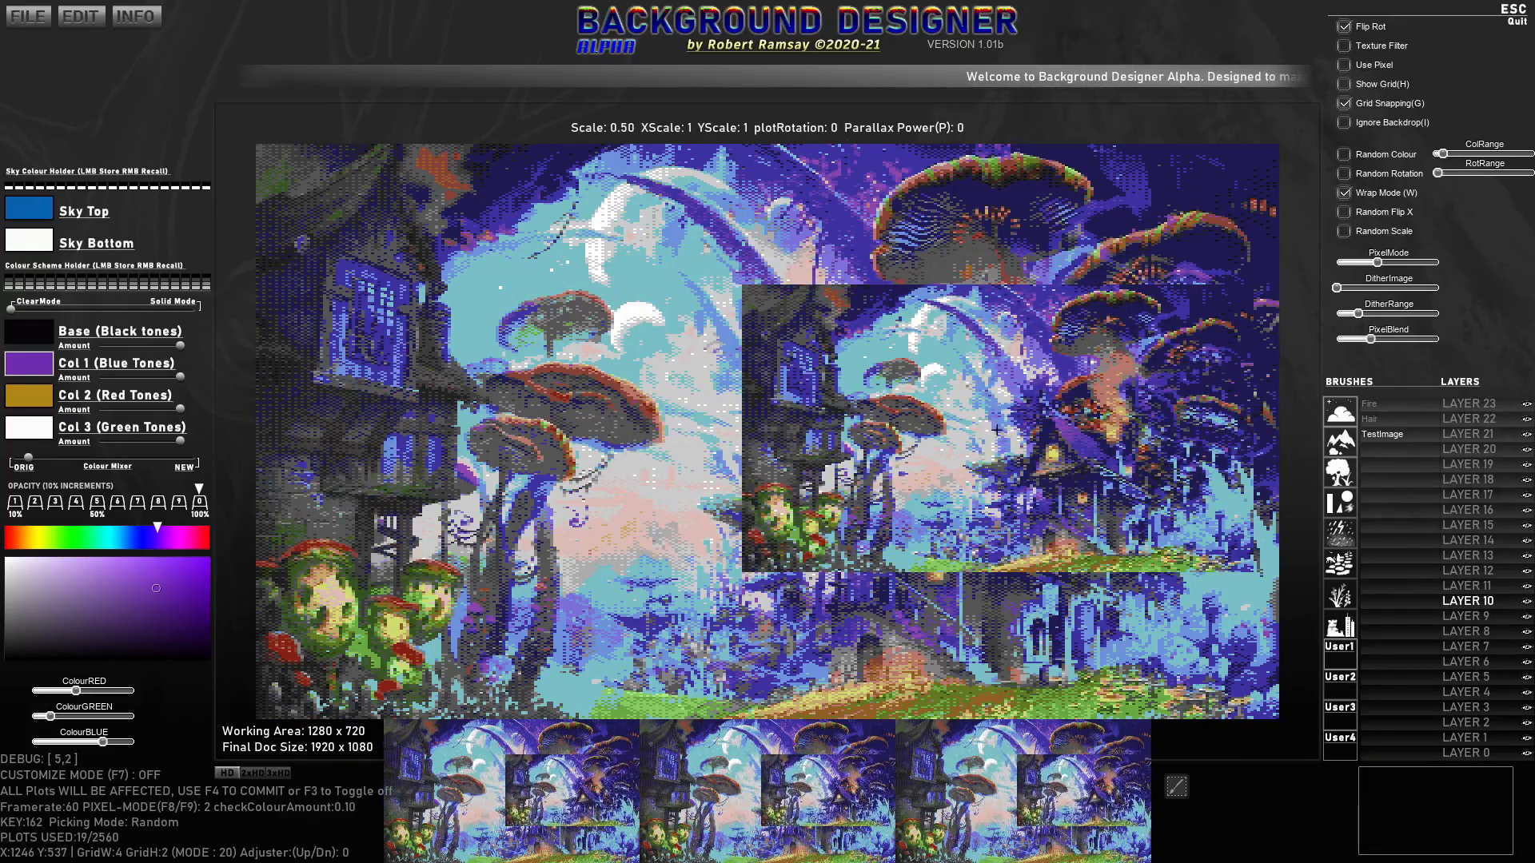
scroll(959, 384, "down", 5)
scroll(925, 342, "up", 5)
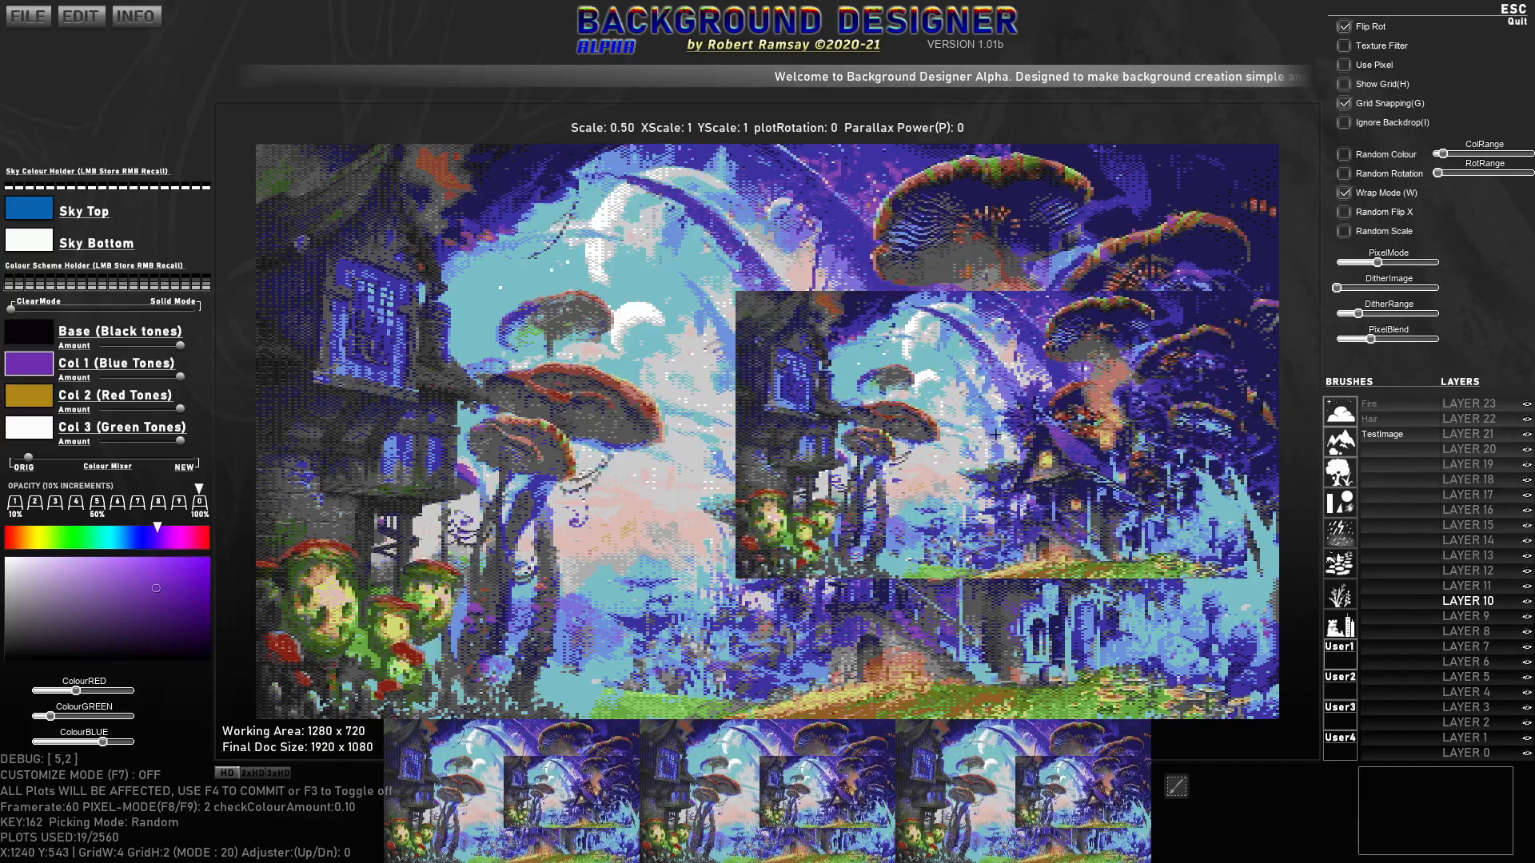
Step: Stamp the half-scale image and its horizontally flipped copy side by side over the existing full-size picture
left_click(1025, 432)
key("x")
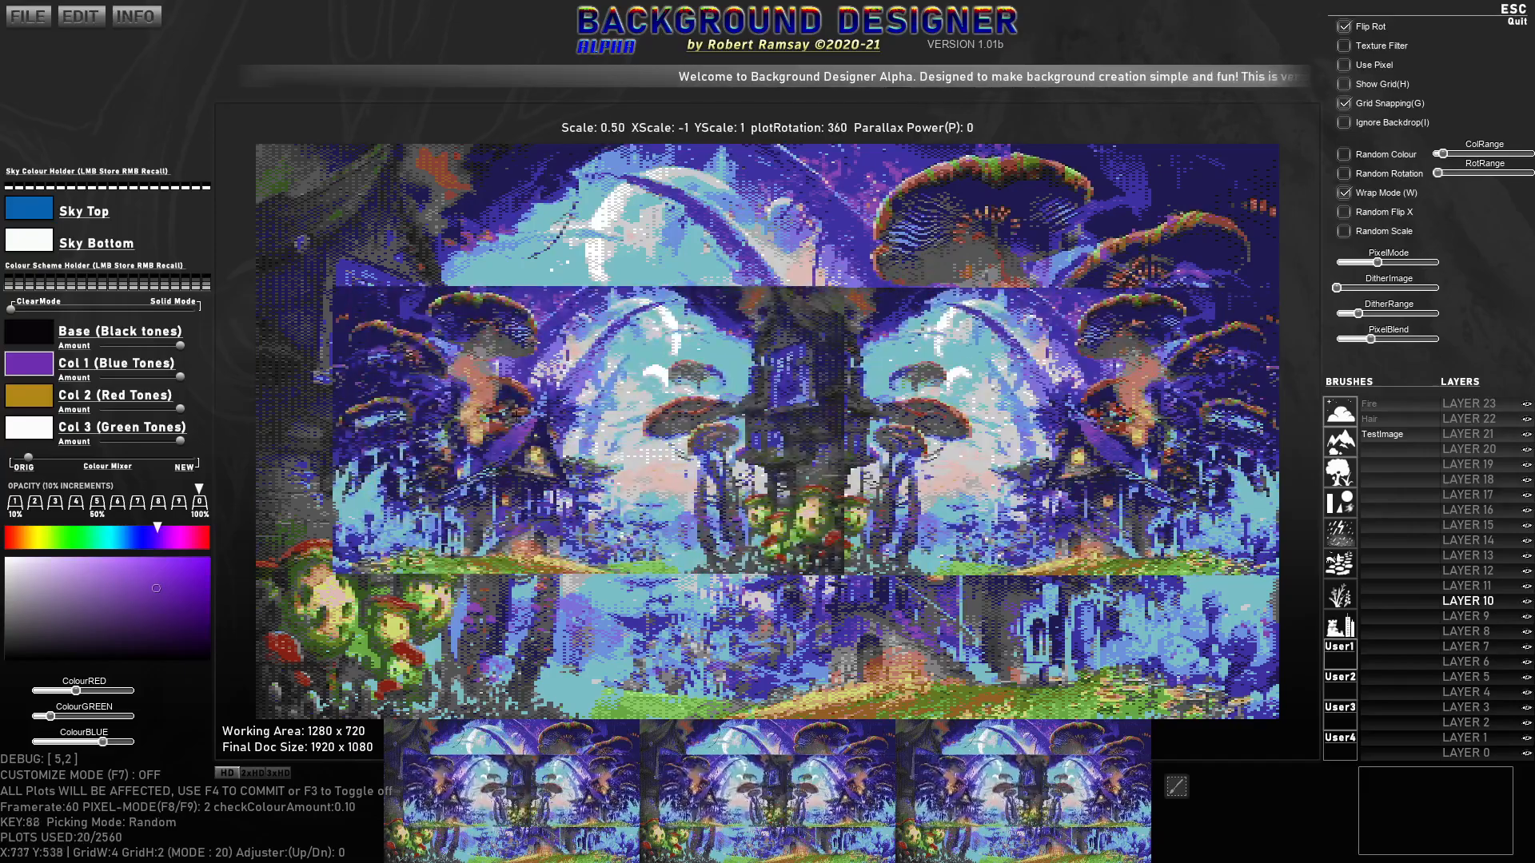
left_click(512, 432)
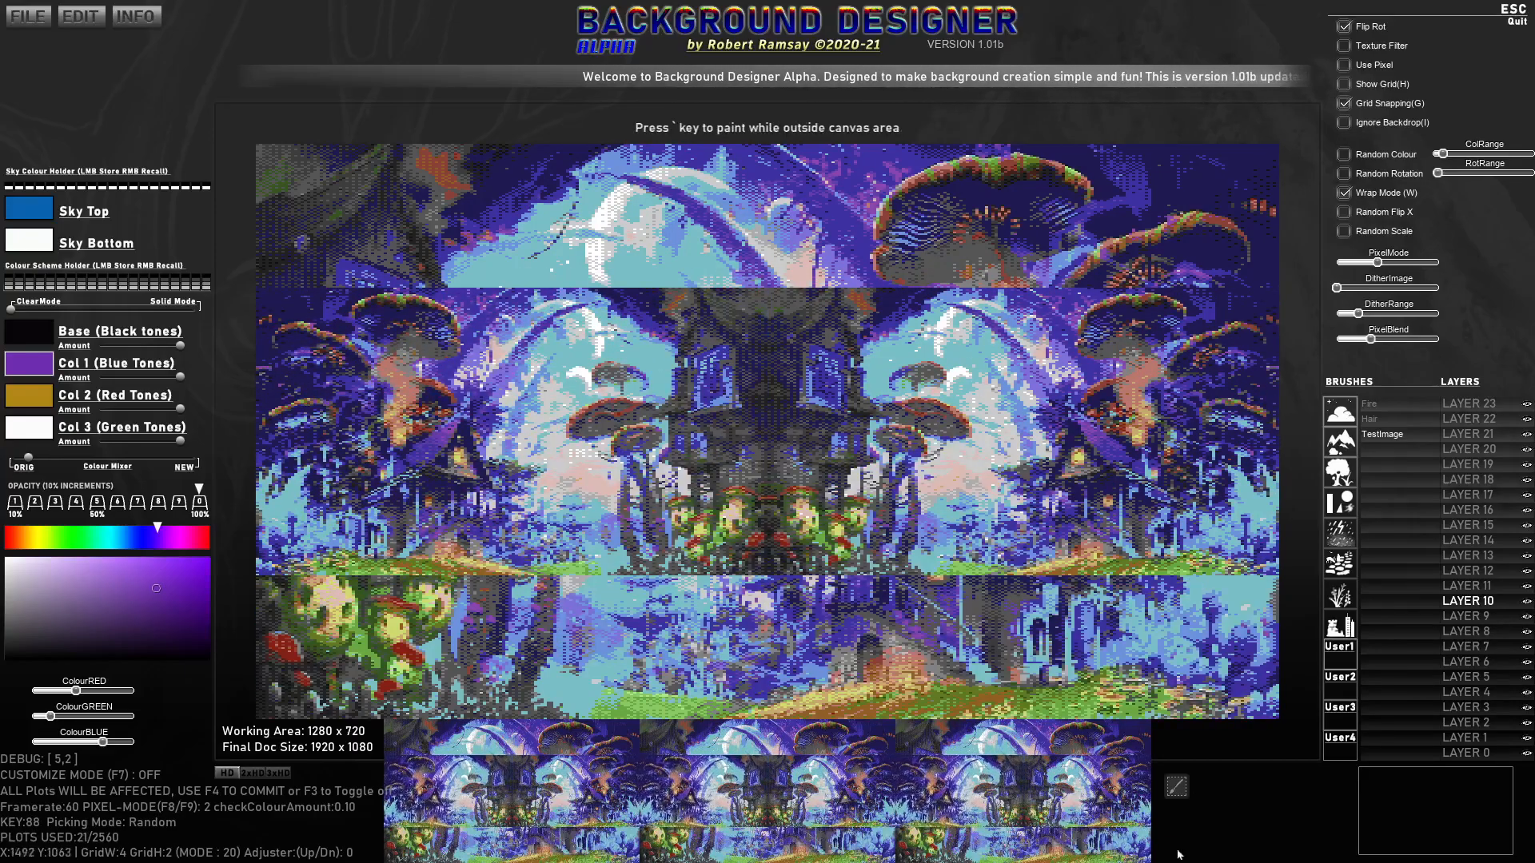
Step: Clear the canvas and stamp the half-scale image beside its horizontally mirrored copy so the pair spans the full canvas width
key("BackSpace")
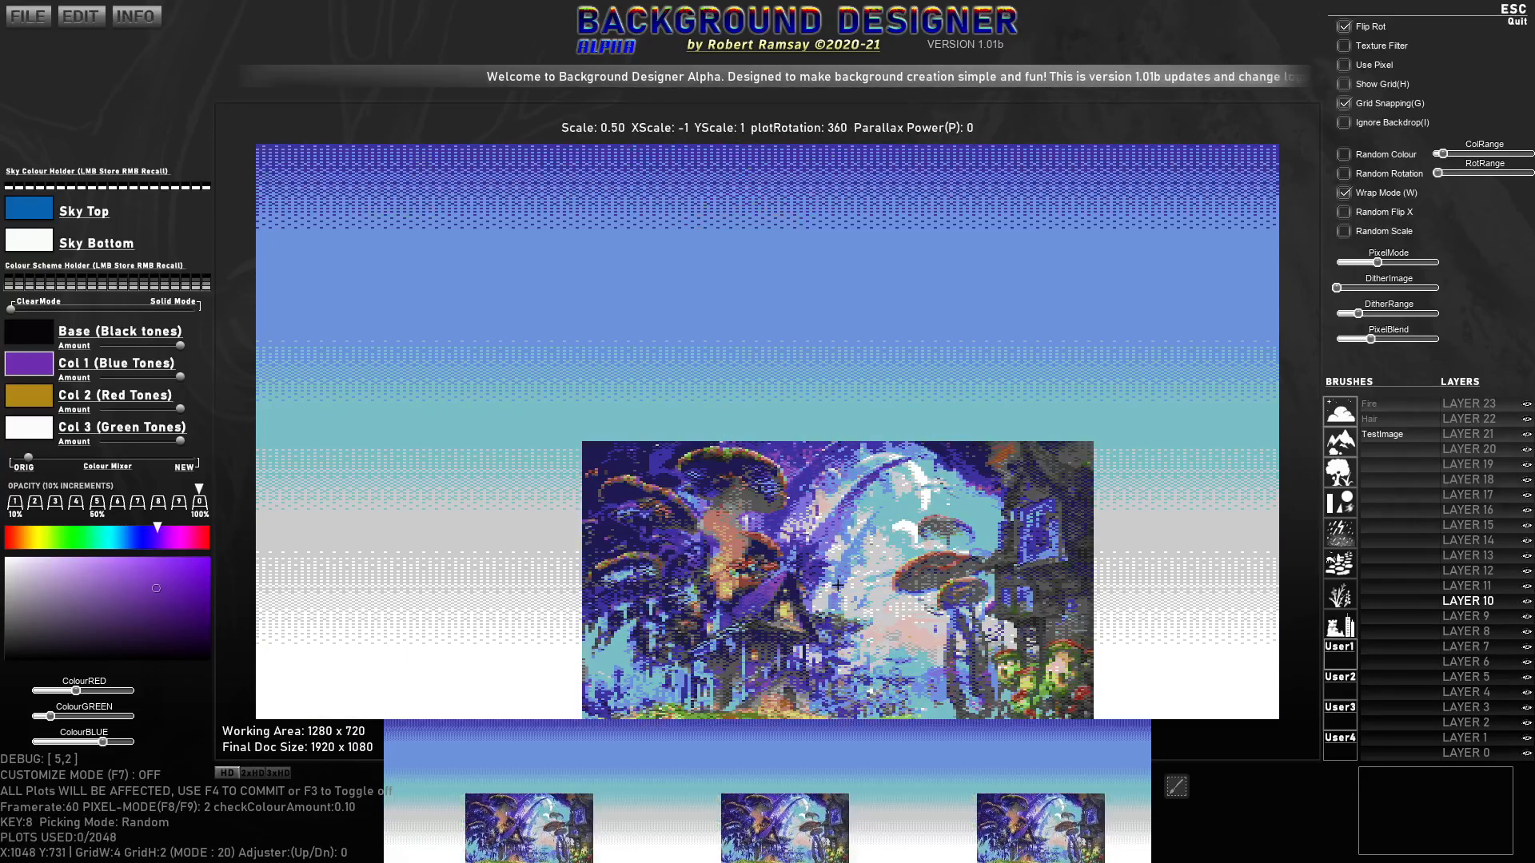
key("x")
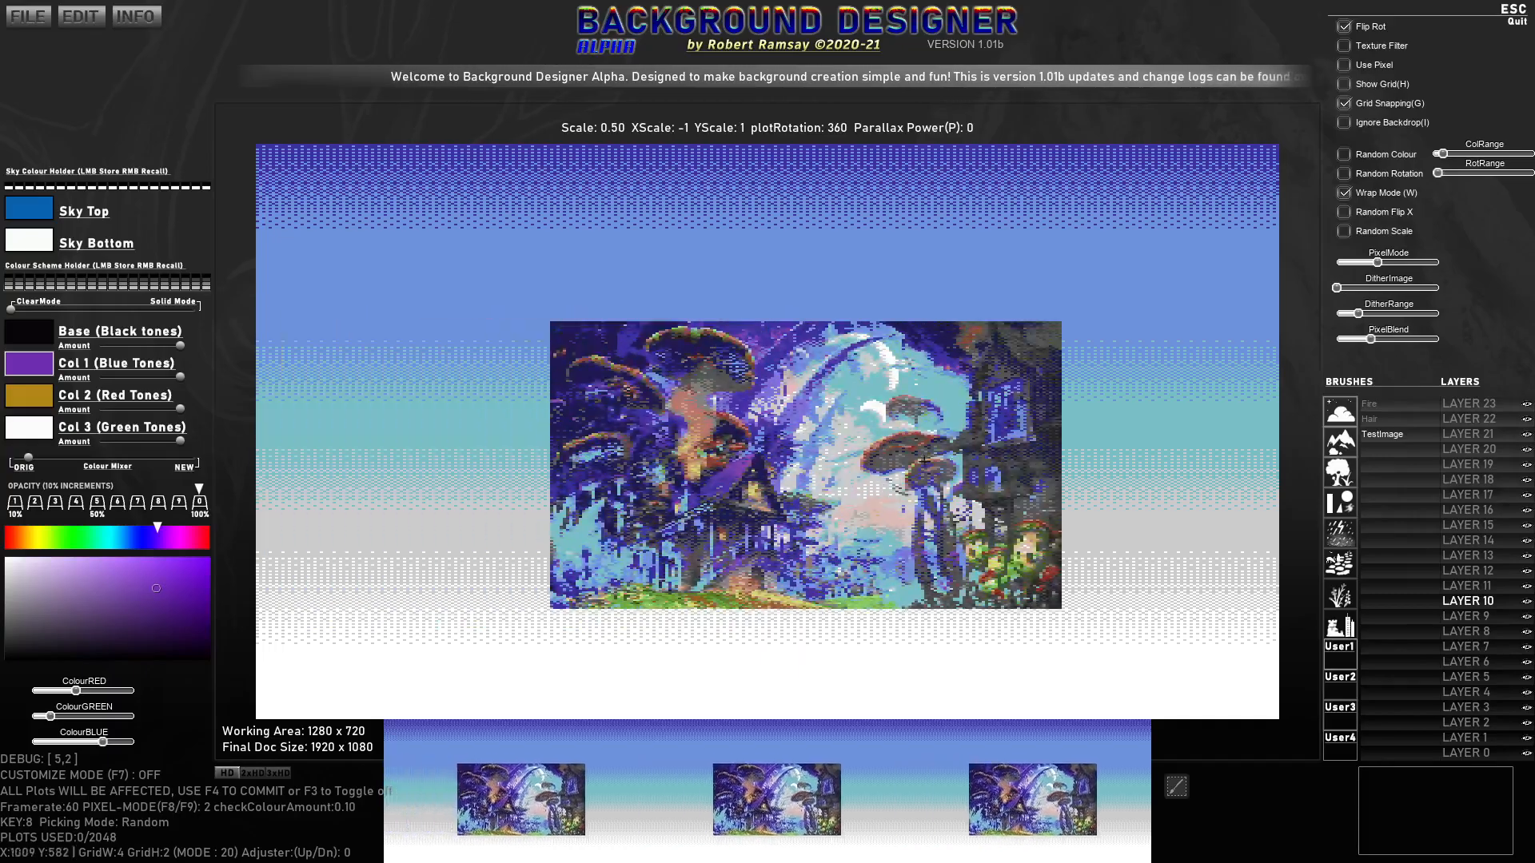
left_click(1023, 438)
key("x")
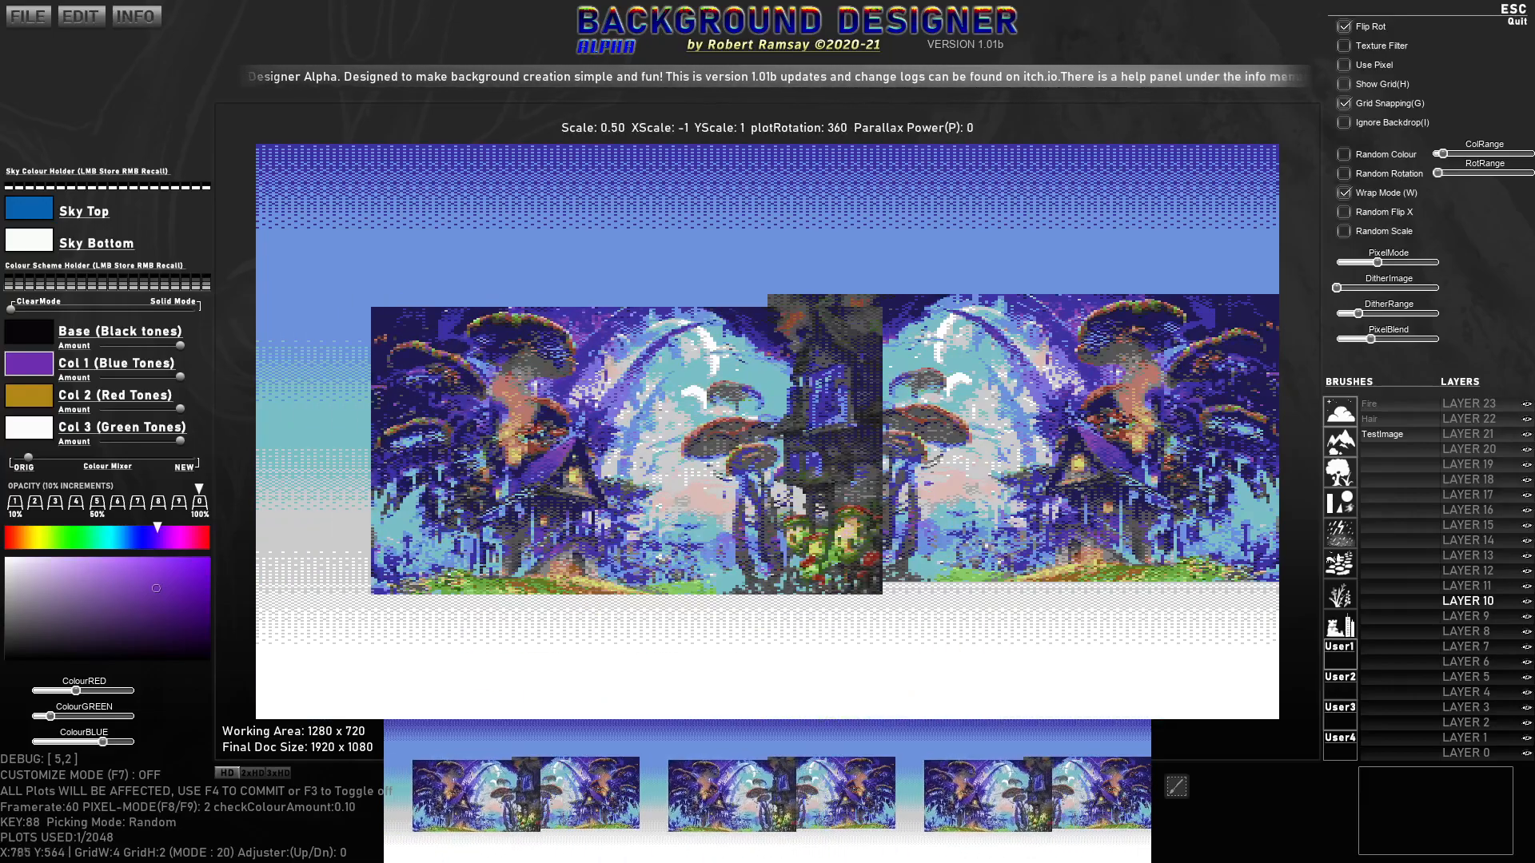
left_click(510, 436)
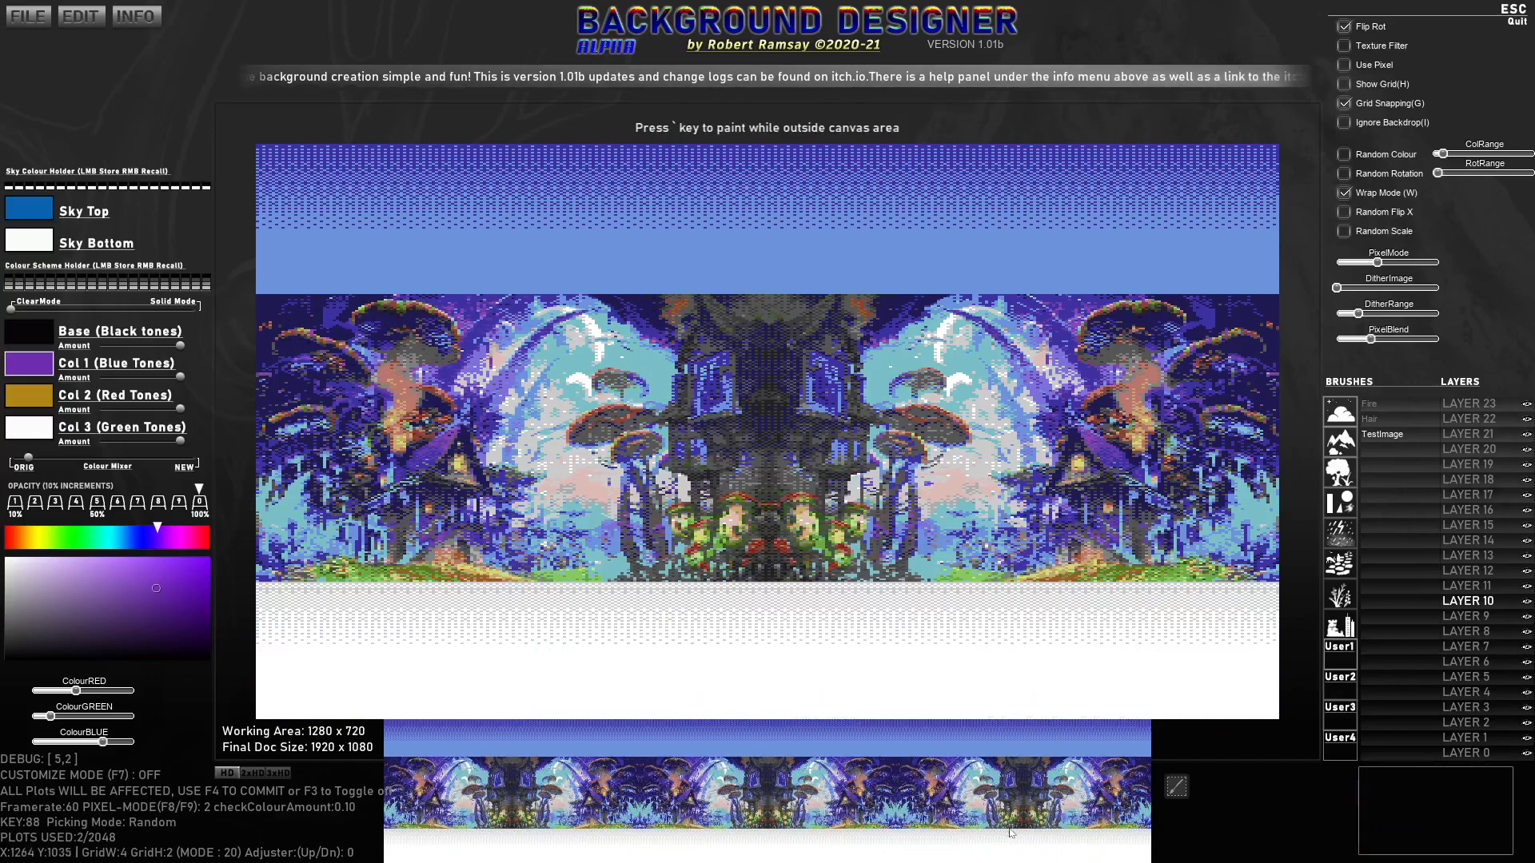
Step: Set the Sky Bottom colour to a light blue picked from the canvas
left_click(80, 209)
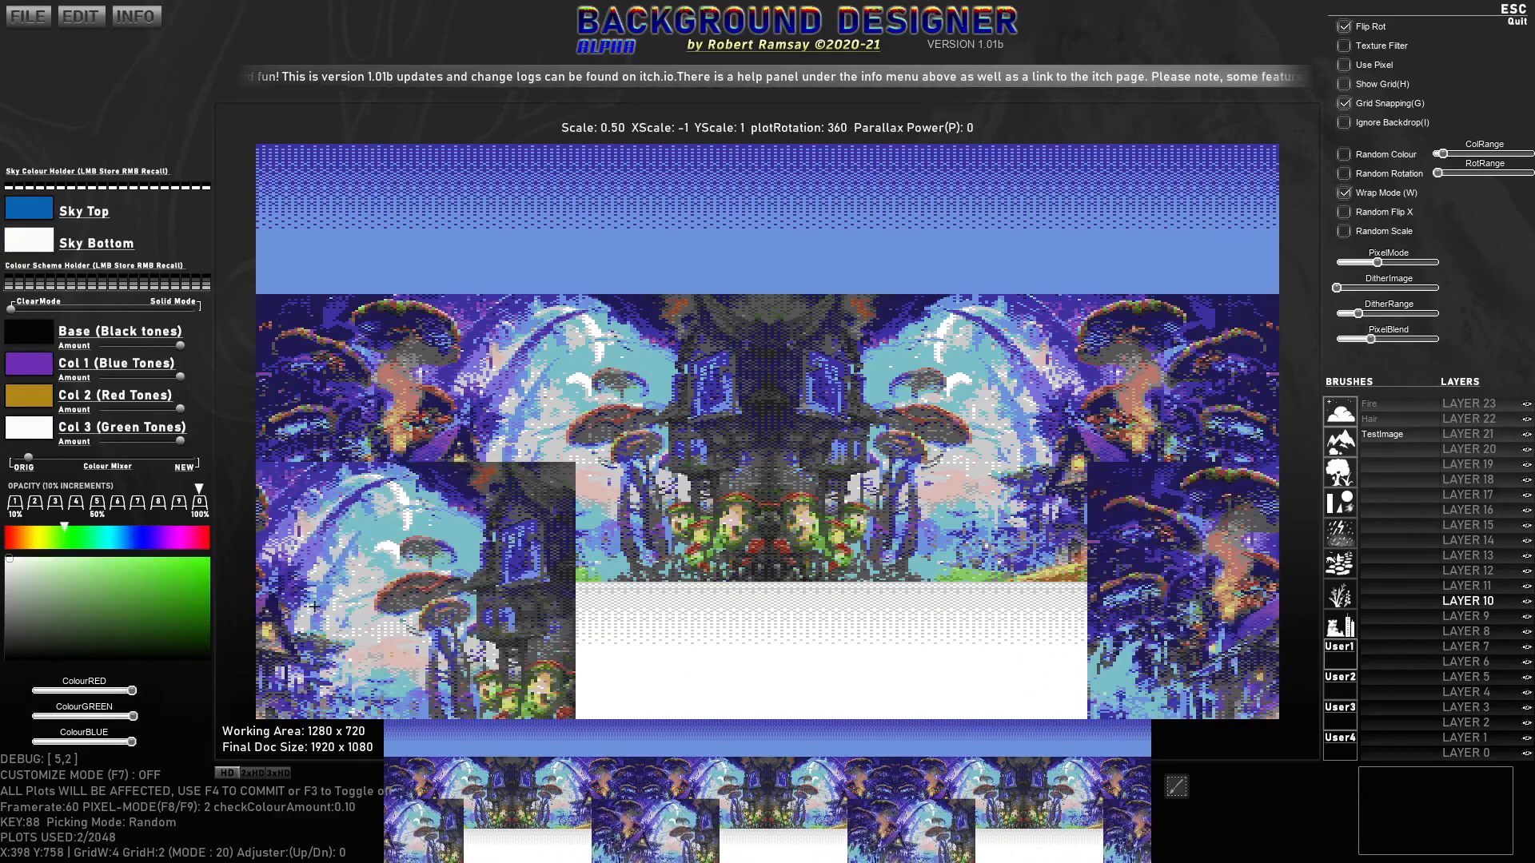
left_click(518, 414, "alt")
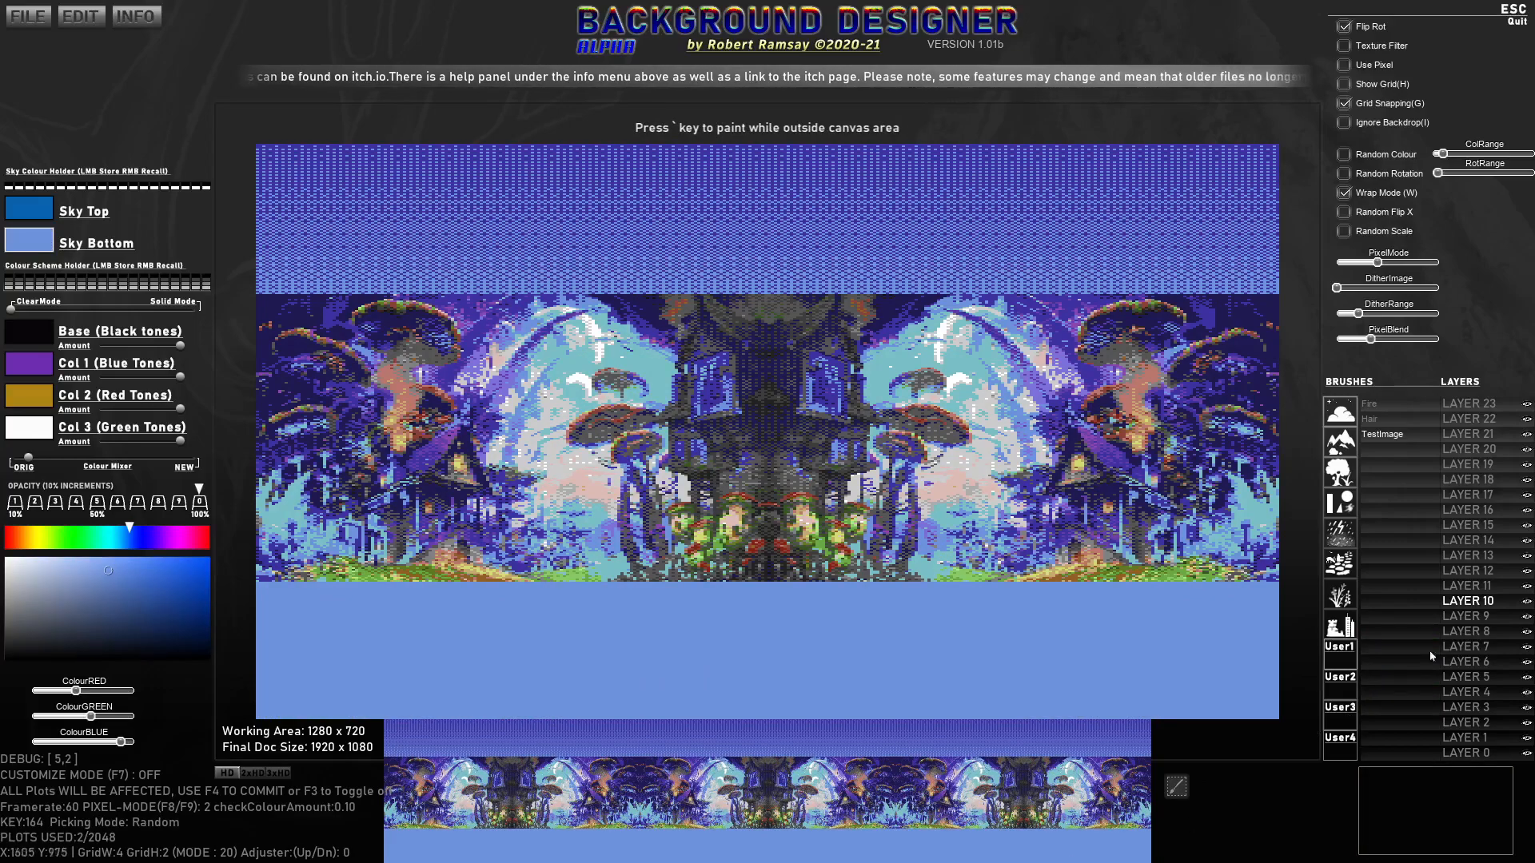
Step: Compare the mirrored background in pixel modes 0, 2, 3 and 4, ending on pixel mode 5
mouse_move(1348, 286)
left_mouse_down()
mouse_move(1362, 291)
mouse_move(1335, 290)
mouse_move(1419, 266)
mouse_move(1401, 262)
mouse_move(1439, 266)
mouse_move(1339, 263)
left_mouse_up()
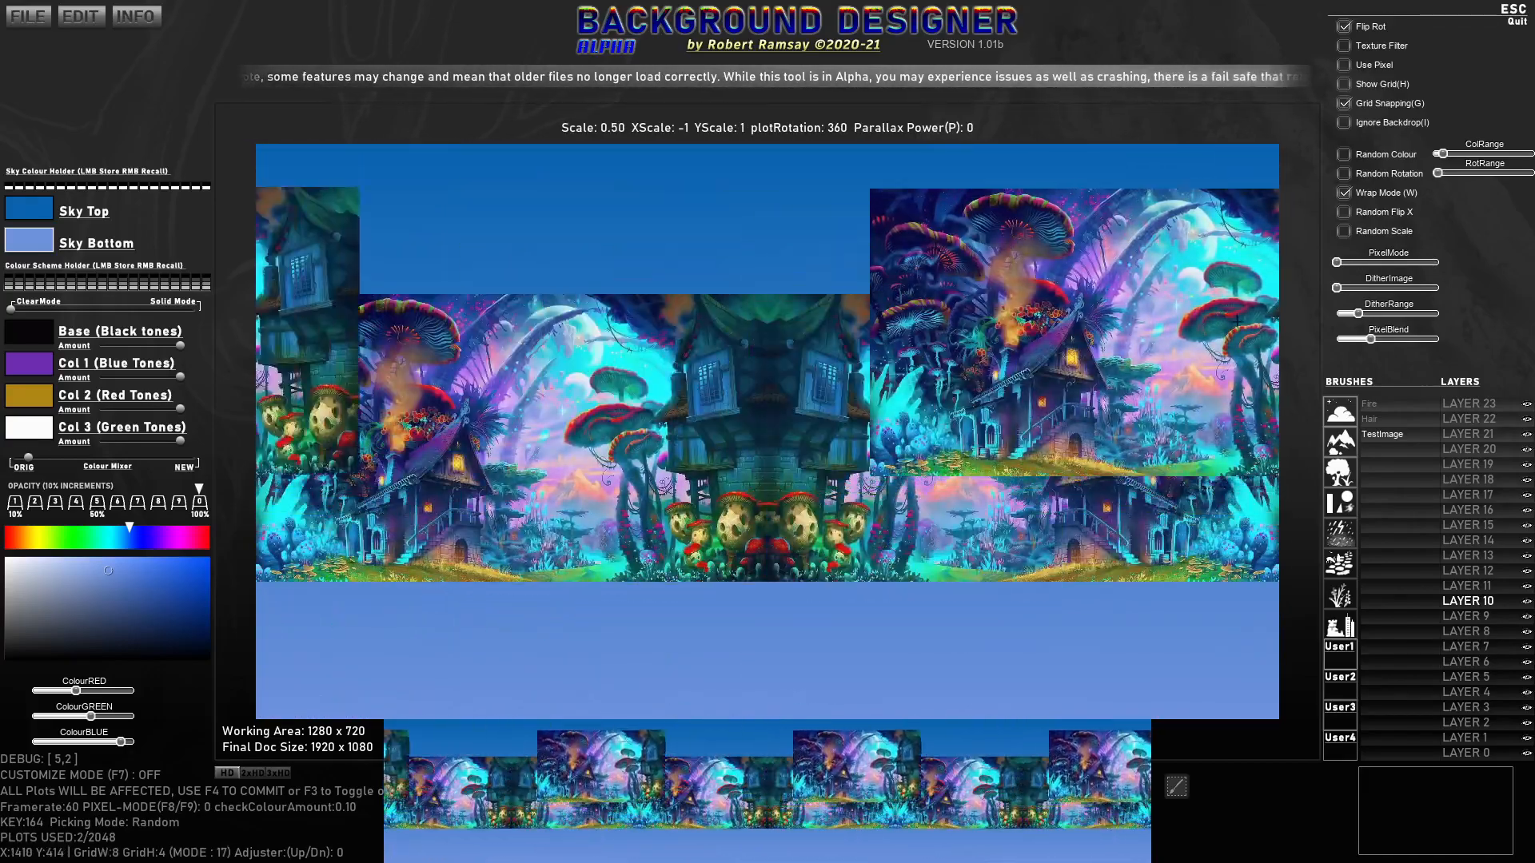
left_click_drag(1339, 264, 1370, 262)
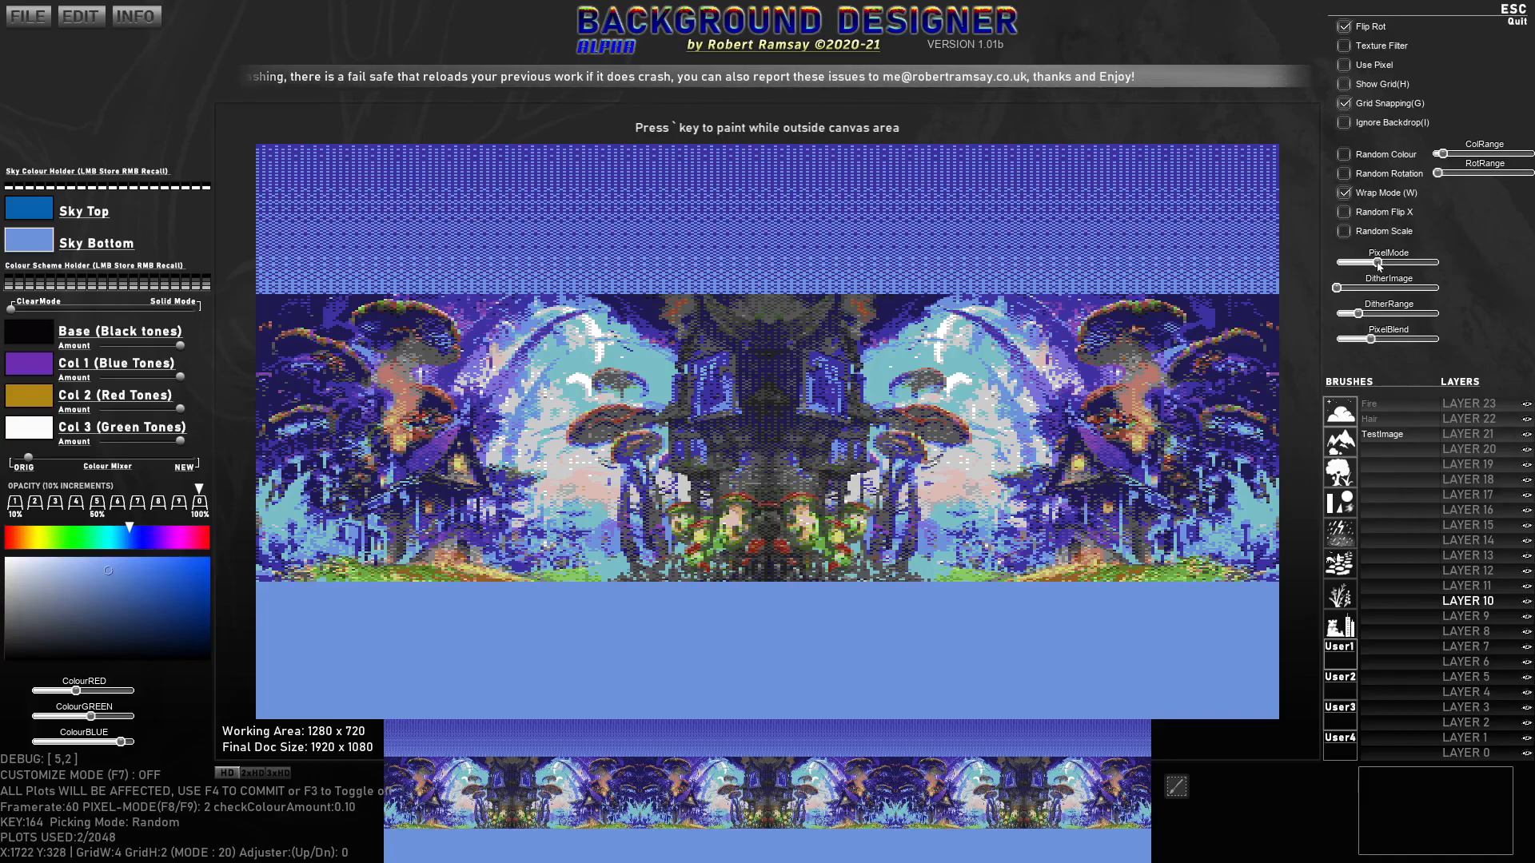
left_click_drag(1377, 265, 1395, 266)
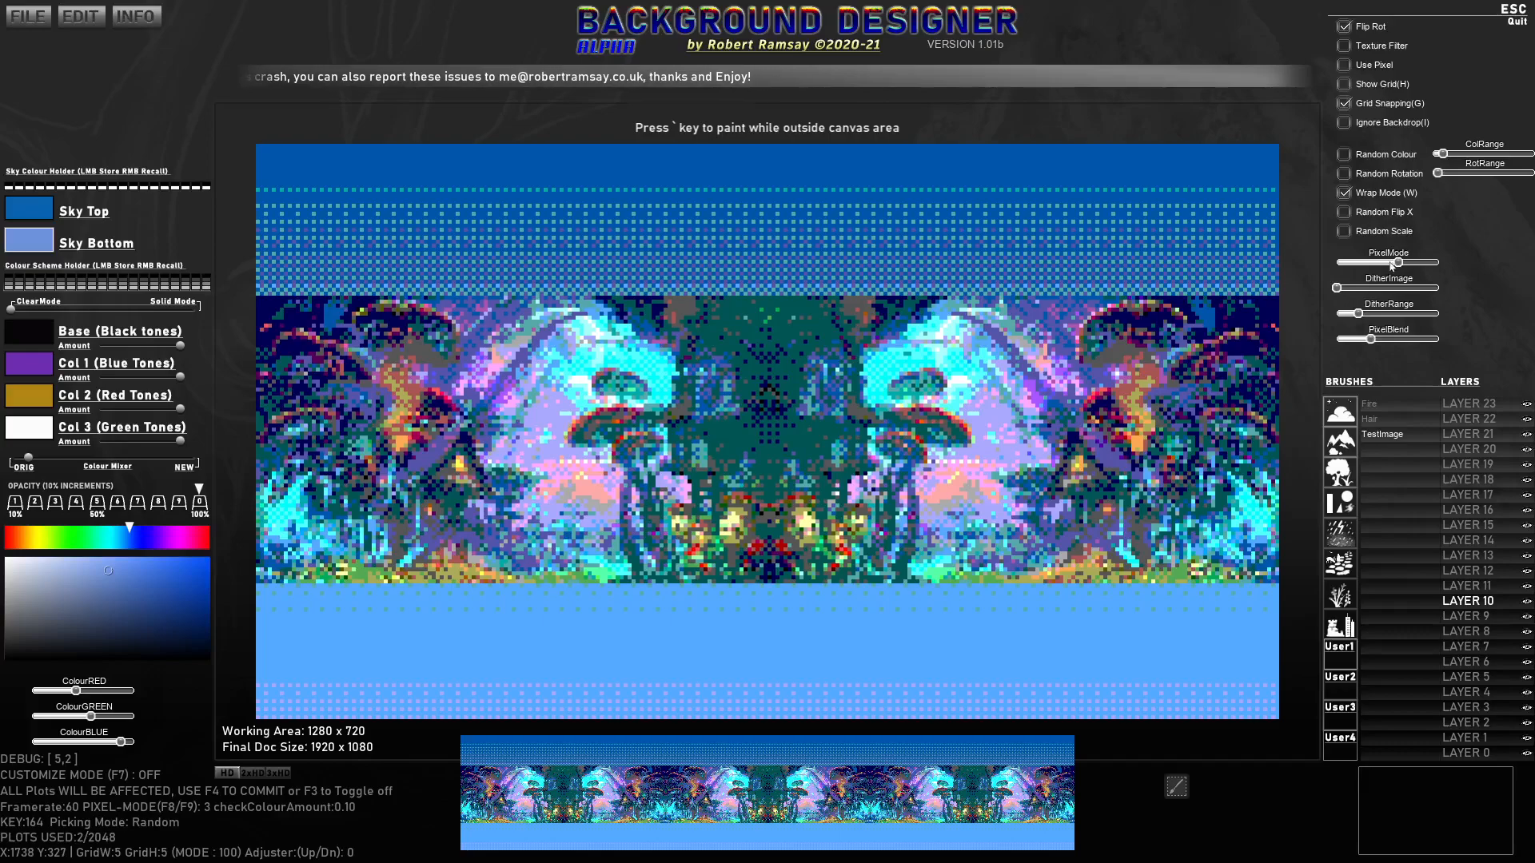
left_click_drag(1399, 264, 1416, 263)
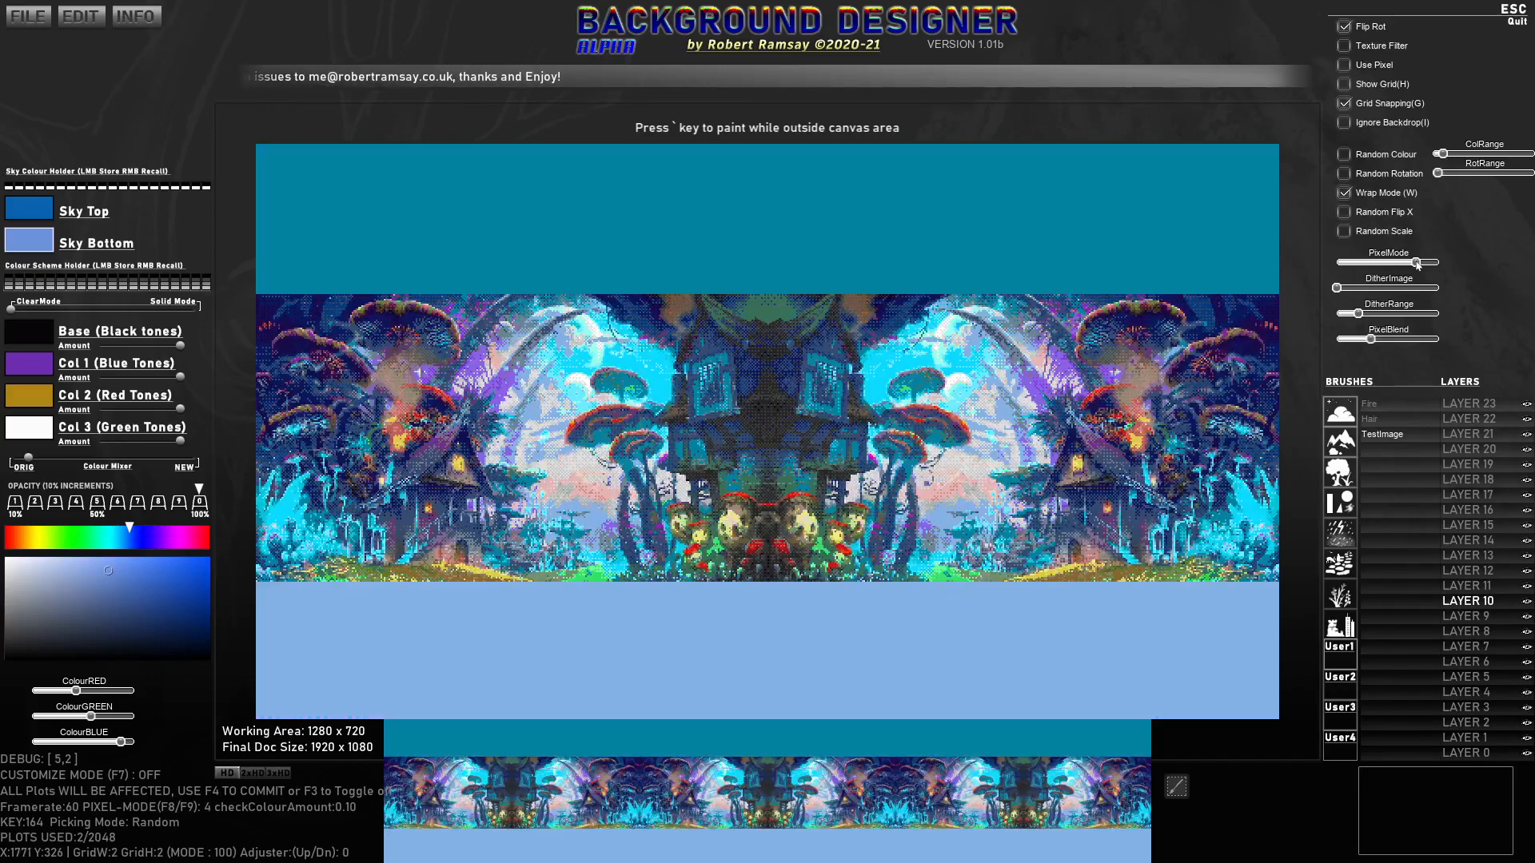
left_click_drag(1416, 263, 1433, 263)
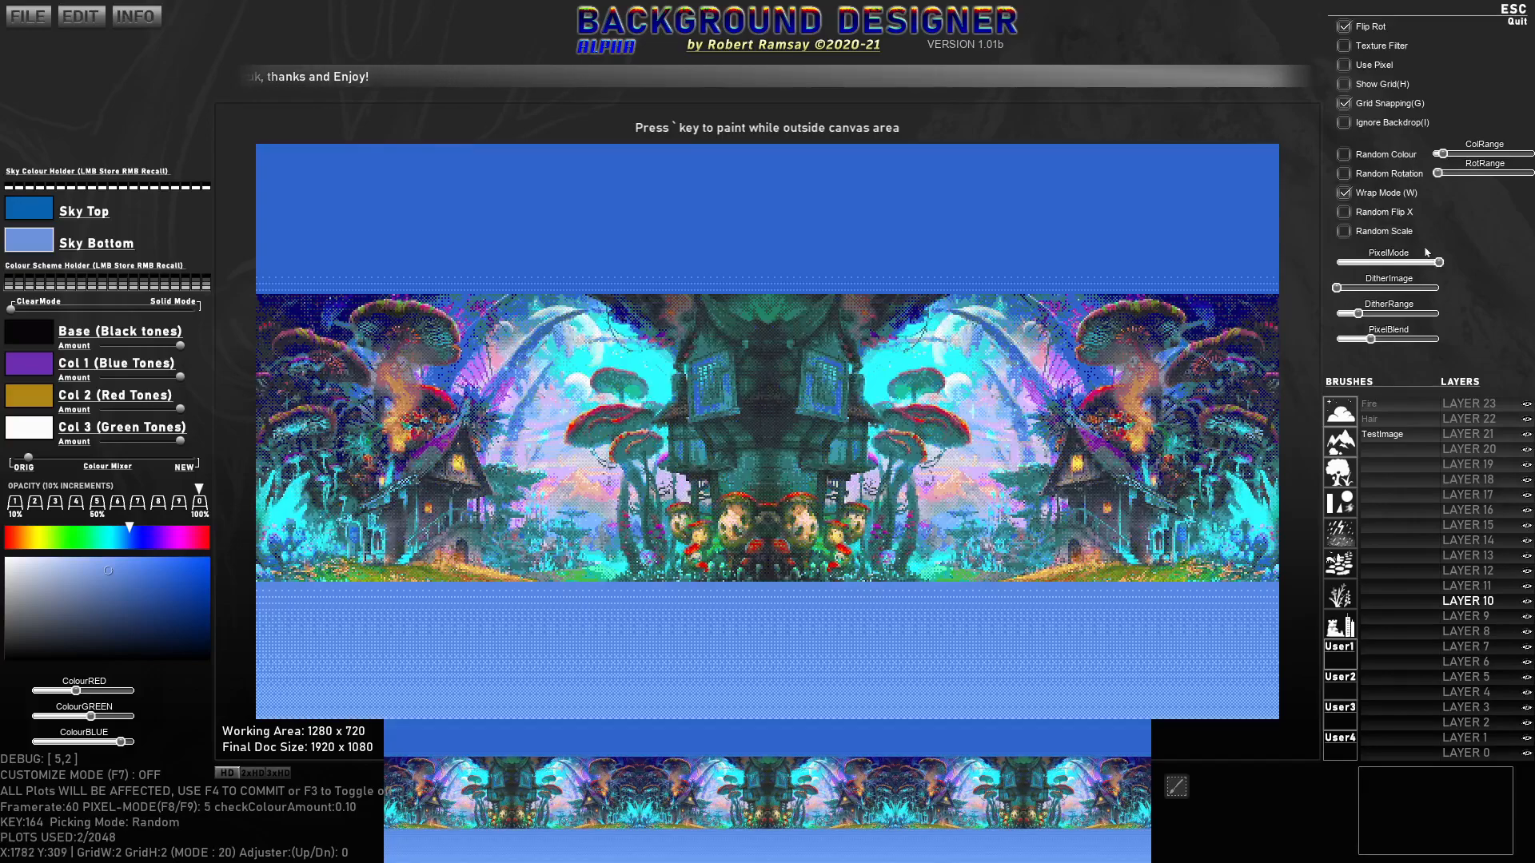
left_click(1425, 262)
left_click_drag(1425, 262, 1439, 263)
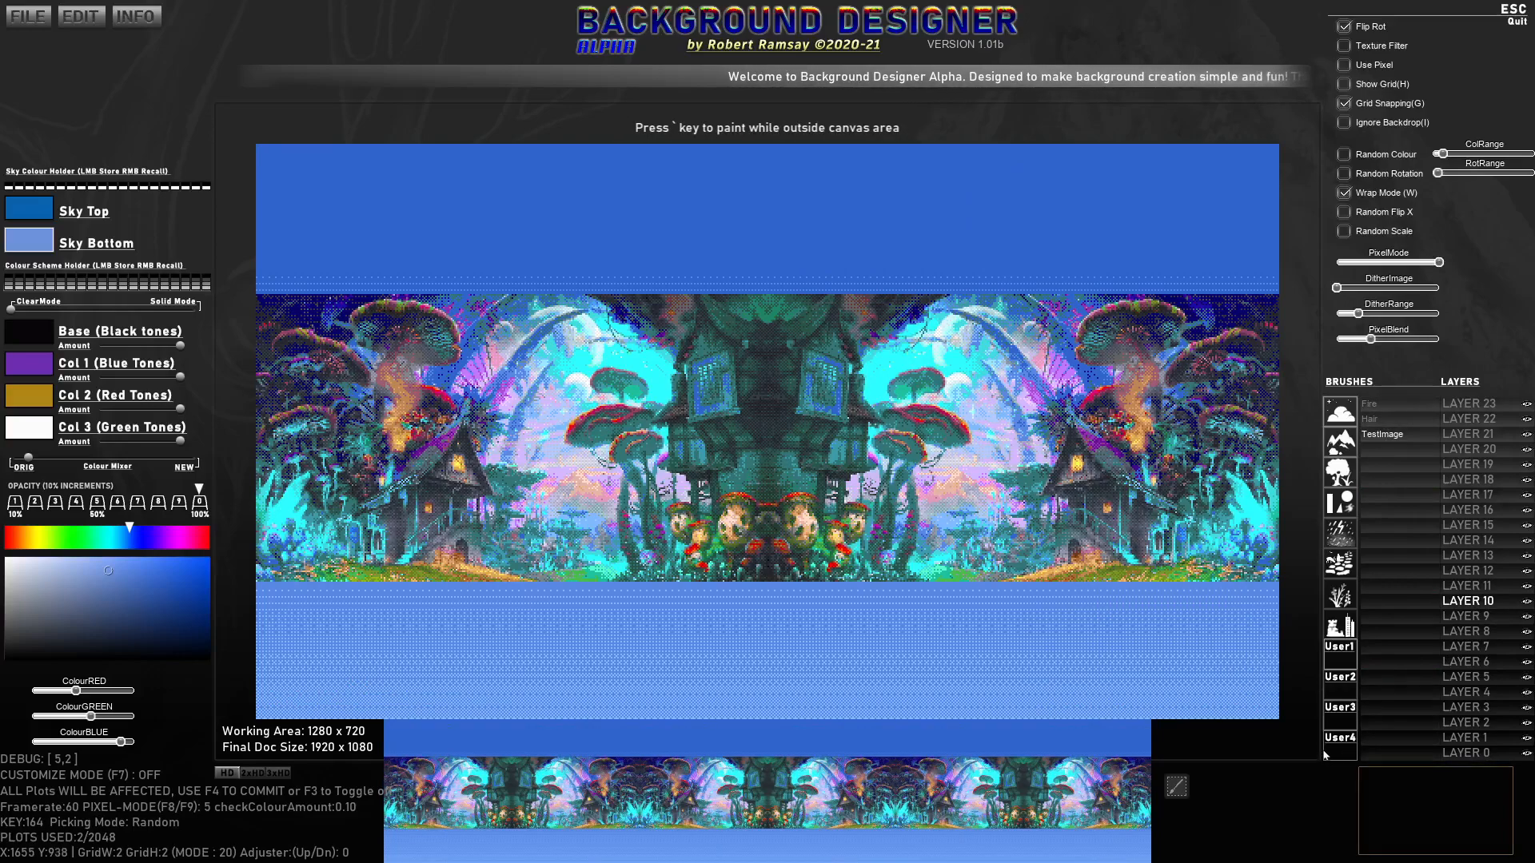
Step: Switch back to the browser showing the Background Designer page on itch.io
key("alt+Tab")
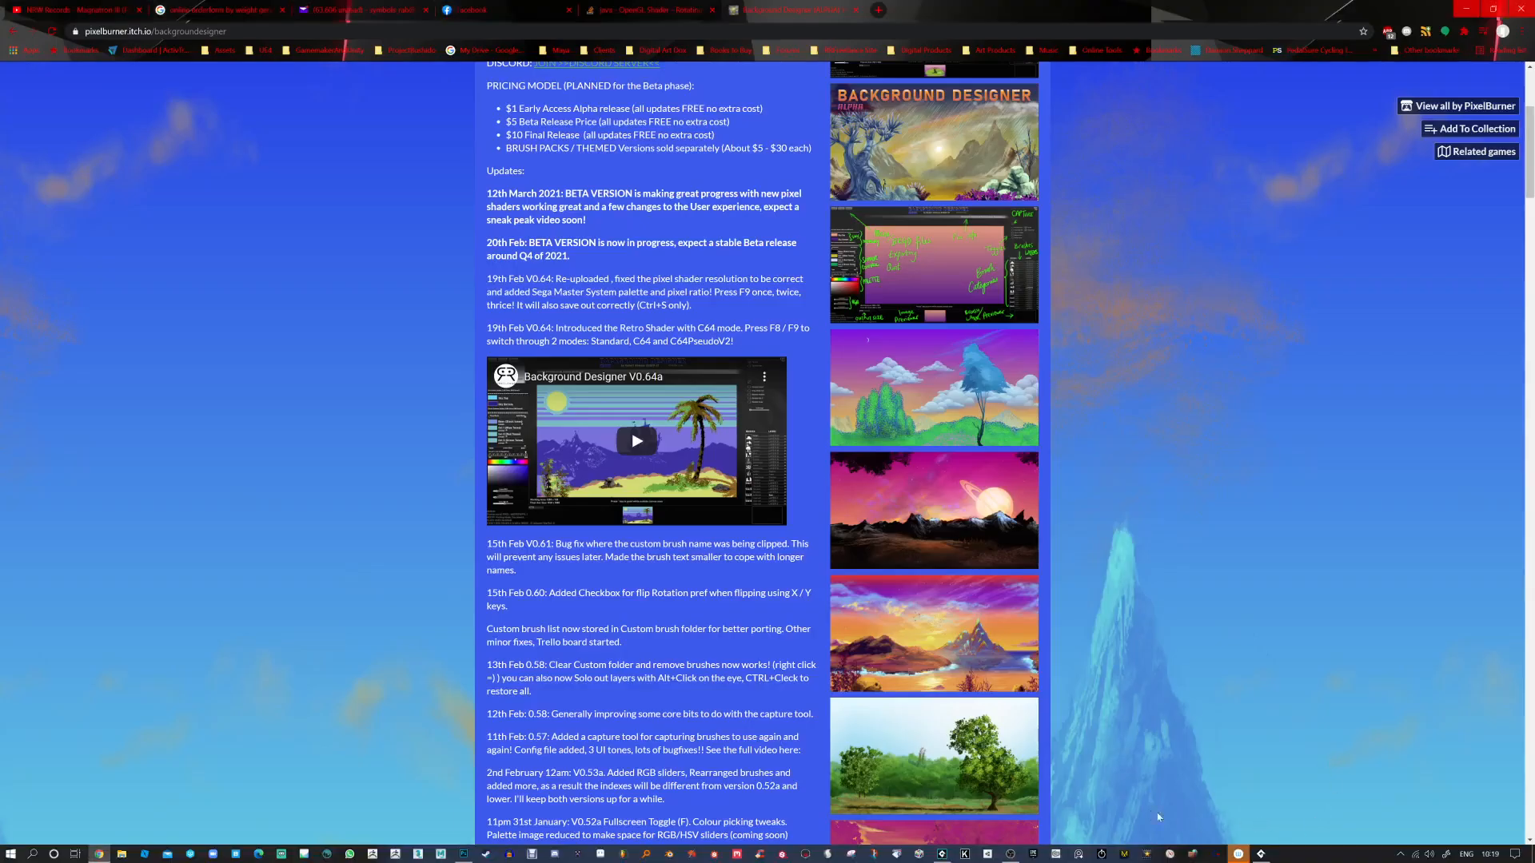